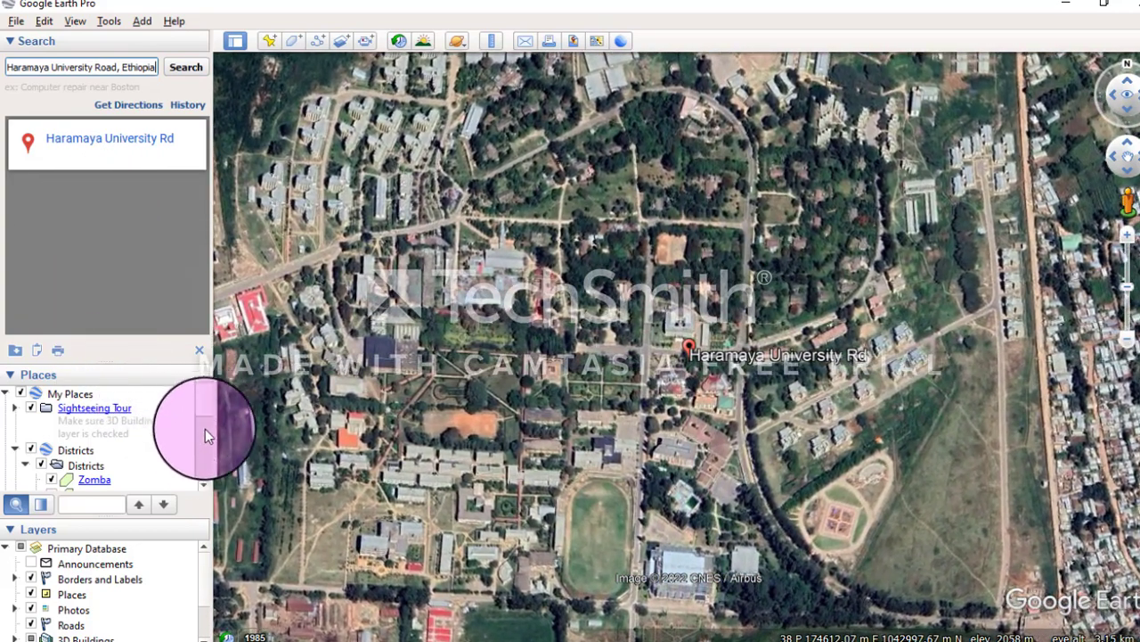
Delete the existing Haramaya_Elevation path from the Elevation folder
{"action": "left_click_drag", "start_coordinate": [205, 471], "coordinate": [205, 485]}
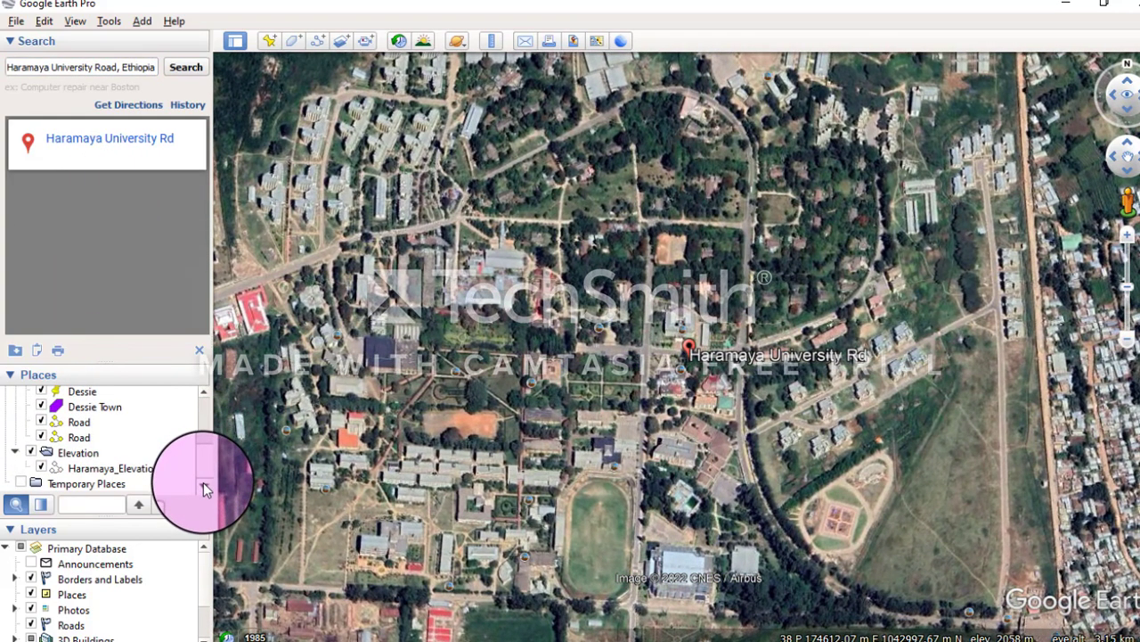
{"action": "right_click", "coordinate": [138, 476]}
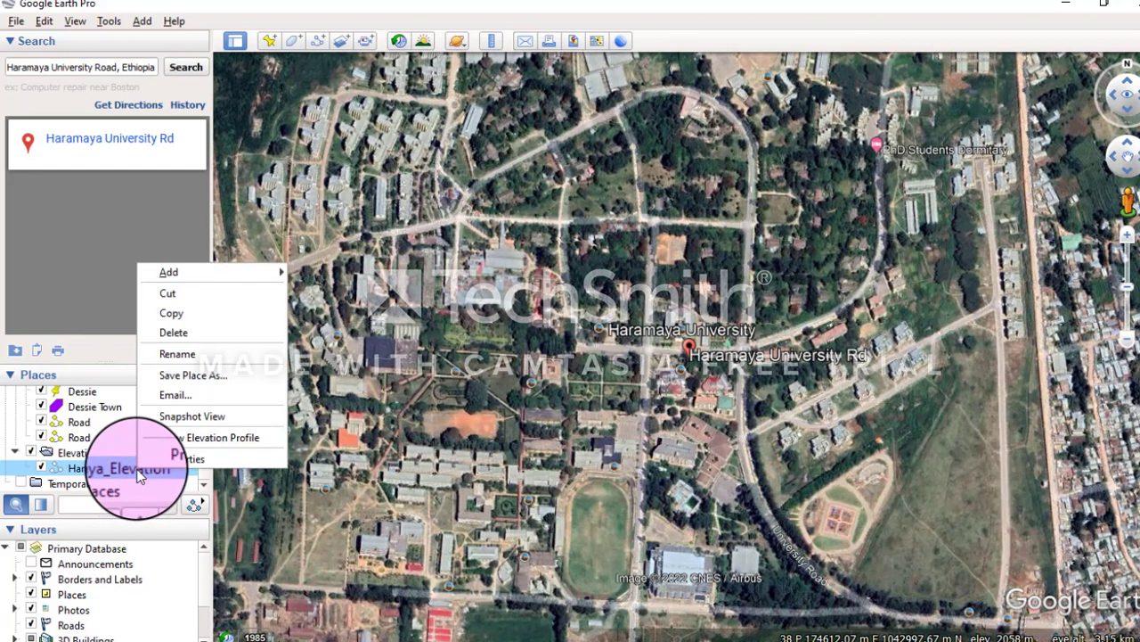
{"action": "left_click", "coordinate": [186, 332]}
{"action": "left_click", "coordinate": [617, 343]}
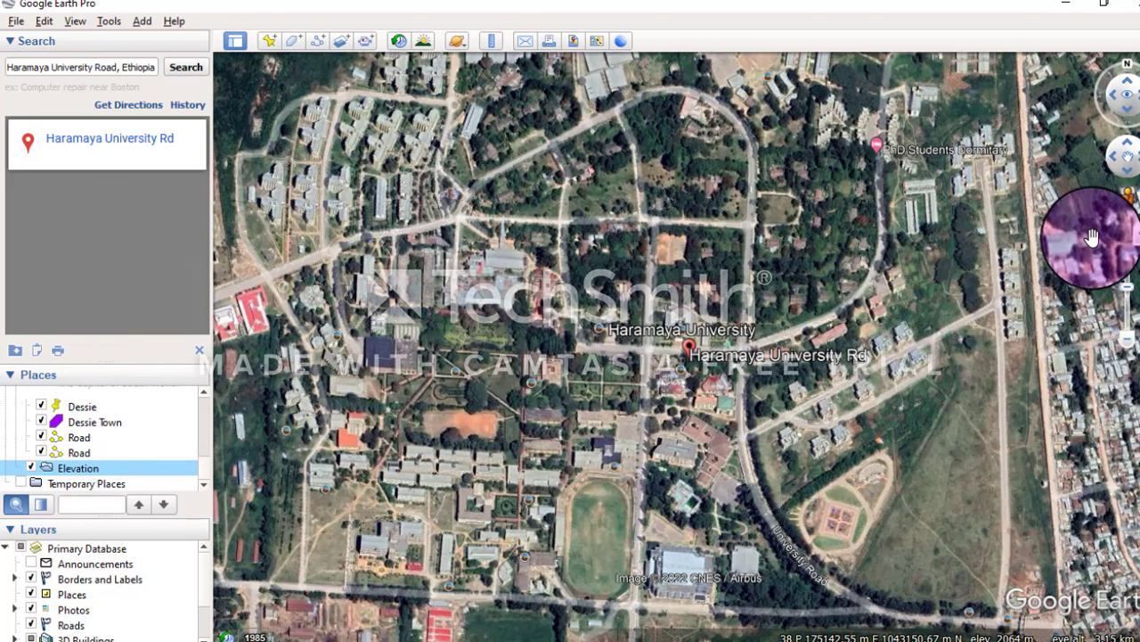
Frame the wider region around Haramaya University, from Karamile to Jijiga, at an eye altitude of about 163 km
{"action": "left_click", "coordinate": [1130, 352]}
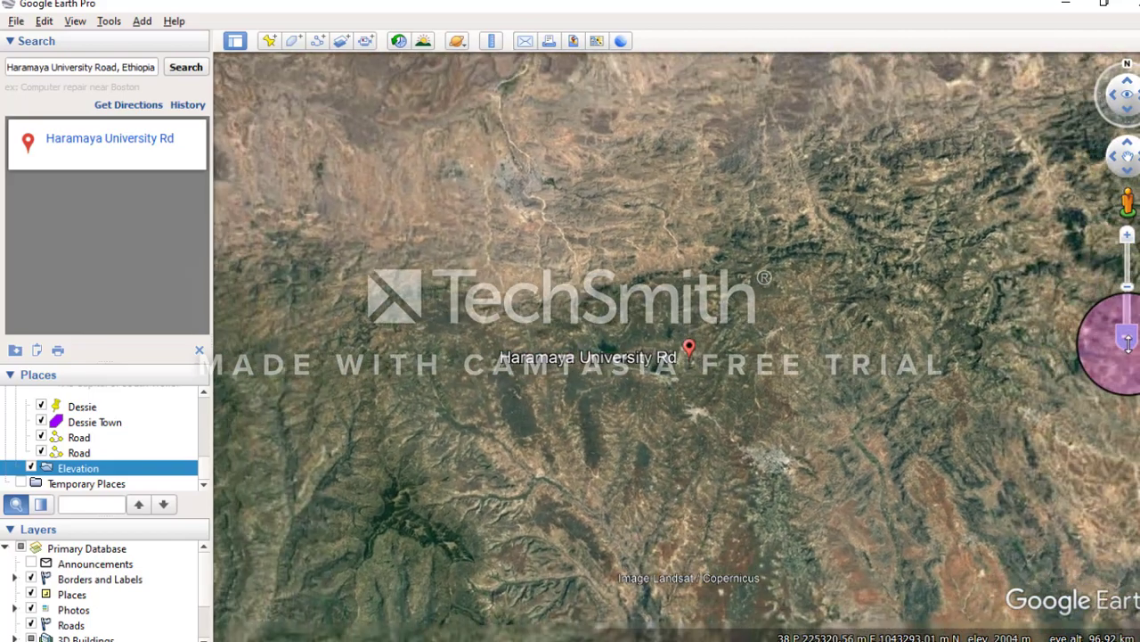
{"action": "left_click_drag", "start_coordinate": [793, 311], "coordinate": [739, 331]}
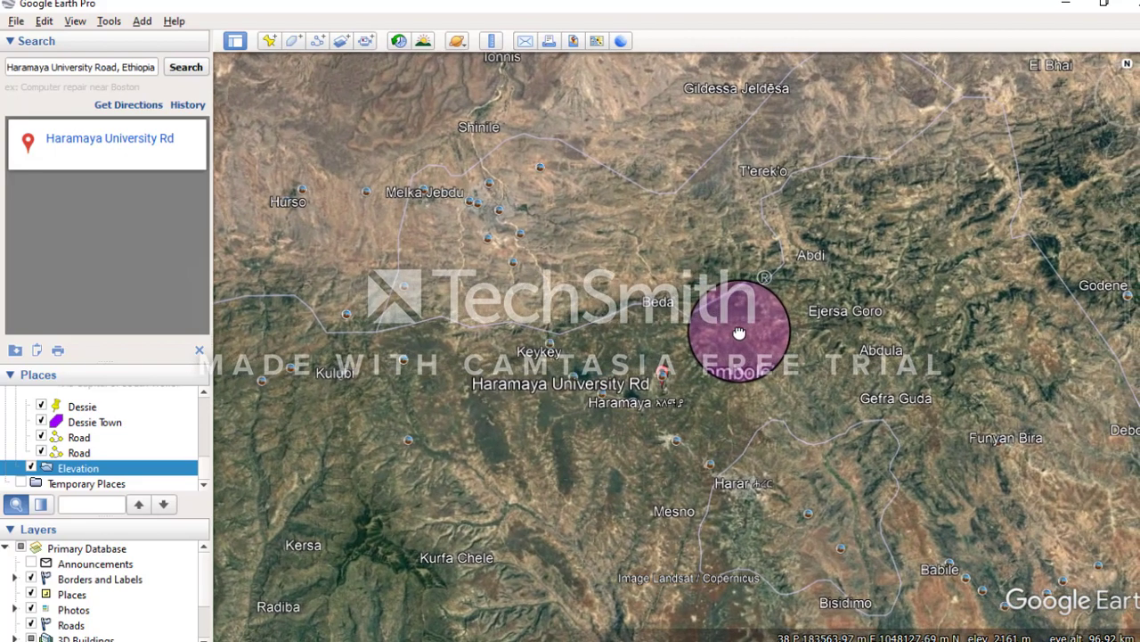
{"action": "left_click_drag", "start_coordinate": [1129, 347], "coordinate": [1129, 341]}
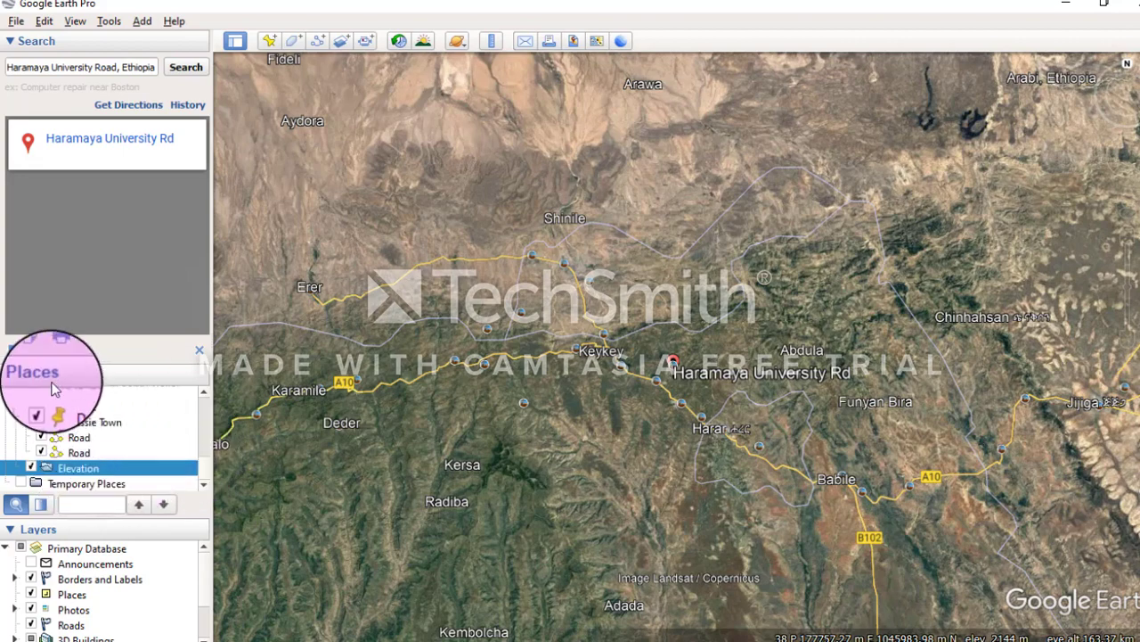
{"action": "left_click_drag", "start_coordinate": [203, 445], "coordinate": [203, 394]}
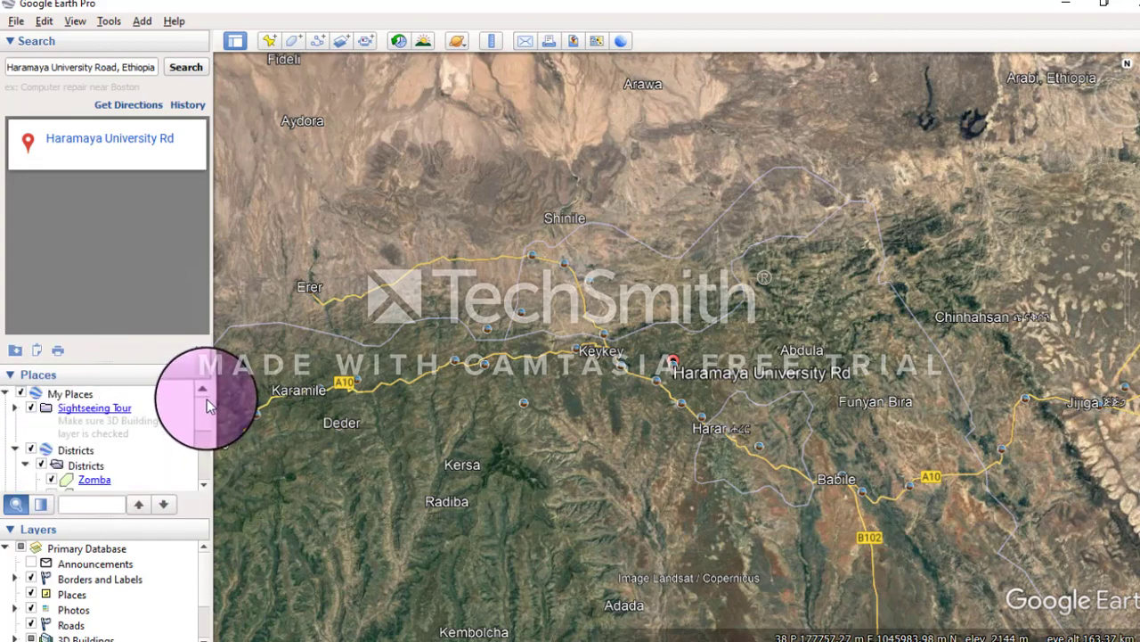
{"action": "right_click", "coordinate": [72, 396]}
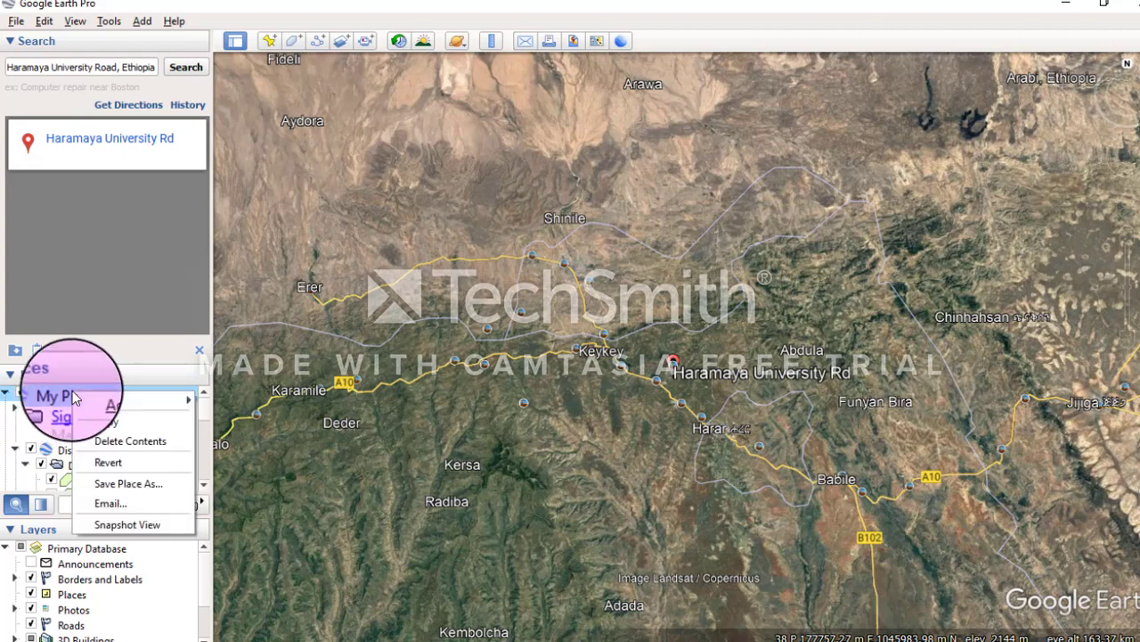
{"action": "mouse_move", "coordinate": [113, 403]}
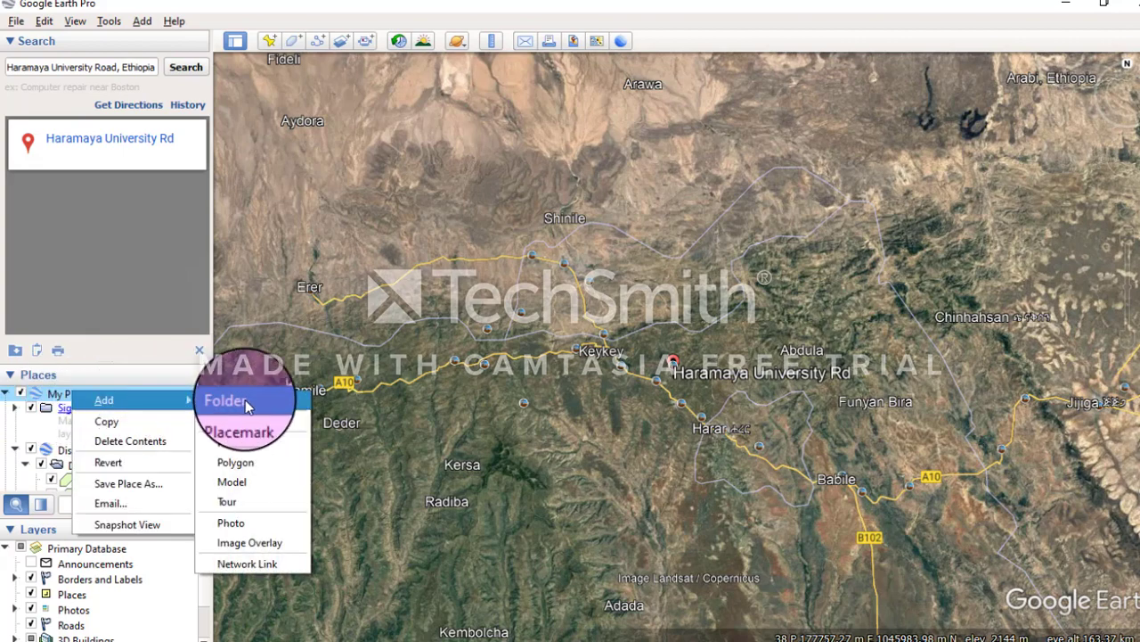
{"action": "left_click", "coordinate": [216, 376]}
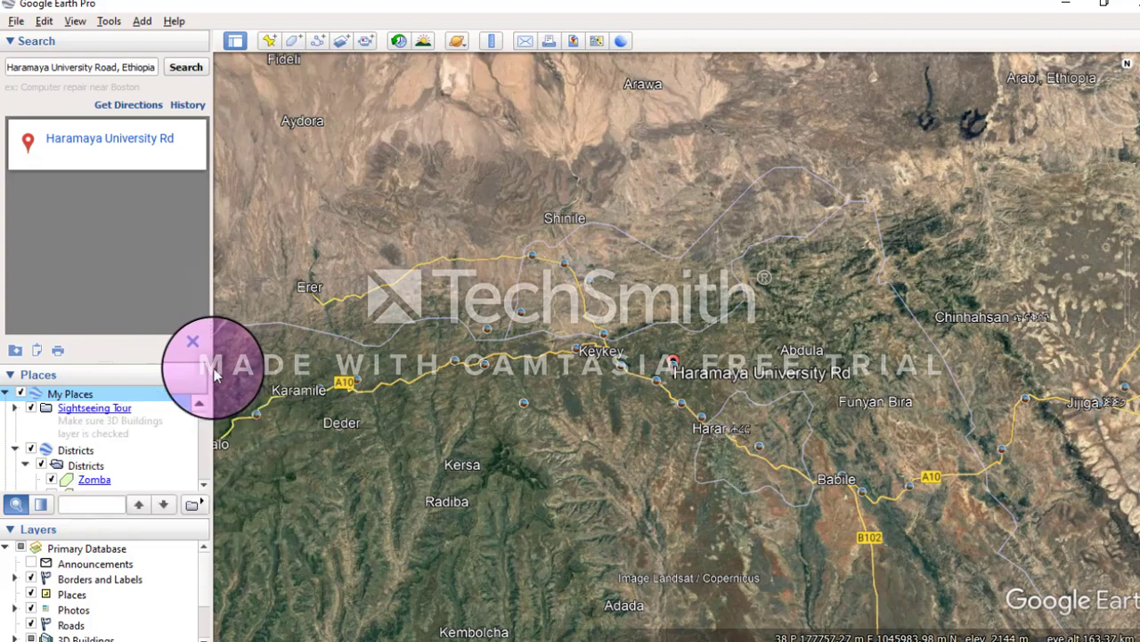
Add a new path named Haramaya_Elevation inside the Elevation folder
{"action": "left_click_drag", "start_coordinate": [205, 417], "coordinate": [205, 478]}
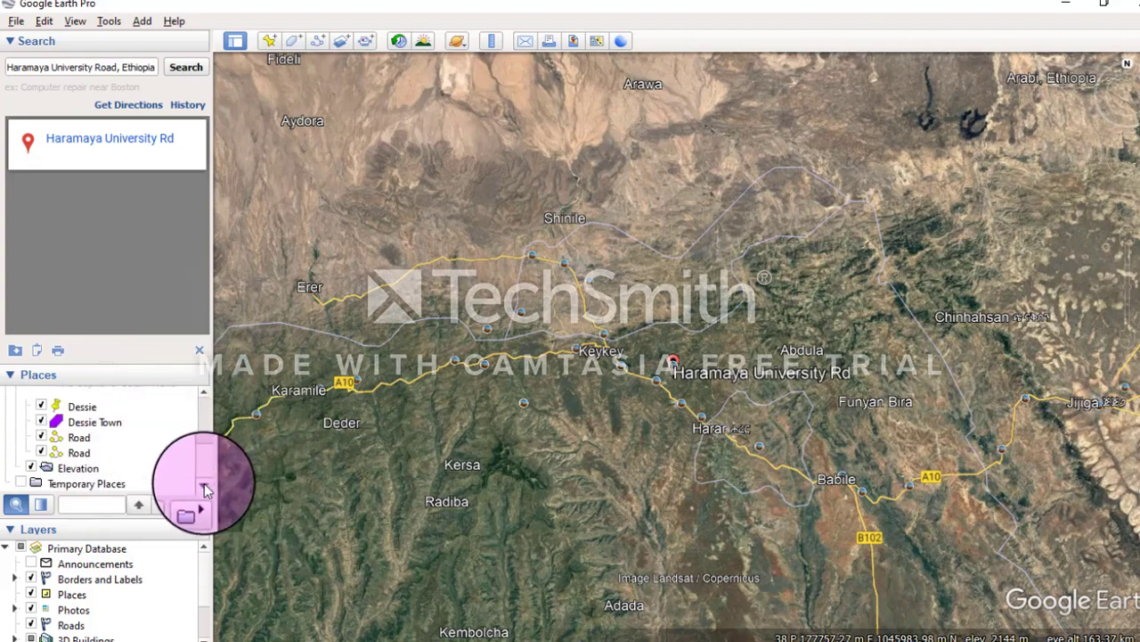
{"action": "right_click", "coordinate": [79, 467]}
{"action": "mouse_move", "coordinate": [133, 276]}
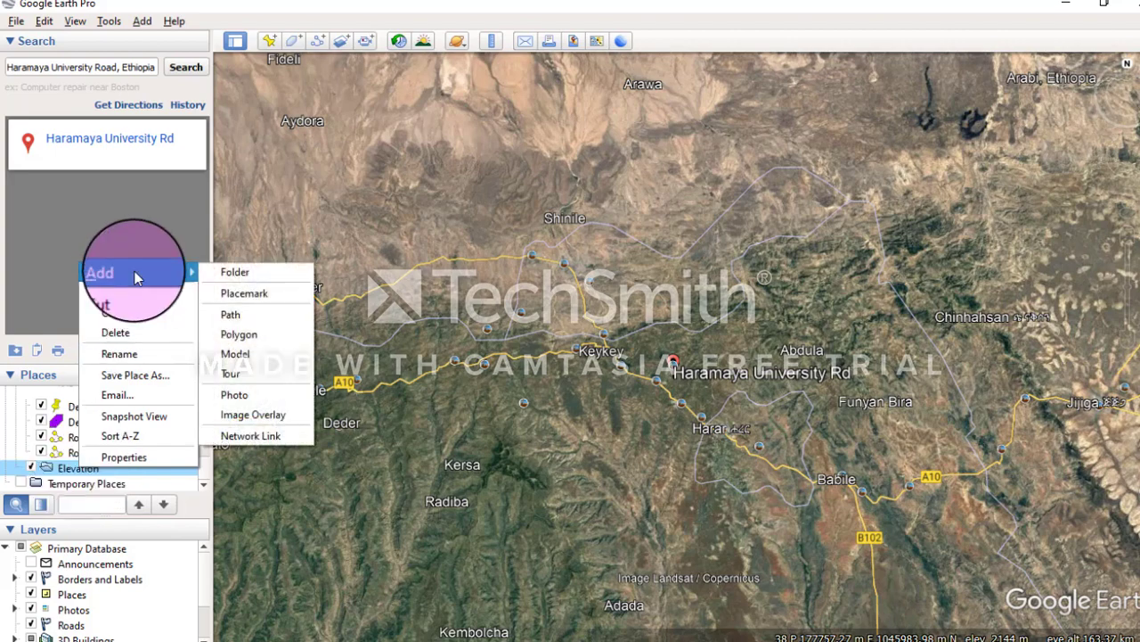
{"action": "left_click", "coordinate": [247, 321]}
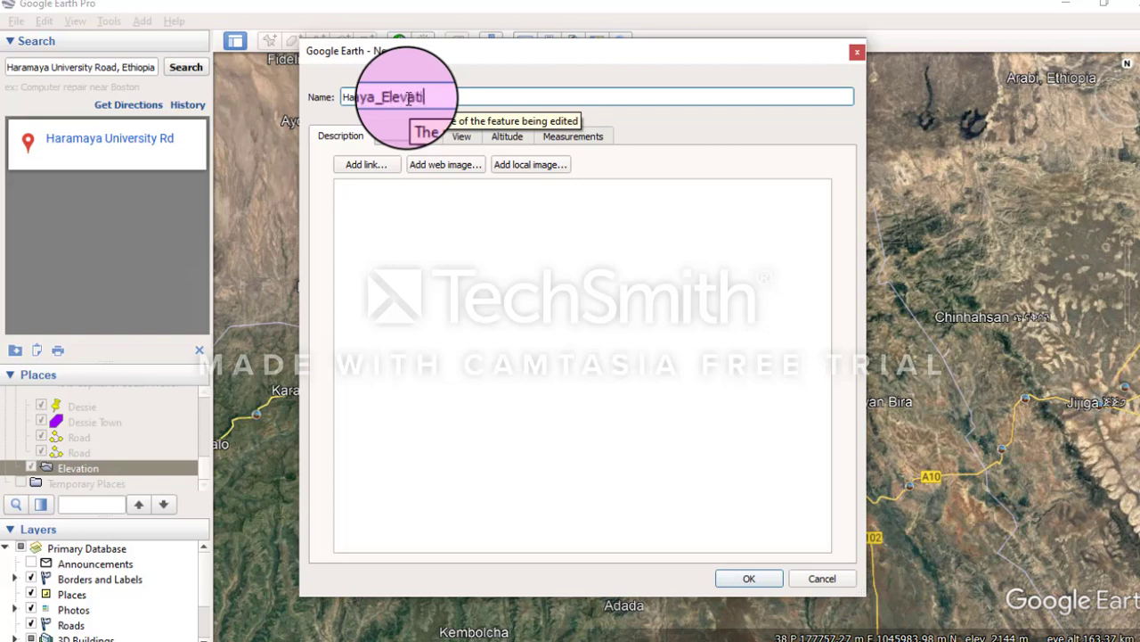
{"action": "left_click", "coordinate": [756, 491]}
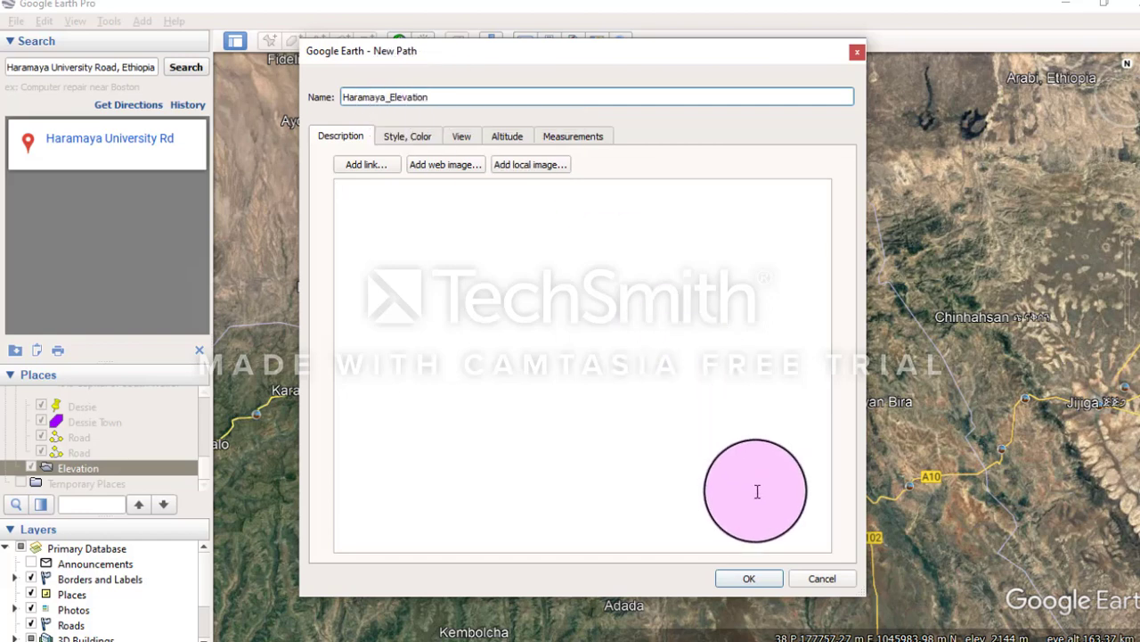
Clear the map of the path dialog and trace the region's outline freehand from Fideli past Arabi and Jijiga, along Adada, and up the west side
{"action": "left_click_drag", "start_coordinate": [720, 50], "coordinate": [58, 75]}
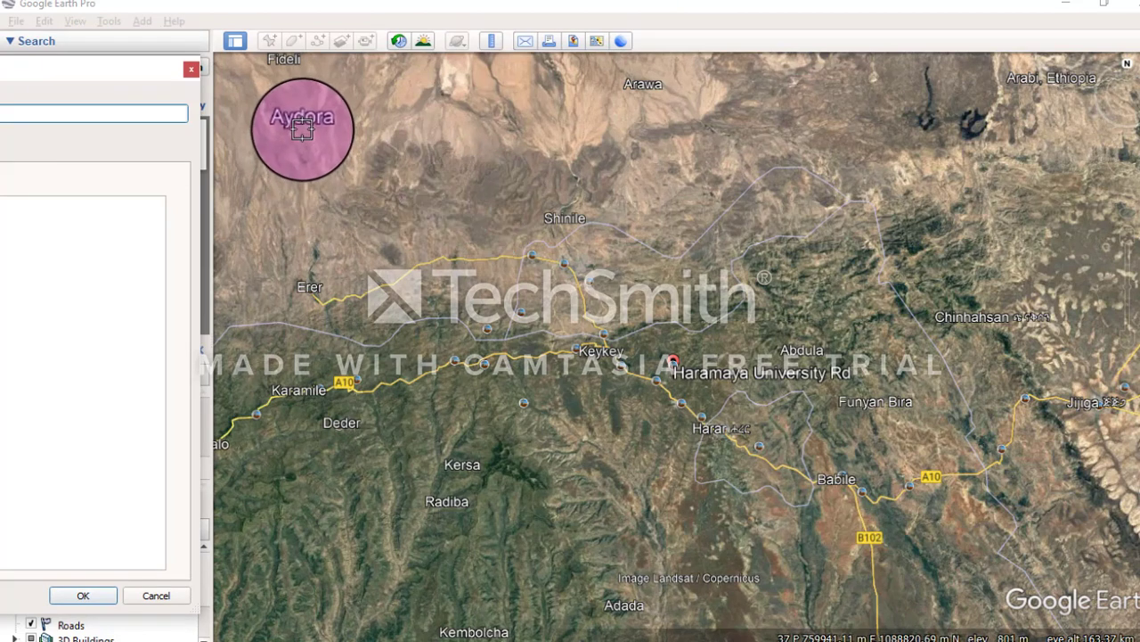
{"action": "mouse_move", "coordinate": [270, 80]}
{"action": "left_mouse_down"}
{"action": "mouse_move", "coordinate": [911, 92]}
{"action": "mouse_move", "coordinate": [1075, 73]}
{"action": "mouse_move", "coordinate": [1051, 179]}
{"action": "left_mouse_up"}
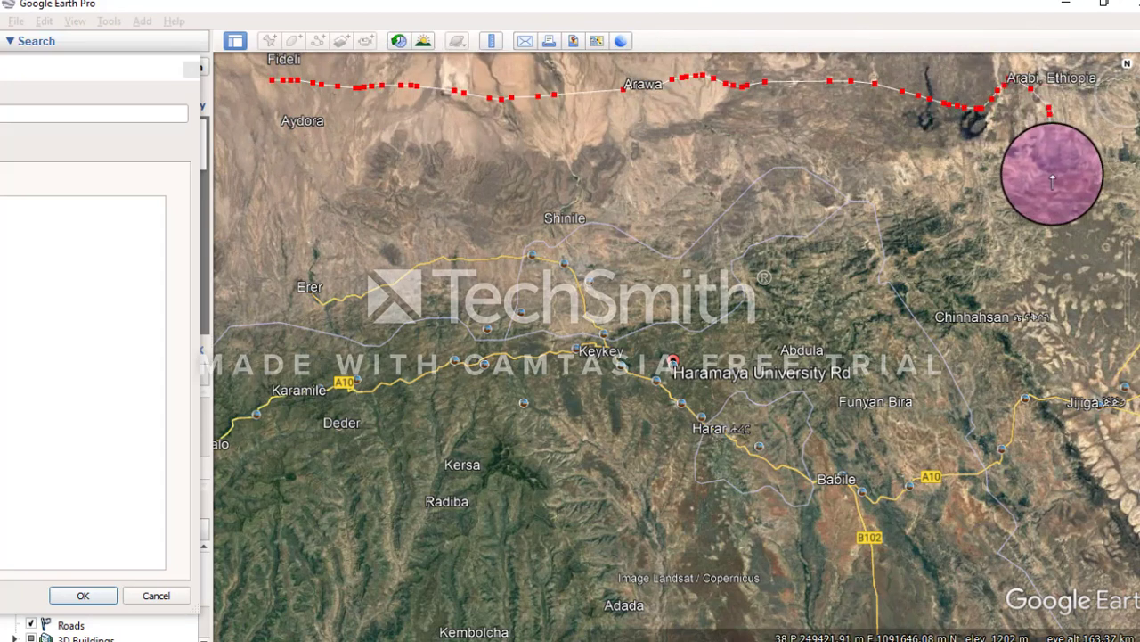
{"action": "left_click_drag", "start_coordinate": [1071, 218], "coordinate": [1101, 559]}
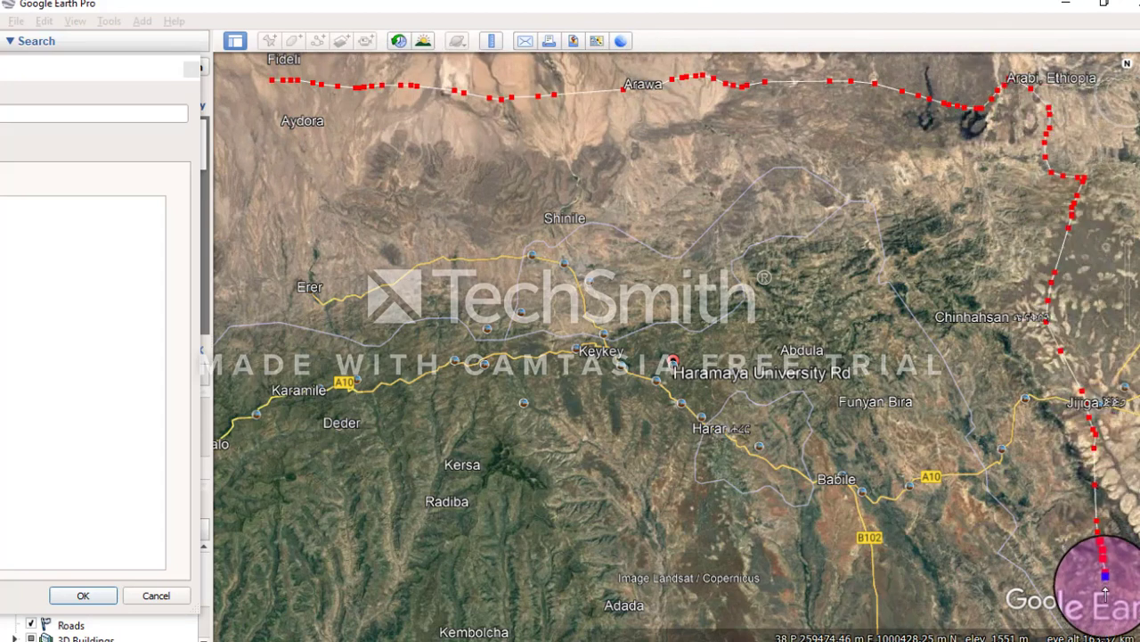
{"action": "left_click_drag", "start_coordinate": [1081, 624], "coordinate": [919, 626]}
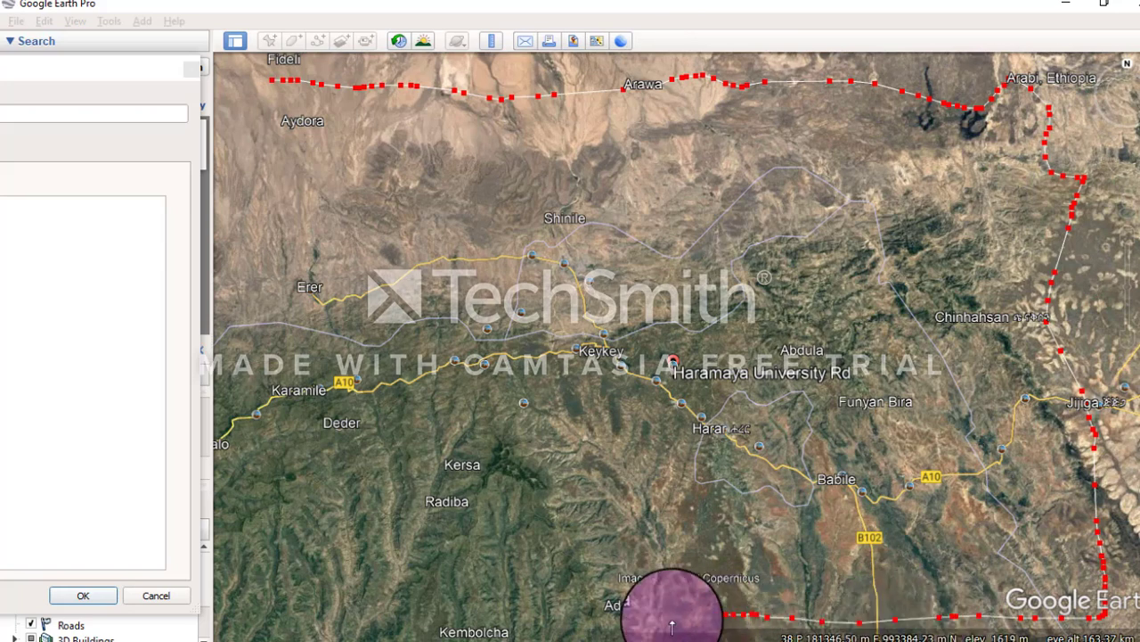
{"action": "mouse_move", "coordinate": [303, 629]}
{"action": "left_mouse_down"}
{"action": "mouse_move", "coordinate": [252, 472]}
{"action": "mouse_move", "coordinate": [242, 200]}
{"action": "mouse_move", "coordinate": [256, 101]}
{"action": "mouse_move", "coordinate": [303, 272]}
{"action": "mouse_move", "coordinate": [374, 170]}
{"action": "mouse_move", "coordinate": [650, 122]}
{"action": "mouse_move", "coordinate": [980, 115]}
{"action": "mouse_move", "coordinate": [738, 102]}
{"action": "mouse_move", "coordinate": [668, 119]}
{"action": "mouse_move", "coordinate": [574, 118]}
{"action": "mouse_move", "coordinate": [666, 97]}
{"action": "mouse_move", "coordinate": [654, 134]}
{"action": "mouse_move", "coordinate": [348, 125]}
{"action": "mouse_move", "coordinate": [286, 145]}
{"action": "mouse_move", "coordinate": [273, 110]}
{"action": "mouse_move", "coordinate": [306, 105]}
{"action": "mouse_move", "coordinate": [268, 259]}
{"action": "mouse_move", "coordinate": [682, 148]}
{"action": "mouse_move", "coordinate": [975, 135]}
{"action": "mouse_move", "coordinate": [831, 164]}
{"action": "mouse_move", "coordinate": [1028, 165]}
{"action": "mouse_move", "coordinate": [1000, 142]}
{"action": "mouse_move", "coordinate": [917, 191]}
{"action": "mouse_move", "coordinate": [758, 122]}
{"action": "mouse_move", "coordinate": [858, 102]}
{"action": "mouse_move", "coordinate": [509, 155]}
{"action": "mouse_move", "coordinate": [443, 190]}
{"action": "mouse_move", "coordinate": [395, 163]}
{"action": "mouse_move", "coordinate": [431, 191]}
{"action": "mouse_move", "coordinate": [415, 180]}
{"action": "mouse_move", "coordinate": [360, 208]}
{"action": "mouse_move", "coordinate": [311, 158]}
{"action": "mouse_move", "coordinate": [353, 193]}
{"action": "left_mouse_up"}
Extend the path with dense freehand zigzags back and forth across the outlined region, from Aydora and Shinile down to Kersa, Babile and Adada
{"action": "mouse_move", "coordinate": [329, 149]}
{"action": "left_mouse_down"}
{"action": "mouse_move", "coordinate": [247, 252]}
{"action": "mouse_move", "coordinate": [379, 234]}
{"action": "mouse_move", "coordinate": [427, 214]}
{"action": "mouse_move", "coordinate": [792, 224]}
{"action": "mouse_move", "coordinate": [1019, 255]}
{"action": "mouse_move", "coordinate": [894, 329]}
{"action": "mouse_move", "coordinate": [489, 273]}
{"action": "mouse_move", "coordinate": [213, 316]}
{"action": "mouse_move", "coordinate": [823, 272]}
{"action": "mouse_move", "coordinate": [1005, 305]}
{"action": "mouse_move", "coordinate": [318, 360]}
{"action": "left_mouse_up"}
{"action": "mouse_move", "coordinate": [249, 378]}
{"action": "left_mouse_down"}
{"action": "mouse_move", "coordinate": [306, 407]}
{"action": "mouse_move", "coordinate": [1045, 355]}
{"action": "mouse_move", "coordinate": [583, 443]}
{"action": "mouse_move", "coordinate": [342, 453]}
{"action": "left_mouse_up"}
{"action": "mouse_move", "coordinate": [233, 465]}
{"action": "left_mouse_down"}
{"action": "mouse_move", "coordinate": [790, 428]}
{"action": "mouse_move", "coordinate": [1079, 381]}
{"action": "left_mouse_up"}
{"action": "mouse_move", "coordinate": [1098, 331]}
{"action": "left_mouse_down"}
{"action": "mouse_move", "coordinate": [1082, 293]}
{"action": "mouse_move", "coordinate": [1090, 420]}
{"action": "mouse_move", "coordinate": [1000, 479]}
{"action": "mouse_move", "coordinate": [499, 541]}
{"action": "mouse_move", "coordinate": [222, 550]}
{"action": "mouse_move", "coordinate": [237, 591]}
{"action": "mouse_move", "coordinate": [268, 529]}
{"action": "mouse_move", "coordinate": [425, 509]}
{"action": "mouse_move", "coordinate": [731, 428]}
{"action": "mouse_move", "coordinate": [374, 280]}
{"action": "mouse_move", "coordinate": [529, 231]}
{"action": "mouse_move", "coordinate": [687, 145]}
{"action": "mouse_move", "coordinate": [561, 69]}
{"action": "mouse_move", "coordinate": [507, 66]}
{"action": "mouse_move", "coordinate": [565, 82]}
{"action": "mouse_move", "coordinate": [437, 63]}
{"action": "mouse_move", "coordinate": [504, 99]}
{"action": "mouse_move", "coordinate": [539, 198]}
{"action": "mouse_move", "coordinate": [458, 226]}
{"action": "mouse_move", "coordinate": [670, 226]}
{"action": "mouse_move", "coordinate": [781, 385]}
{"action": "mouse_move", "coordinate": [771, 318]}
{"action": "mouse_move", "coordinate": [781, 327]}
{"action": "mouse_move", "coordinate": [629, 280]}
{"action": "mouse_move", "coordinate": [514, 282]}
{"action": "mouse_move", "coordinate": [369, 396]}
{"action": "left_mouse_up"}
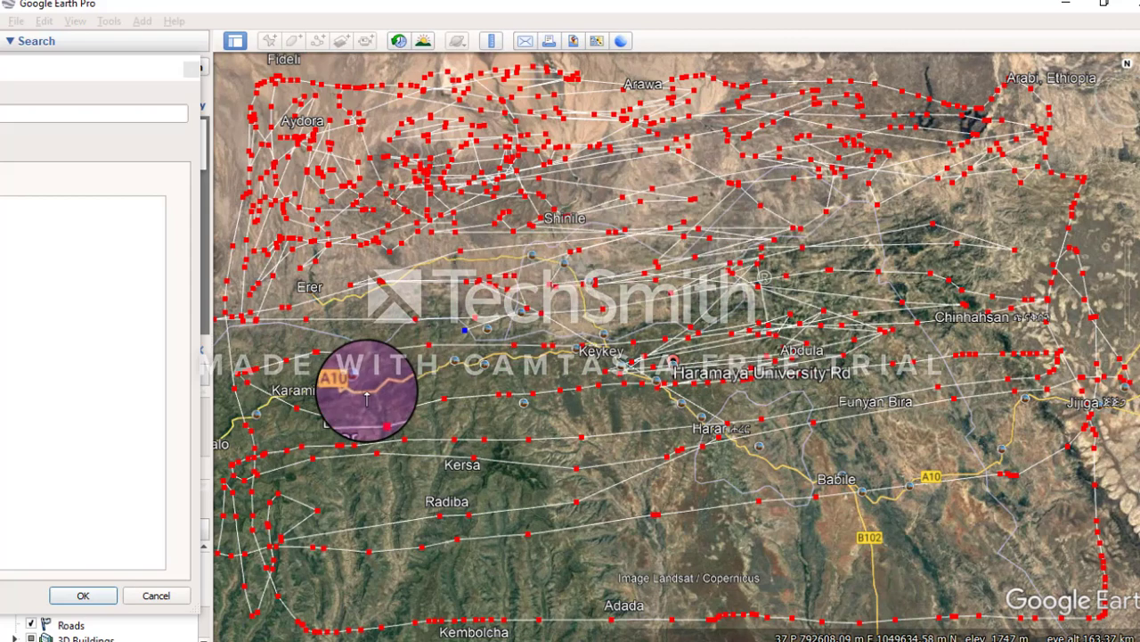
{"action": "mouse_move", "coordinate": [417, 356]}
{"action": "left_mouse_down"}
{"action": "mouse_move", "coordinate": [636, 381]}
{"action": "mouse_move", "coordinate": [540, 412]}
{"action": "left_mouse_up"}
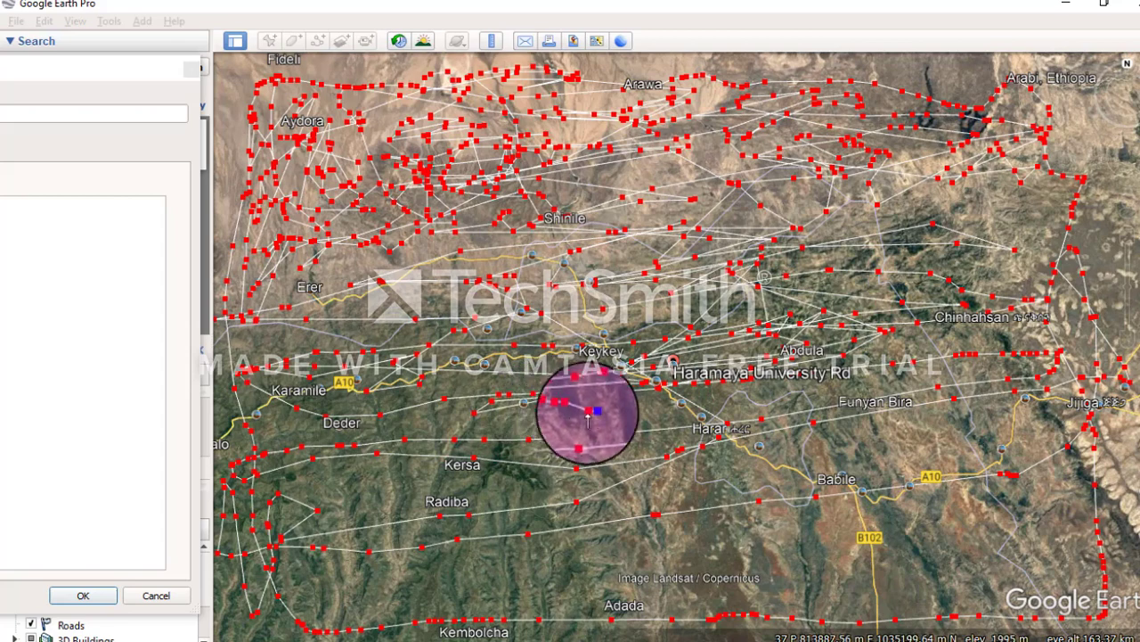
{"action": "mouse_move", "coordinate": [645, 414]}
{"action": "left_mouse_down"}
{"action": "mouse_move", "coordinate": [702, 410]}
{"action": "mouse_move", "coordinate": [782, 428]}
{"action": "mouse_move", "coordinate": [713, 484]}
{"action": "mouse_move", "coordinate": [700, 549]}
{"action": "mouse_move", "coordinate": [764, 511]}
{"action": "mouse_move", "coordinate": [926, 543]}
{"action": "mouse_move", "coordinate": [789, 421]}
{"action": "mouse_move", "coordinate": [789, 505]}
{"action": "mouse_move", "coordinate": [934, 484]}
{"action": "mouse_move", "coordinate": [911, 555]}
{"action": "mouse_move", "coordinate": [1049, 591]}
{"action": "mouse_move", "coordinate": [1042, 501]}
{"action": "mouse_move", "coordinate": [968, 435]}
{"action": "mouse_move", "coordinate": [828, 269]}
{"action": "mouse_move", "coordinate": [950, 300]}
{"action": "mouse_move", "coordinate": [1027, 196]}
{"action": "mouse_move", "coordinate": [1079, 204]}
{"action": "mouse_move", "coordinate": [501, 211]}
{"action": "mouse_move", "coordinate": [753, 200]}
{"action": "mouse_move", "coordinate": [719, 64]}
{"action": "mouse_move", "coordinate": [588, 72]}
{"action": "mouse_move", "coordinate": [947, 83]}
{"action": "mouse_move", "coordinate": [769, 209]}
{"action": "mouse_move", "coordinate": [636, 259]}
{"action": "mouse_move", "coordinate": [598, 331]}
{"action": "mouse_move", "coordinate": [533, 316]}
{"action": "mouse_move", "coordinate": [409, 323]}
{"action": "mouse_move", "coordinate": [267, 300]}
{"action": "mouse_move", "coordinate": [293, 437]}
{"action": "mouse_move", "coordinate": [436, 365]}
{"action": "mouse_move", "coordinate": [543, 433]}
{"action": "mouse_move", "coordinate": [377, 491]}
{"action": "mouse_move", "coordinate": [308, 435]}
{"action": "mouse_move", "coordinate": [438, 514]}
{"action": "mouse_move", "coordinate": [384, 580]}
{"action": "mouse_move", "coordinate": [475, 599]}
{"action": "mouse_move", "coordinate": [988, 526]}
{"action": "mouse_move", "coordinate": [1018, 542]}
{"action": "mouse_move", "coordinate": [909, 594]}
{"action": "mouse_move", "coordinate": [1088, 577]}
{"action": "mouse_move", "coordinate": [764, 490]}
{"action": "mouse_move", "coordinate": [562, 584]}
{"action": "mouse_move", "coordinate": [621, 526]}
{"action": "mouse_move", "coordinate": [457, 575]}
{"action": "mouse_move", "coordinate": [507, 451]}
{"action": "mouse_move", "coordinate": [562, 473]}
{"action": "mouse_move", "coordinate": [603, 433]}
{"action": "mouse_move", "coordinate": [684, 445]}
{"action": "mouse_move", "coordinate": [542, 361]}
{"action": "mouse_move", "coordinate": [400, 437]}
{"action": "mouse_move", "coordinate": [398, 422]}
{"action": "mouse_move", "coordinate": [466, 477]}
{"action": "mouse_move", "coordinate": [344, 506]}
{"action": "mouse_move", "coordinate": [374, 519]}
{"action": "mouse_move", "coordinate": [384, 575]}
{"action": "mouse_move", "coordinate": [278, 599]}
{"action": "left_mouse_up"}
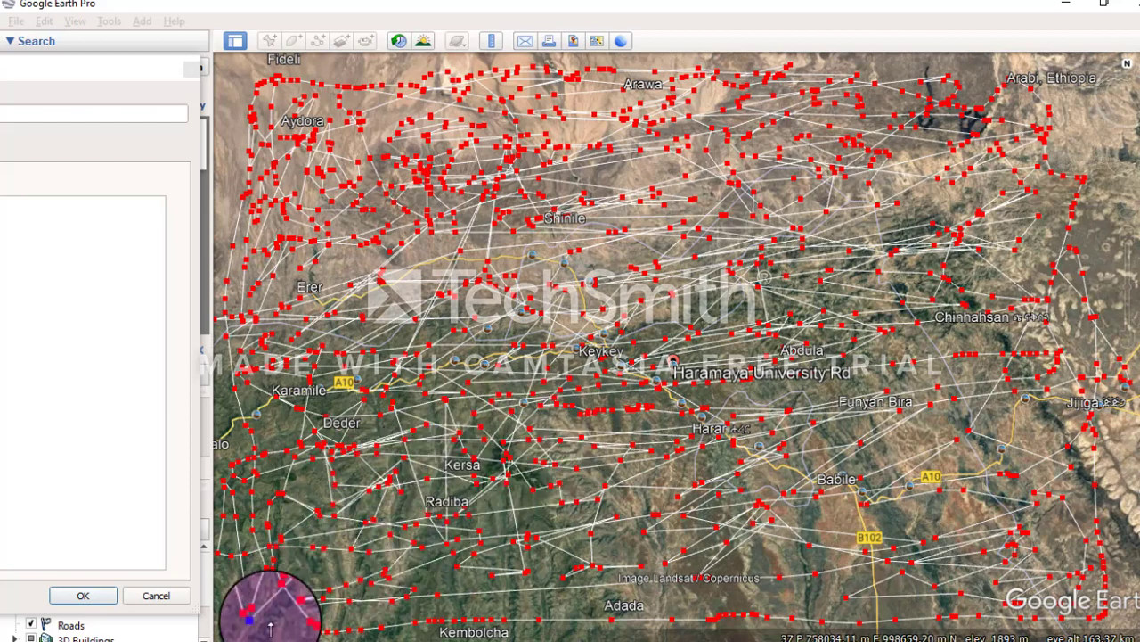
{"action": "left_click_drag", "start_coordinate": [319, 632], "coordinate": [590, 575]}
{"action": "mouse_move", "coordinate": [543, 606]}
{"action": "left_mouse_down"}
{"action": "mouse_move", "coordinate": [754, 491]}
{"action": "mouse_move", "coordinate": [656, 433]}
{"action": "mouse_move", "coordinate": [761, 571]}
{"action": "mouse_move", "coordinate": [828, 594]}
{"action": "mouse_move", "coordinate": [906, 440]}
{"action": "left_mouse_up"}
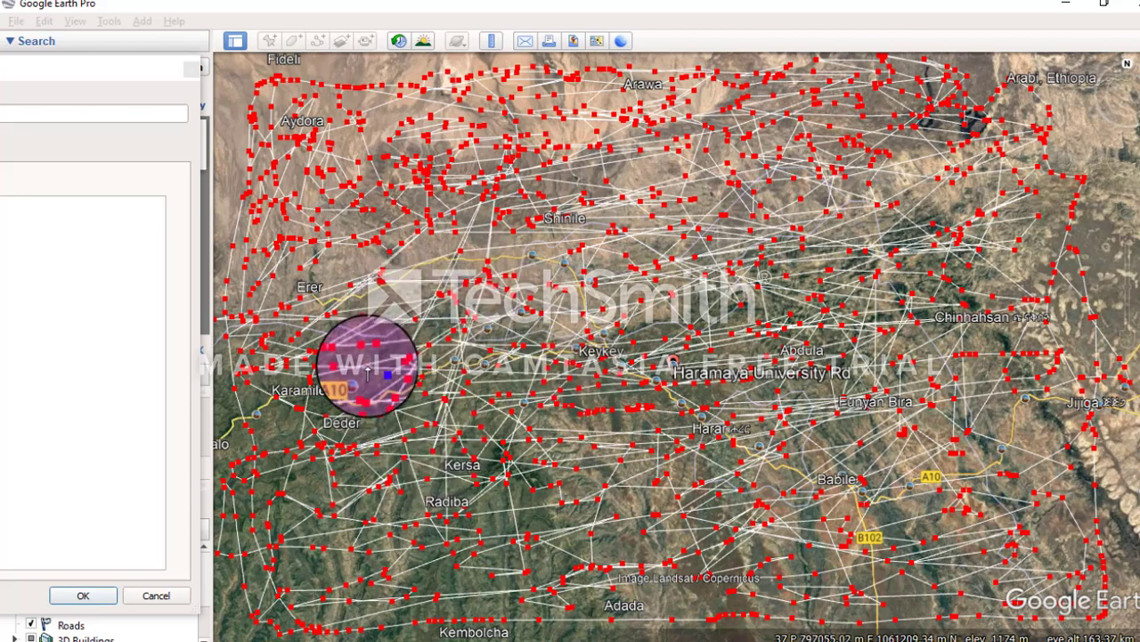
Add individual path points in the sparse gaps throughout the outlined region, including its edges and the area around Shinile
{"action": "left_click", "coordinate": [316, 195]}
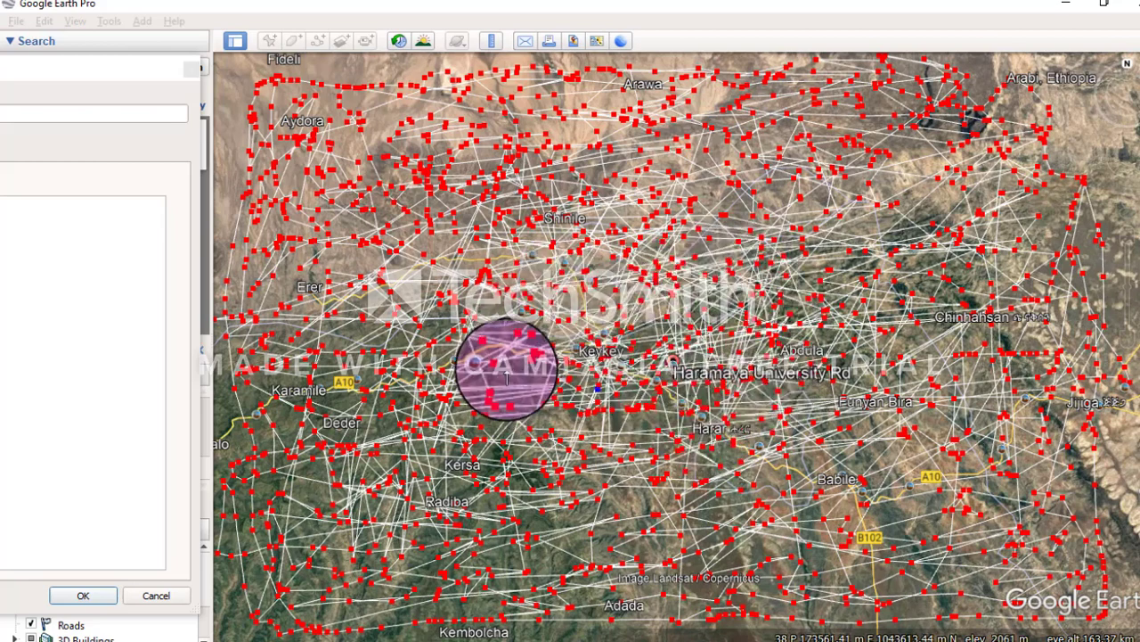
{"action": "left_click", "coordinate": [360, 333]}
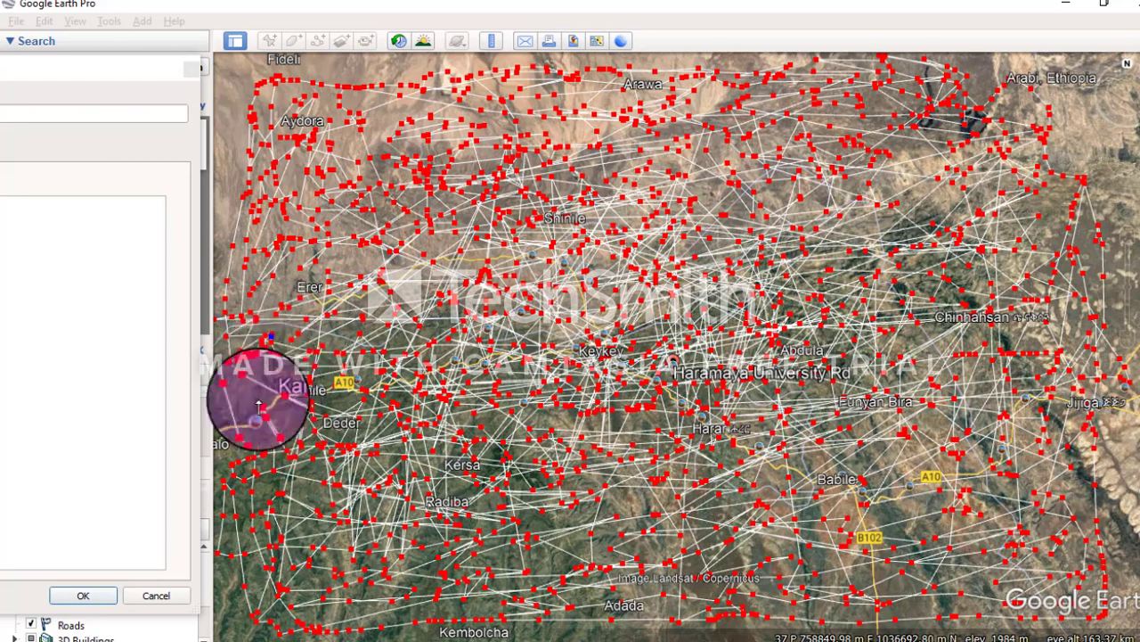
{"action": "left_click", "coordinate": [228, 334]}
{"action": "left_click", "coordinate": [320, 540]}
{"action": "left_click", "coordinate": [725, 524]}
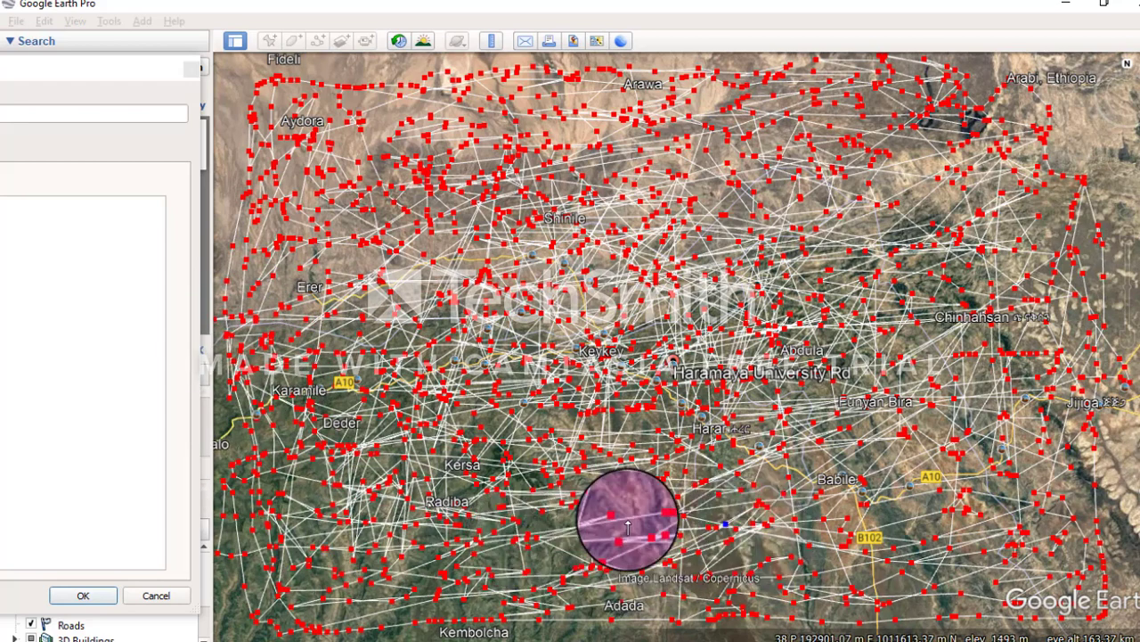
{"action": "left_click", "coordinate": [675, 419]}
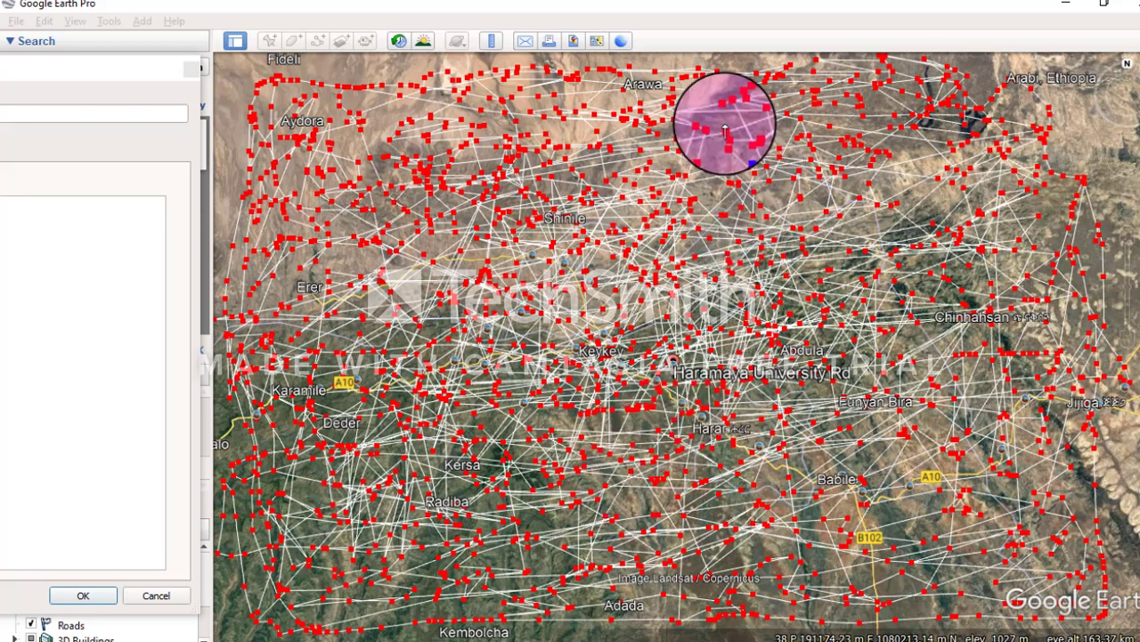
{"action": "left_click", "coordinate": [918, 208]}
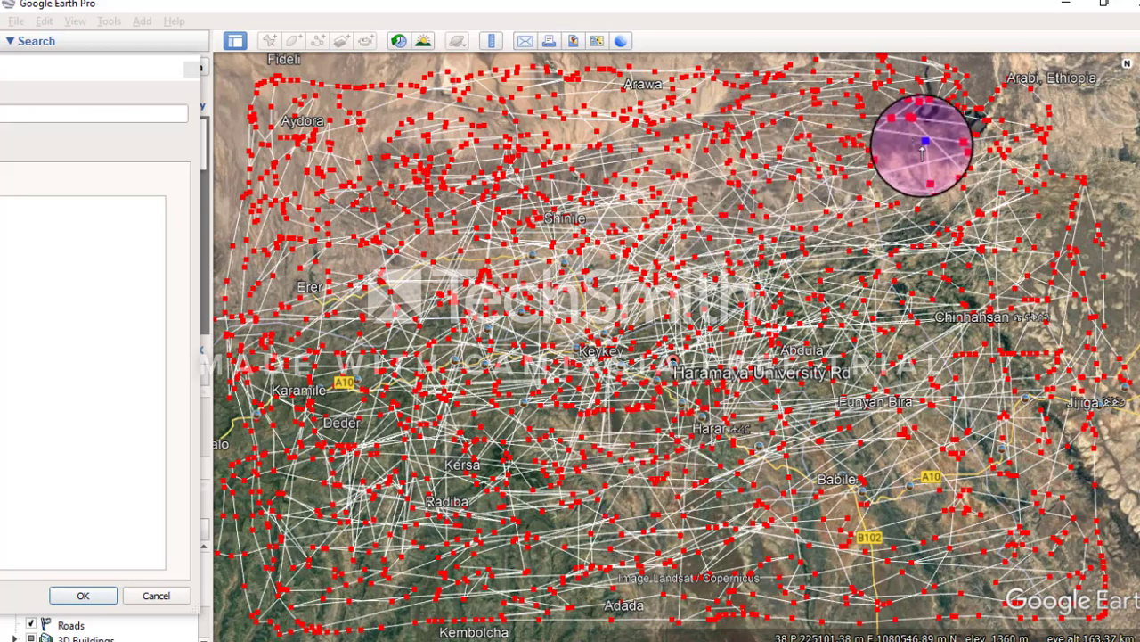
{"action": "left_click", "coordinate": [972, 167]}
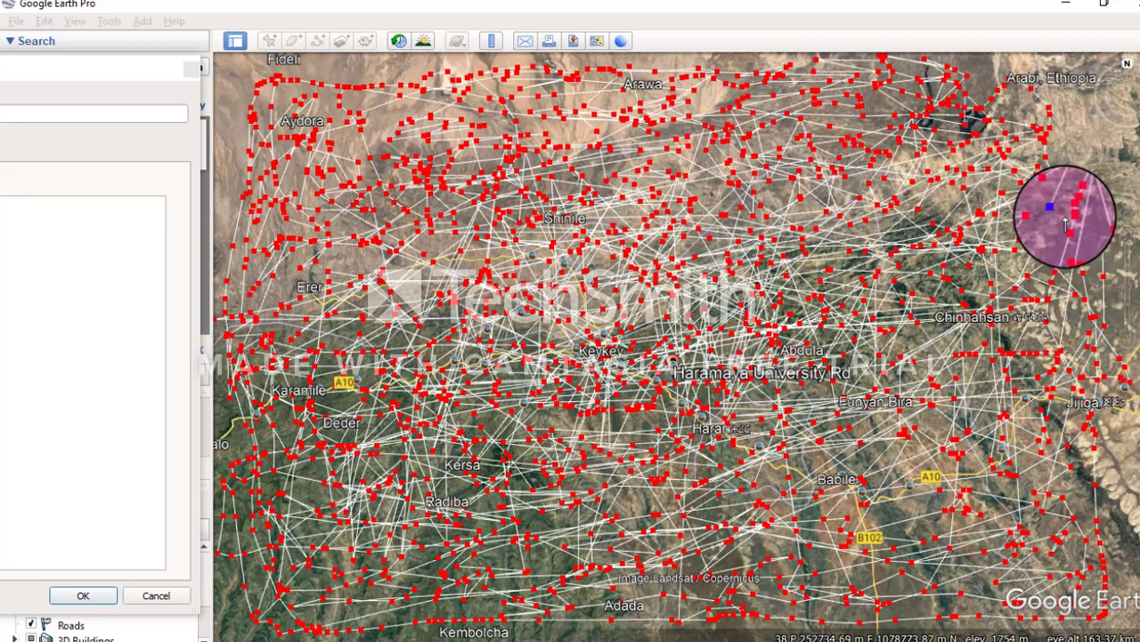
{"action": "left_click", "coordinate": [1050, 247]}
{"action": "left_click", "coordinate": [1012, 330]}
{"action": "left_click", "coordinate": [1027, 555]}
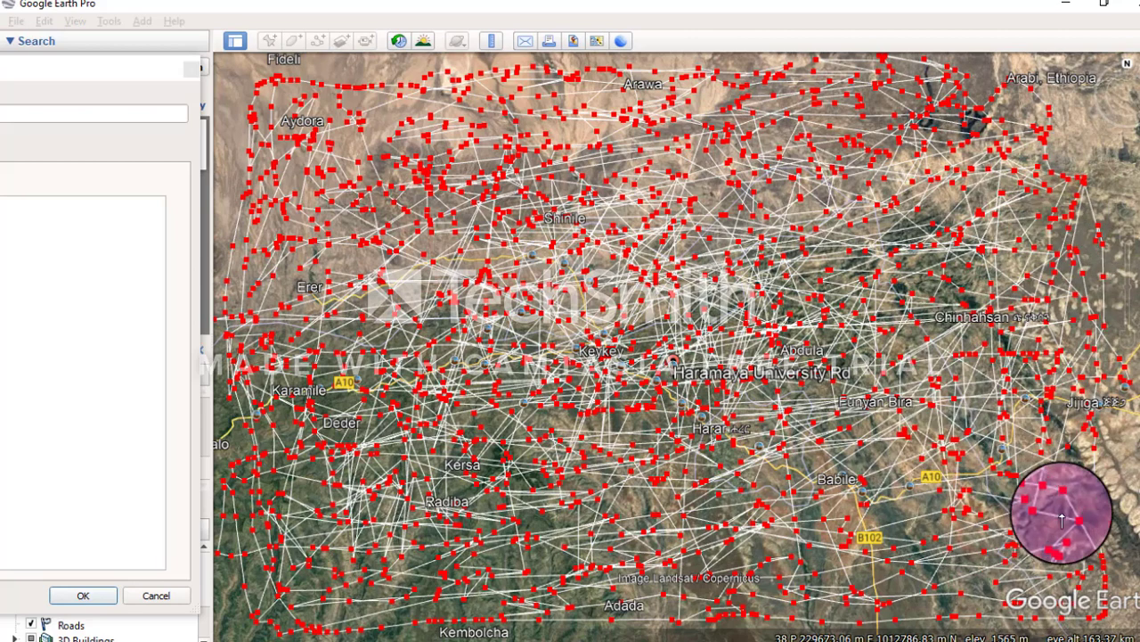
{"action": "left_click", "coordinate": [759, 303]}
{"action": "left_click", "coordinate": [614, 155]}
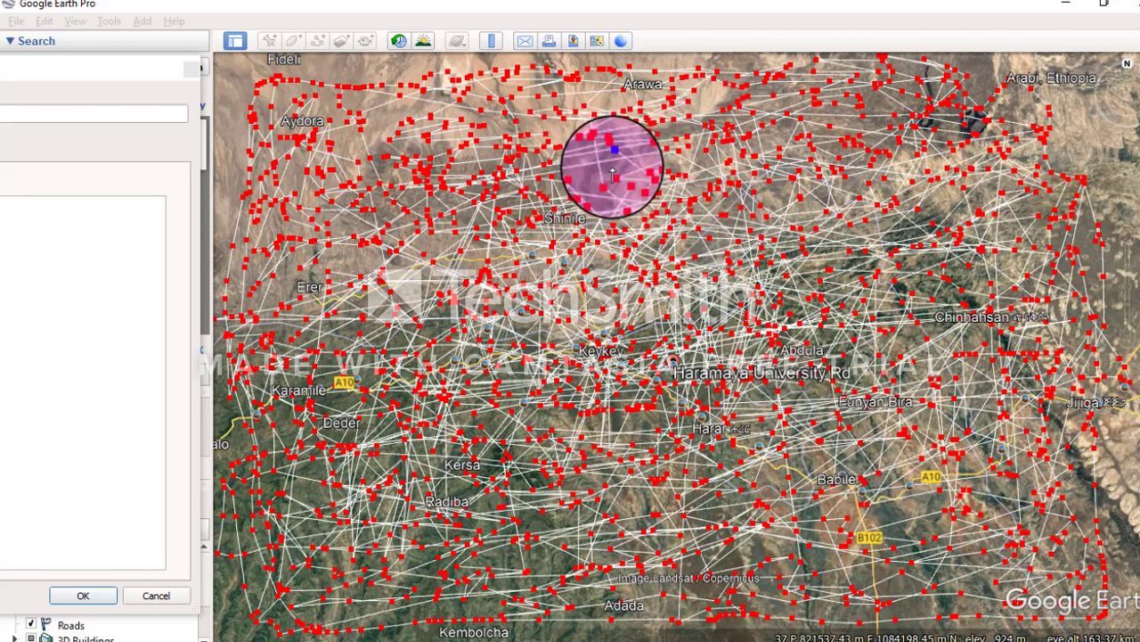
{"action": "left_click", "coordinate": [517, 106]}
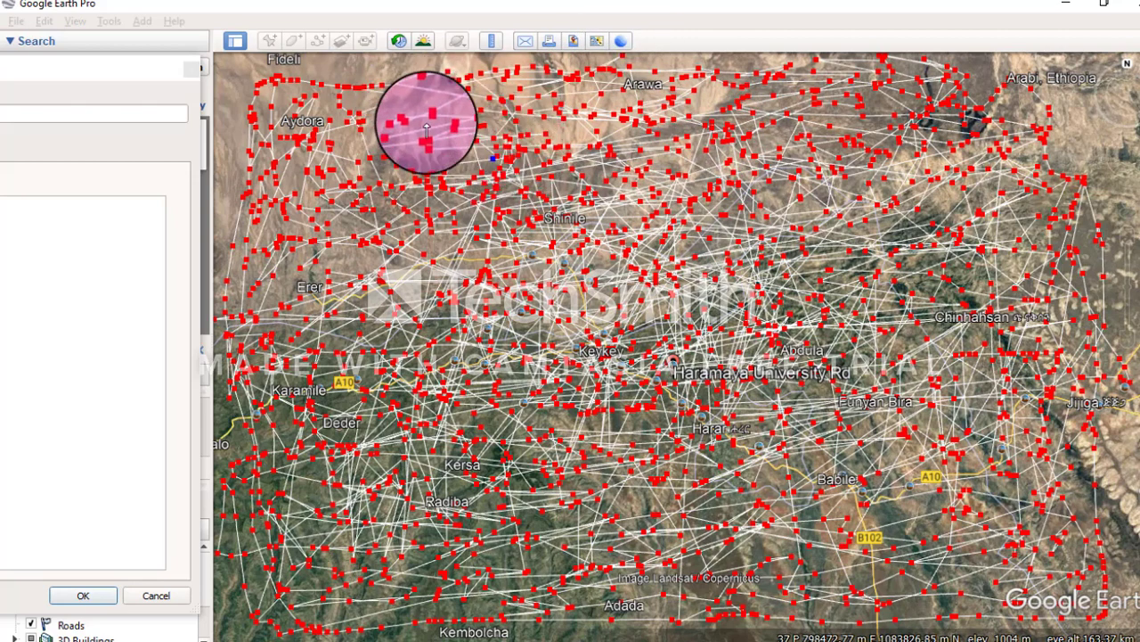
{"action": "left_click", "coordinate": [331, 253]}
{"action": "left_click", "coordinate": [722, 232]}
{"action": "left_click", "coordinate": [559, 199]}
{"action": "left_click", "coordinate": [797, 215]}
{"action": "left_click", "coordinate": [559, 390]}
{"action": "left_click", "coordinate": [558, 453]}
{"action": "left_click", "coordinate": [741, 191]}
{"action": "left_click", "coordinate": [813, 133]}
{"action": "left_click", "coordinate": [509, 128]}
{"action": "left_click", "coordinate": [667, 78]}
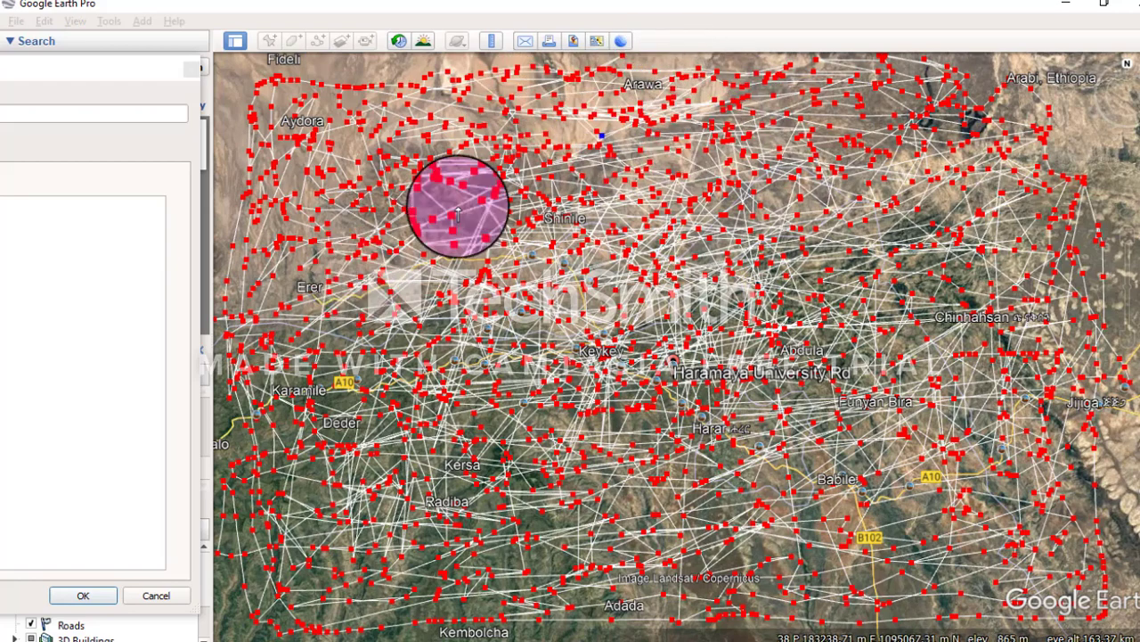
{"action": "left_click", "coordinate": [427, 368]}
Fill the remaining sparse gaps across the outlined region with more Haramaya_Elevation path points and zigzags, and finish the path
{"action": "mouse_move", "coordinate": [713, 295]}
{"action": "left_mouse_down"}
{"action": "mouse_move", "coordinate": [856, 205]}
{"action": "mouse_move", "coordinate": [978, 274]}
{"action": "mouse_move", "coordinate": [918, 253]}
{"action": "mouse_move", "coordinate": [679, 283]}
{"action": "left_mouse_up"}
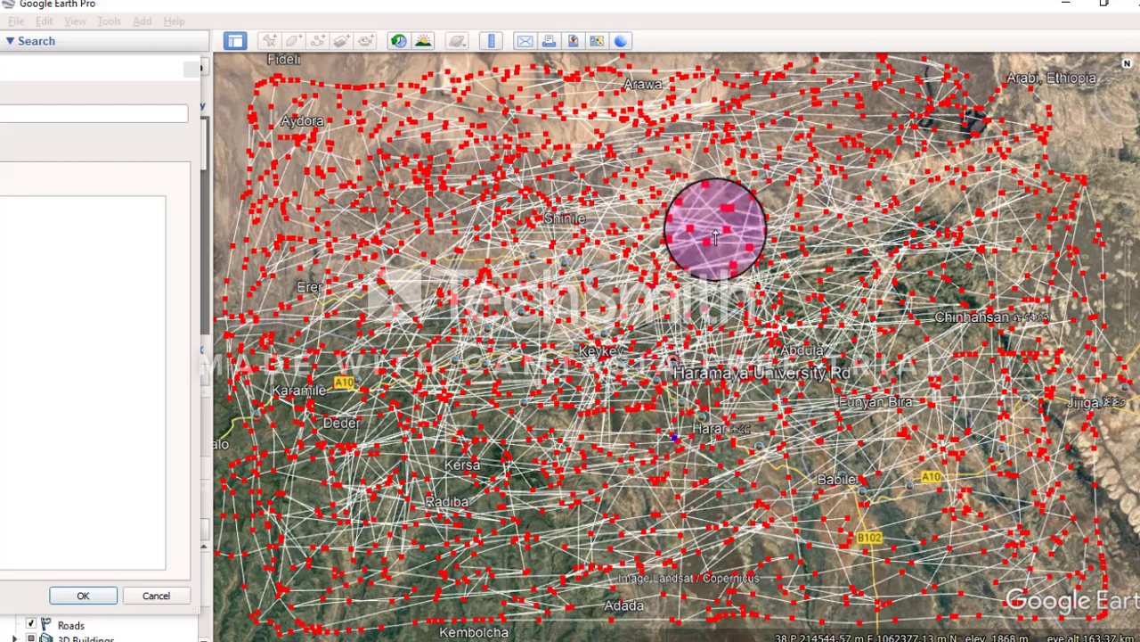
{"action": "left_click", "coordinate": [818, 163]}
{"action": "mouse_move", "coordinate": [877, 112]}
{"action": "left_mouse_down"}
{"action": "mouse_move", "coordinate": [965, 243]}
{"action": "mouse_move", "coordinate": [1016, 212]}
{"action": "mouse_move", "coordinate": [838, 512]}
{"action": "mouse_move", "coordinate": [866, 479]}
{"action": "mouse_move", "coordinate": [922, 561]}
{"action": "mouse_move", "coordinate": [678, 521]}
{"action": "mouse_move", "coordinate": [660, 415]}
{"action": "mouse_move", "coordinate": [501, 418]}
{"action": "mouse_move", "coordinate": [338, 308]}
{"action": "mouse_move", "coordinate": [323, 346]}
{"action": "mouse_move", "coordinate": [334, 433]}
{"action": "mouse_move", "coordinate": [297, 512]}
{"action": "left_mouse_up"}
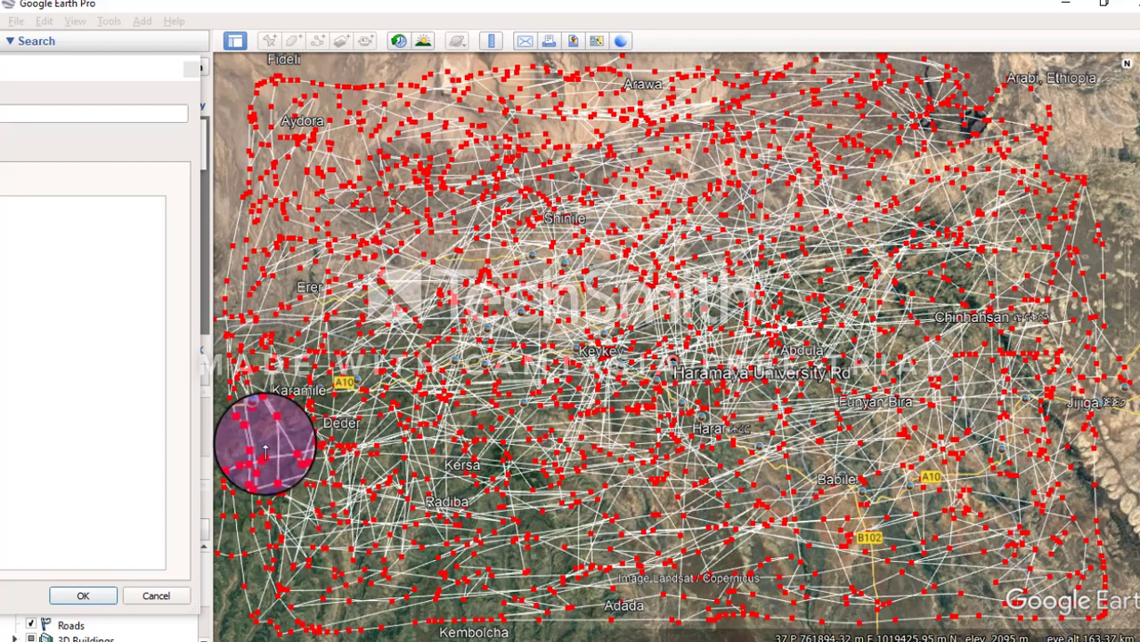
{"action": "left_click_drag", "start_coordinate": [332, 612], "coordinate": [557, 561]}
{"action": "mouse_move", "coordinate": [509, 528]}
{"action": "left_mouse_down"}
{"action": "mouse_move", "coordinate": [525, 601]}
{"action": "mouse_move", "coordinate": [593, 267]}
{"action": "mouse_move", "coordinate": [631, 275]}
{"action": "mouse_move", "coordinate": [520, 206]}
{"action": "mouse_move", "coordinate": [507, 223]}
{"action": "mouse_move", "coordinate": [832, 298]}
{"action": "mouse_move", "coordinate": [896, 286]}
{"action": "mouse_move", "coordinate": [729, 152]}
{"action": "mouse_move", "coordinate": [695, 366]}
{"action": "mouse_move", "coordinate": [858, 115]}
{"action": "mouse_move", "coordinate": [921, 262]}
{"action": "mouse_move", "coordinate": [986, 329]}
{"action": "mouse_move", "coordinate": [1000, 297]}
{"action": "mouse_move", "coordinate": [1086, 335]}
{"action": "left_mouse_up"}
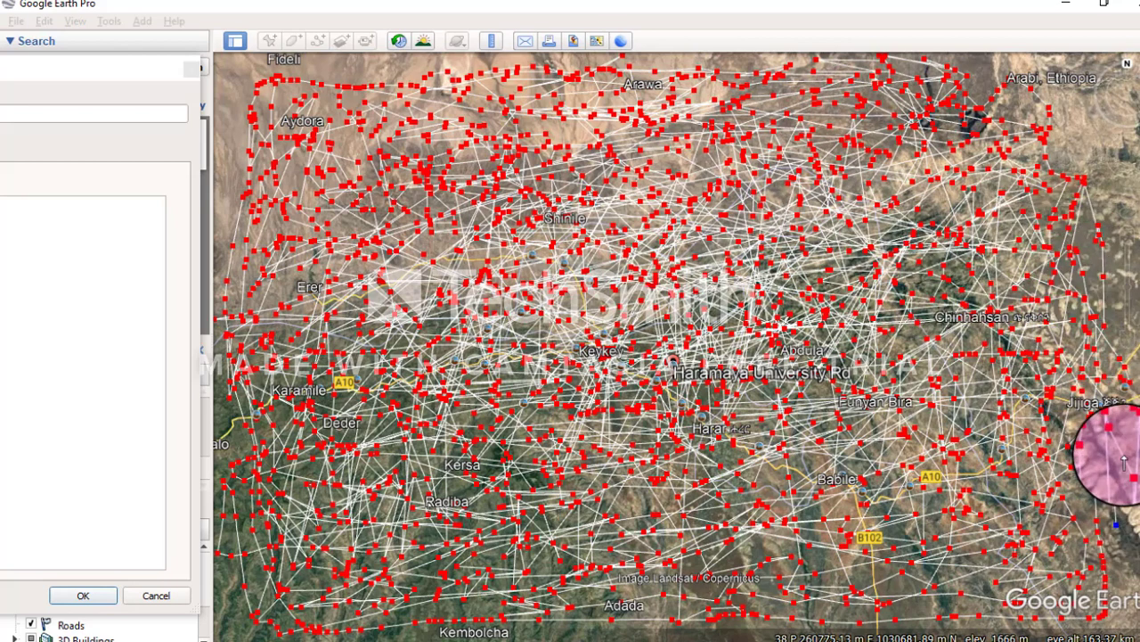
{"action": "mouse_move", "coordinate": [1116, 508]}
{"action": "left_mouse_down"}
{"action": "mouse_move", "coordinate": [856, 578]}
{"action": "mouse_move", "coordinate": [794, 547]}
{"action": "mouse_move", "coordinate": [779, 357]}
{"action": "mouse_move", "coordinate": [496, 517]}
{"action": "mouse_move", "coordinate": [657, 508]}
{"action": "mouse_move", "coordinate": [779, 471]}
{"action": "mouse_move", "coordinate": [713, 433]}
{"action": "mouse_move", "coordinate": [710, 503]}
{"action": "mouse_move", "coordinate": [431, 221]}
{"action": "mouse_move", "coordinate": [547, 338]}
{"action": "mouse_move", "coordinate": [330, 235]}
{"action": "mouse_move", "coordinate": [496, 187]}
{"action": "mouse_move", "coordinate": [593, 112]}
{"action": "left_mouse_up"}
{"action": "left_click_drag", "start_coordinate": [574, 174], "coordinate": [389, 105]}
{"action": "mouse_move", "coordinate": [380, 158]}
{"action": "left_mouse_down"}
{"action": "mouse_move", "coordinate": [297, 122]}
{"action": "mouse_move", "coordinate": [368, 94]}
{"action": "mouse_move", "coordinate": [400, 56]}
{"action": "mouse_move", "coordinate": [610, 220]}
{"action": "mouse_move", "coordinate": [723, 275]}
{"action": "mouse_move", "coordinate": [820, 78]}
{"action": "mouse_move", "coordinate": [829, 346]}
{"action": "left_mouse_up"}
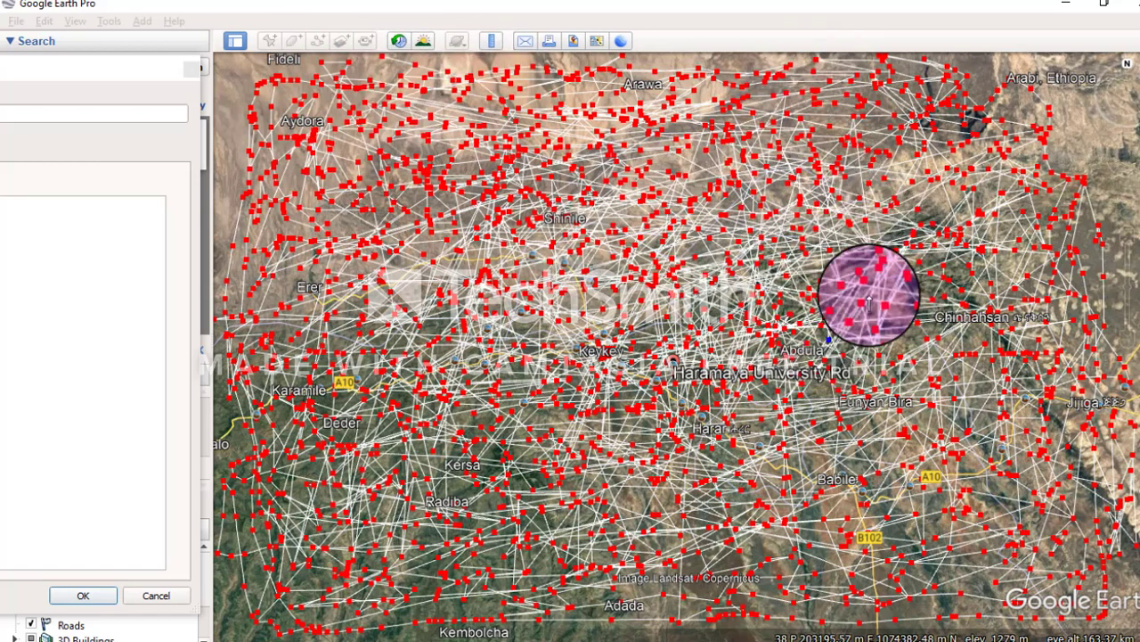
{"action": "mouse_move", "coordinate": [946, 290]}
{"action": "left_mouse_down"}
{"action": "mouse_move", "coordinate": [939, 560]}
{"action": "mouse_move", "coordinate": [776, 517]}
{"action": "mouse_move", "coordinate": [815, 419]}
{"action": "mouse_move", "coordinate": [694, 370]}
{"action": "mouse_move", "coordinate": [328, 327]}
{"action": "mouse_move", "coordinate": [237, 414]}
{"action": "mouse_move", "coordinate": [277, 289]}
{"action": "mouse_move", "coordinate": [596, 327]}
{"action": "mouse_move", "coordinate": [378, 296]}
{"action": "mouse_move", "coordinate": [597, 503]}
{"action": "left_mouse_up"}
{"action": "mouse_move", "coordinate": [731, 613]}
{"action": "left_mouse_down"}
{"action": "mouse_move", "coordinate": [954, 395]}
{"action": "mouse_move", "coordinate": [968, 115]}
{"action": "mouse_move", "coordinate": [1000, 344]}
{"action": "mouse_move", "coordinate": [727, 352]}
{"action": "mouse_move", "coordinate": [764, 301]}
{"action": "mouse_move", "coordinate": [669, 344]}
{"action": "mouse_move", "coordinate": [739, 326]}
{"action": "mouse_move", "coordinate": [624, 259]}
{"action": "mouse_move", "coordinate": [477, 381]}
{"action": "mouse_move", "coordinate": [941, 279]}
{"action": "mouse_move", "coordinate": [498, 265]}
{"action": "mouse_move", "coordinate": [836, 371]}
{"action": "mouse_move", "coordinate": [431, 423]}
{"action": "mouse_move", "coordinate": [439, 201]}
{"action": "mouse_move", "coordinate": [713, 359]}
{"action": "mouse_move", "coordinate": [695, 412]}
{"action": "mouse_move", "coordinate": [1054, 492]}
{"action": "mouse_move", "coordinate": [990, 534]}
{"action": "mouse_move", "coordinate": [821, 502]}
{"action": "mouse_move", "coordinate": [776, 397]}
{"action": "mouse_move", "coordinate": [820, 275]}
{"action": "mouse_move", "coordinate": [703, 428]}
{"action": "mouse_move", "coordinate": [743, 265]}
{"action": "mouse_move", "coordinate": [604, 127]}
{"action": "mouse_move", "coordinate": [555, 183]}
{"action": "mouse_move", "coordinate": [741, 122]}
{"action": "mouse_move", "coordinate": [881, 127]}
{"action": "mouse_move", "coordinate": [1065, 234]}
{"action": "mouse_move", "coordinate": [1000, 222]}
{"action": "mouse_move", "coordinate": [1001, 341]}
{"action": "mouse_move", "coordinate": [797, 408]}
{"action": "mouse_move", "coordinate": [295, 336]}
{"action": "mouse_move", "coordinate": [326, 458]}
{"action": "mouse_move", "coordinate": [413, 561]}
{"action": "mouse_move", "coordinate": [502, 519]}
{"action": "mouse_move", "coordinate": [402, 455]}
{"action": "mouse_move", "coordinate": [509, 433]}
{"action": "mouse_move", "coordinate": [507, 357]}
{"action": "mouse_move", "coordinate": [522, 323]}
{"action": "mouse_move", "coordinate": [695, 252]}
{"action": "mouse_move", "coordinate": [643, 329]}
{"action": "mouse_move", "coordinate": [412, 397]}
{"action": "left_mouse_up"}
{"action": "mouse_move", "coordinate": [376, 441]}
{"action": "left_mouse_down"}
{"action": "mouse_move", "coordinate": [499, 472]}
{"action": "mouse_move", "coordinate": [682, 344]}
{"action": "mouse_move", "coordinate": [570, 191]}
{"action": "mouse_move", "coordinate": [279, 224]}
{"action": "mouse_move", "coordinate": [315, 209]}
{"action": "mouse_move", "coordinate": [306, 107]}
{"action": "mouse_move", "coordinate": [606, 122]}
{"action": "mouse_move", "coordinate": [633, 111]}
{"action": "mouse_move", "coordinate": [471, 107]}
{"action": "mouse_move", "coordinate": [736, 161]}
{"action": "mouse_move", "coordinate": [919, 258]}
{"action": "mouse_move", "coordinate": [851, 526]}
{"action": "mouse_move", "coordinate": [704, 412]}
{"action": "left_mouse_up"}
{"action": "mouse_move", "coordinate": [655, 439]}
{"action": "left_mouse_down"}
{"action": "mouse_move", "coordinate": [672, 433]}
{"action": "mouse_move", "coordinate": [585, 366]}
{"action": "mouse_move", "coordinate": [570, 262]}
{"action": "mouse_move", "coordinate": [641, 443]}
{"action": "mouse_move", "coordinate": [880, 202]}
{"action": "mouse_move", "coordinate": [420, 336]}
{"action": "mouse_move", "coordinate": [872, 318]}
{"action": "mouse_move", "coordinate": [813, 205]}
{"action": "mouse_move", "coordinate": [738, 138]}
{"action": "mouse_move", "coordinate": [522, 178]}
{"action": "mouse_move", "coordinate": [523, 234]}
{"action": "mouse_move", "coordinate": [496, 267]}
{"action": "mouse_move", "coordinate": [772, 250]}
{"action": "mouse_move", "coordinate": [777, 161]}
{"action": "mouse_move", "coordinate": [466, 471]}
{"action": "mouse_move", "coordinate": [558, 542]}
{"action": "mouse_move", "coordinate": [295, 537]}
{"action": "left_mouse_up"}
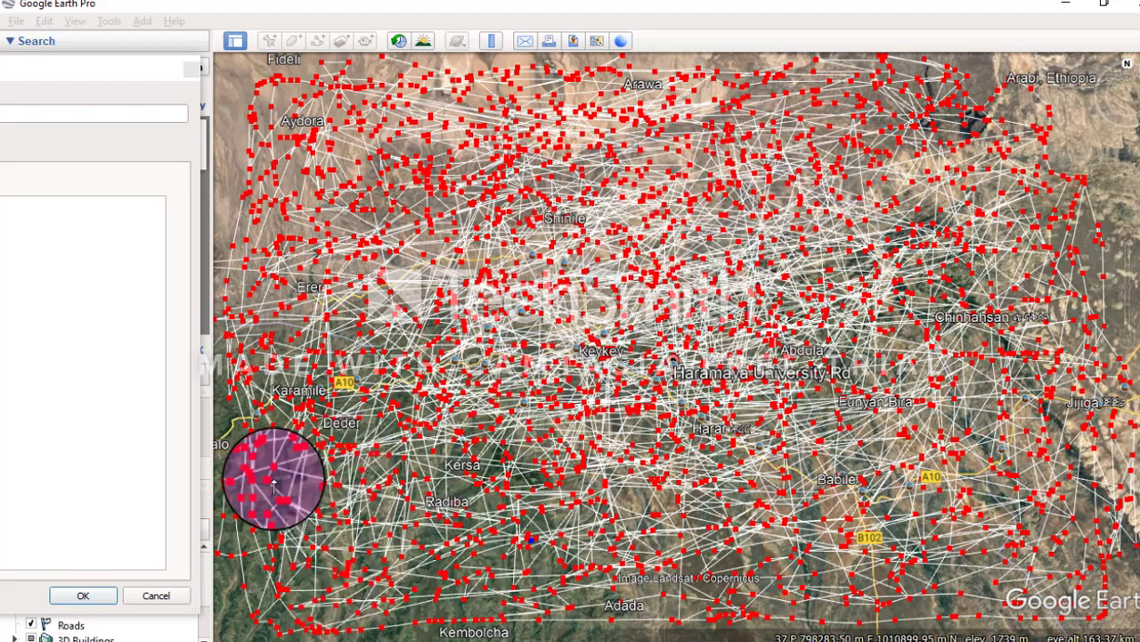
{"action": "mouse_move", "coordinate": [338, 474]}
{"action": "left_mouse_down"}
{"action": "mouse_move", "coordinate": [427, 387]}
{"action": "mouse_move", "coordinate": [390, 262]}
{"action": "mouse_move", "coordinate": [295, 300]}
{"action": "mouse_move", "coordinate": [422, 197]}
{"action": "mouse_move", "coordinate": [365, 221]}
{"action": "mouse_move", "coordinate": [644, 133]}
{"action": "mouse_move", "coordinate": [832, 119]}
{"action": "mouse_move", "coordinate": [640, 96]}
{"action": "mouse_move", "coordinate": [699, 72]}
{"action": "mouse_move", "coordinate": [636, 86]}
{"action": "mouse_move", "coordinate": [832, 118]}
{"action": "mouse_move", "coordinate": [755, 338]}
{"action": "mouse_move", "coordinate": [922, 326]}
{"action": "mouse_move", "coordinate": [861, 282]}
{"action": "mouse_move", "coordinate": [555, 297]}
{"action": "mouse_move", "coordinate": [501, 257]}
{"action": "mouse_move", "coordinate": [294, 190]}
{"action": "mouse_move", "coordinate": [455, 212]}
{"action": "mouse_move", "coordinate": [312, 203]}
{"action": "mouse_move", "coordinate": [367, 211]}
{"action": "left_mouse_up"}
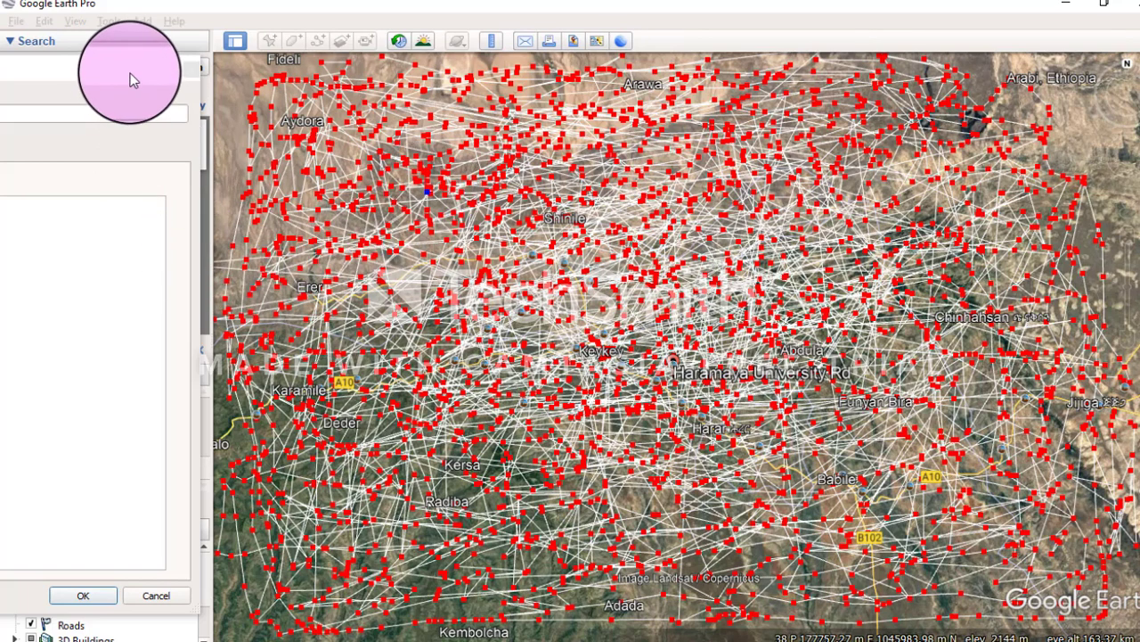
{"action": "left_click", "coordinate": [115, 49]}
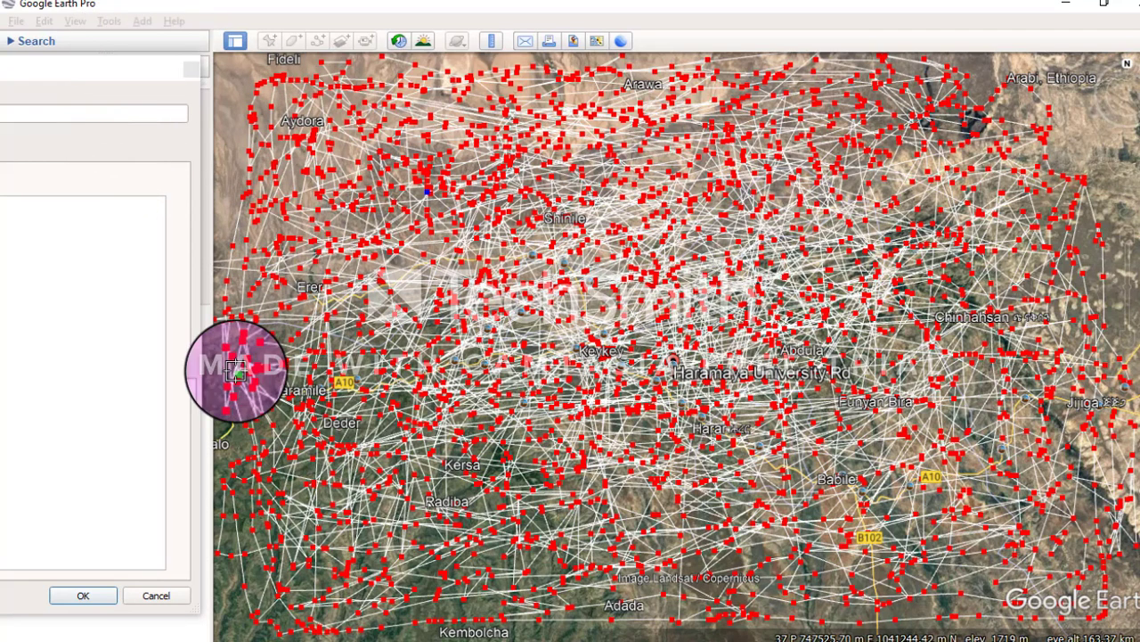
{"action": "left_click", "coordinate": [101, 597]}
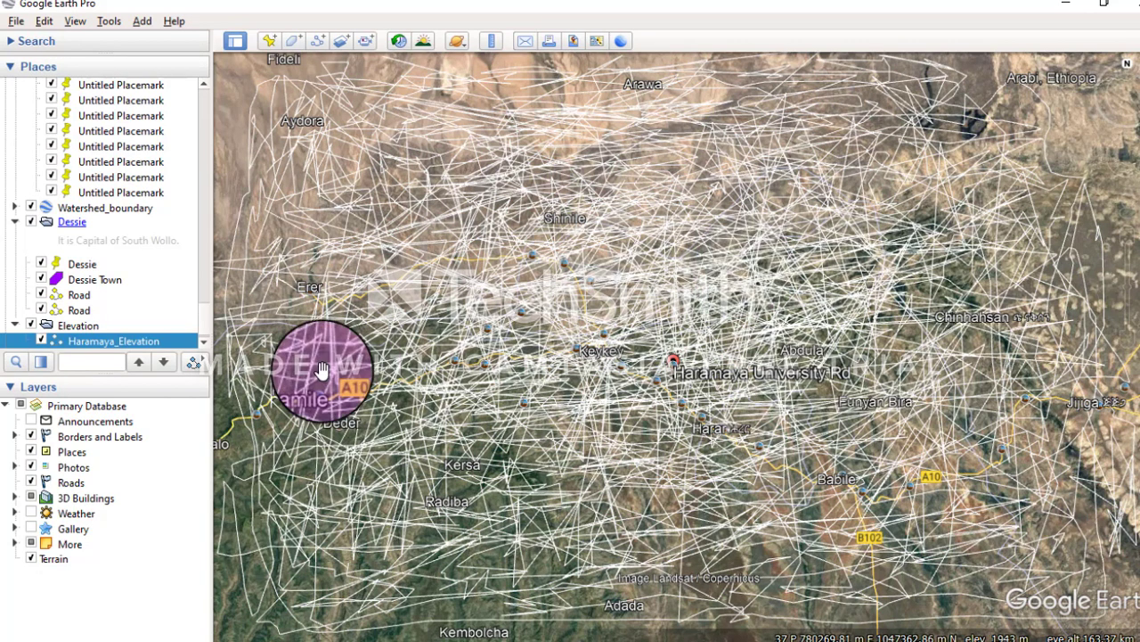
Save the Haramaya_Elevation path as a KML file in ITP_Data > Haramaya_Project, replacing the existing Haramaya_Elevation.kml
{"action": "left_click", "coordinate": [132, 344]}
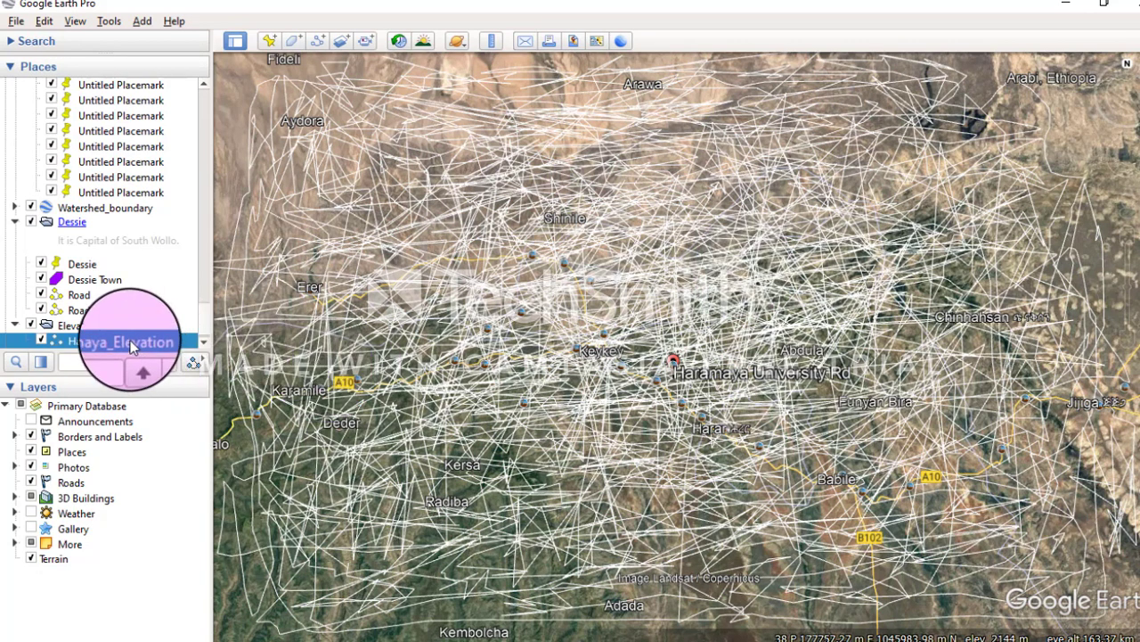
{"action": "right_click", "coordinate": [132, 345]}
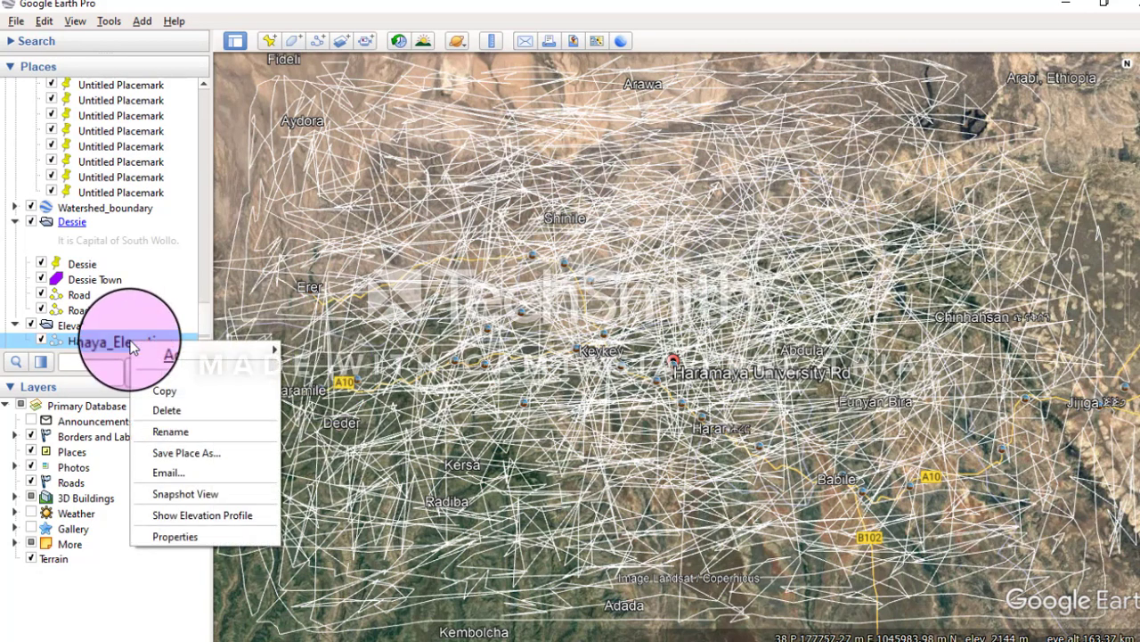
{"action": "left_click", "coordinate": [203, 454]}
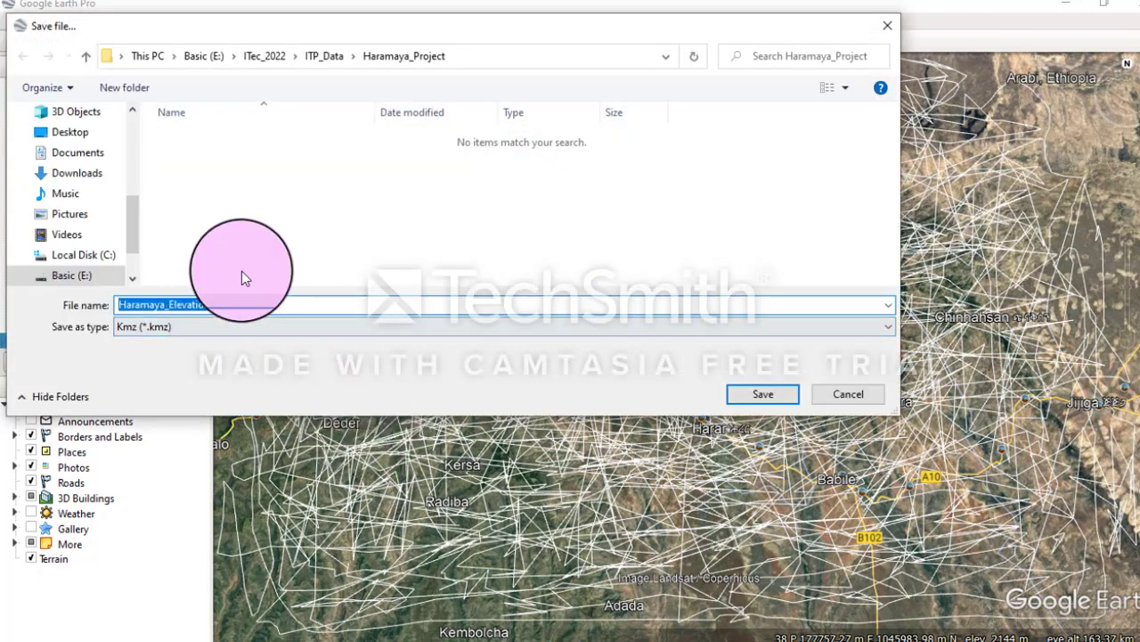
{"action": "left_click", "coordinate": [86, 59]}
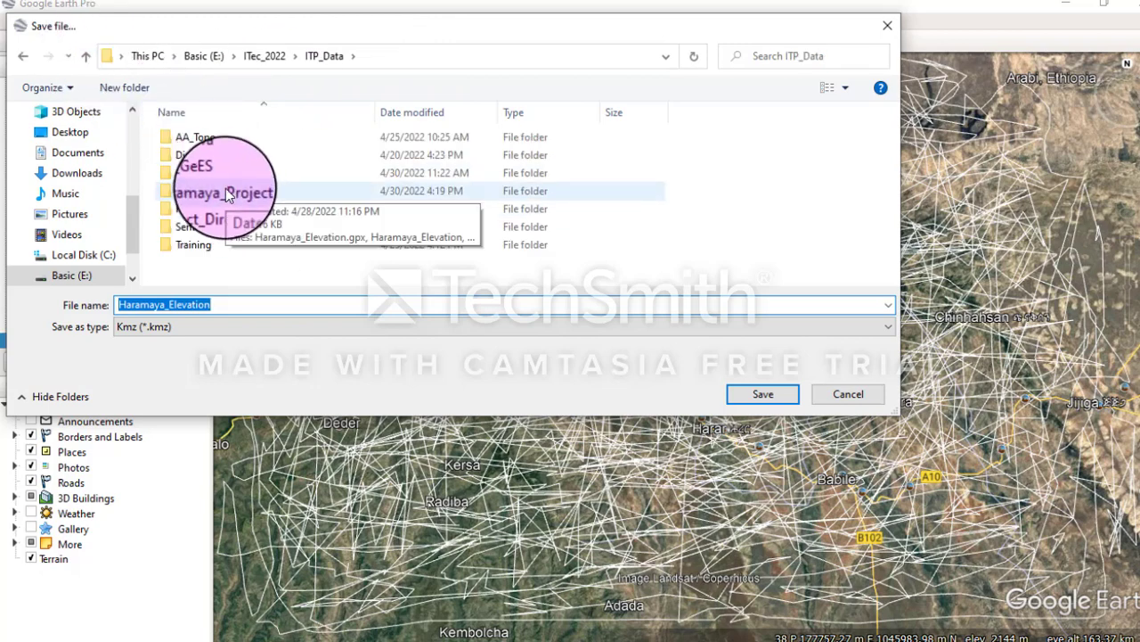
{"action": "double_click", "coordinate": [226, 193]}
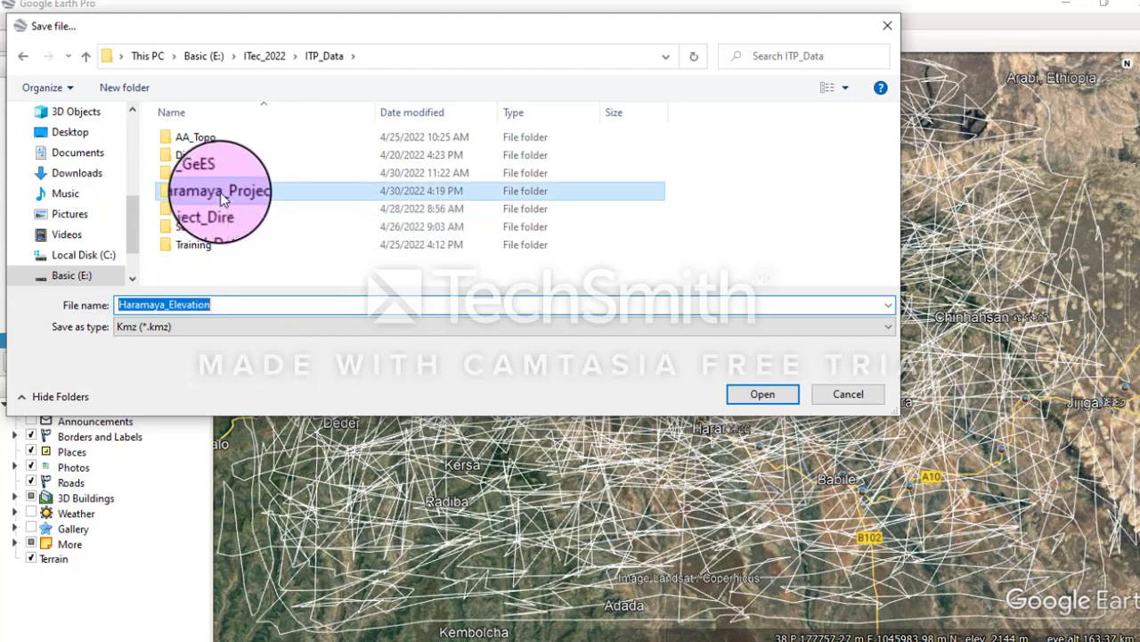
{"action": "left_click", "coordinate": [157, 323]}
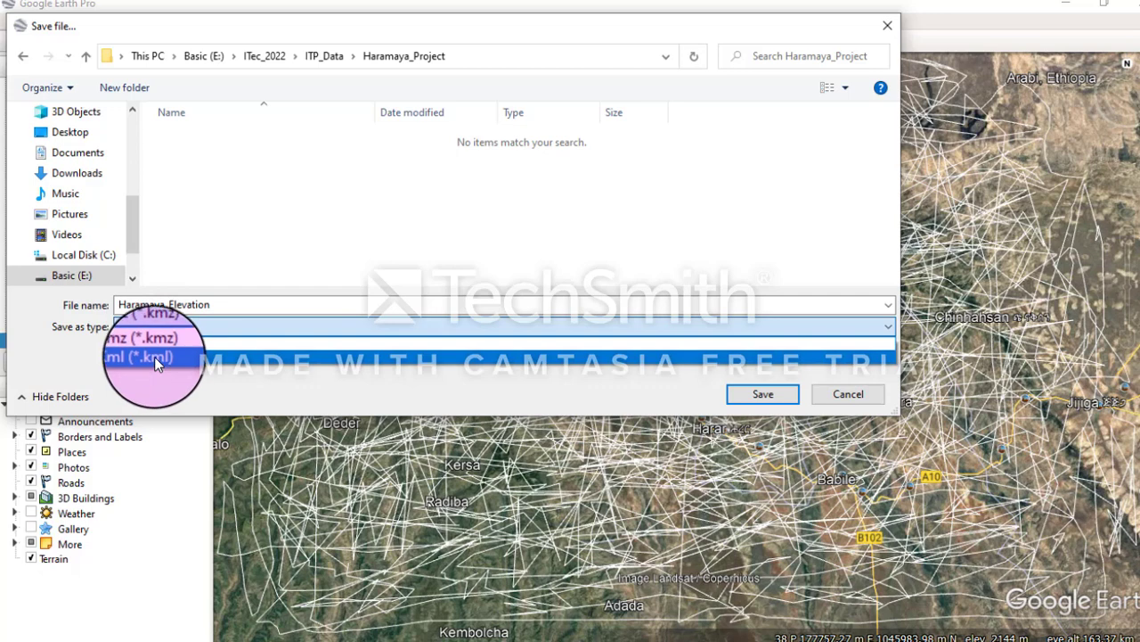
{"action": "left_click", "coordinate": [154, 356]}
{"action": "left_click", "coordinate": [776, 396]}
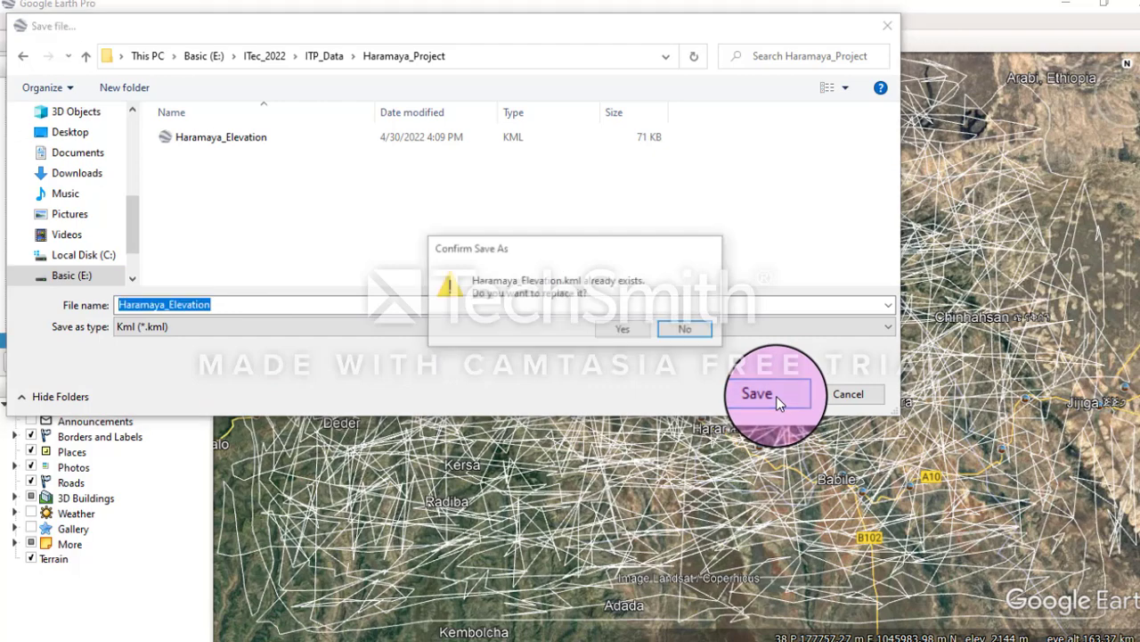
{"action": "left_click", "coordinate": [635, 330]}
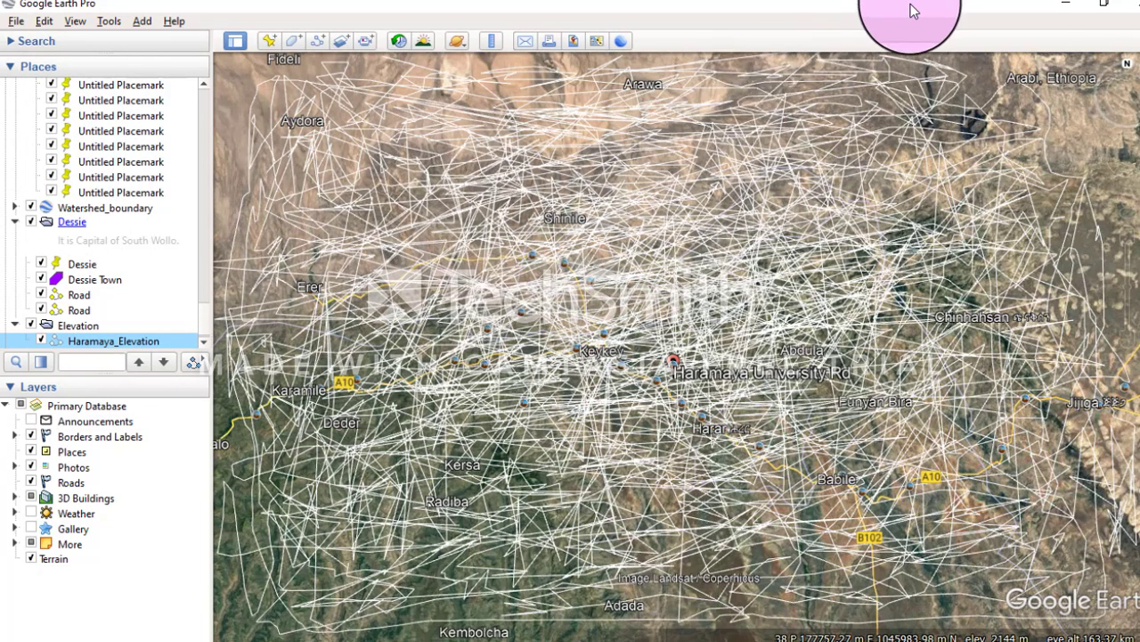
Switch to PowerPoint and check the DEM_Google_Earth slide for the elevation website's address
{"action": "left_click", "coordinate": [1050, 6]}
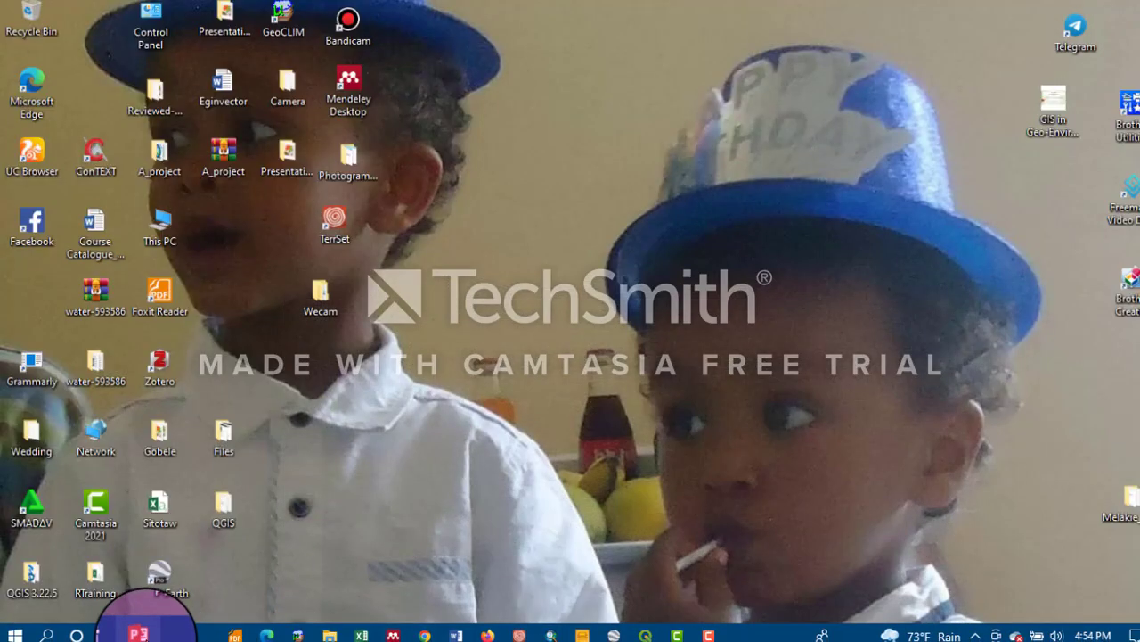
{"action": "left_click", "coordinate": [138, 634]}
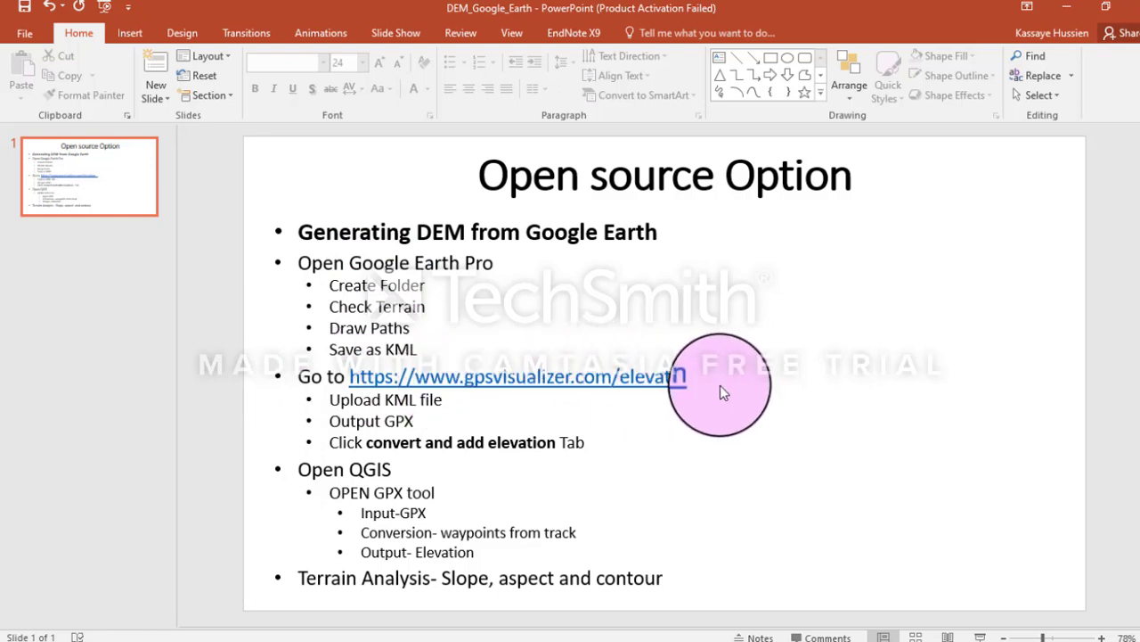
{"action": "left_click", "coordinate": [1068, 13]}
{"action": "left_click", "coordinate": [268, 634]}
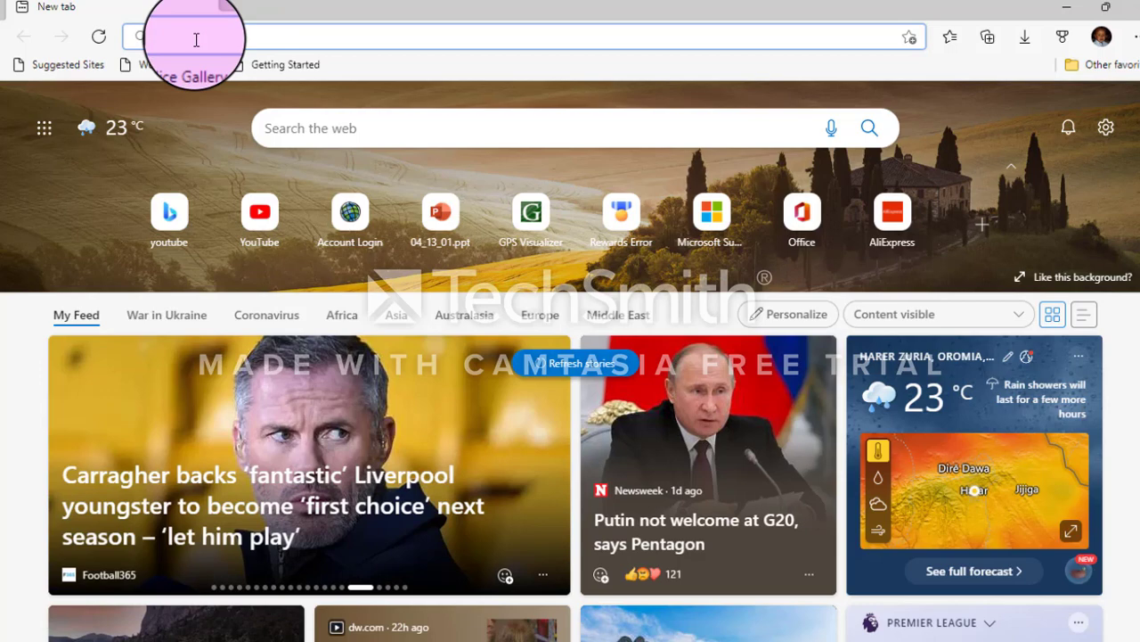
{"action": "type", "text": "www"}
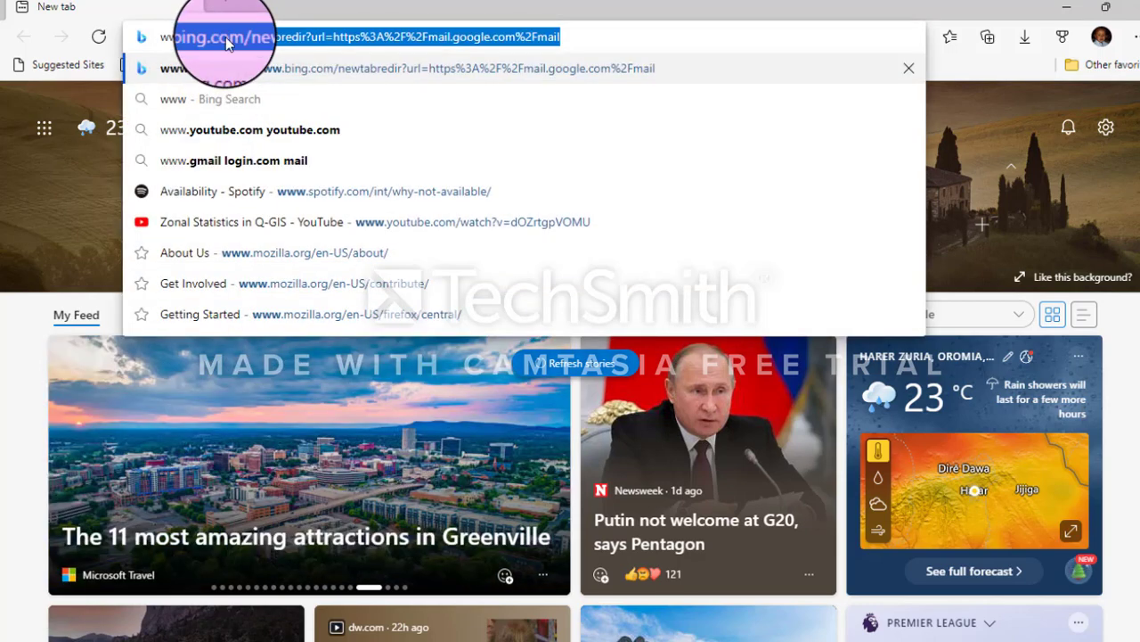
{"action": "left_click", "coordinate": [191, 38]}
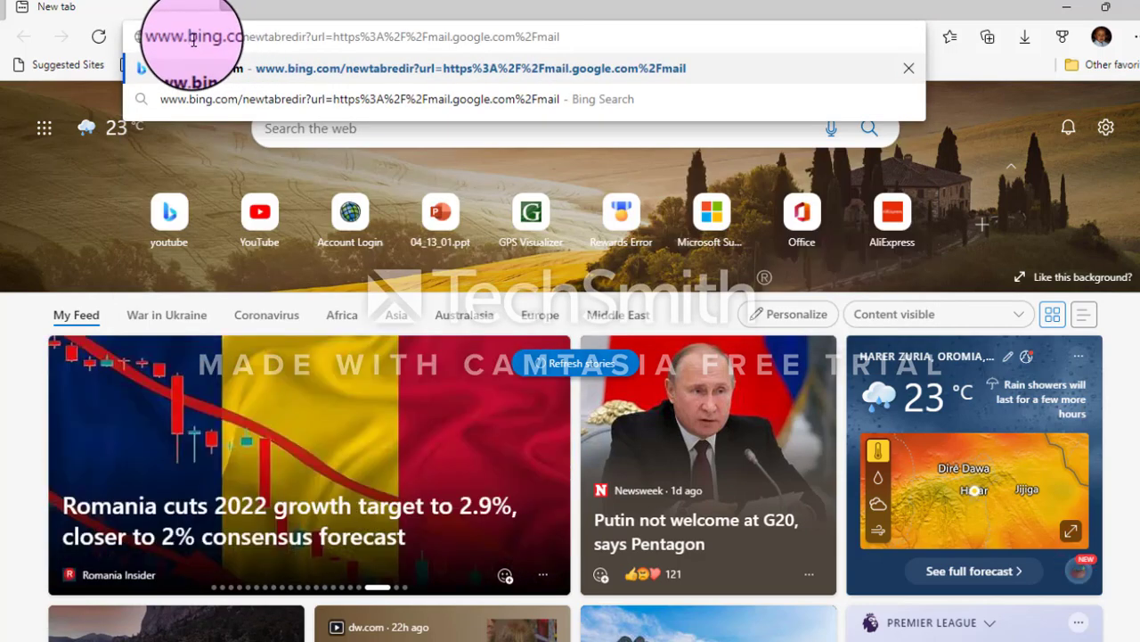
{"action": "type", "text": "gps"}
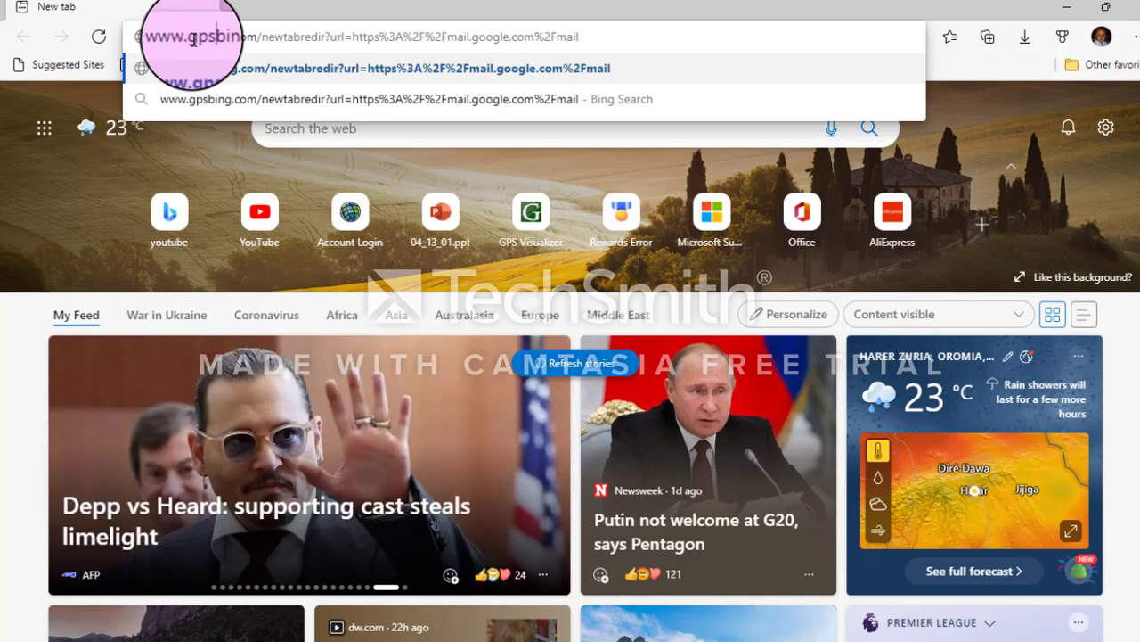
{"action": "type", "text": "visua"}
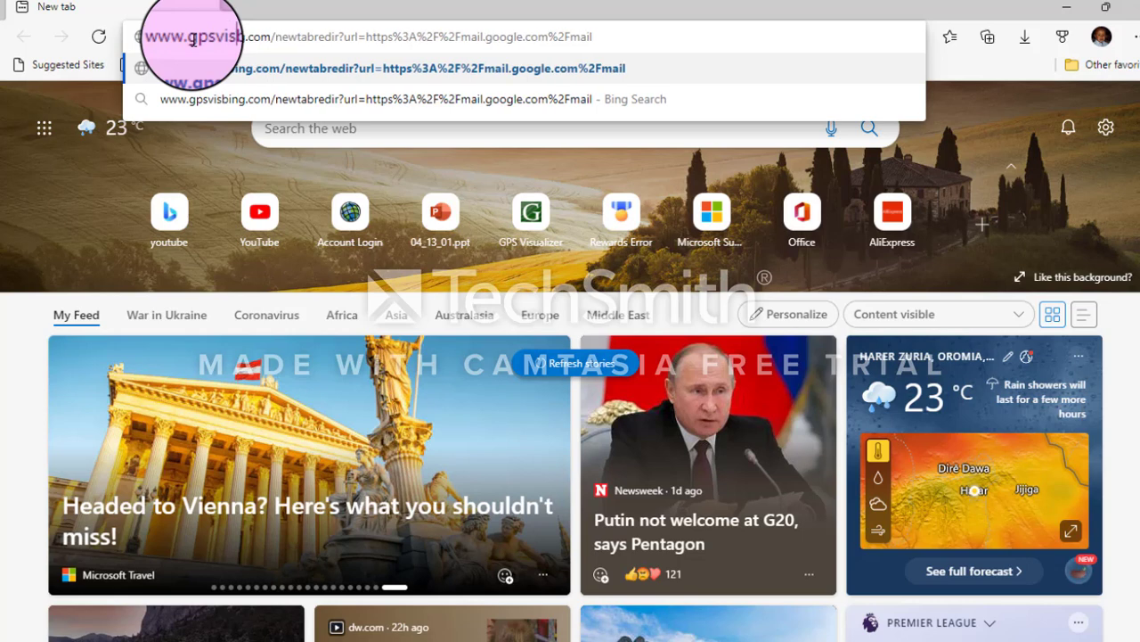
{"action": "type", "text": "pi"}
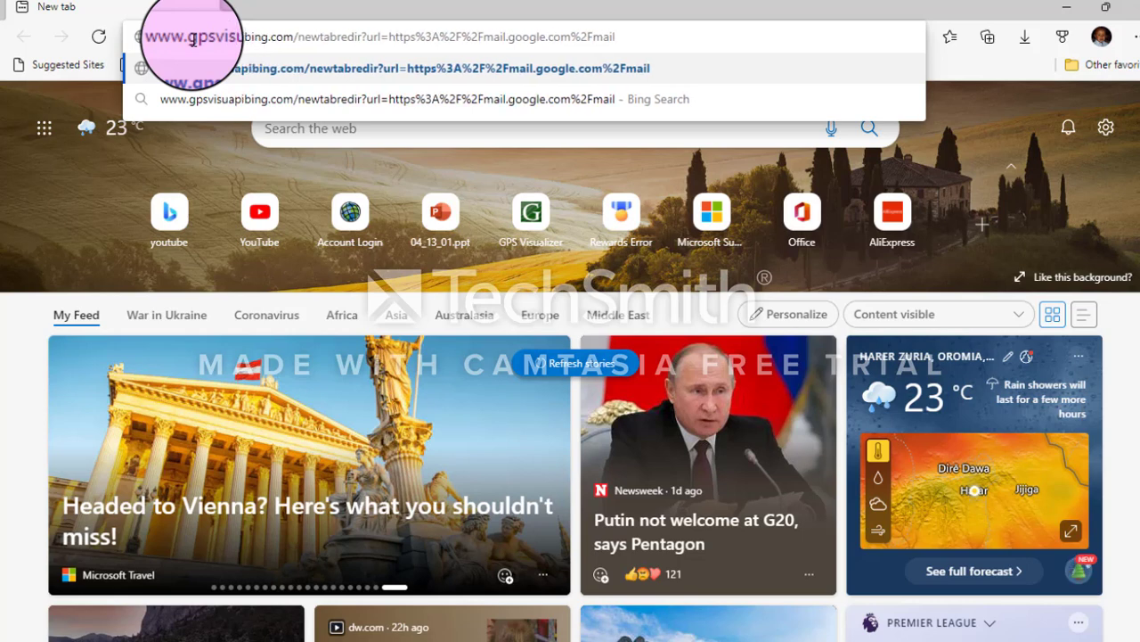
{"action": "type", "text": "zer.com/"}
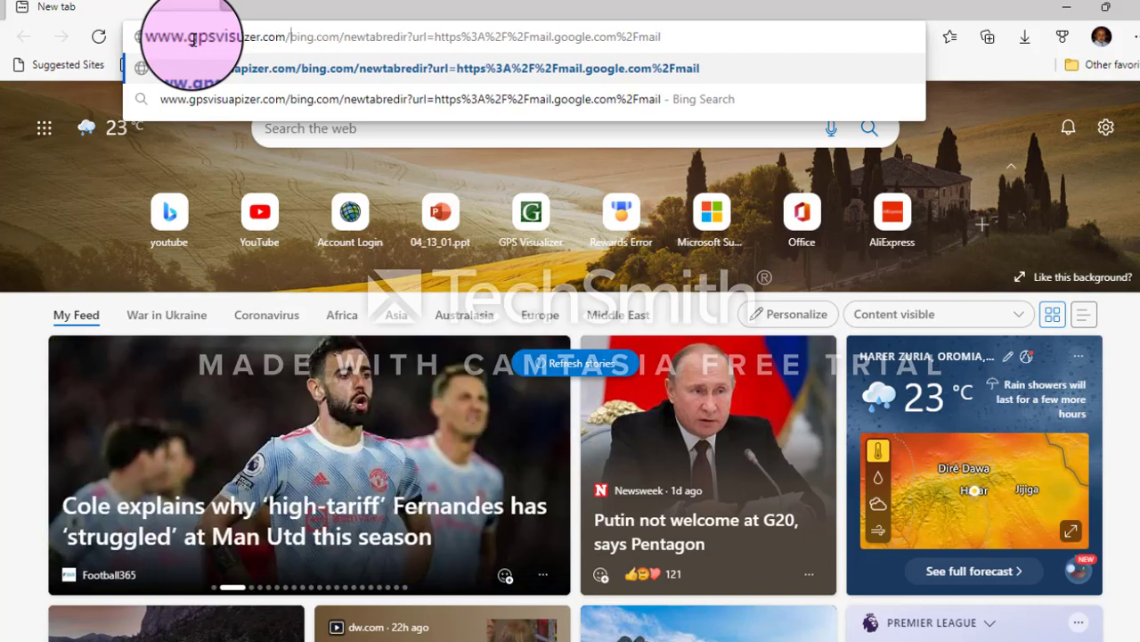
{"action": "type", "text": "elevat"}
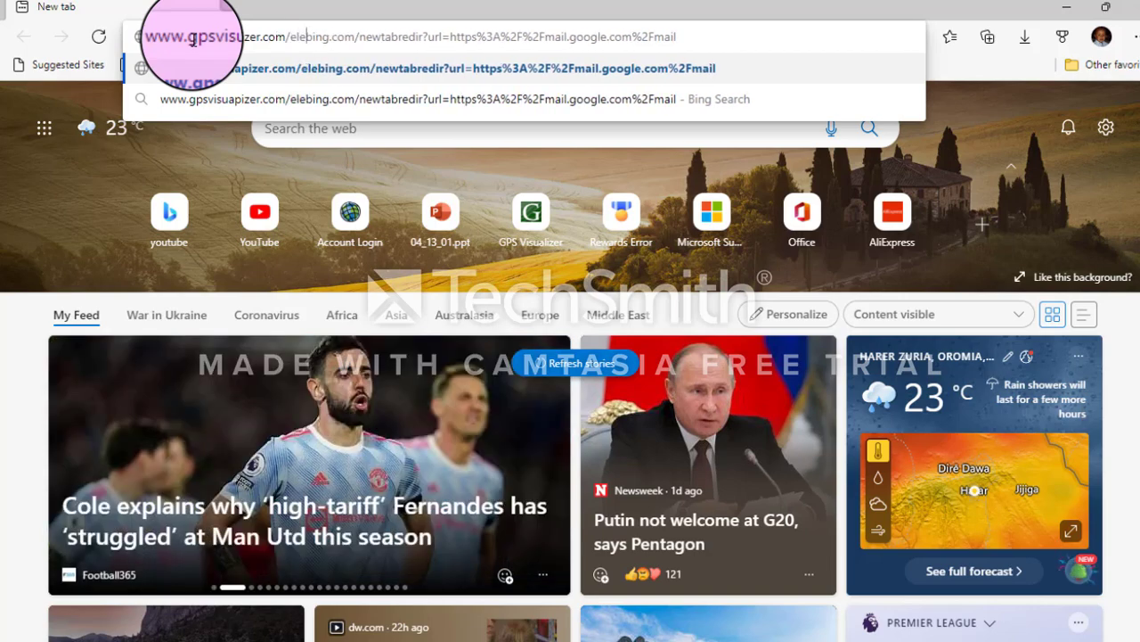
{"action": "type", "text": "ip"}
{"action": "key", "text": "BackSpace"}
{"action": "type", "text": "on"}
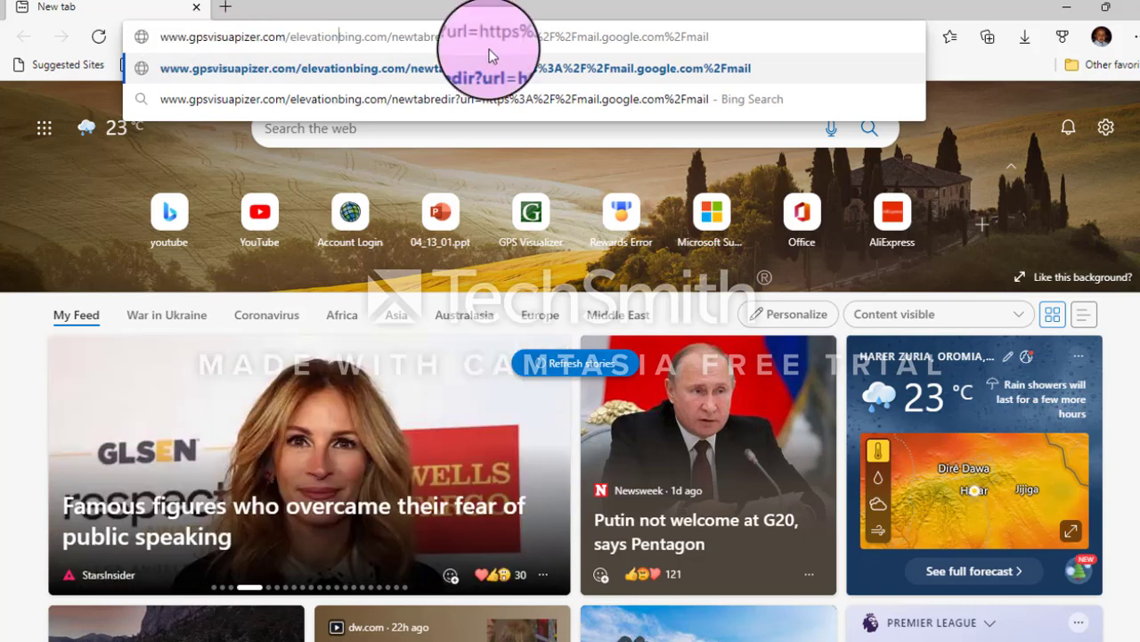
{"action": "left_click_drag", "start_coordinate": [713, 36], "coordinate": [339, 36]}
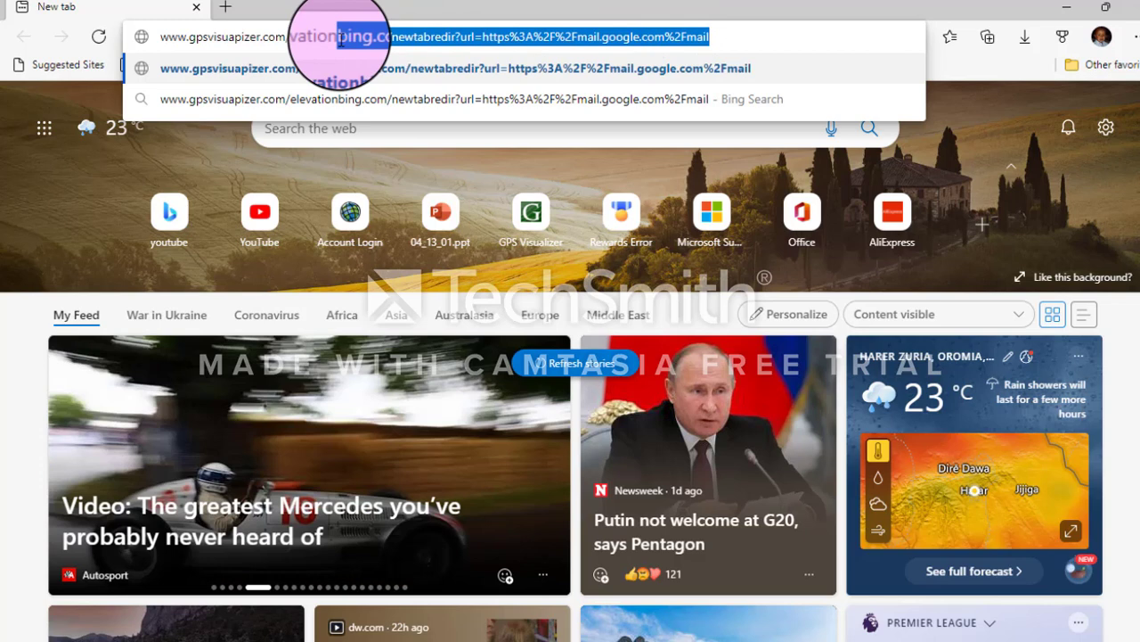
{"action": "key", "text": "BackSpace"}
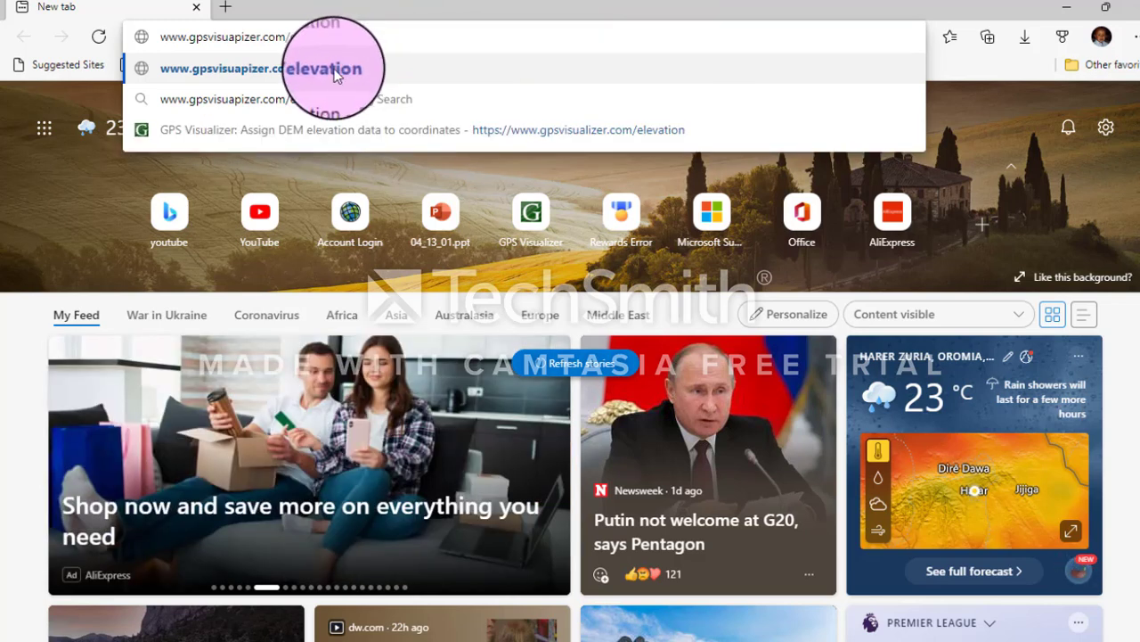
{"action": "left_click", "coordinate": [336, 75]}
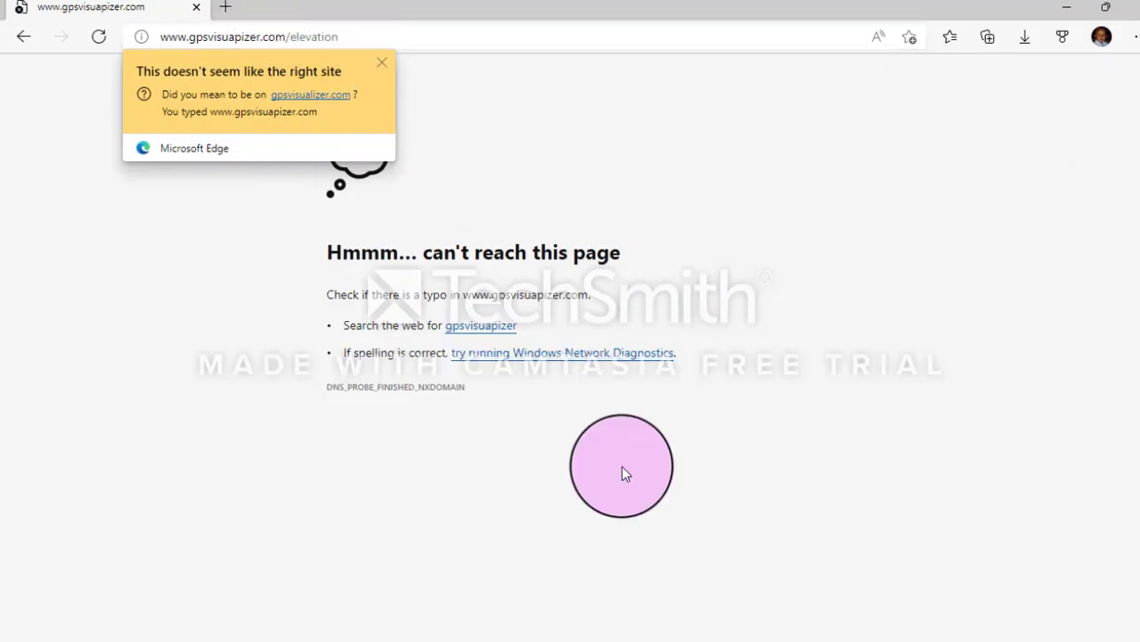
{"action": "left_click", "coordinate": [228, 8]}
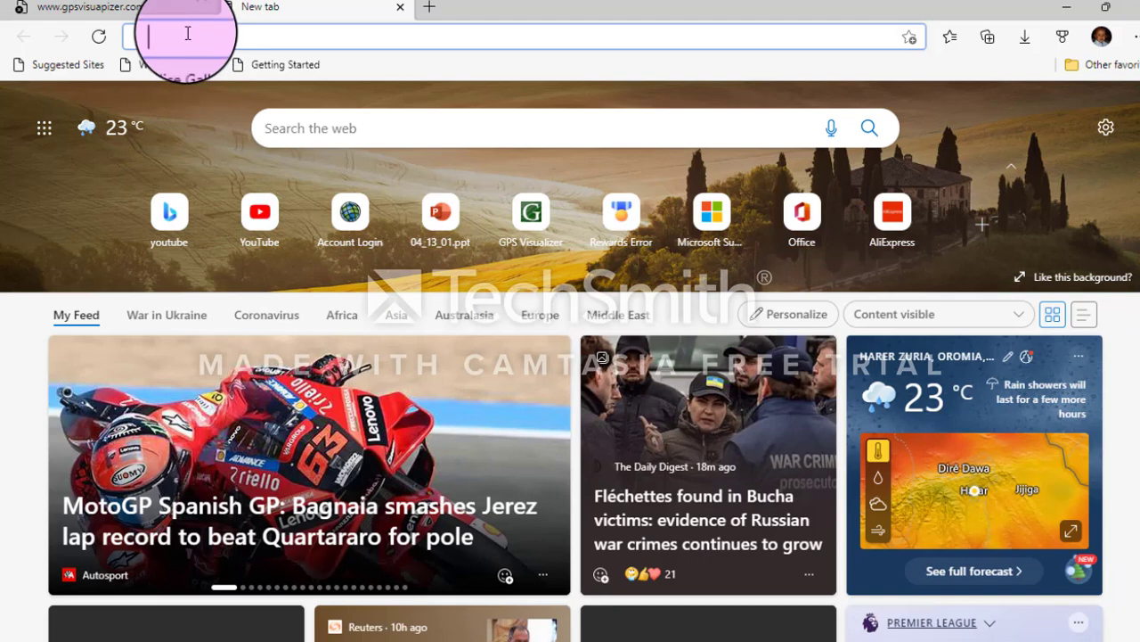
{"action": "left_click", "coordinate": [89, 8]}
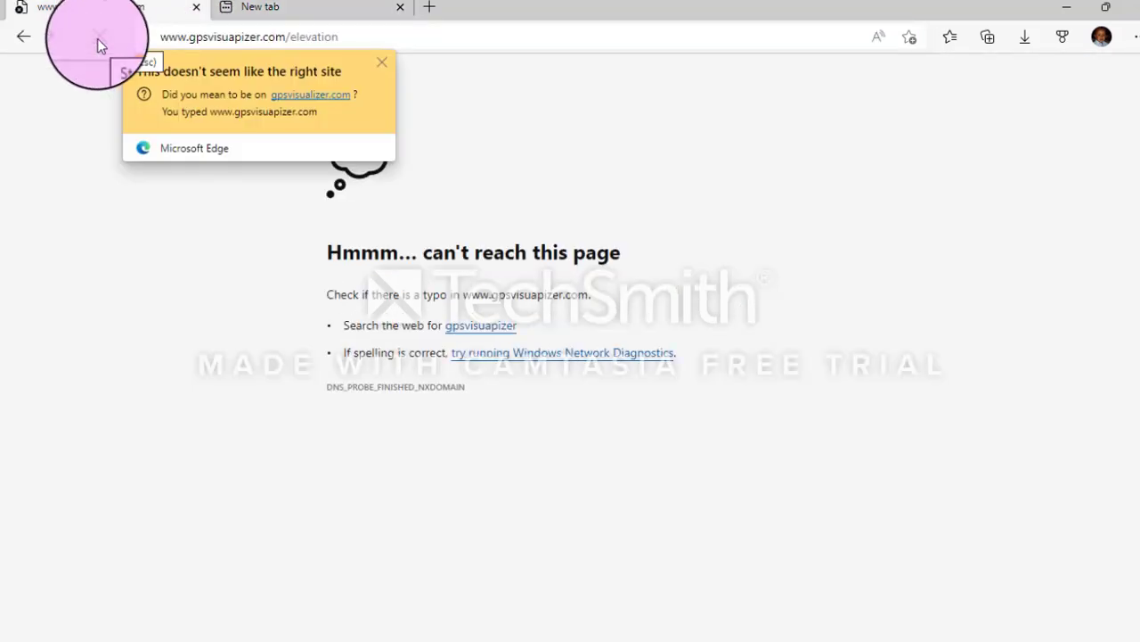
{"action": "left_click", "coordinate": [263, 7]}
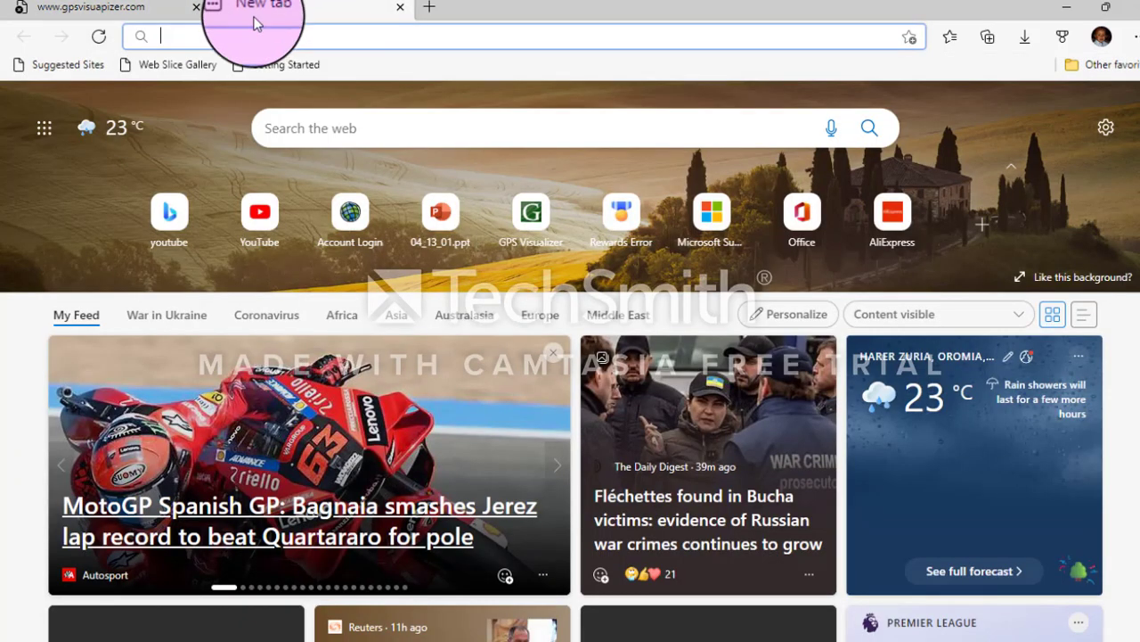
{"action": "type", "text": "w"}
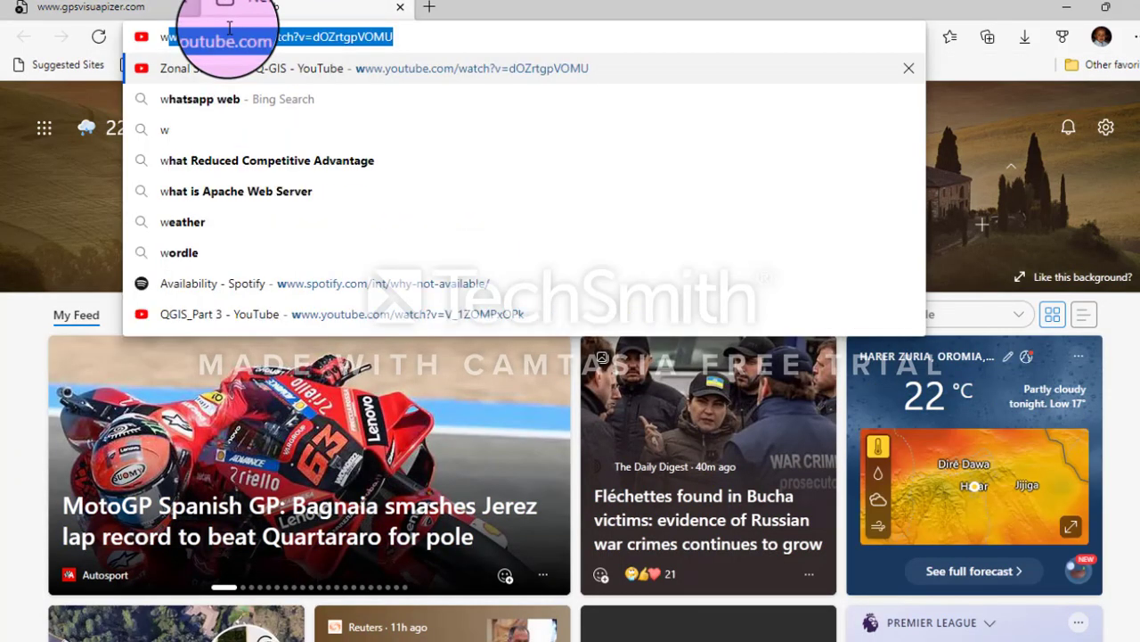
{"action": "type", "text": "ww"}
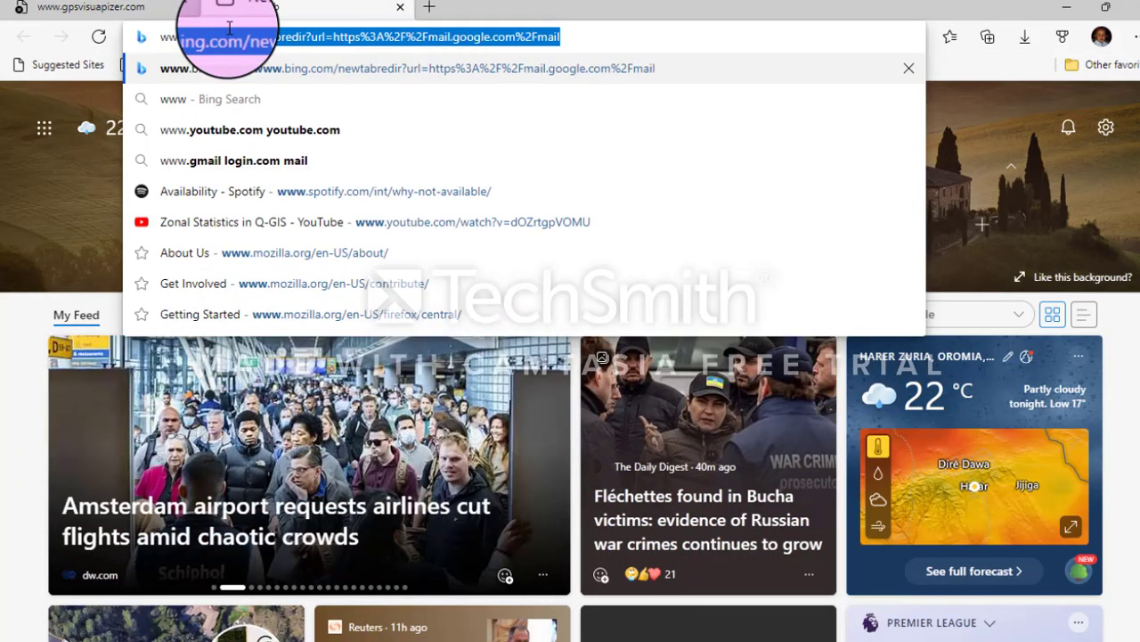
{"action": "left_click_drag", "start_coordinate": [567, 37], "coordinate": [191, 38]}
{"action": "type", "text": "gps"}
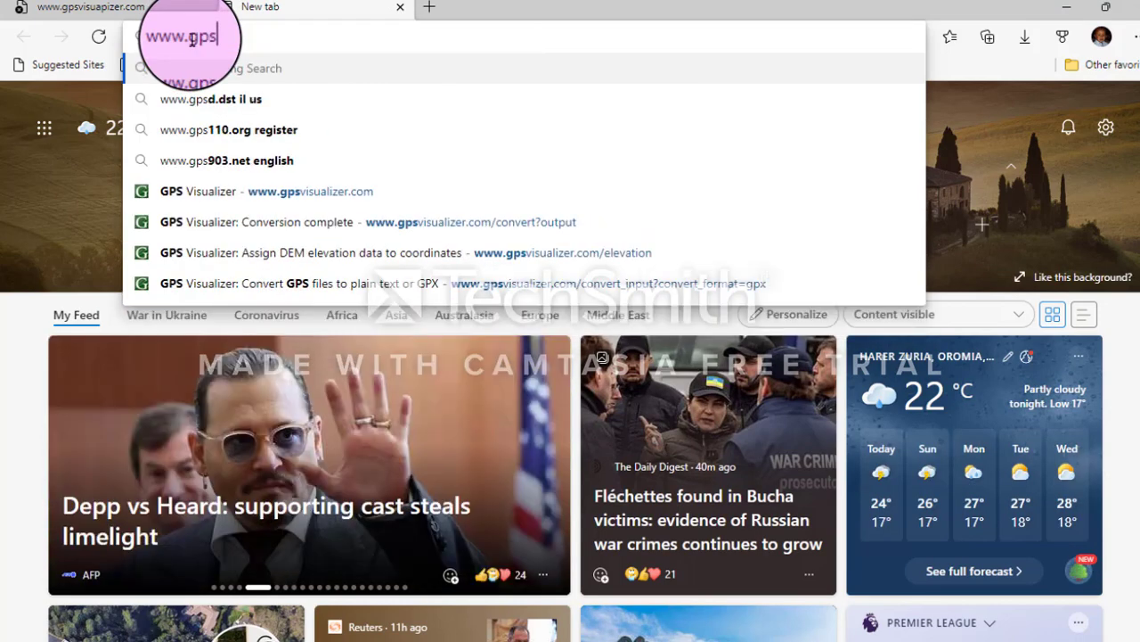
{"action": "type", "text": "visual"}
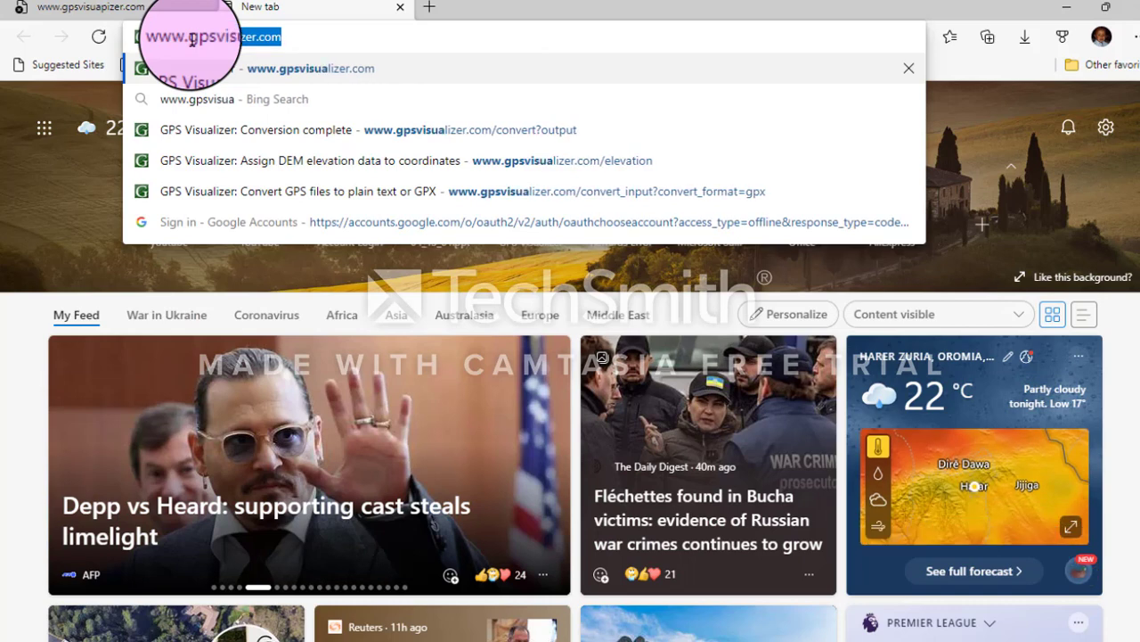
{"action": "type", "text": "ize"}
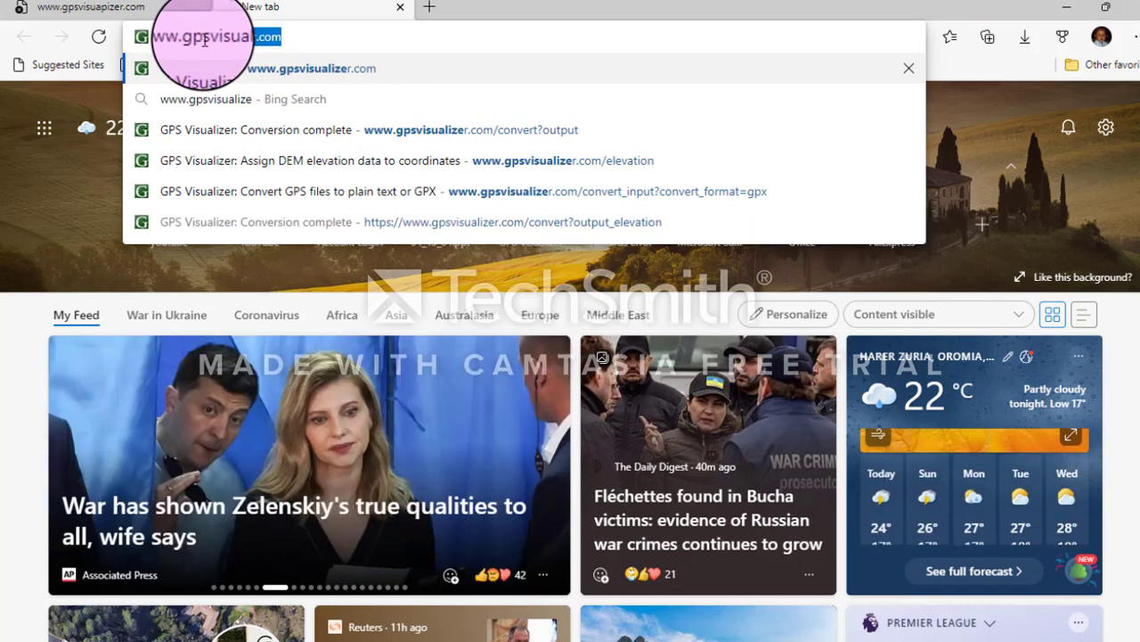
{"action": "left_click", "coordinate": [264, 38]}
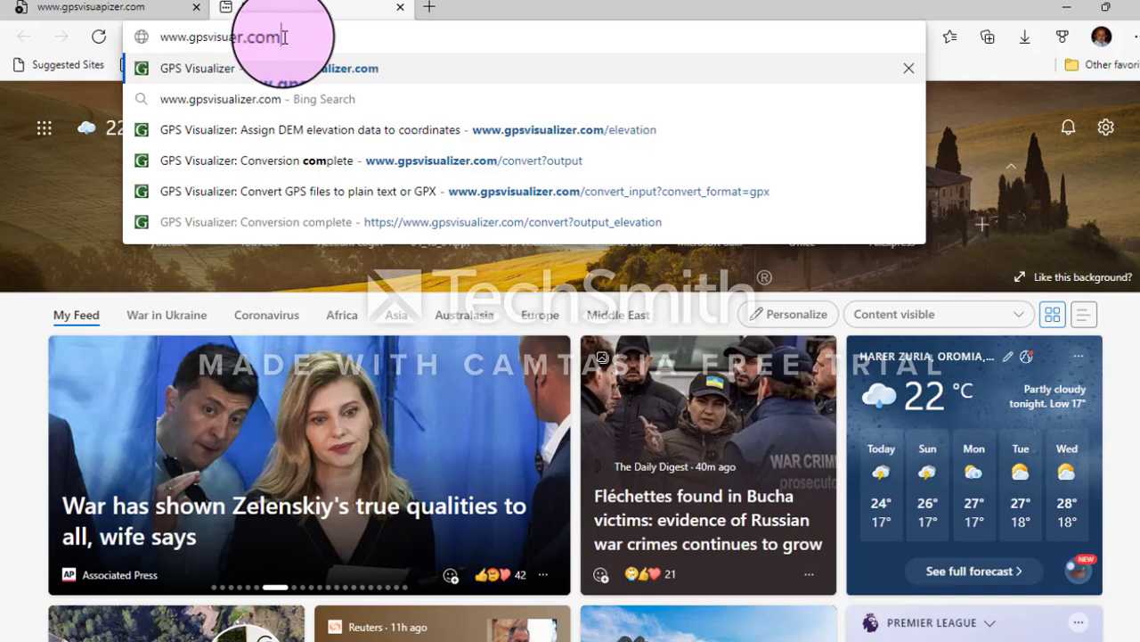
{"action": "type", "text": "/ele"}
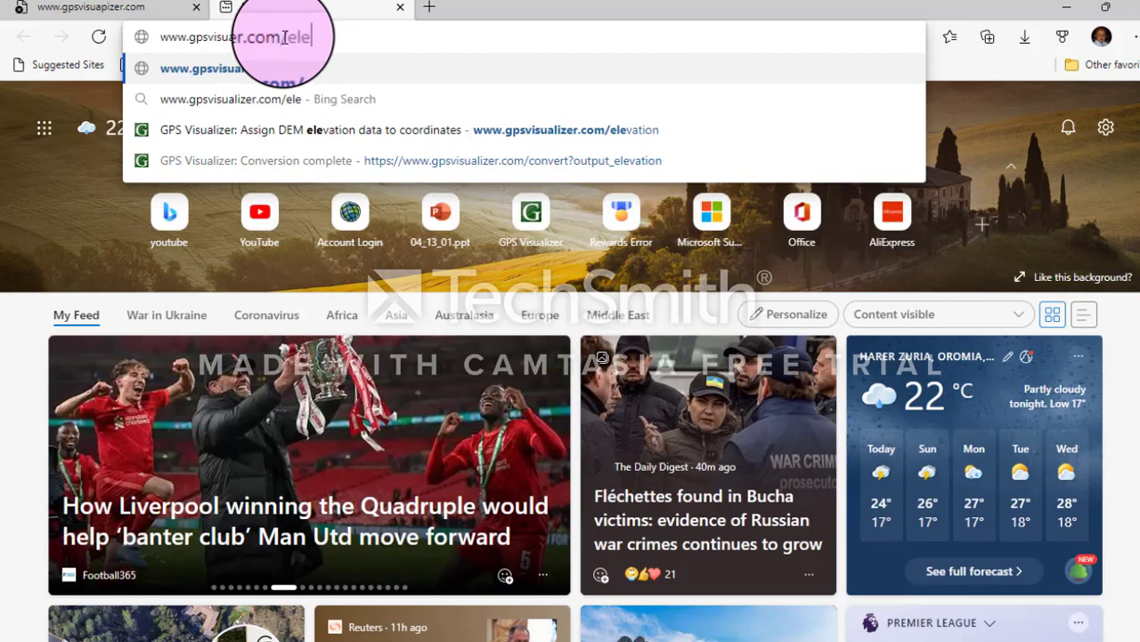
{"action": "type", "text": "vation"}
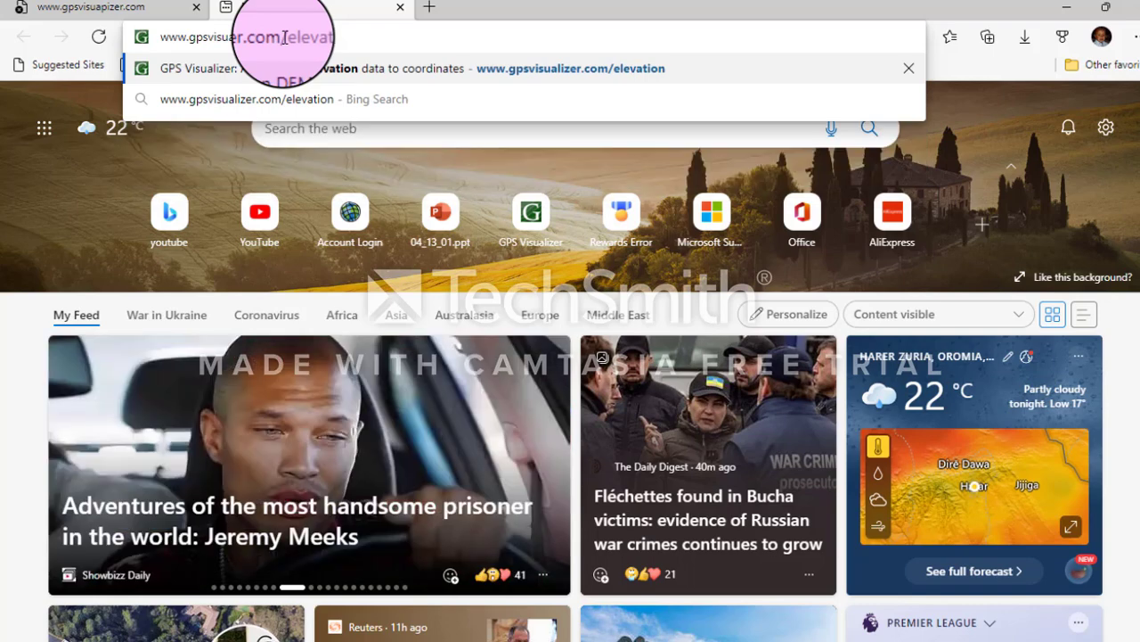
{"action": "key", "text": "Return"}
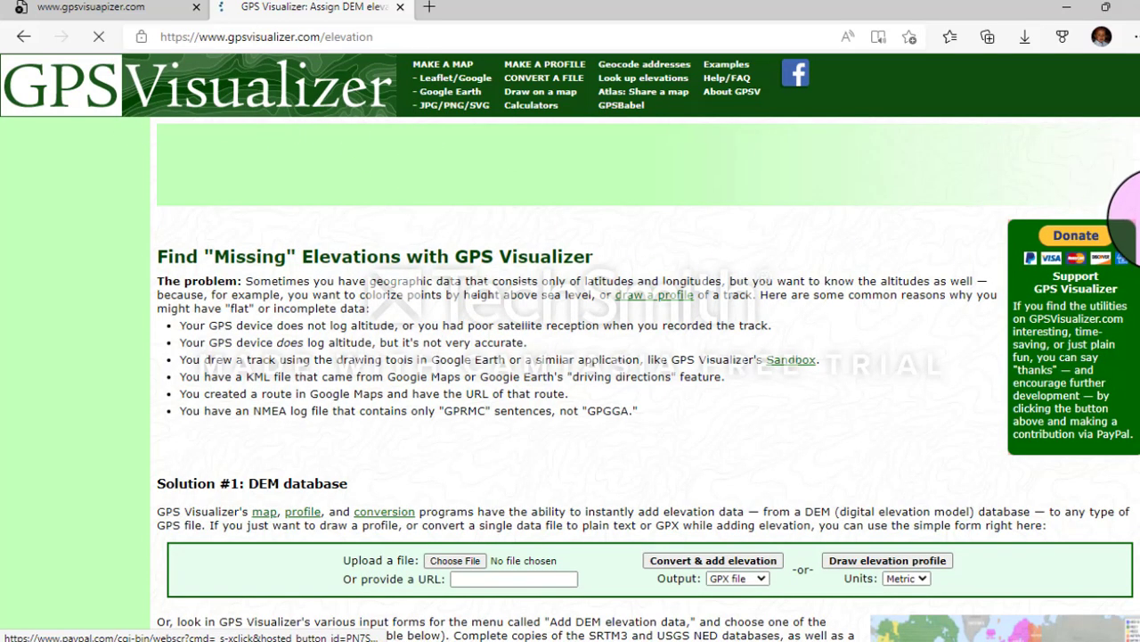
Choose Haramaya_Elevation.kml from the Haramaya_Project folder as the upload file for the DEM database conversion
{"action": "scroll", "coordinate": [1134, 199], "scroll_direction": "down", "scroll_amount": 3}
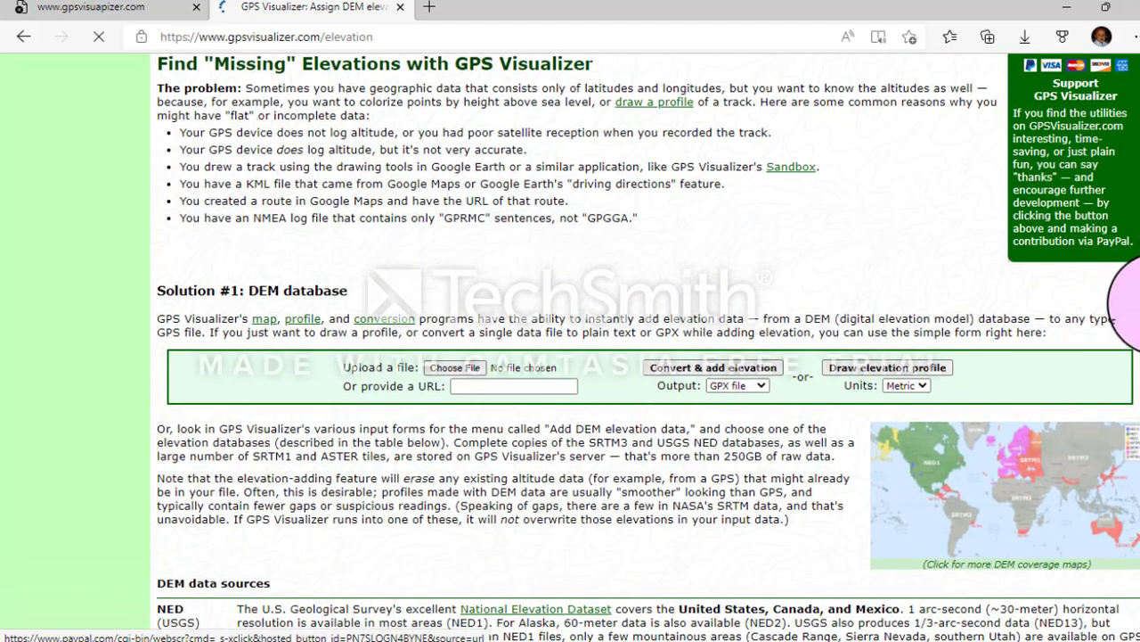
{"action": "scroll", "coordinate": [1136, 300], "scroll_direction": "down", "scroll_amount": 1}
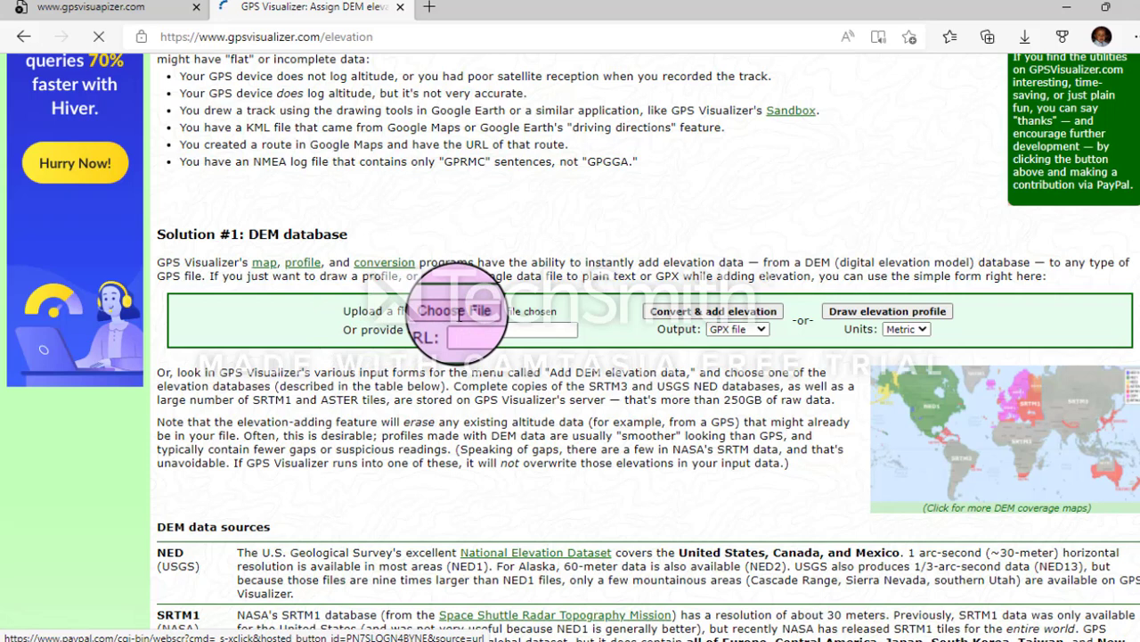
{"action": "left_click", "coordinate": [462, 312]}
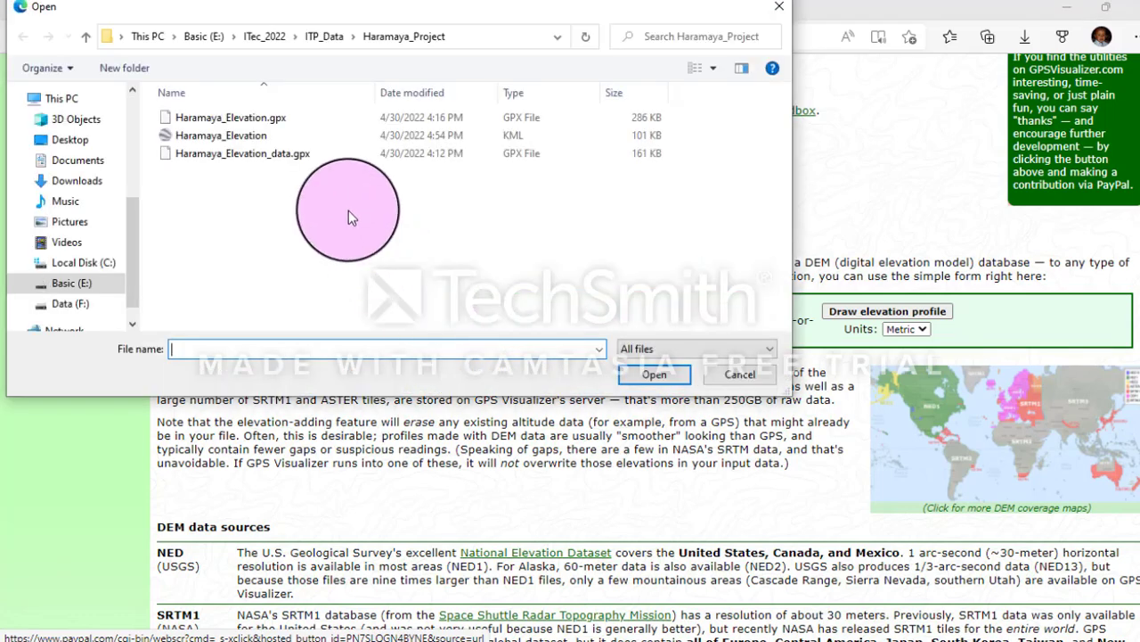
{"action": "double_click", "coordinate": [243, 145]}
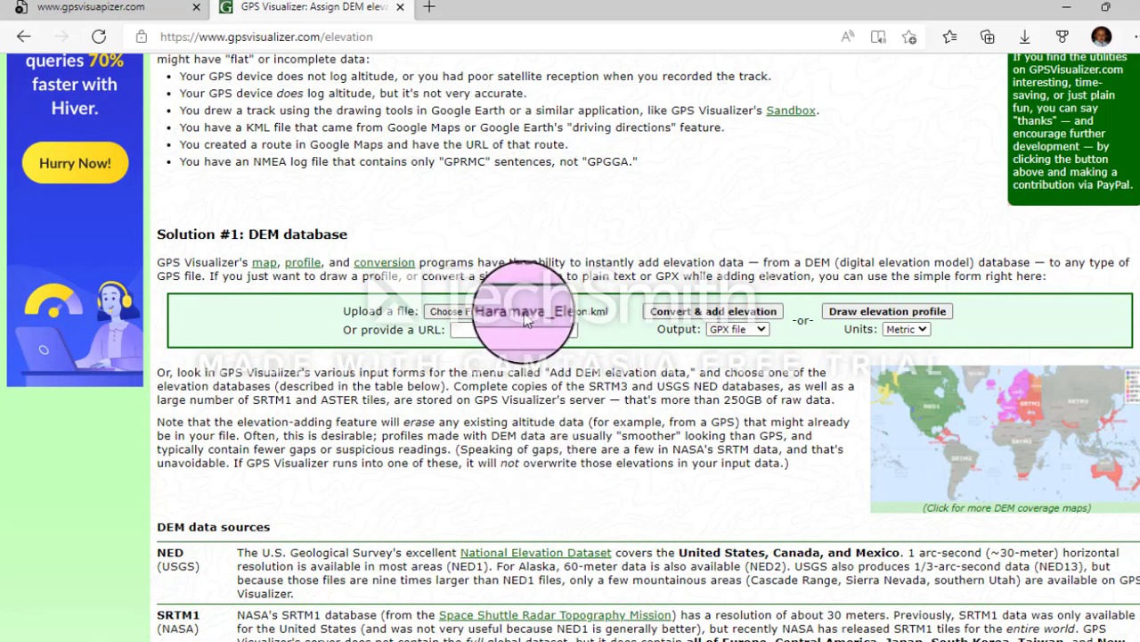
Convert the chosen file to GPX with elevation added, and download the result and show it in its folder
{"action": "left_click", "coordinate": [720, 318]}
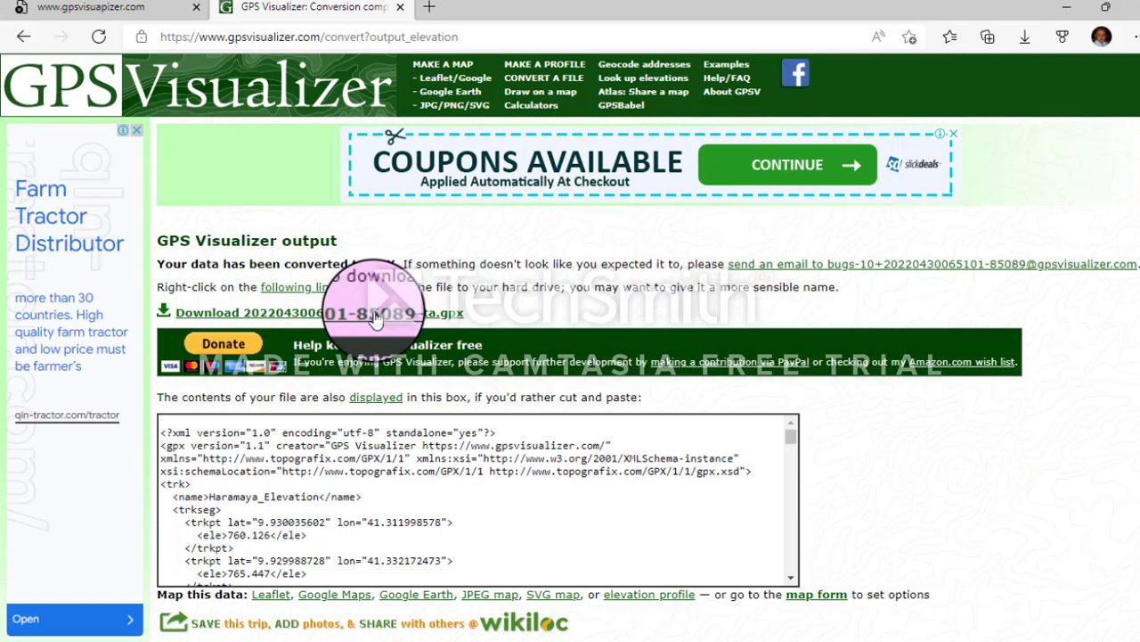
{"action": "left_click", "coordinate": [375, 319]}
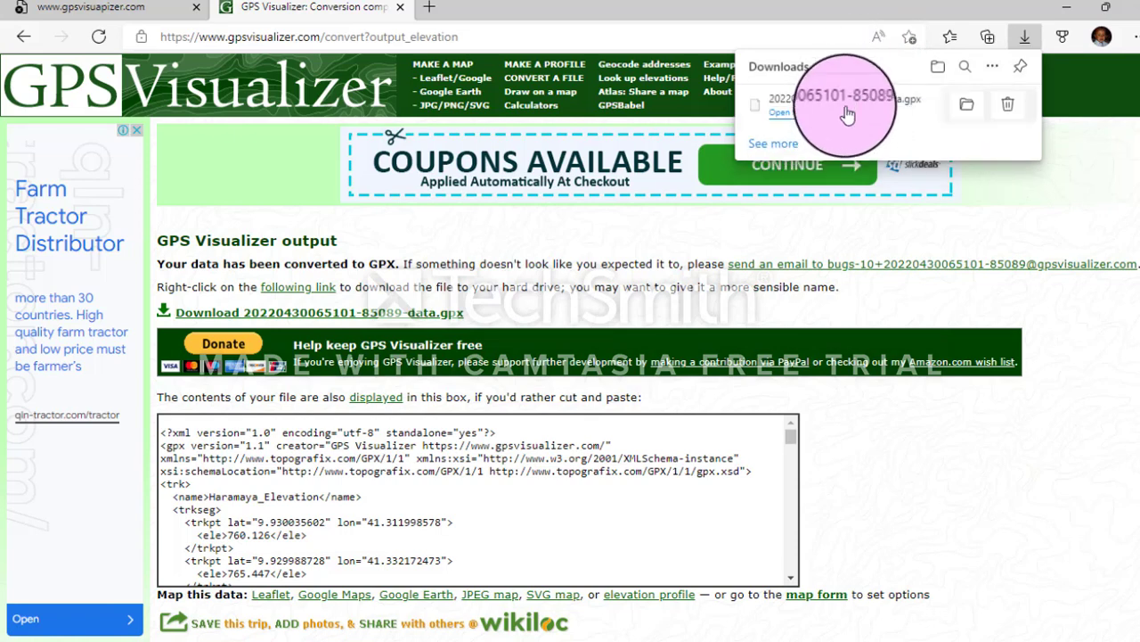
{"action": "left_click", "coordinate": [968, 108]}
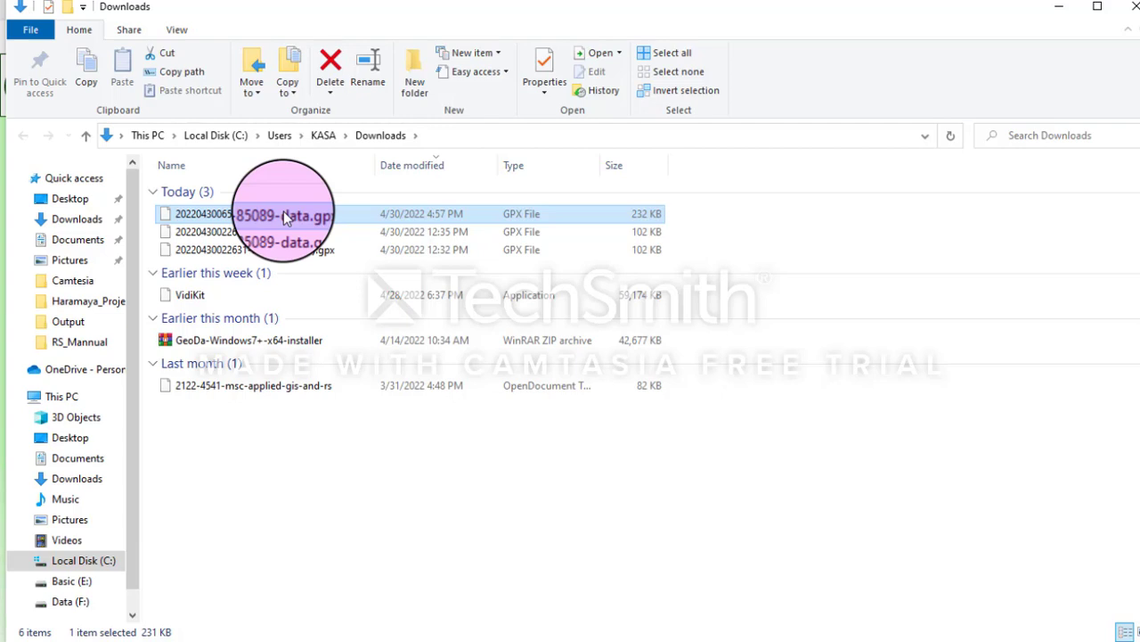
{"action": "right_click", "coordinate": [283, 214]}
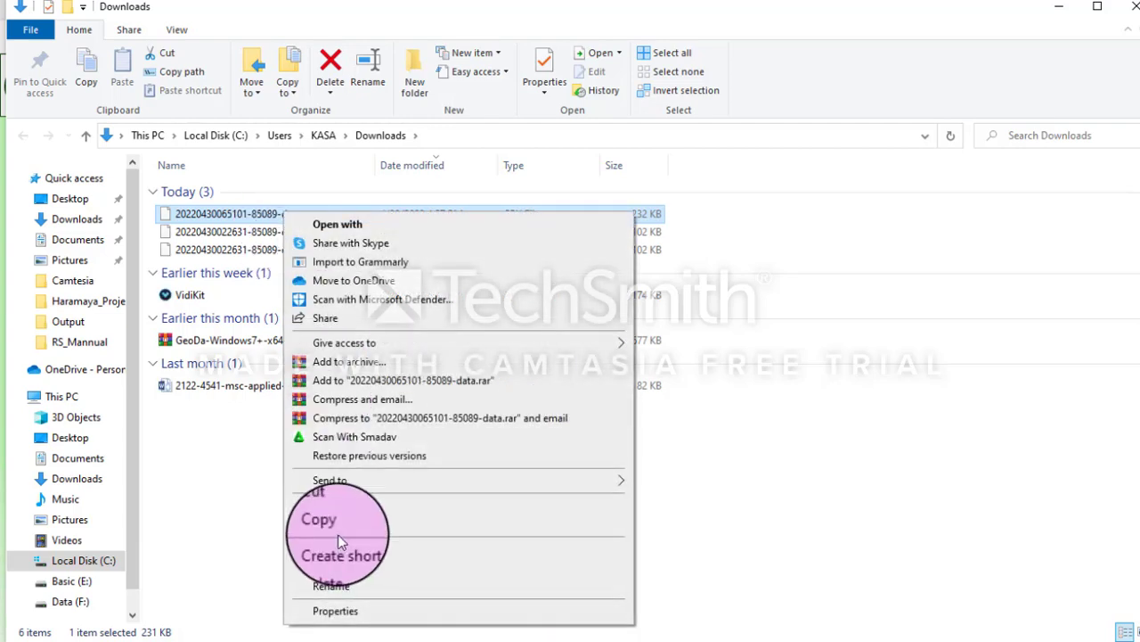
{"action": "left_click", "coordinate": [325, 502]}
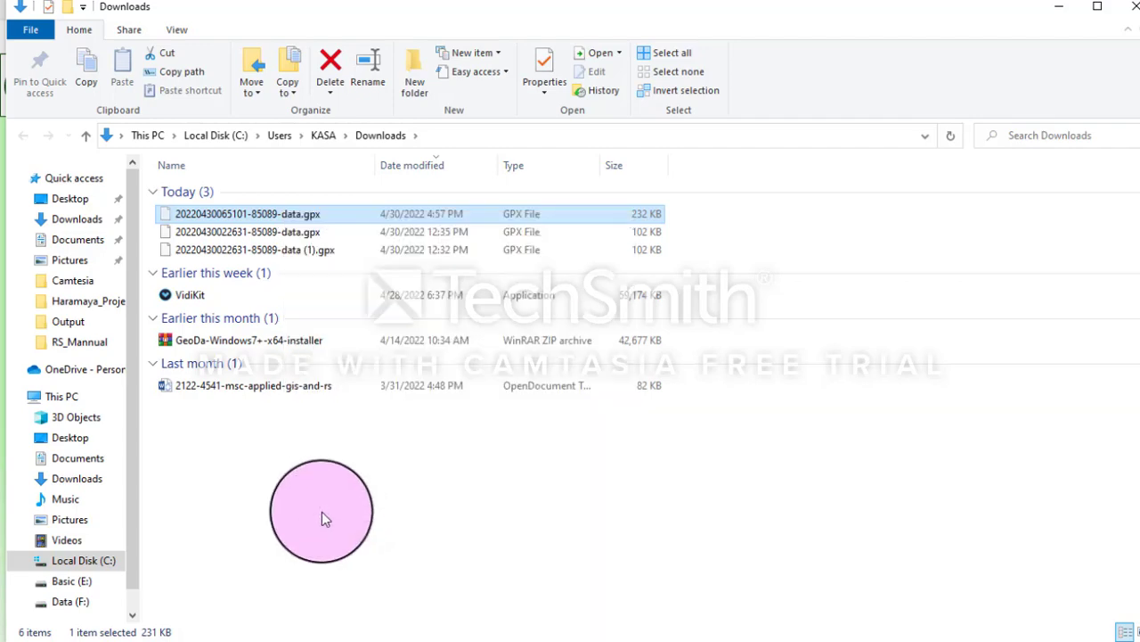
{"action": "left_click", "coordinate": [55, 583]}
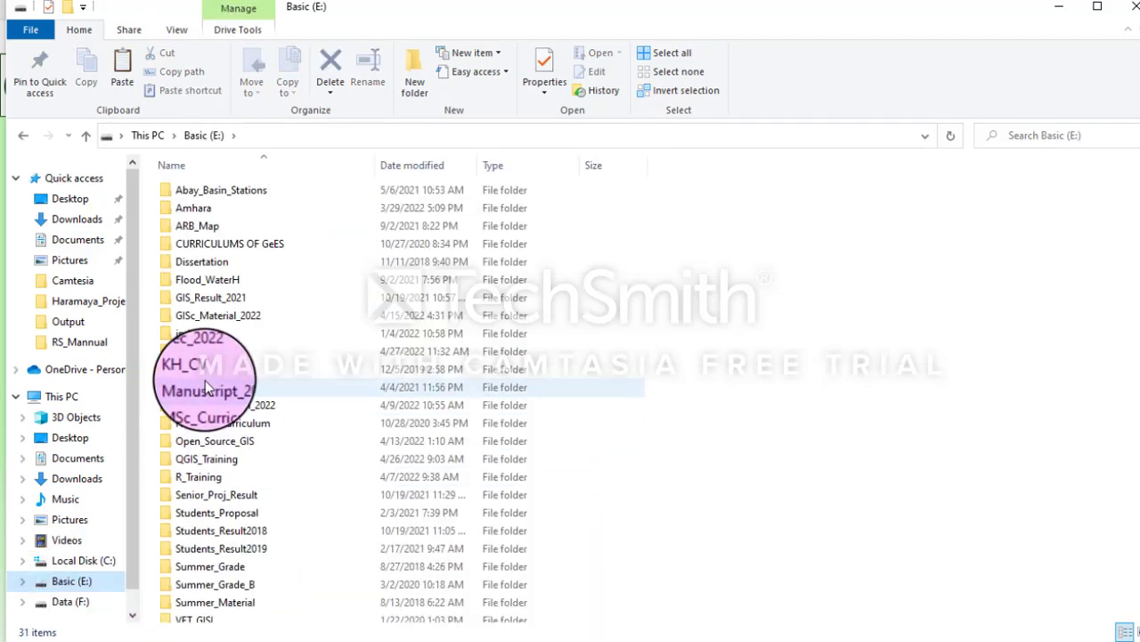
{"action": "left_click", "coordinate": [204, 352]}
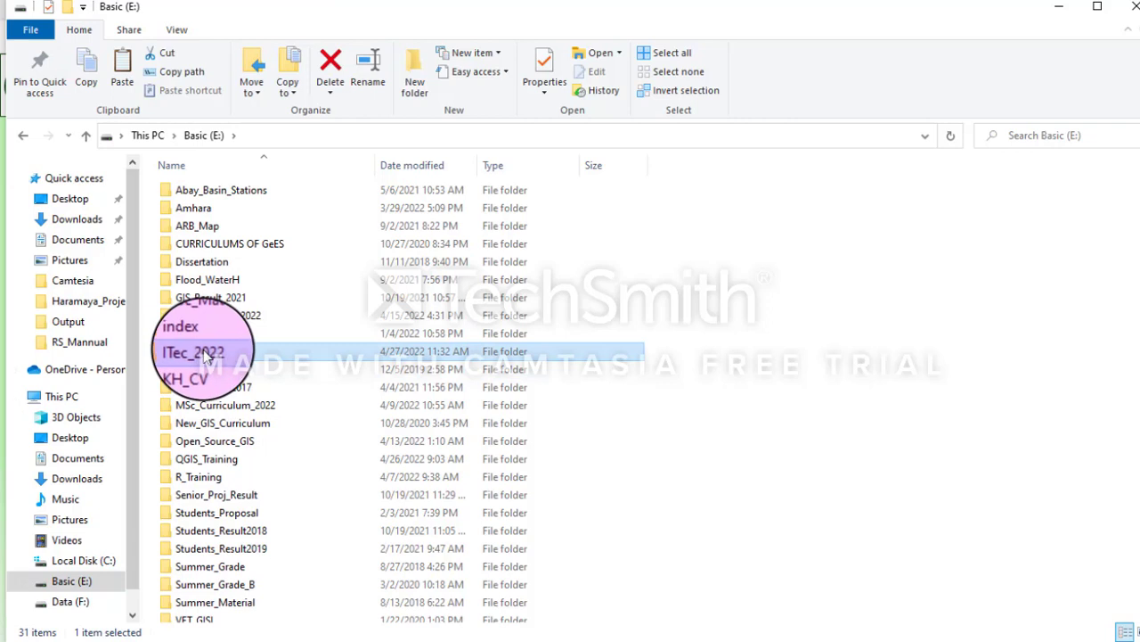
{"action": "double_click", "coordinate": [204, 352]}
{"action": "double_click", "coordinate": [200, 206]}
{"action": "double_click", "coordinate": [241, 247]}
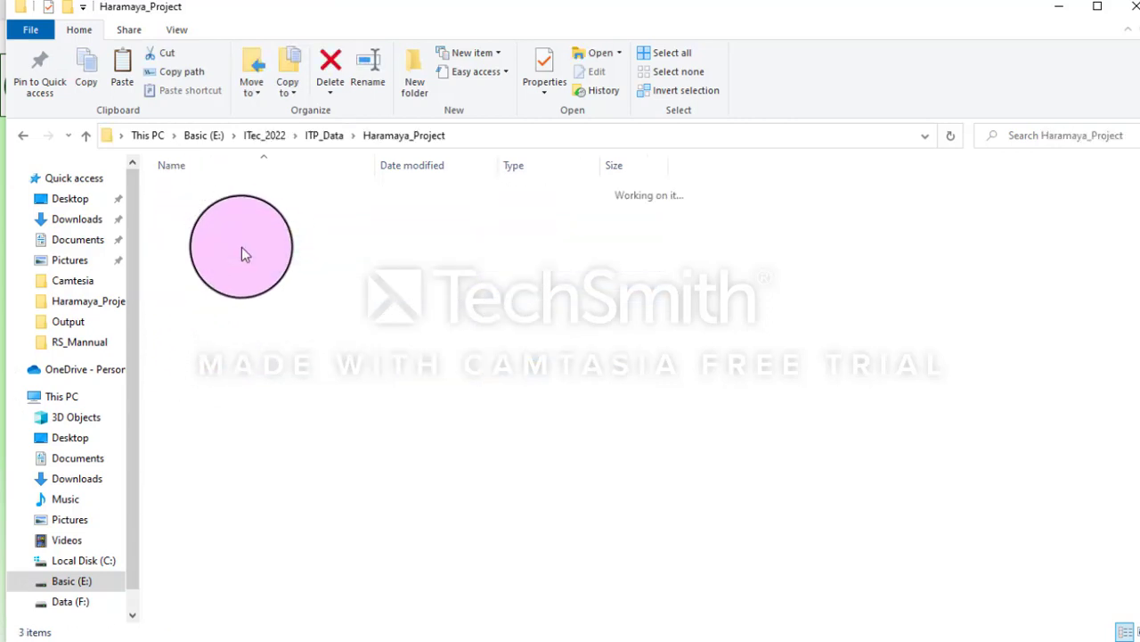
{"action": "right_click", "coordinate": [254, 325]}
{"action": "left_click", "coordinate": [299, 435]}
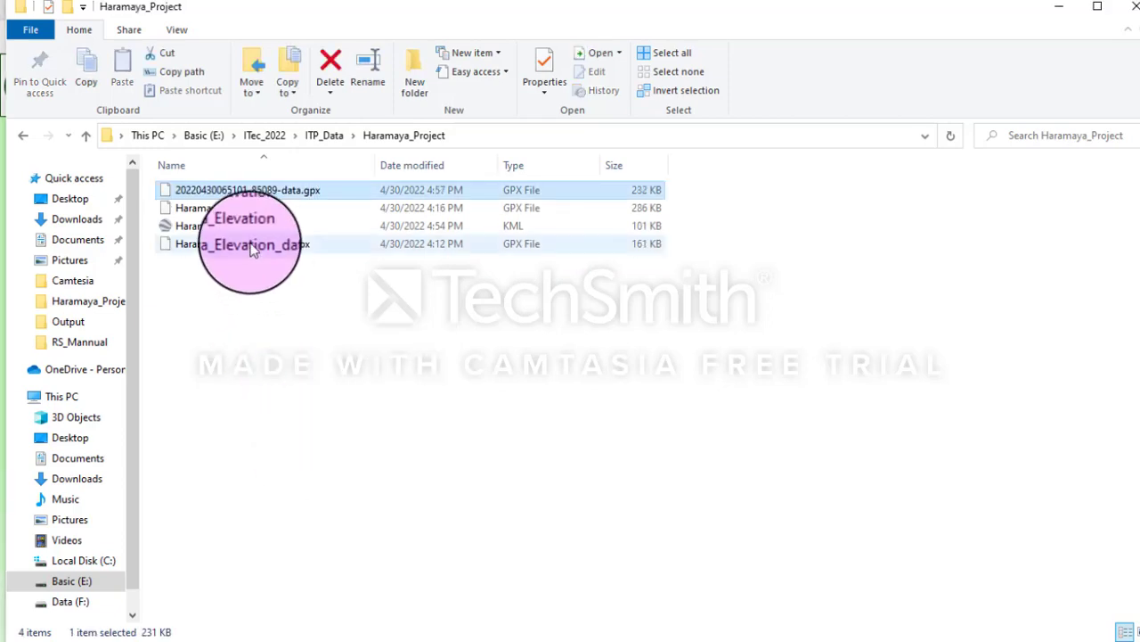
Permanently delete the older Haramaya_Elevation.gpx and Haramaya_Elevation_data.gpx files, keeping the KML file
{"action": "left_click", "coordinate": [249, 214]}
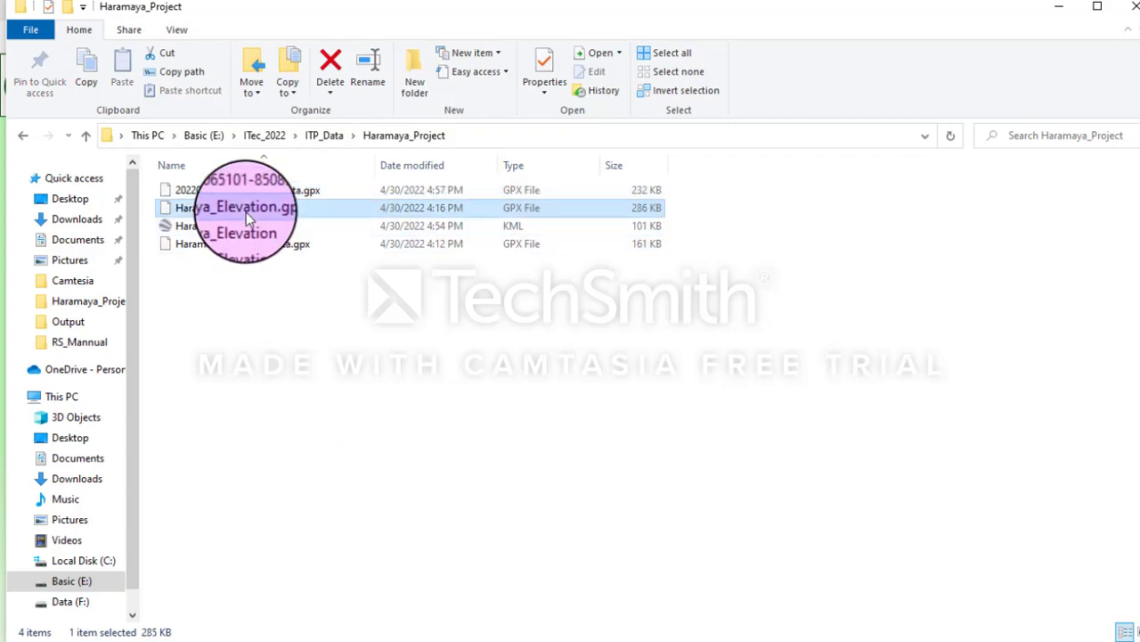
{"action": "left_click", "coordinate": [285, 246], "text": "shift"}
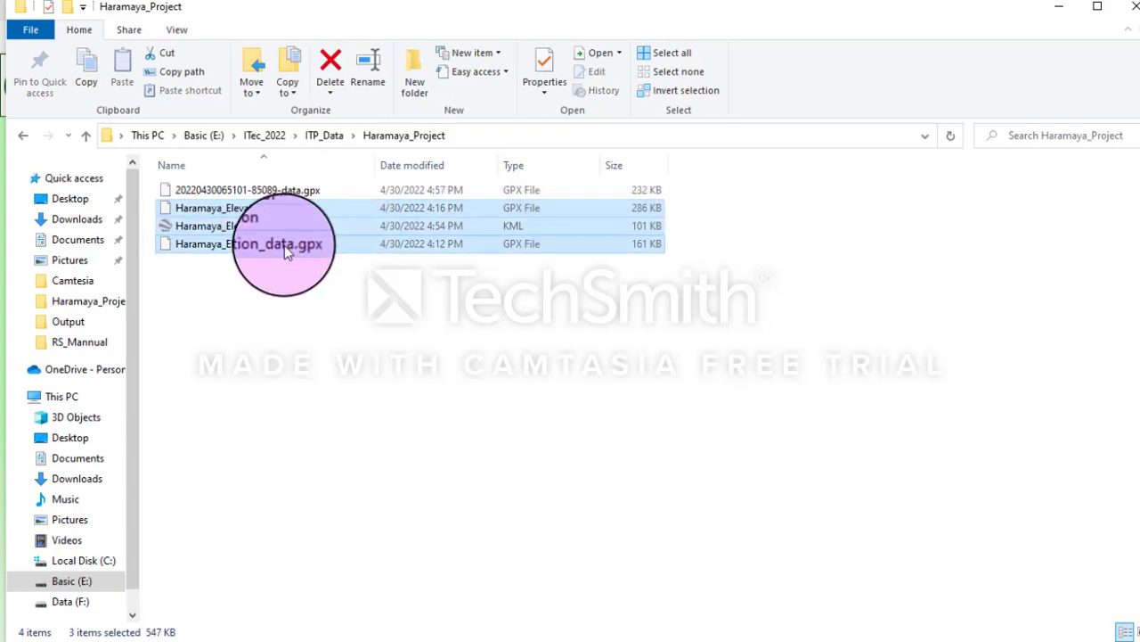
{"action": "left_click", "coordinate": [259, 229], "text": "ctrl"}
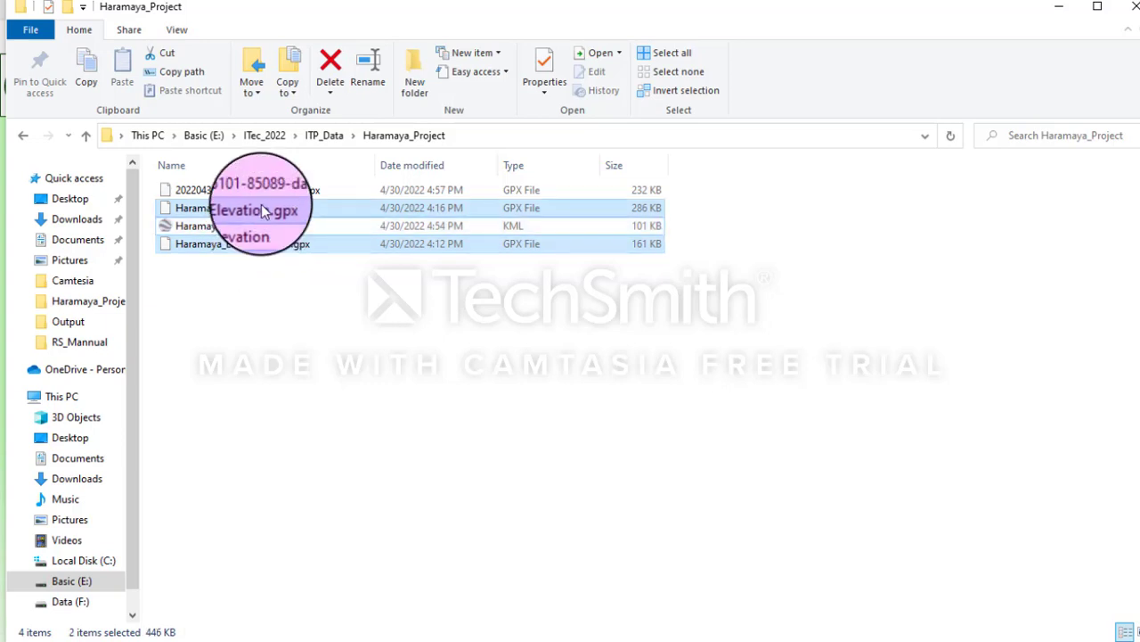
{"action": "key", "text": "shift+Delete"}
{"action": "left_click", "coordinate": [629, 342]}
{"action": "left_click", "coordinate": [258, 191]}
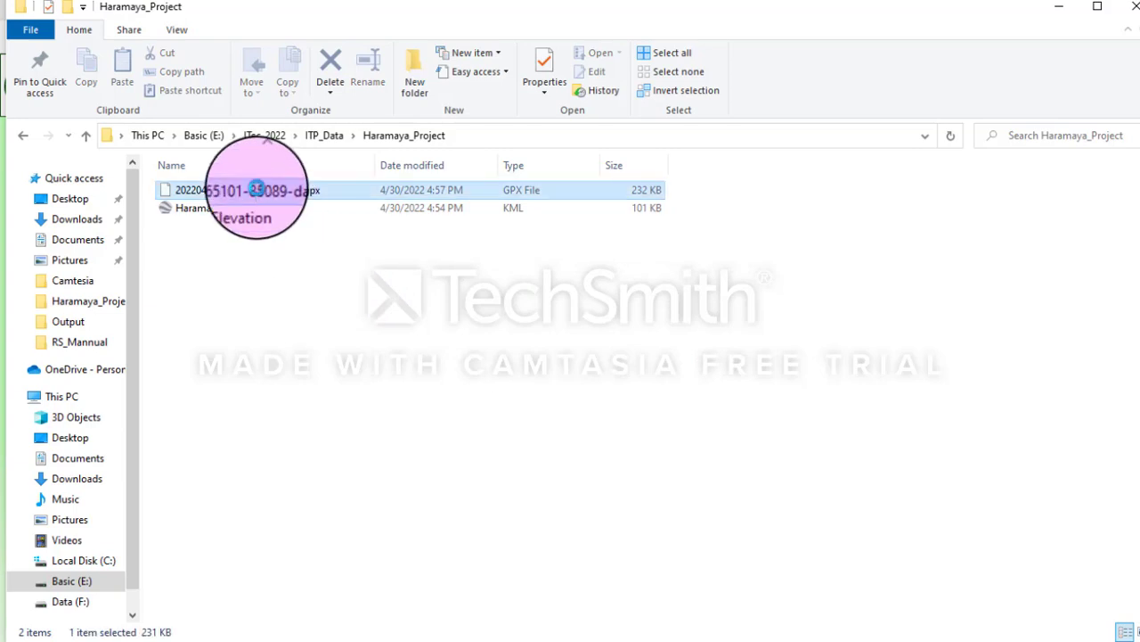
{"action": "right_click", "coordinate": [259, 192]}
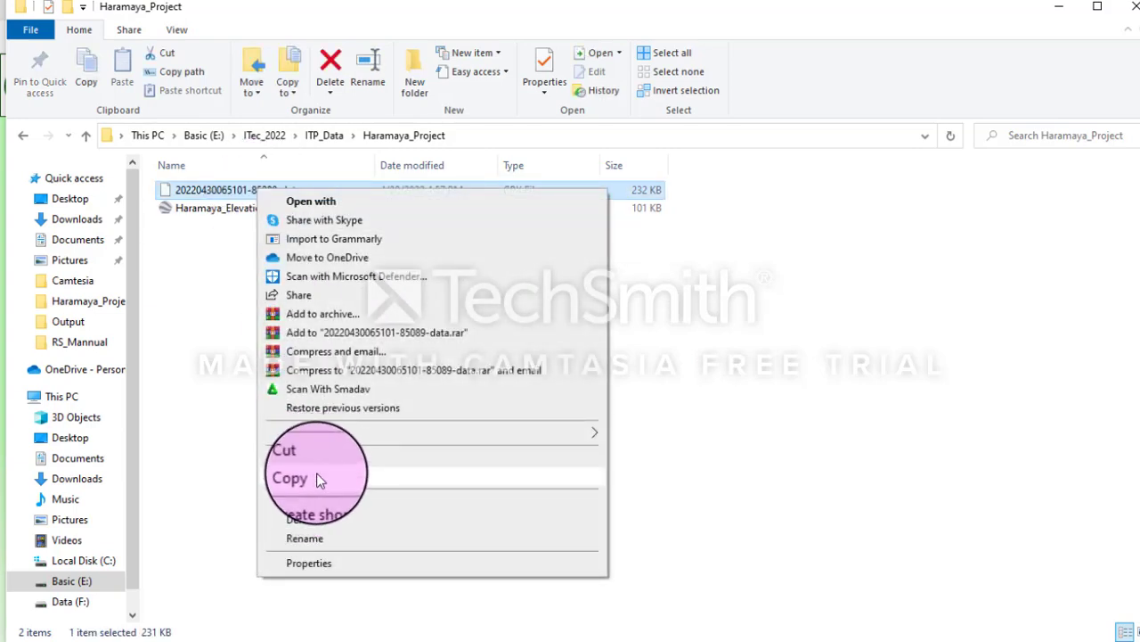
{"action": "left_click", "coordinate": [313, 538]}
{"action": "left_click", "coordinate": [239, 190]}
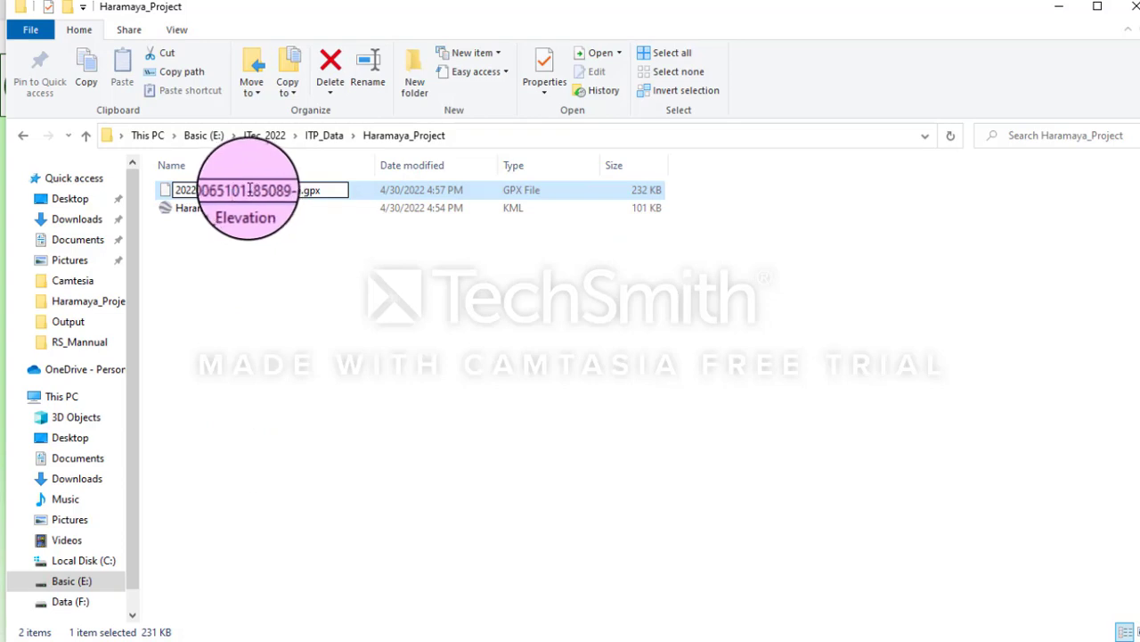
{"action": "left_click", "coordinate": [250, 190]}
{"action": "left_click_drag", "start_coordinate": [276, 192], "coordinate": [174, 190]}
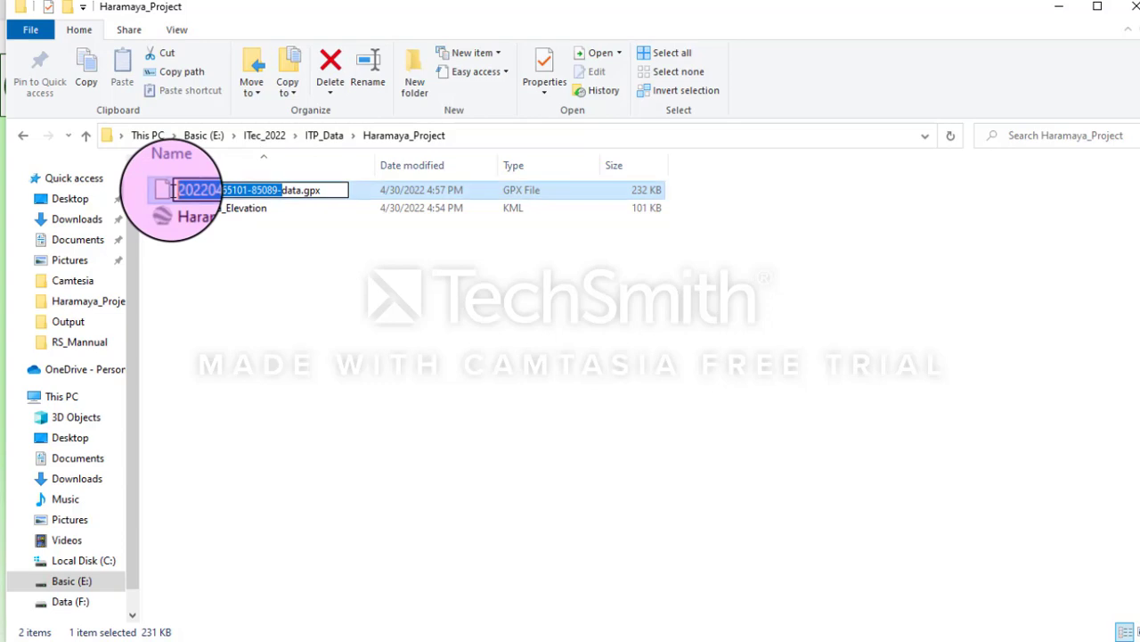
{"action": "type", "text": "Haram"}
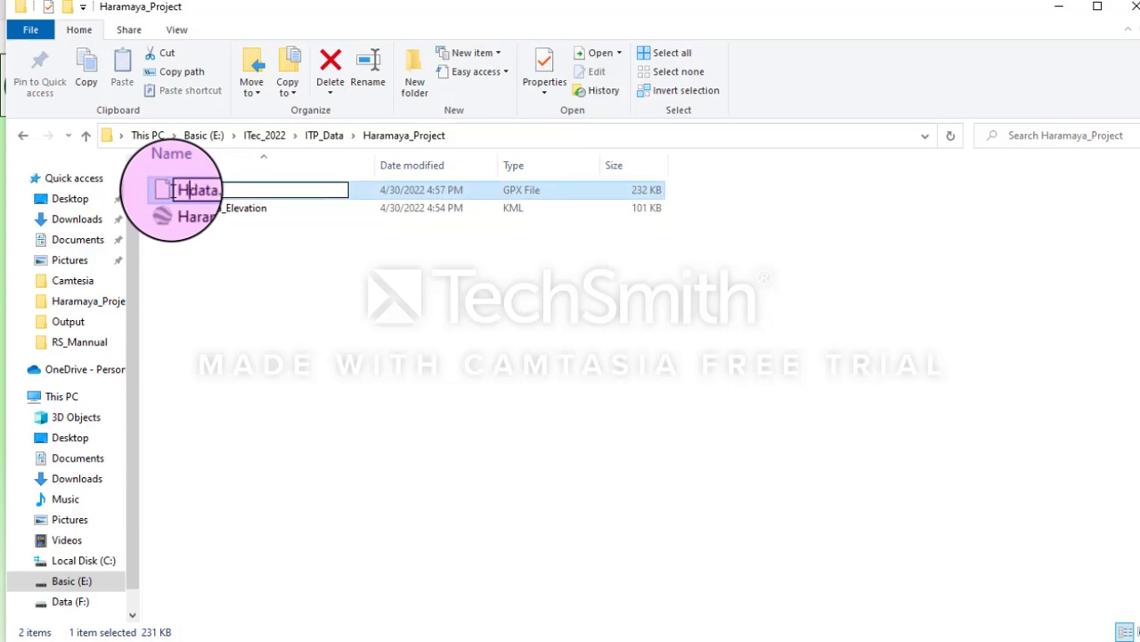
{"action": "type", "text": "aya"}
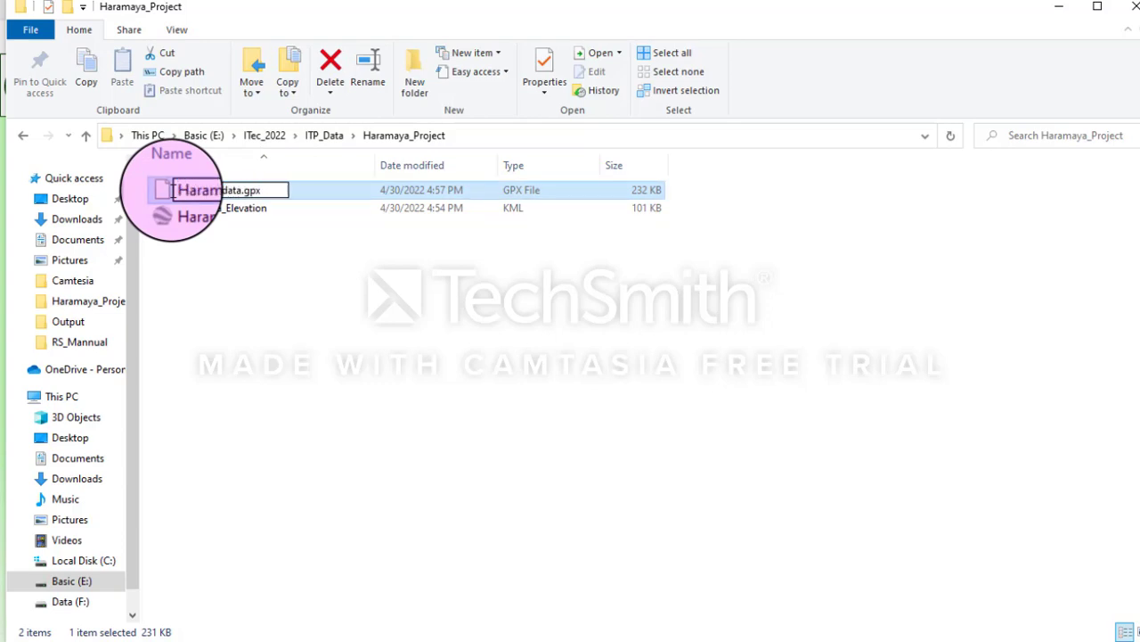
{"action": "type", "text": "_"}
{"action": "type", "text": "_Elevat"}
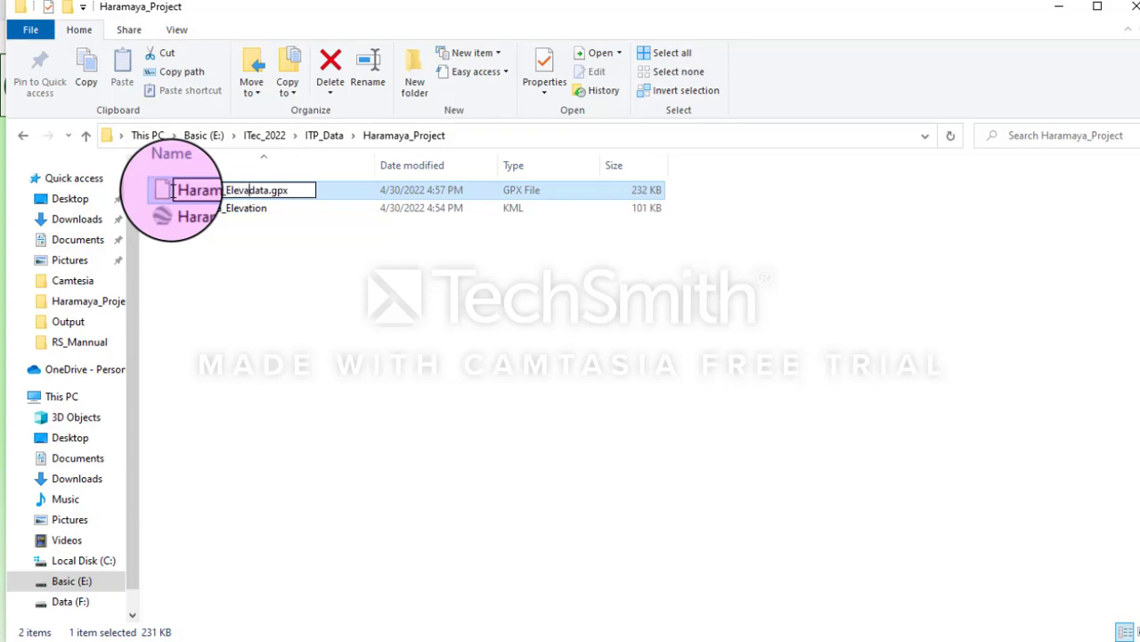
{"action": "type", "text": "ion_"}
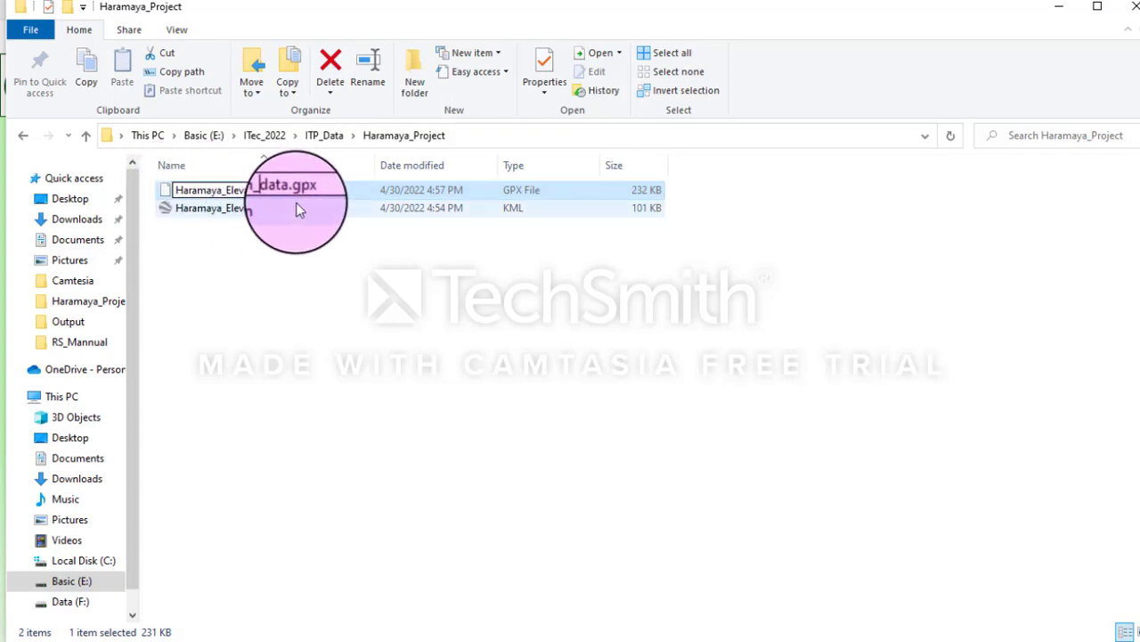
{"action": "left_click", "coordinate": [283, 293]}
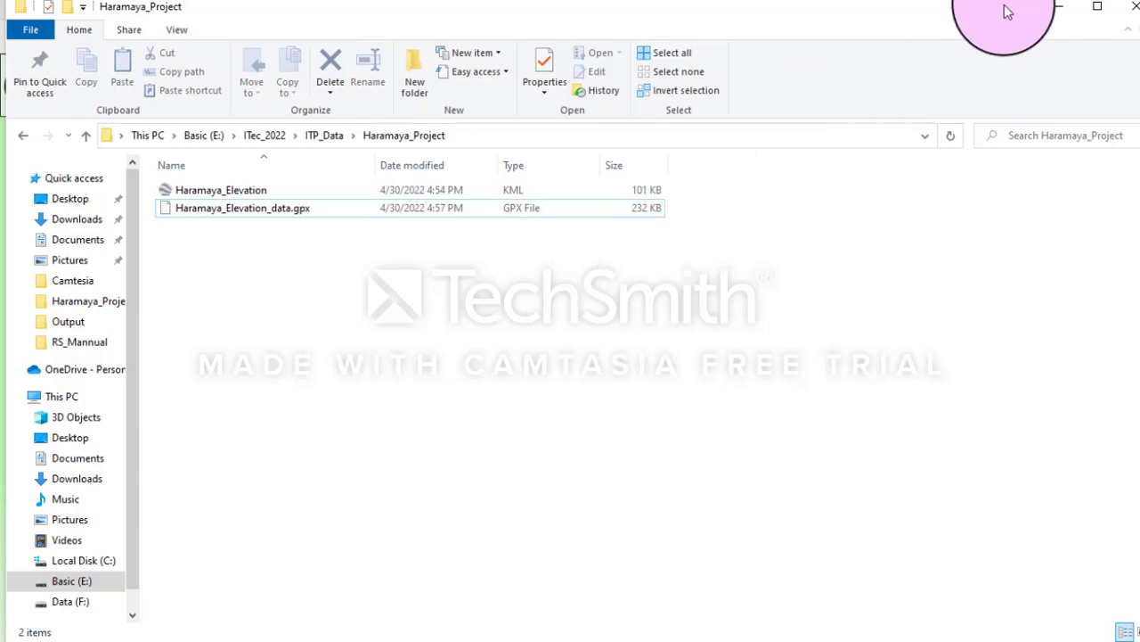
Minimize the open windows and review the DEM workflow outline in the DEM_Google_Earth presentation in PowerPoint
{"action": "left_click", "coordinate": [1066, 11]}
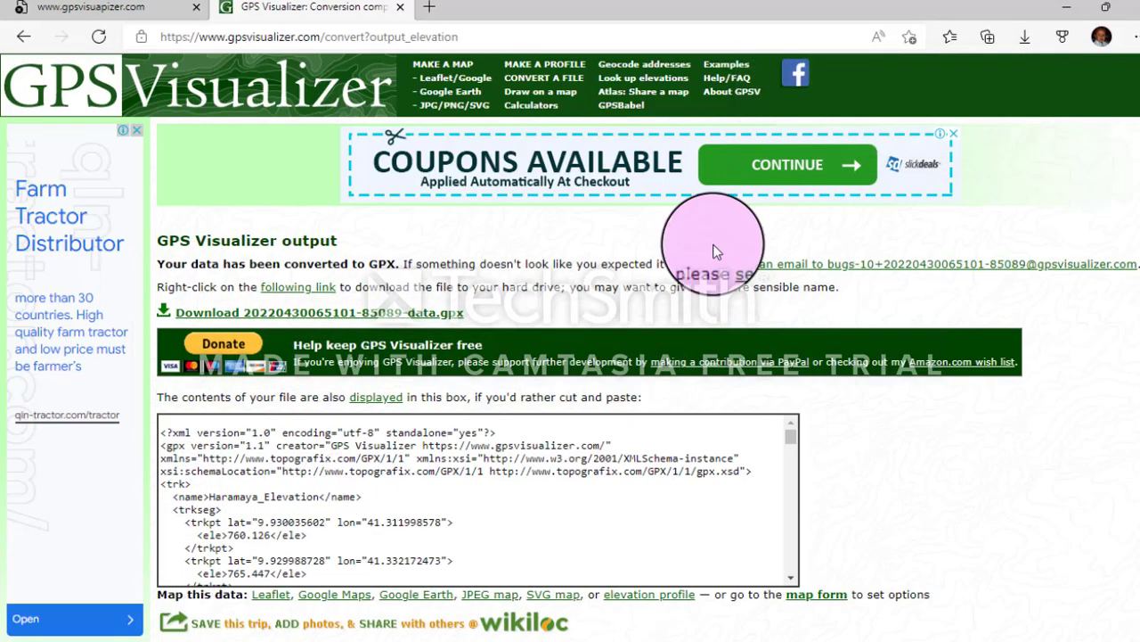
{"action": "left_click", "coordinate": [1065, 9]}
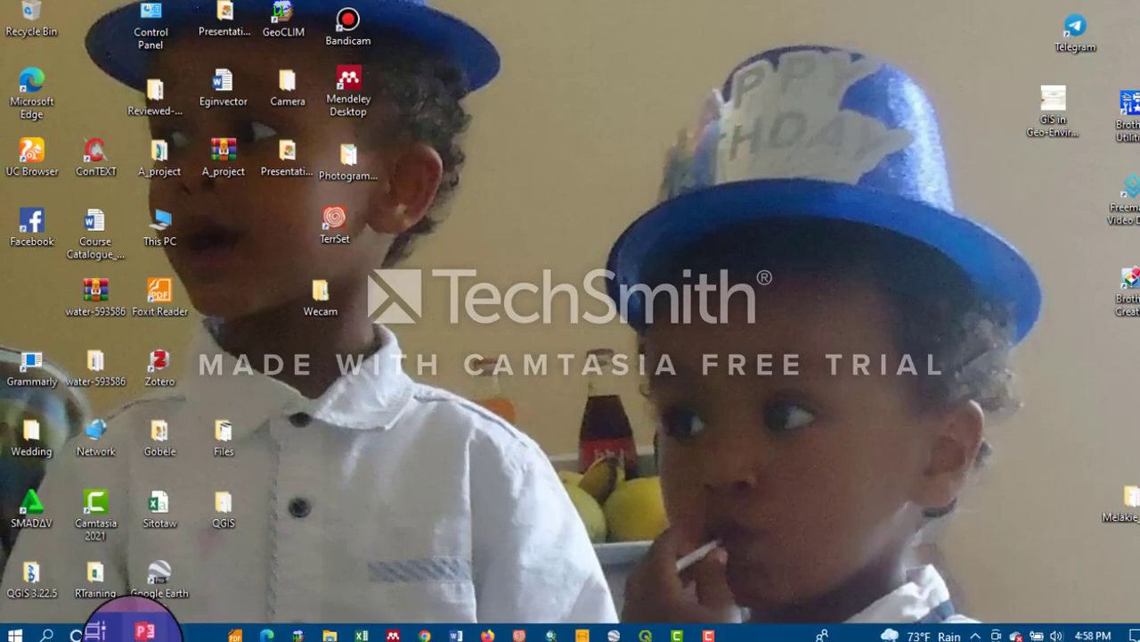
{"action": "left_click", "coordinate": [140, 633]}
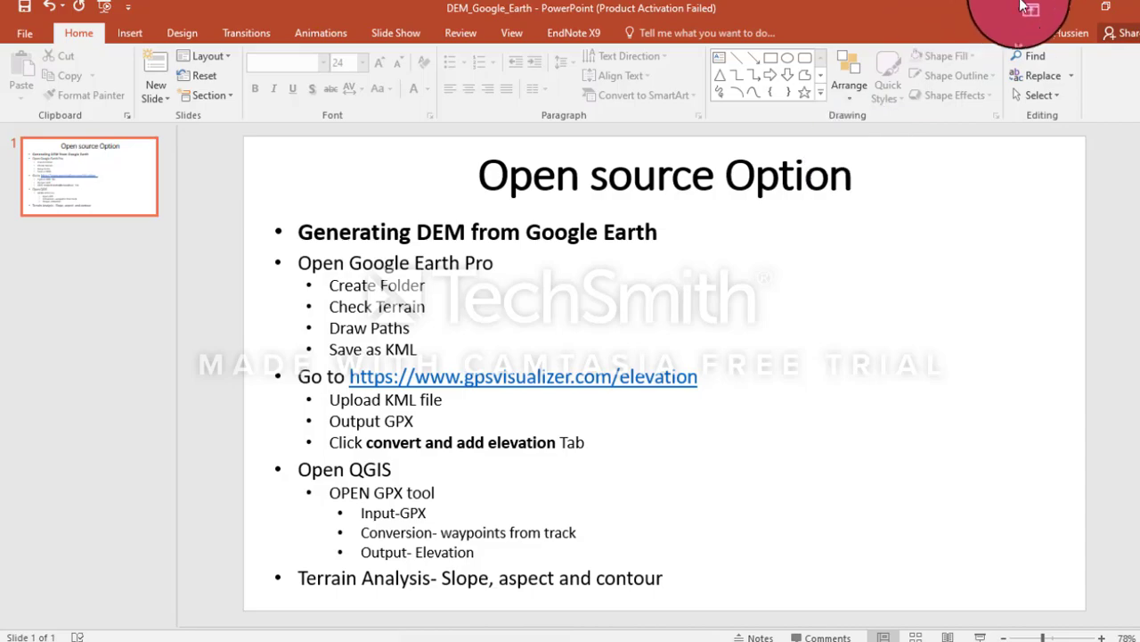
{"action": "left_click", "coordinate": [1066, 7]}
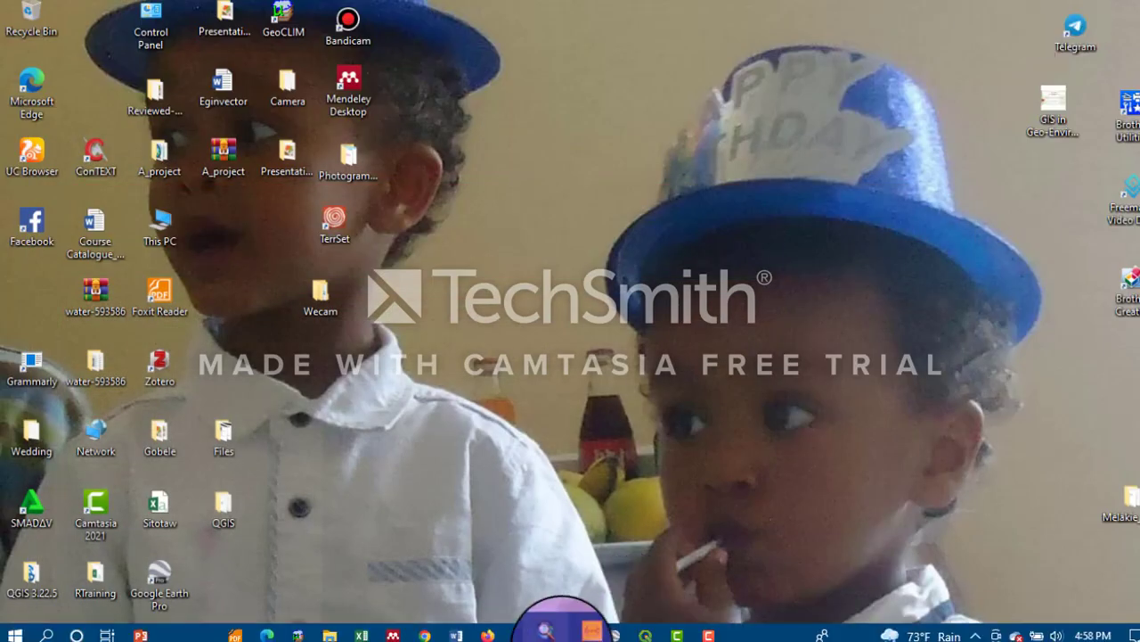
Switch to QGIS, search the processing tools for GPX, and open the Convert GPX feature type tool
{"action": "left_click", "coordinate": [637, 632]}
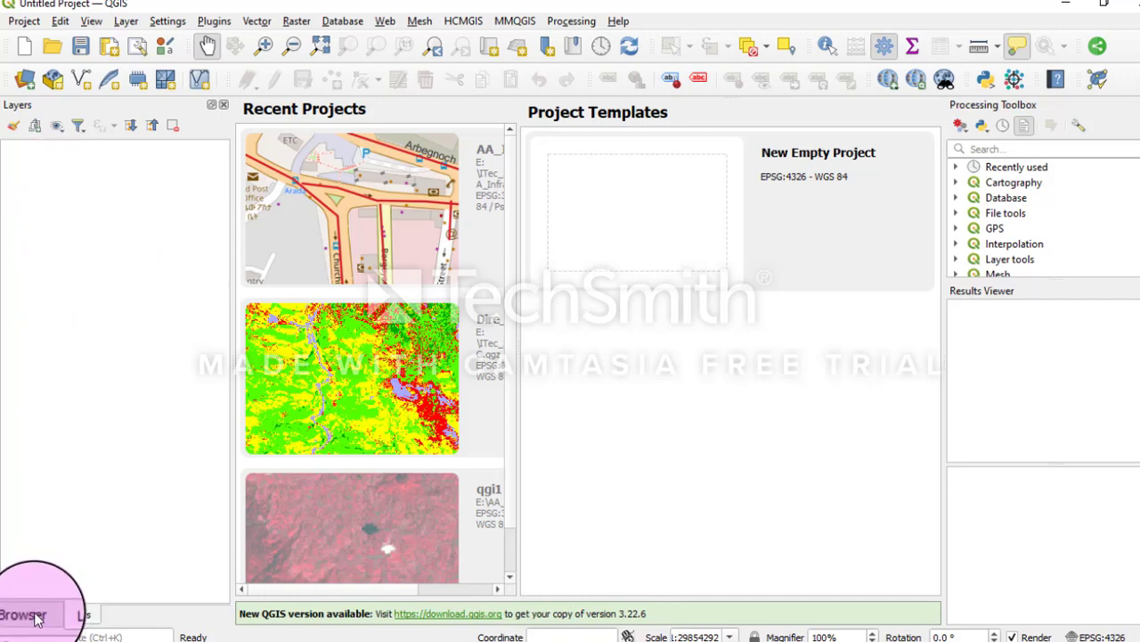
{"action": "left_click", "coordinate": [989, 149]}
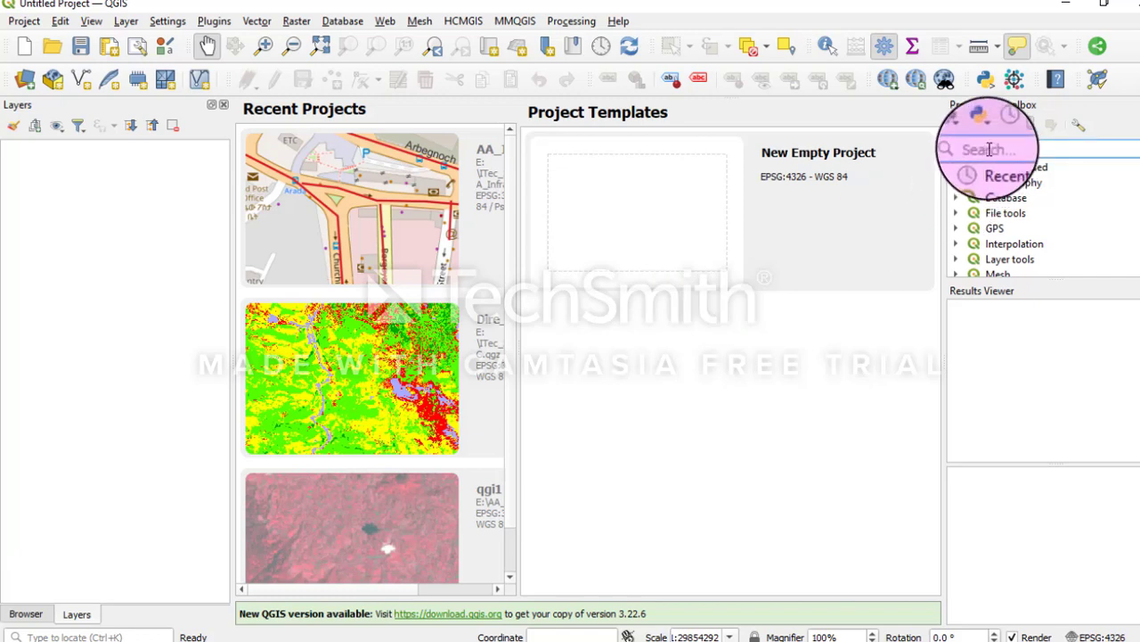
{"action": "type", "text": "GPX"}
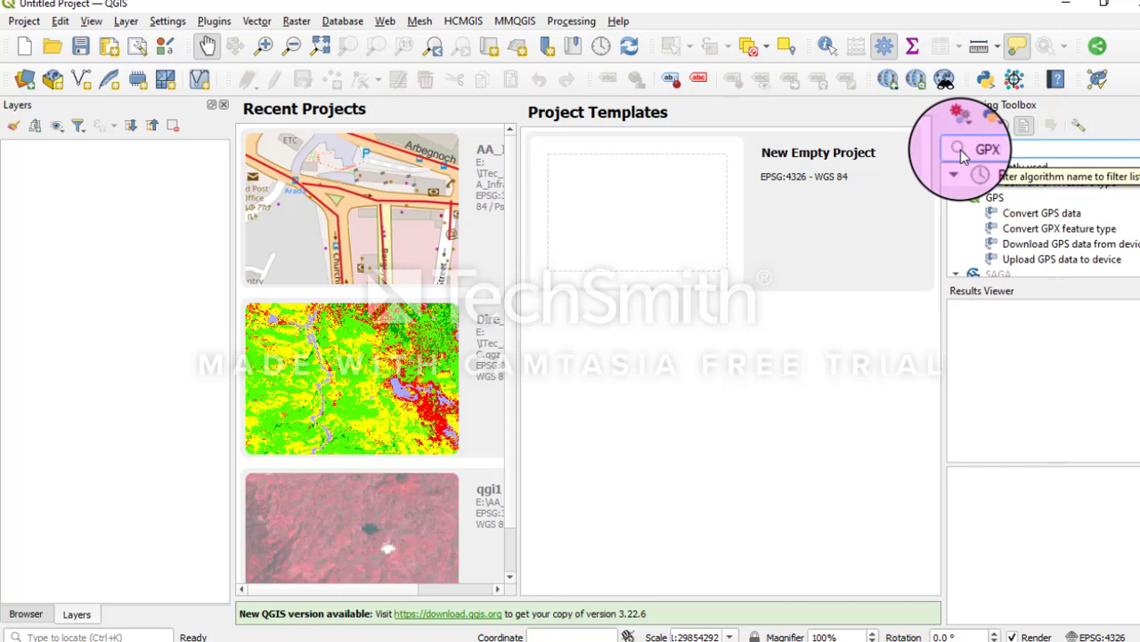
{"action": "left_click", "coordinate": [1053, 233]}
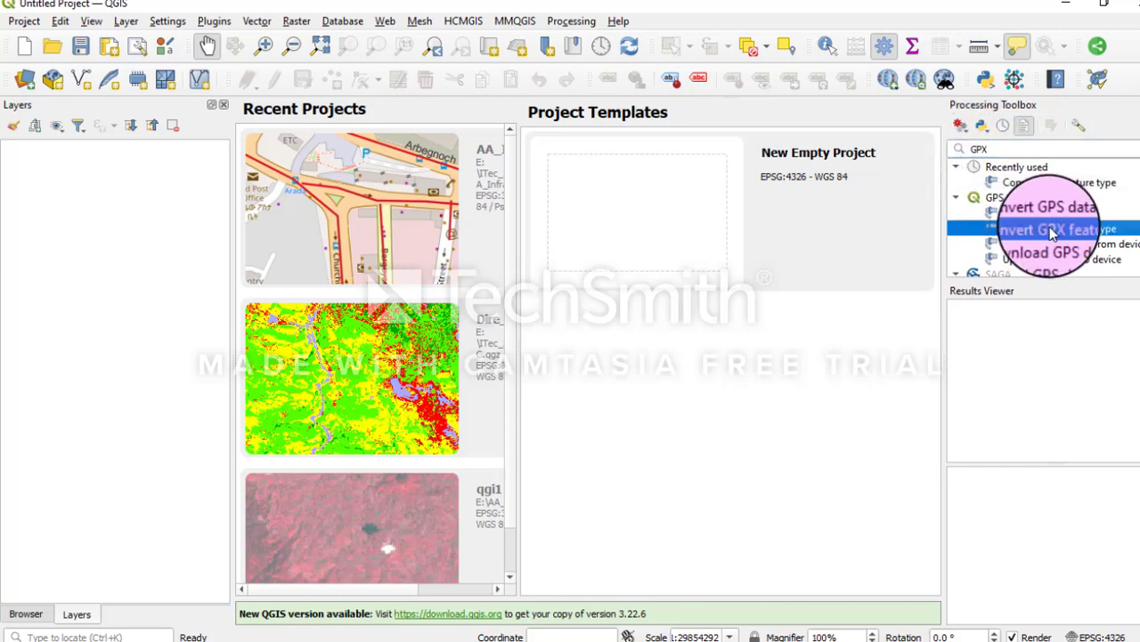
{"action": "double_click", "coordinate": [1053, 233]}
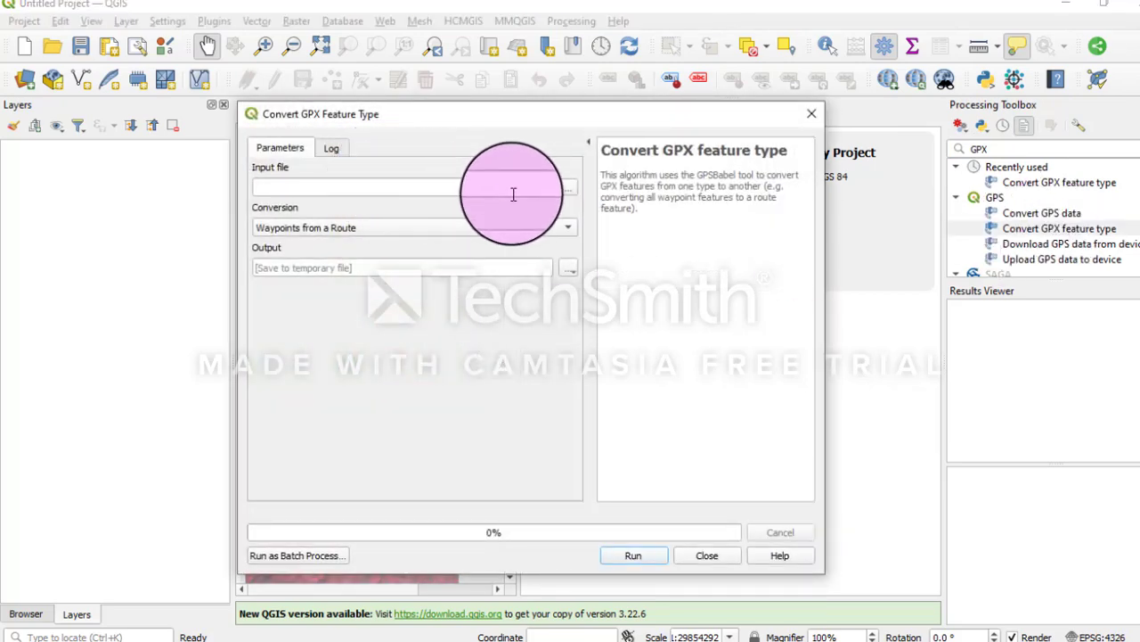
Convert Haramaya_Elevation_data.gpx with the Waypoints from a Track conversion to a temporary output layer, and close the tool
{"action": "left_click", "coordinate": [569, 190]}
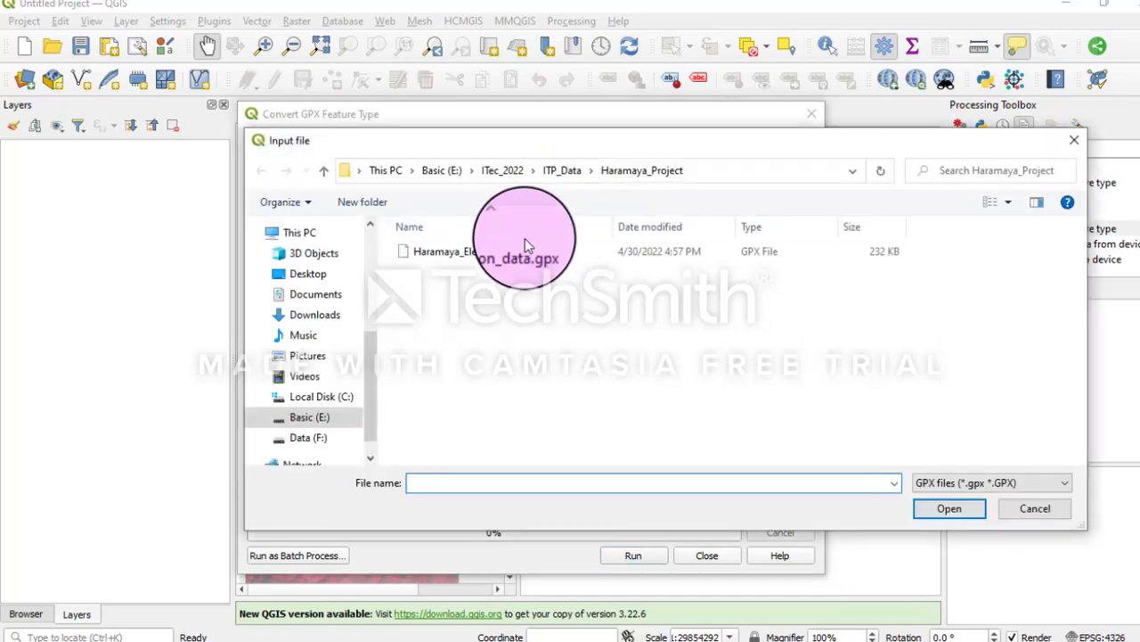
{"action": "double_click", "coordinate": [479, 251]}
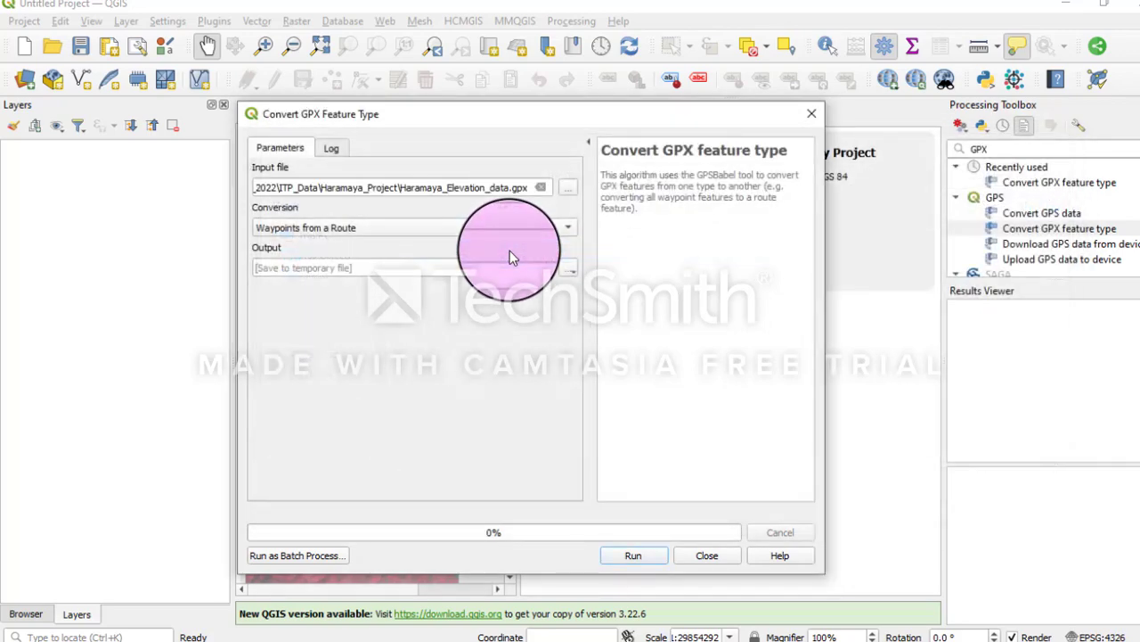
{"action": "left_click", "coordinate": [452, 227]}
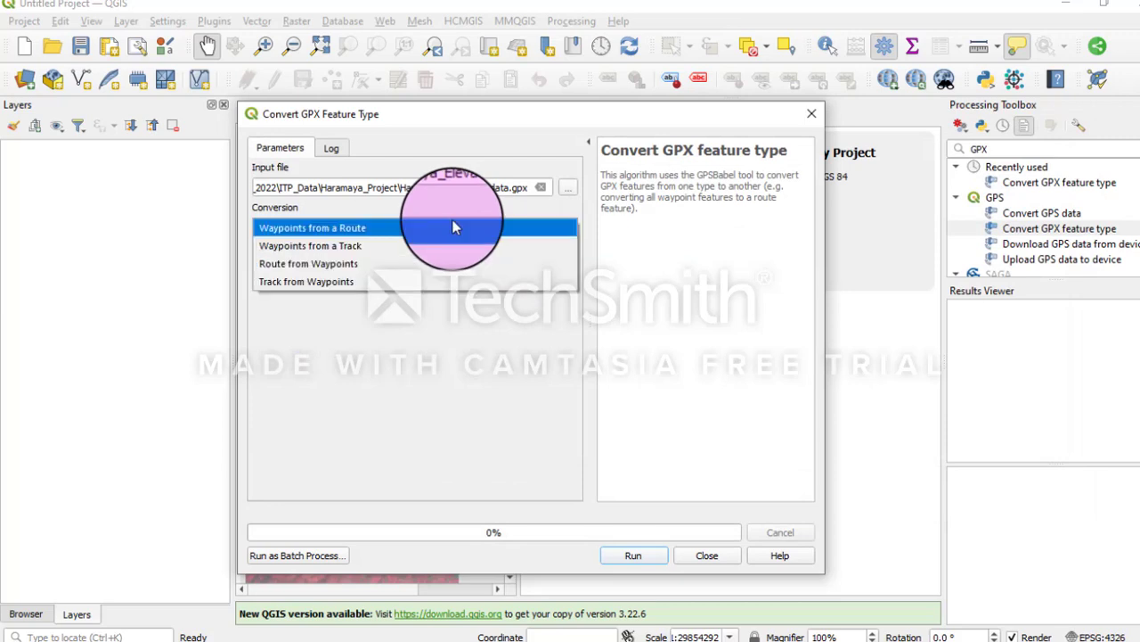
{"action": "left_click", "coordinate": [385, 249]}
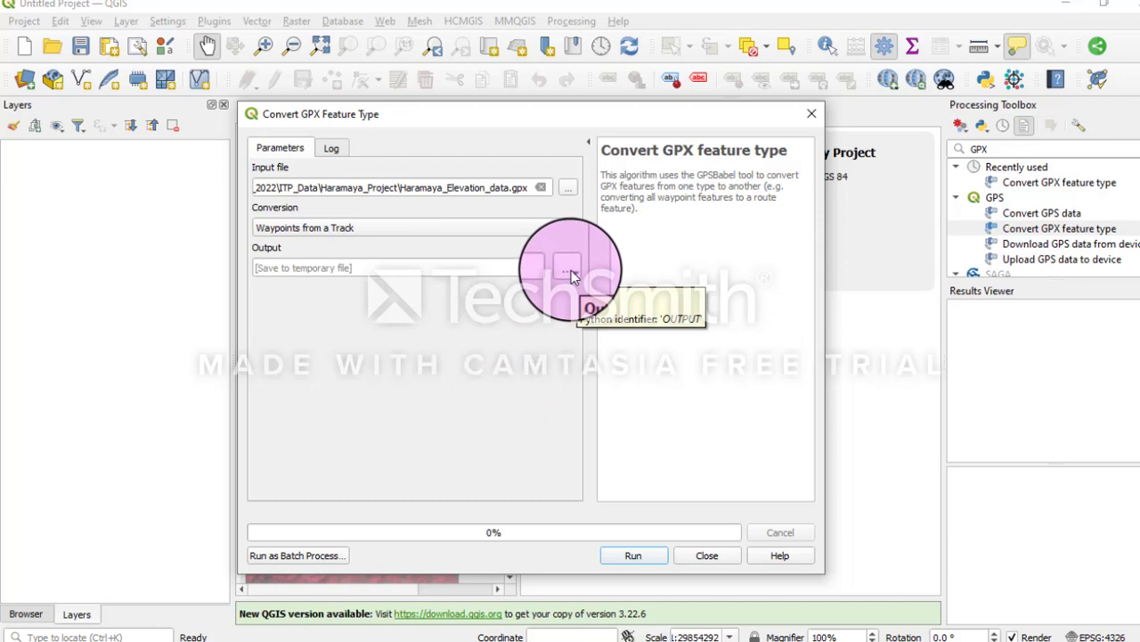
{"action": "left_click", "coordinate": [632, 560]}
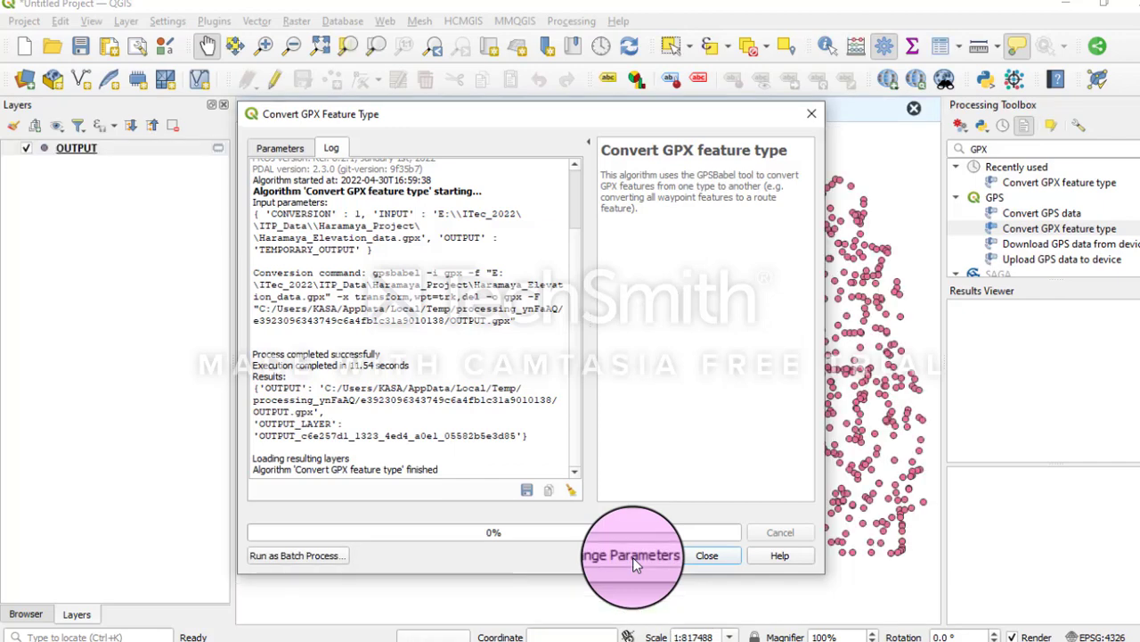
{"action": "left_click", "coordinate": [718, 556]}
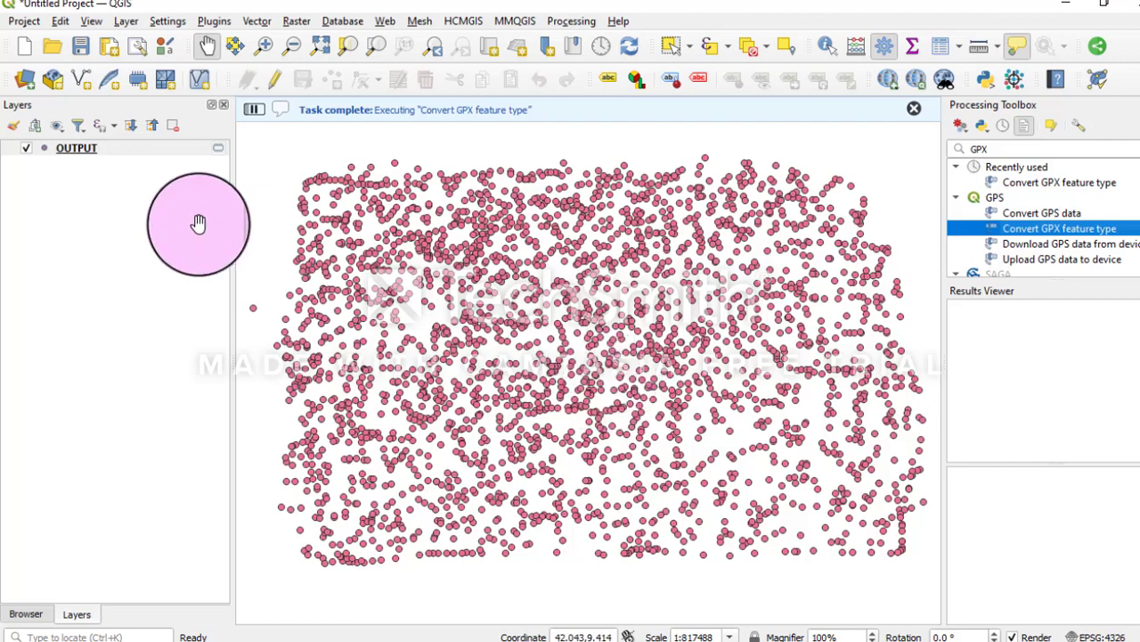
{"action": "left_click", "coordinate": [98, 156]}
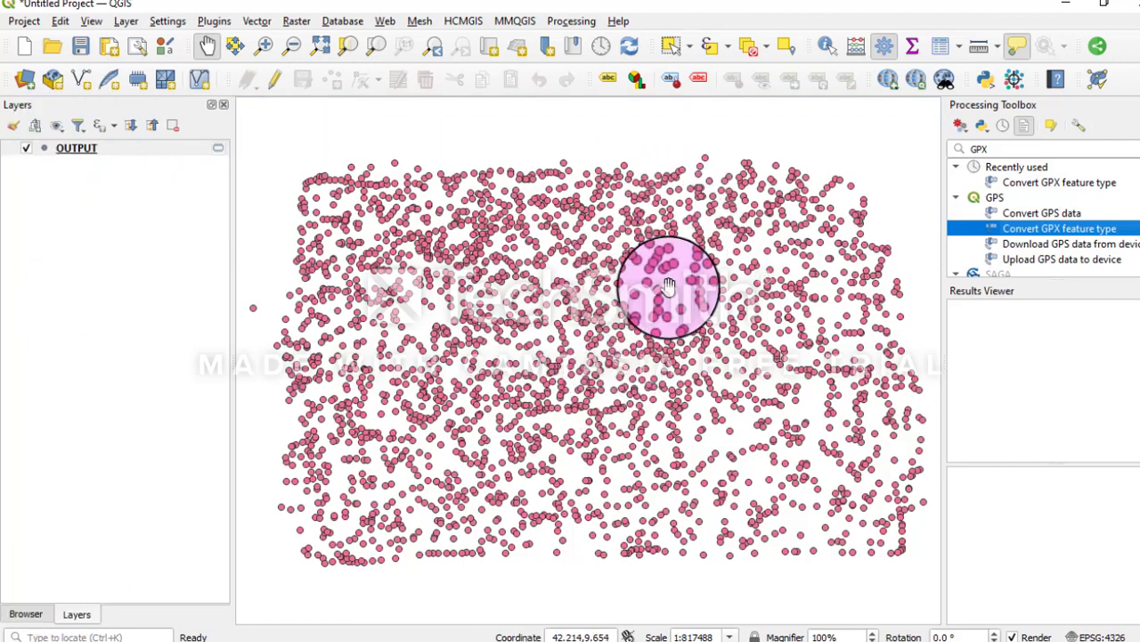
{"action": "left_click", "coordinate": [605, 263]}
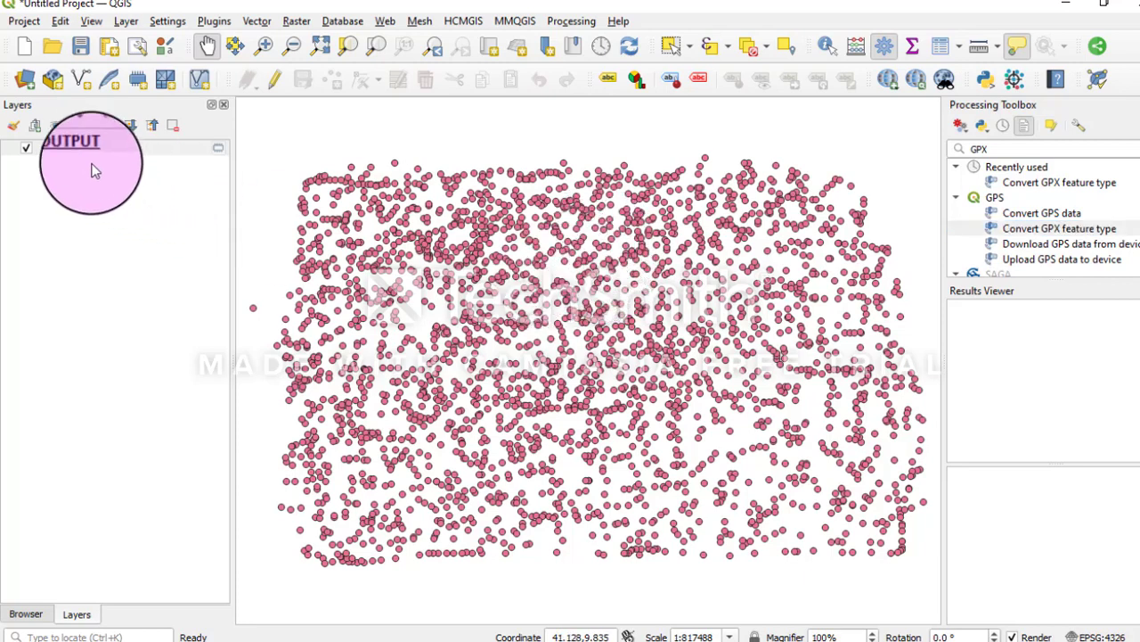
Start exporting the OUTPUT layer's features as an ESRI Shapefile named Haramaya_Elevation_Data.shp in the Haramaya_Project folder
{"action": "left_click", "coordinate": [77, 149]}
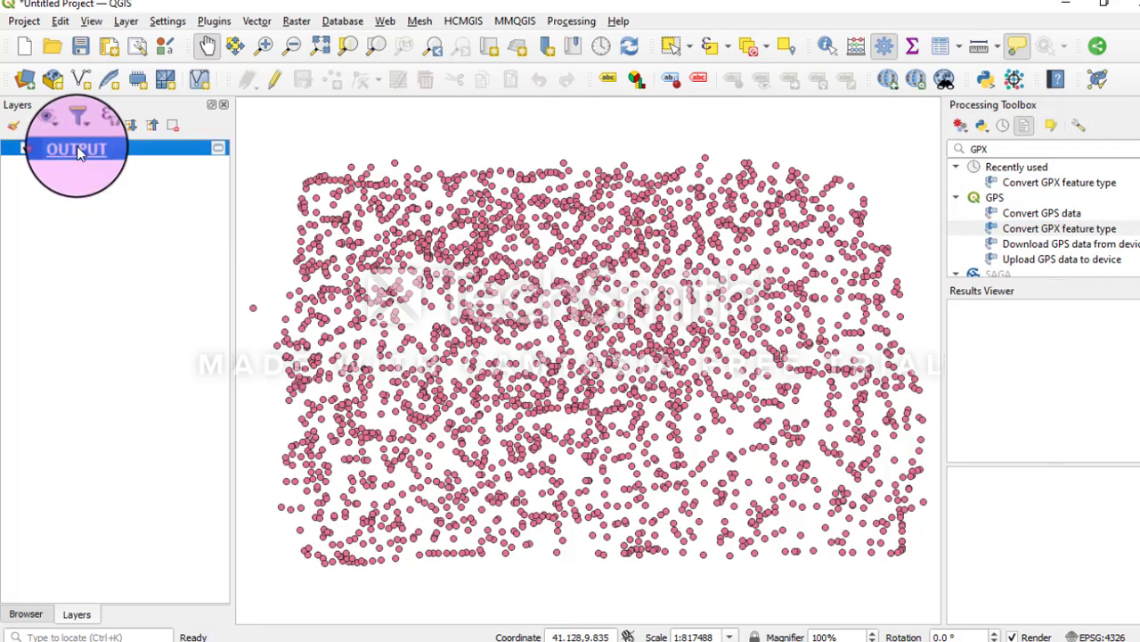
{"action": "right_click", "coordinate": [76, 150]}
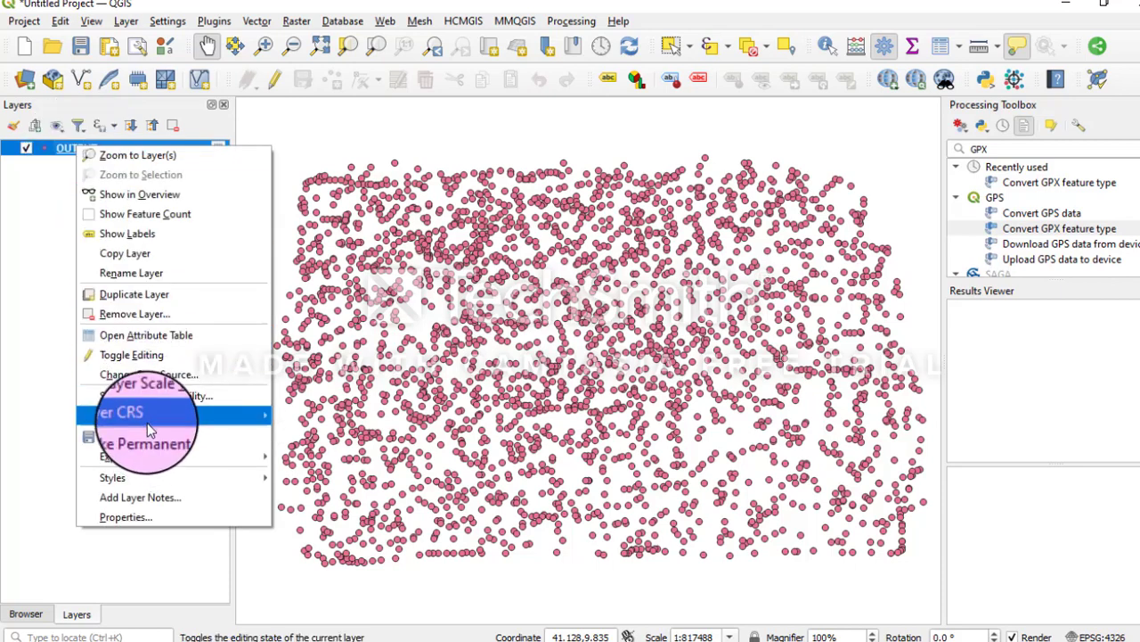
{"action": "mouse_move", "coordinate": [138, 460]}
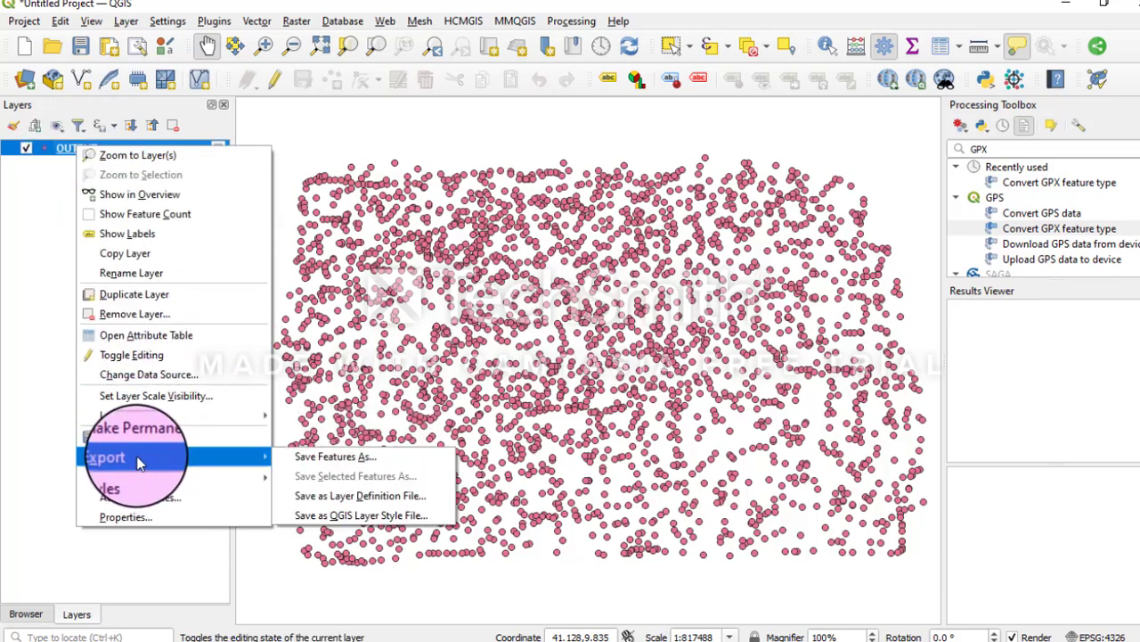
{"action": "left_click", "coordinate": [319, 458]}
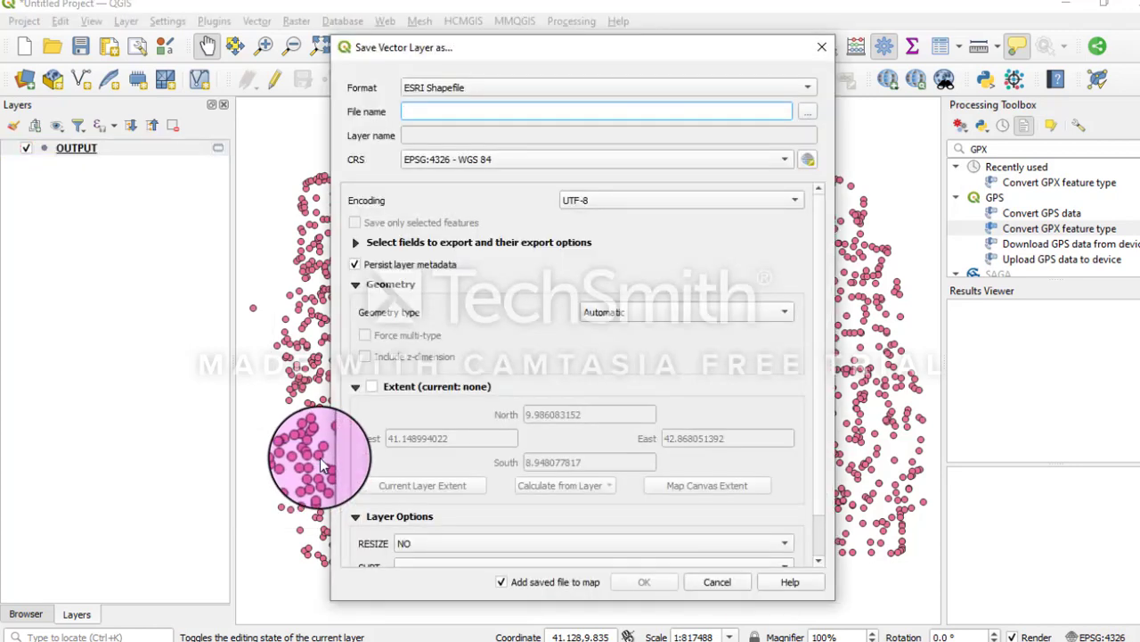
{"action": "left_click", "coordinate": [602, 112]}
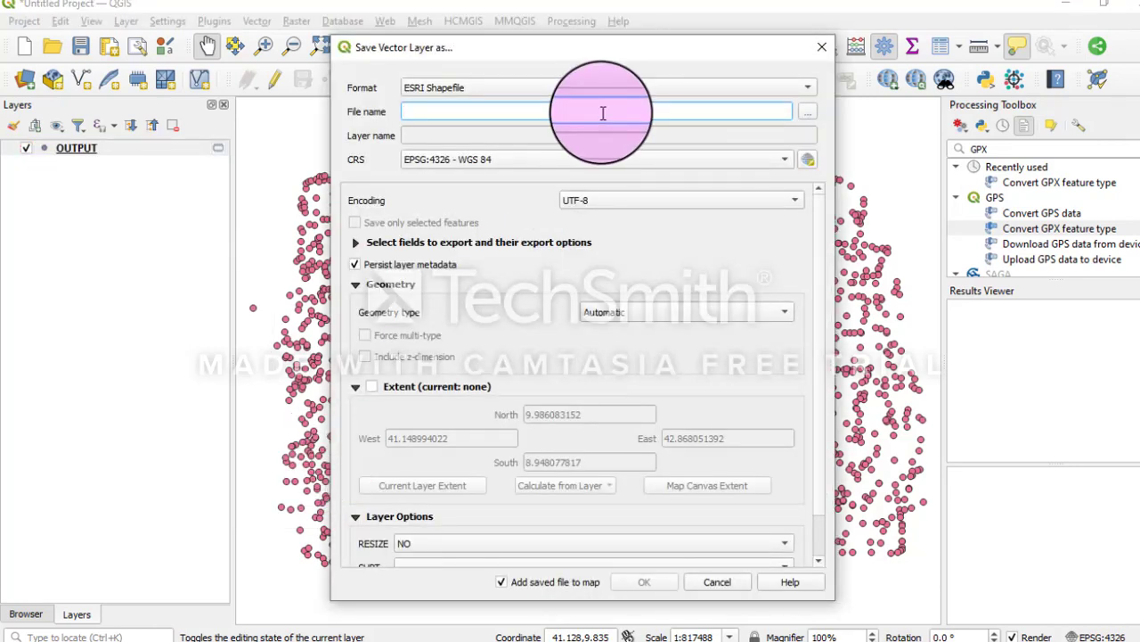
{"action": "left_click", "coordinate": [807, 111]}
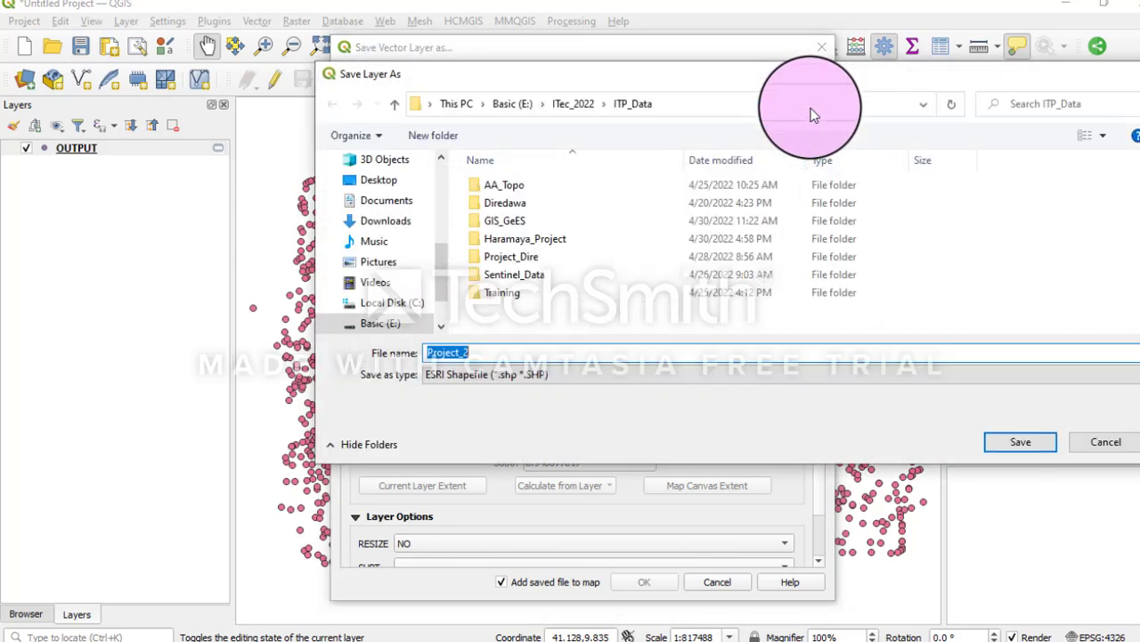
{"action": "double_click", "coordinate": [548, 240]}
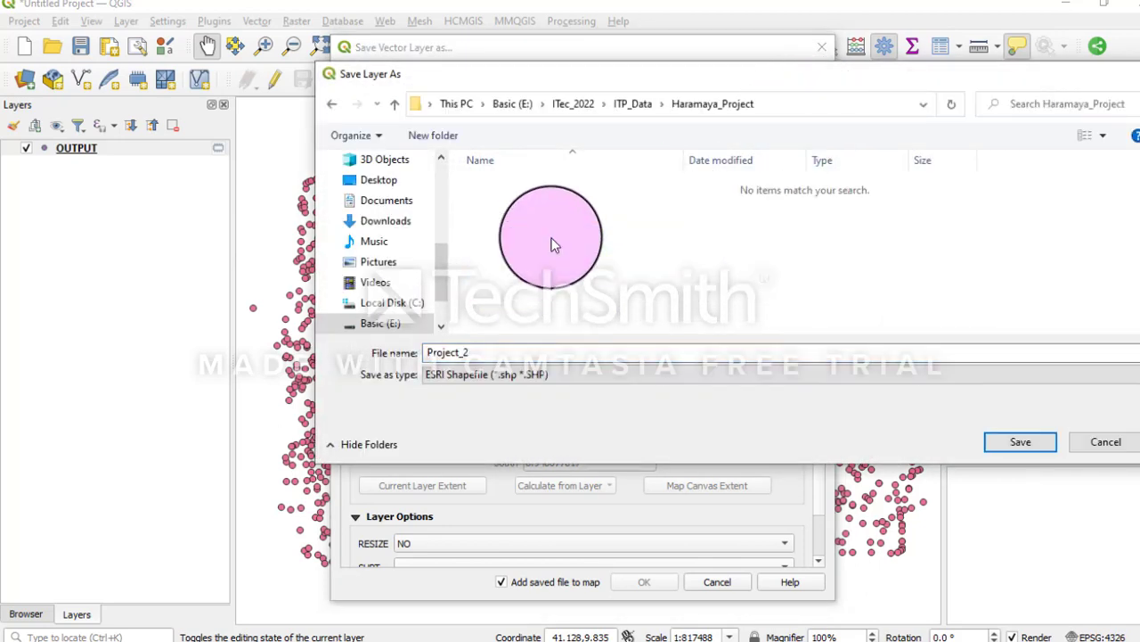
{"action": "double_click", "coordinate": [477, 353]}
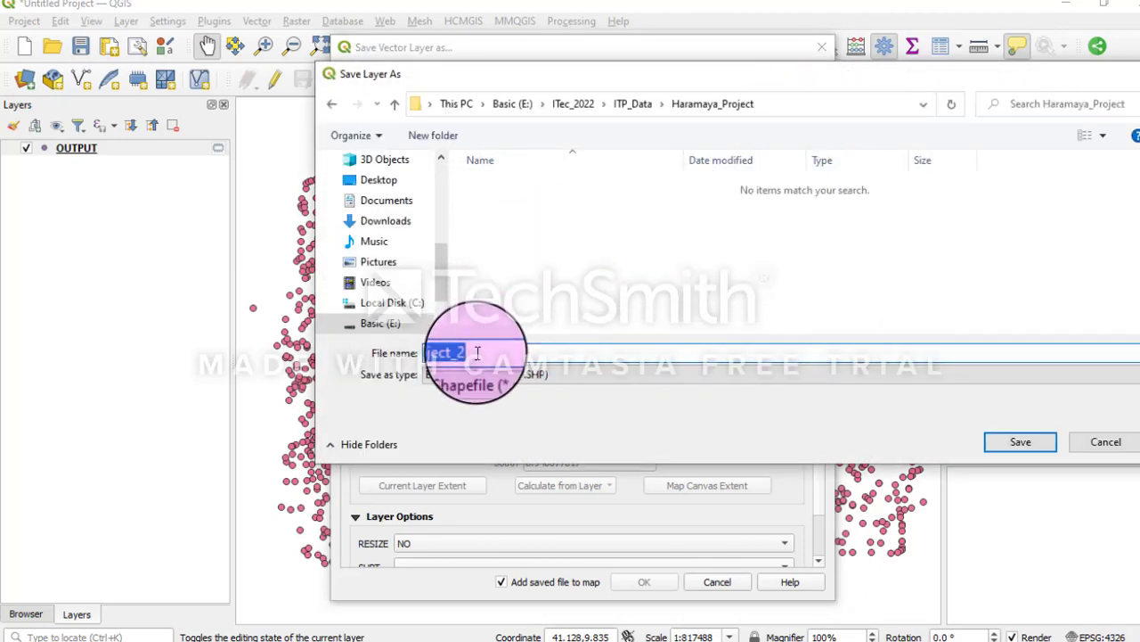
{"action": "type", "text": "Haramaya"}
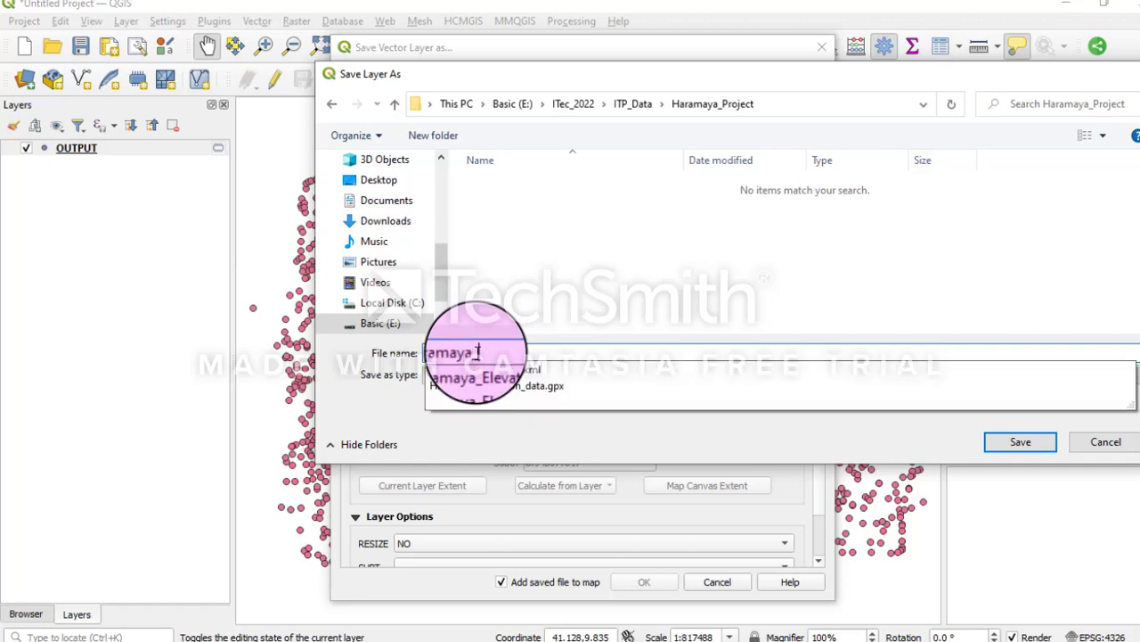
{"action": "type", "text": "_Elevation"}
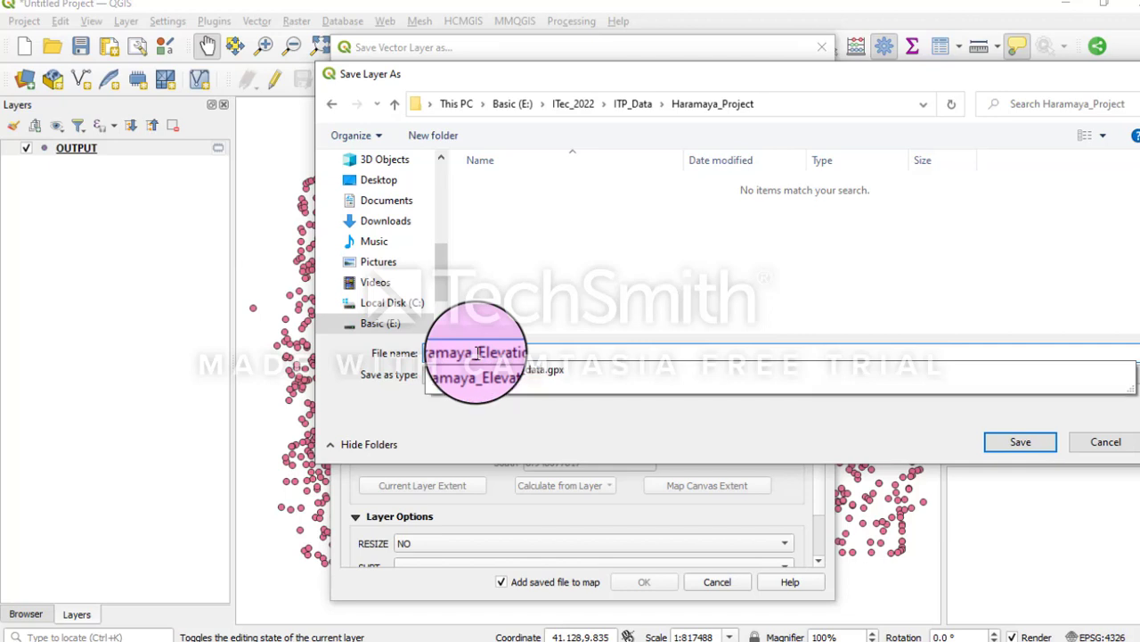
{"action": "type", "text": "_data"}
{"action": "left_click", "coordinate": [1006, 448]}
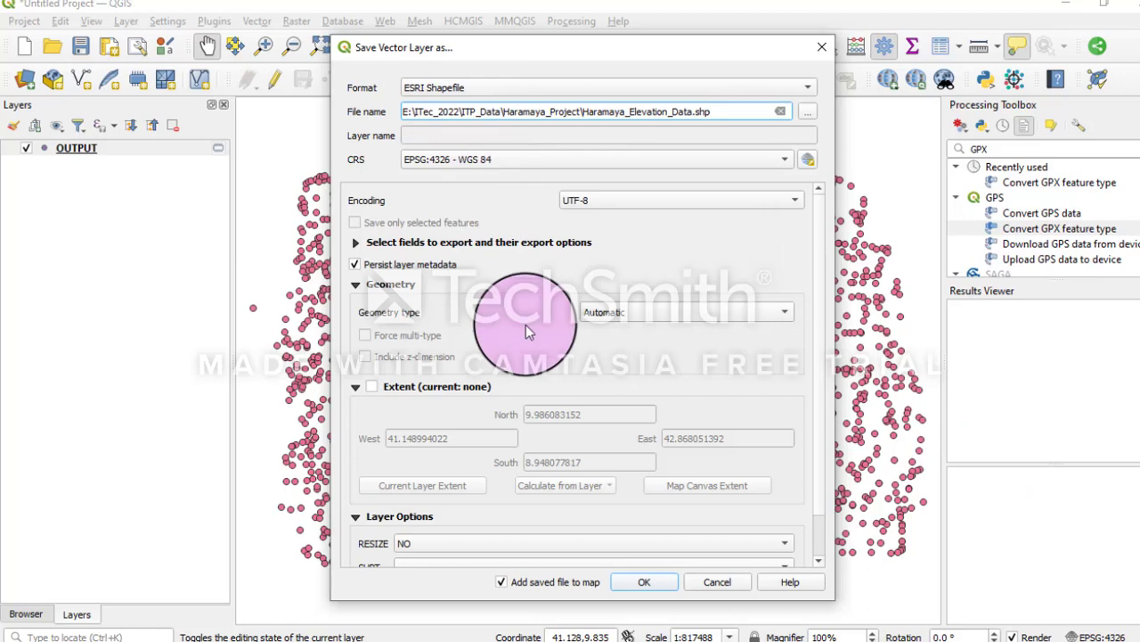
Set the export CRS to EPSG:32637 - WGS 84 / UTM zone 37N and save the shapefile
{"action": "scroll", "coordinate": [818, 331], "scroll_direction": "down", "scroll_amount": 1}
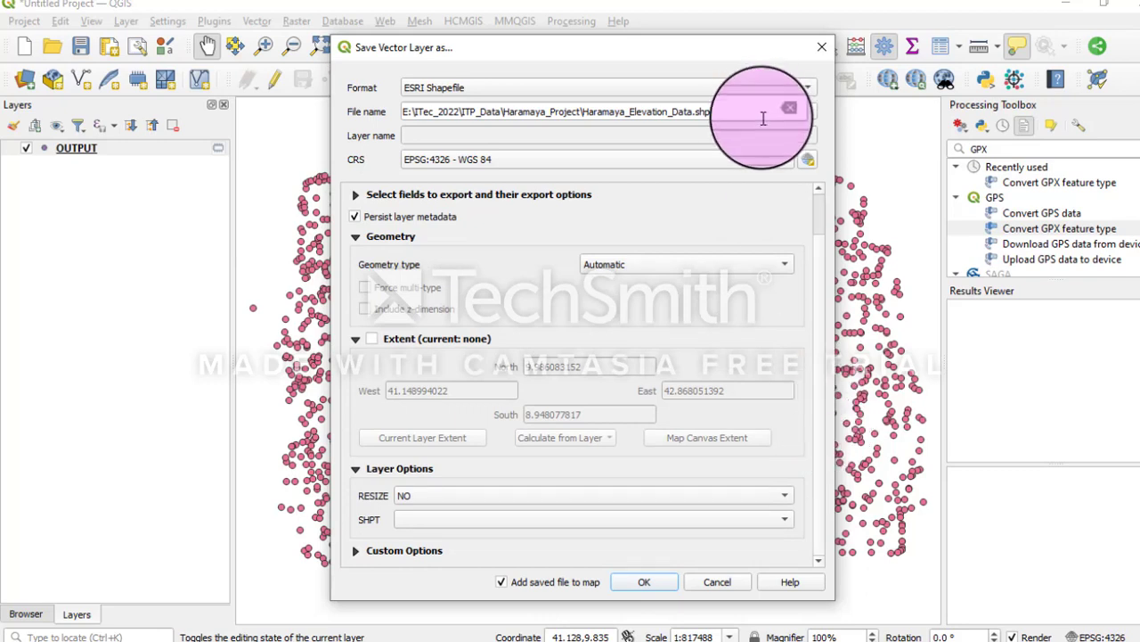
{"action": "left_click", "coordinate": [760, 164]}
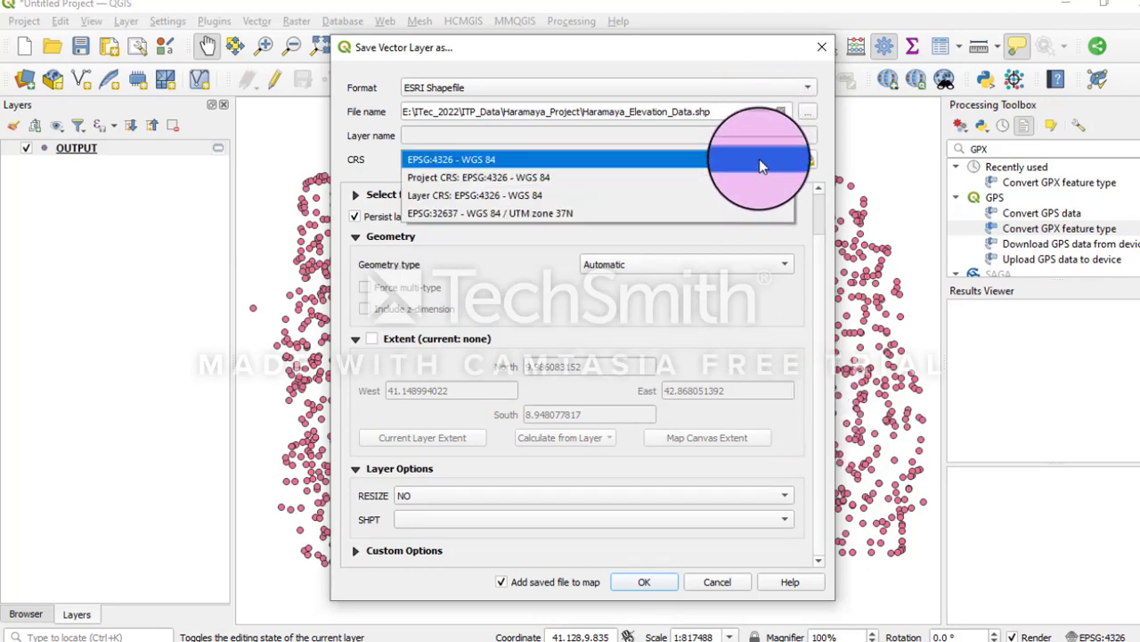
{"action": "left_click", "coordinate": [759, 161]}
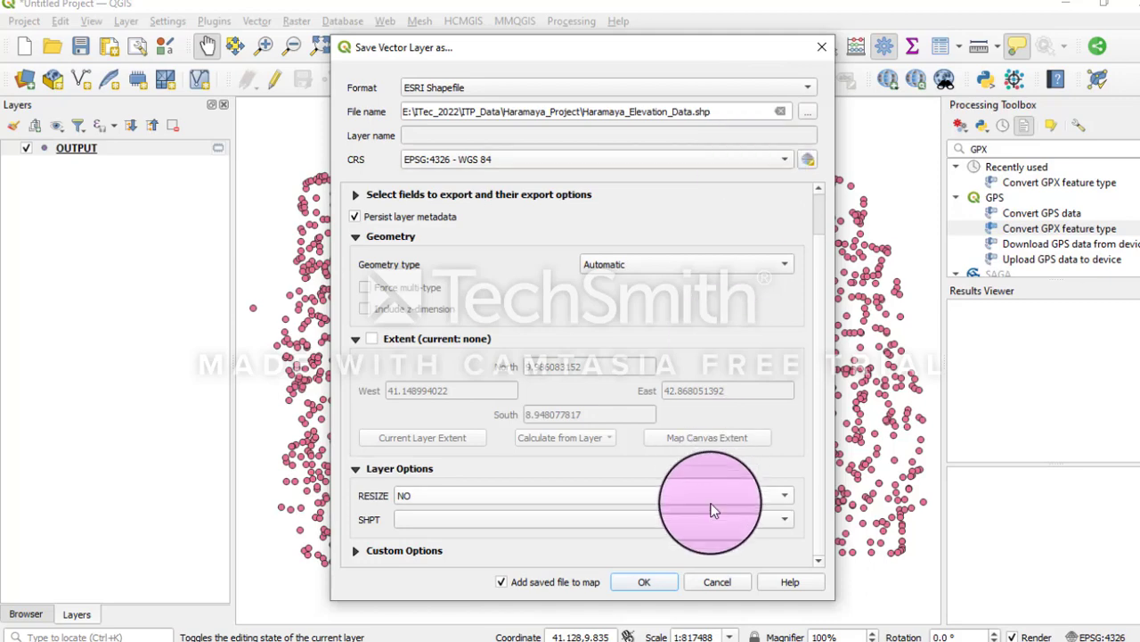
{"action": "left_click", "coordinate": [688, 160]}
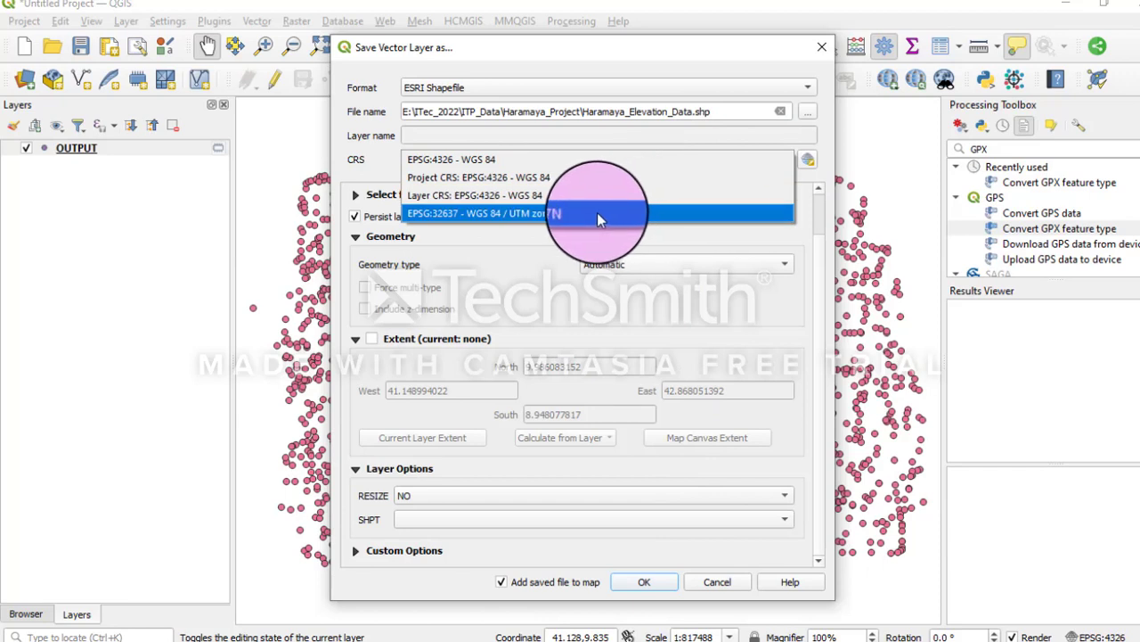
{"action": "left_click", "coordinate": [592, 216]}
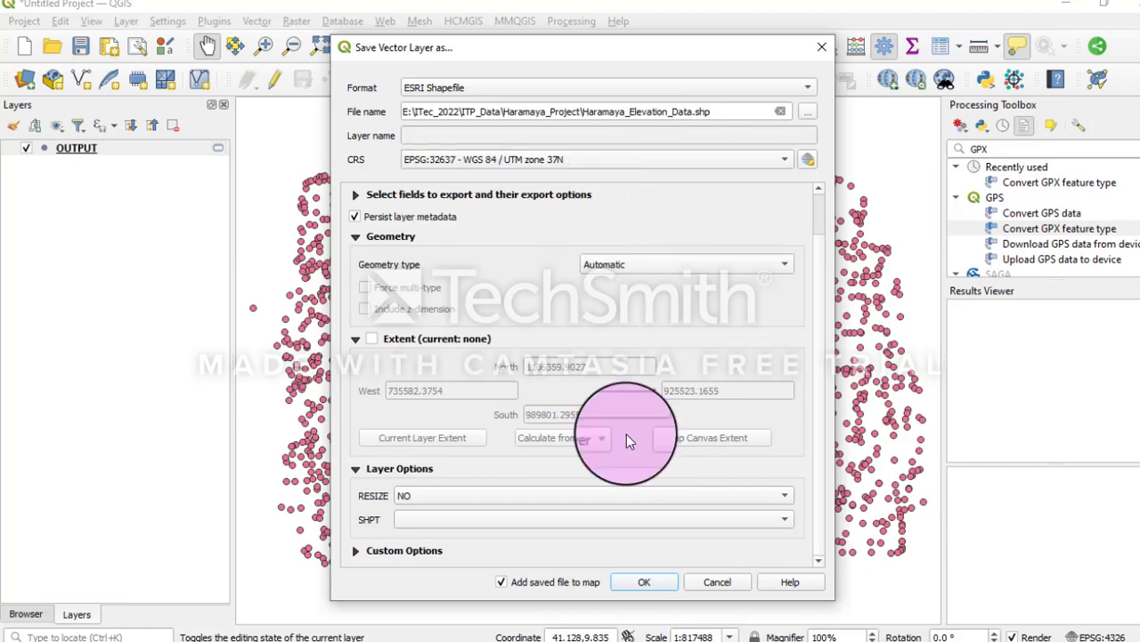
{"action": "left_click", "coordinate": [672, 584]}
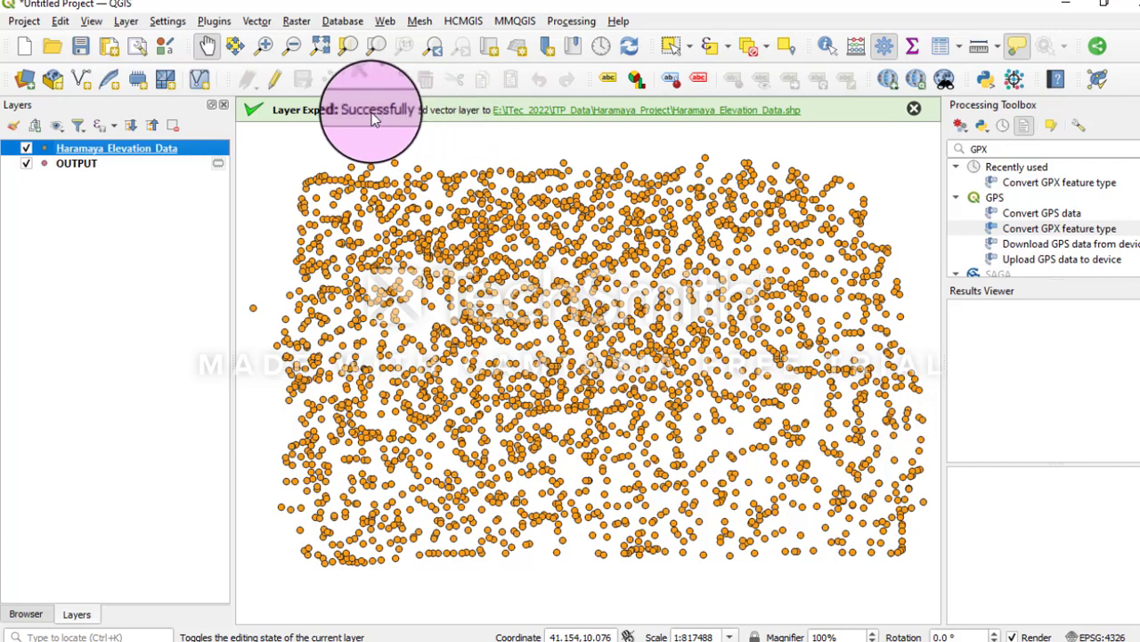
Remove the temporary OUTPUT layer from the project
{"action": "left_click", "coordinate": [76, 165]}
{"action": "right_click", "coordinate": [79, 166]}
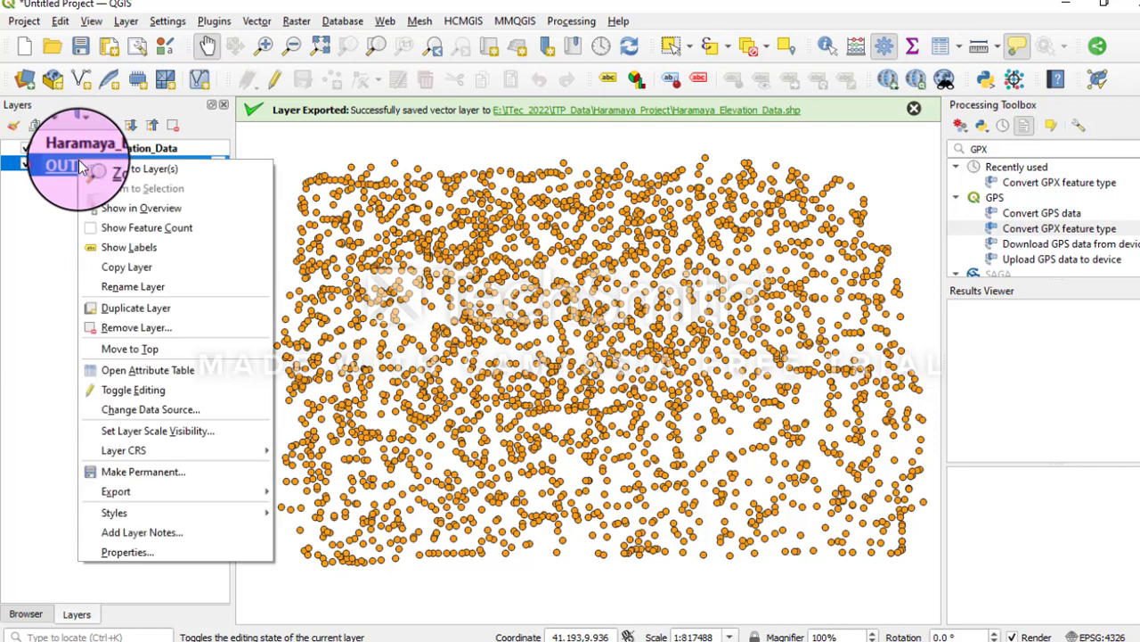
{"action": "left_click", "coordinate": [138, 325]}
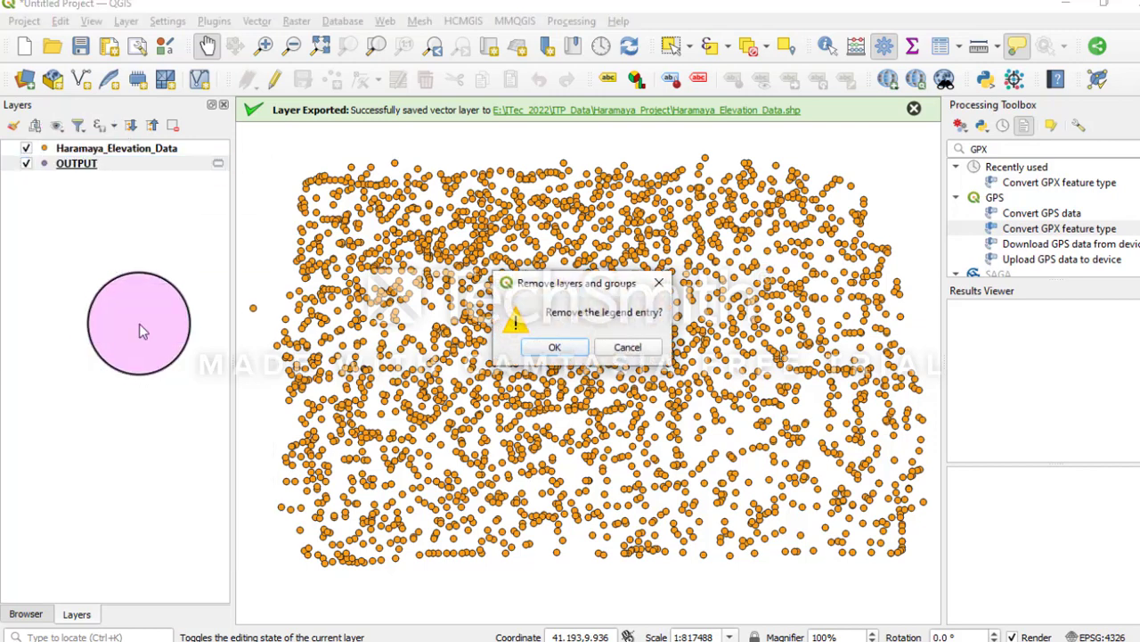
{"action": "left_click", "coordinate": [554, 346]}
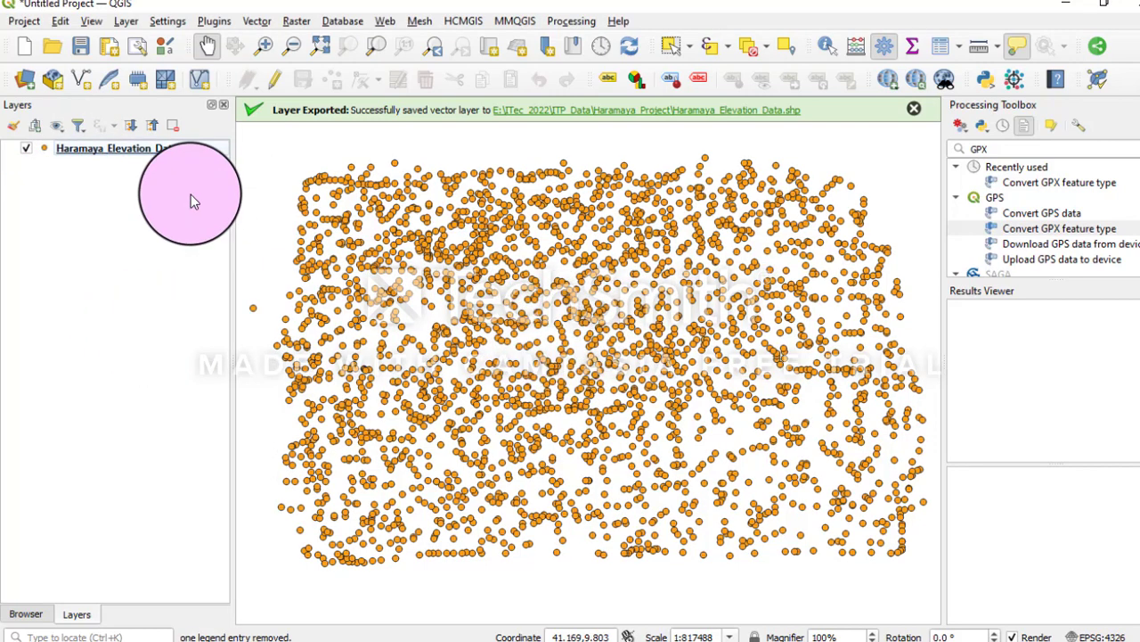
Examine the Haramaya_Elevation_Data attribute table sorted by the elevation field, and close it
{"action": "left_click", "coordinate": [126, 155]}
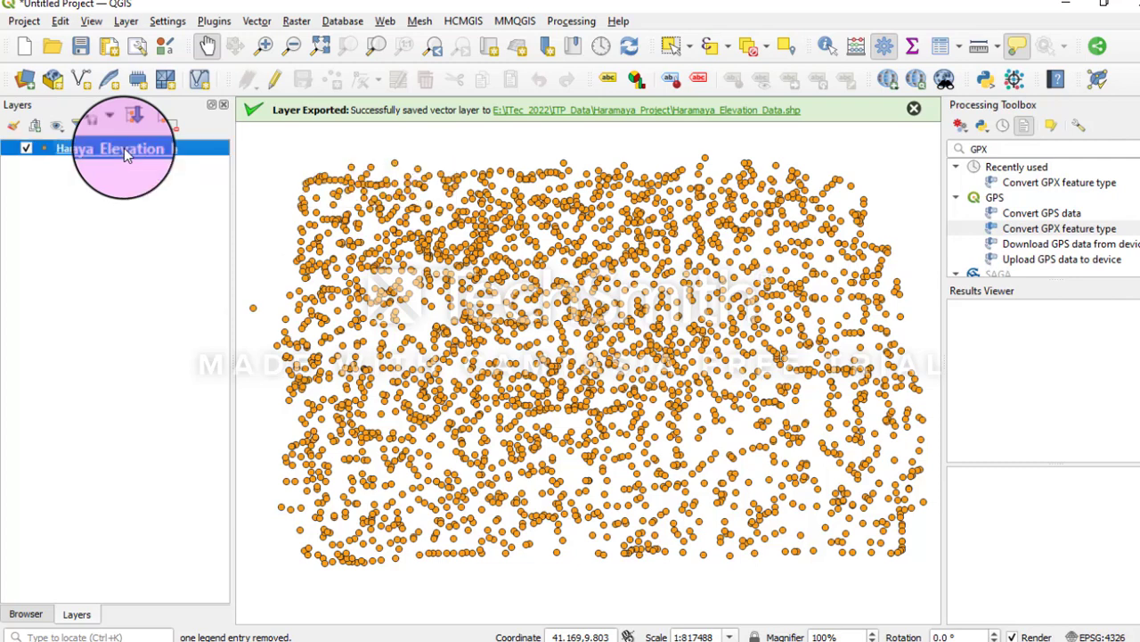
{"action": "right_click", "coordinate": [125, 155]}
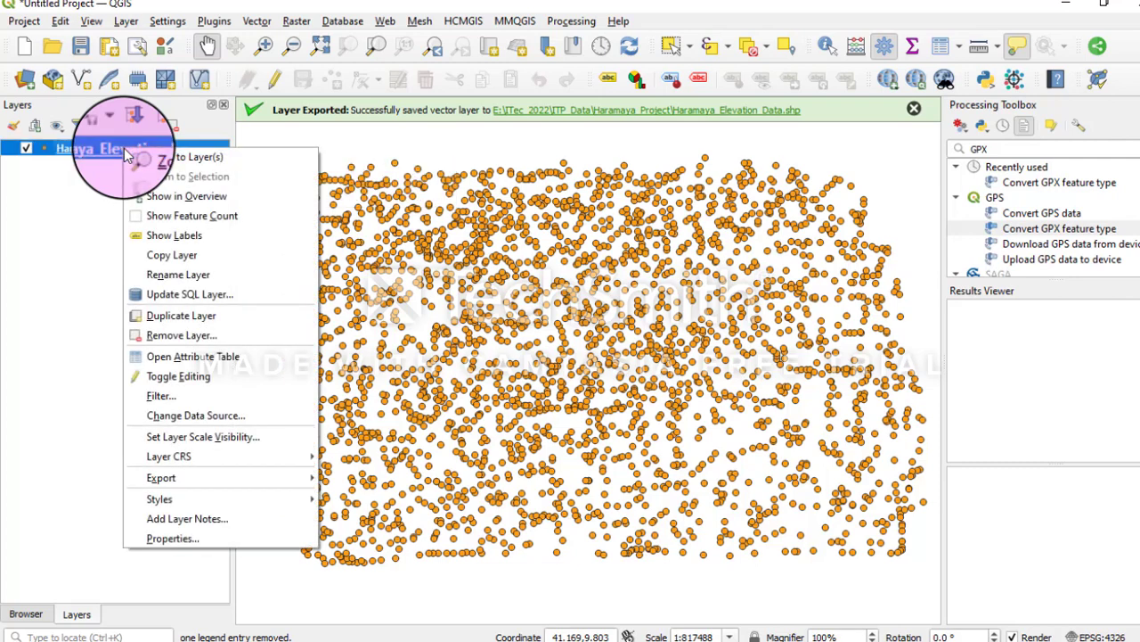
{"action": "left_click", "coordinate": [189, 360]}
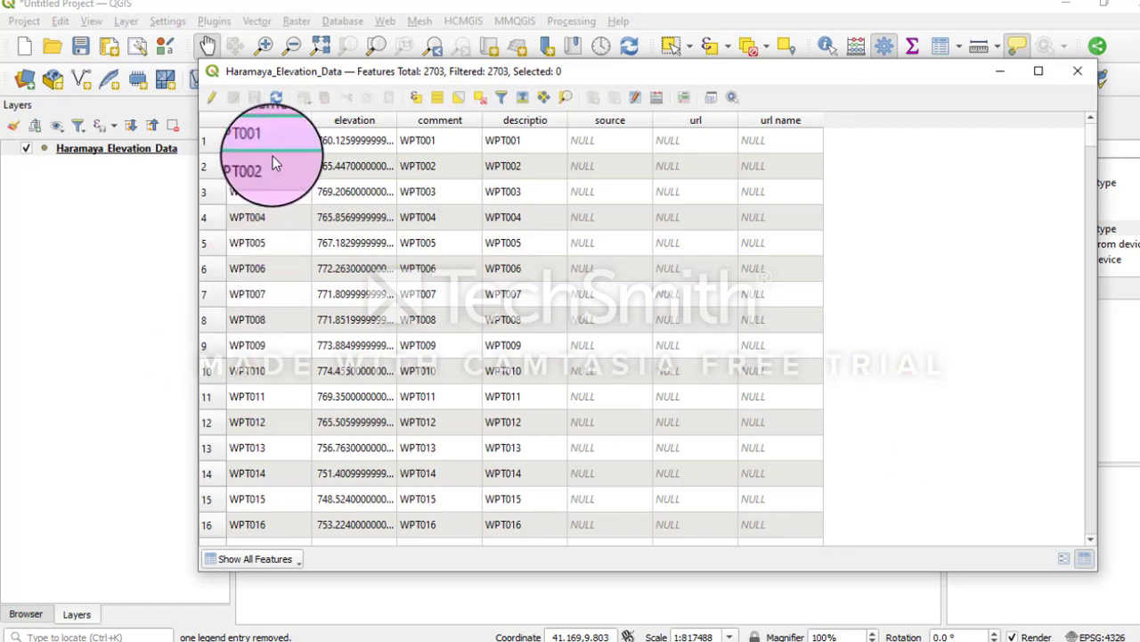
{"action": "left_click", "coordinate": [355, 125]}
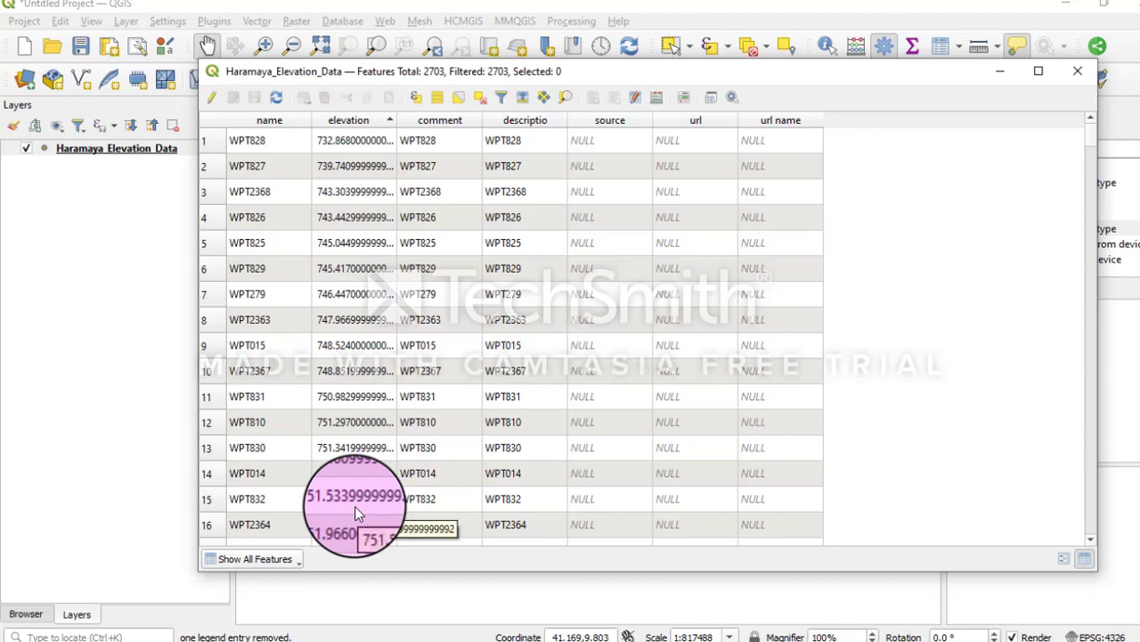
{"action": "left_click", "coordinate": [1078, 71]}
{"action": "left_click", "coordinate": [653, 290]}
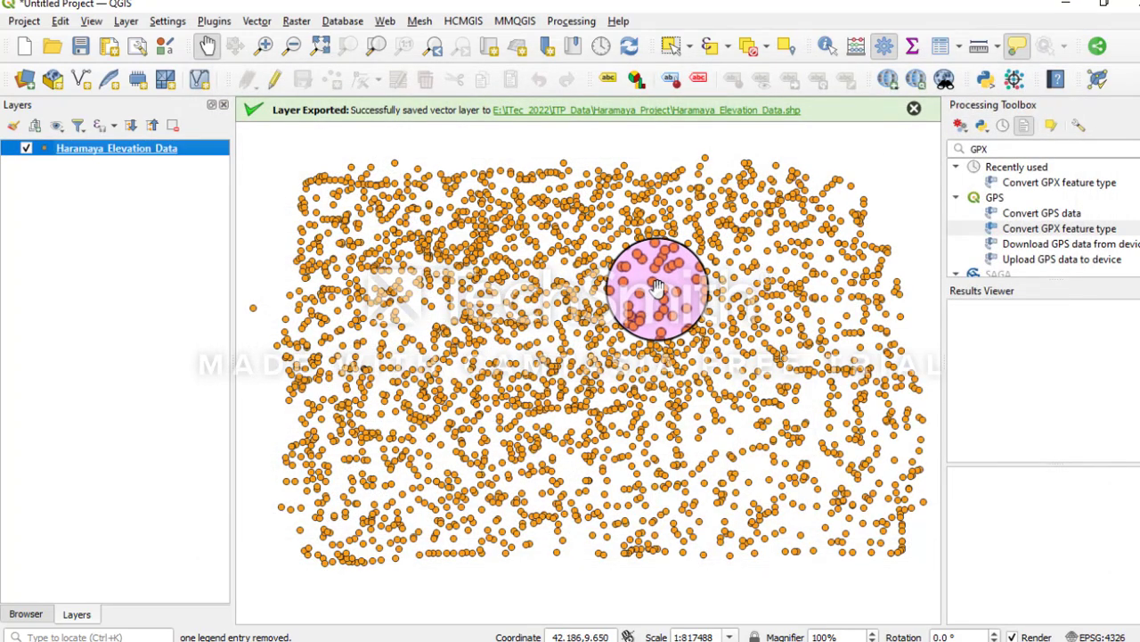
Open the Grid (Nearest Neighbor) raster analysis for Haramaya_Elevation_Data and take the Z value from the elevation field
{"action": "left_click", "coordinate": [298, 23]}
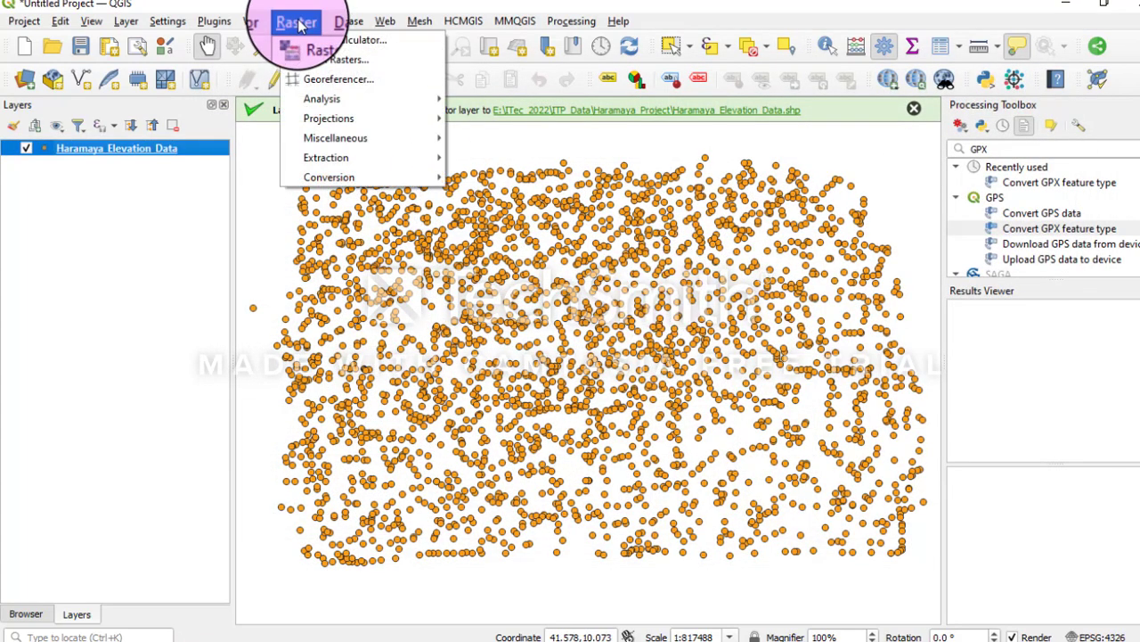
{"action": "mouse_move", "coordinate": [329, 98]}
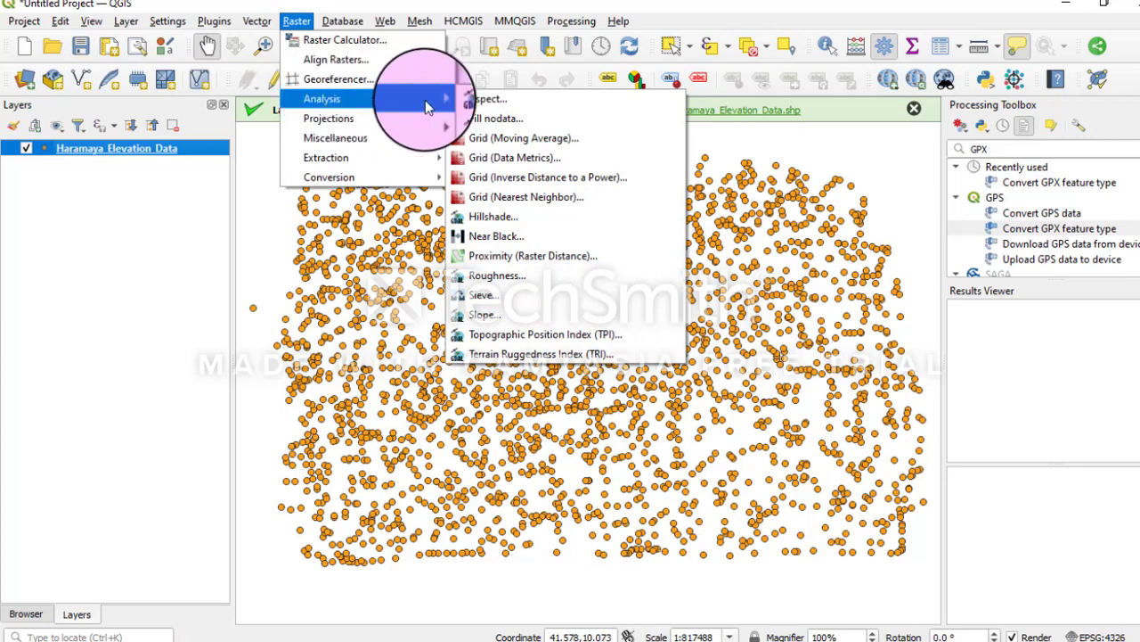
{"action": "left_click", "coordinate": [524, 197]}
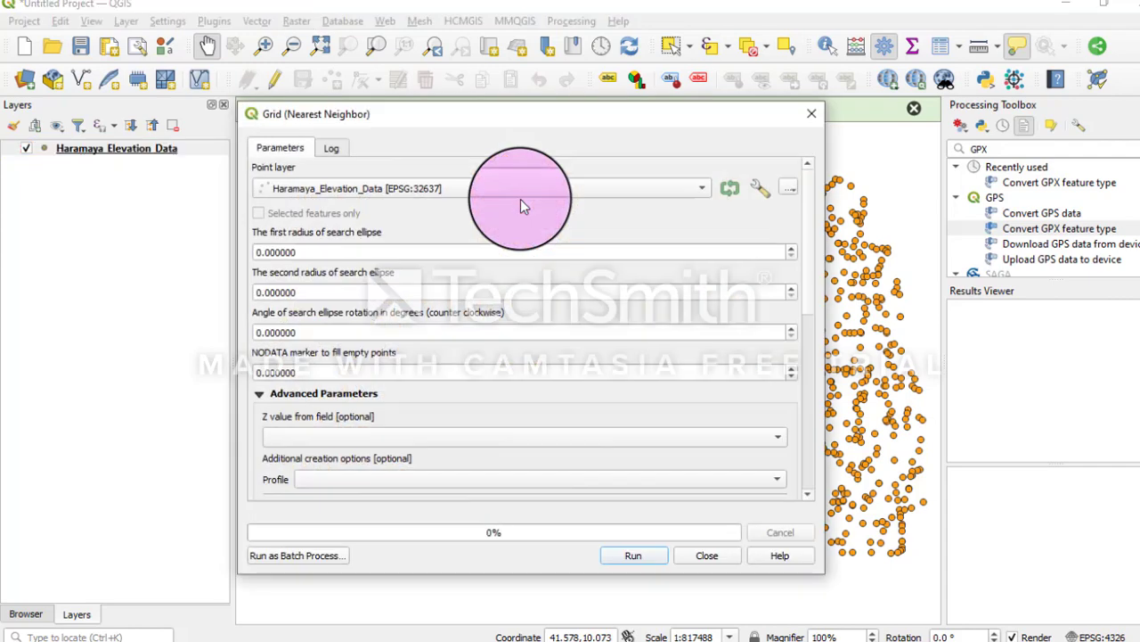
{"action": "left_click", "coordinate": [396, 188]}
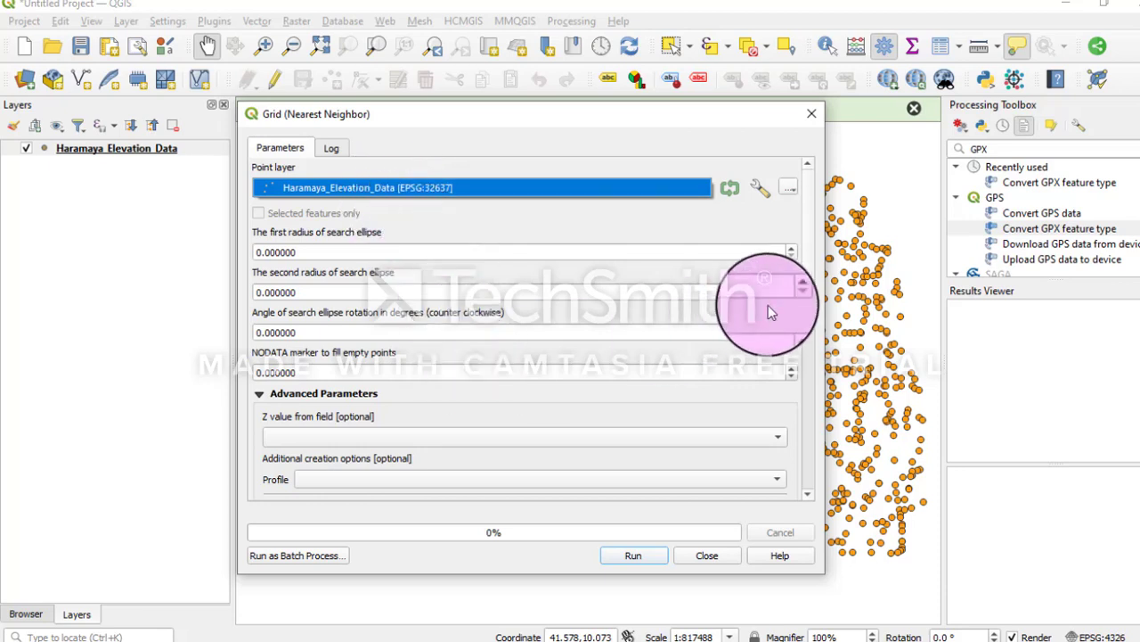
{"action": "scroll", "coordinate": [812, 284], "scroll_direction": "down", "scroll_amount": 5}
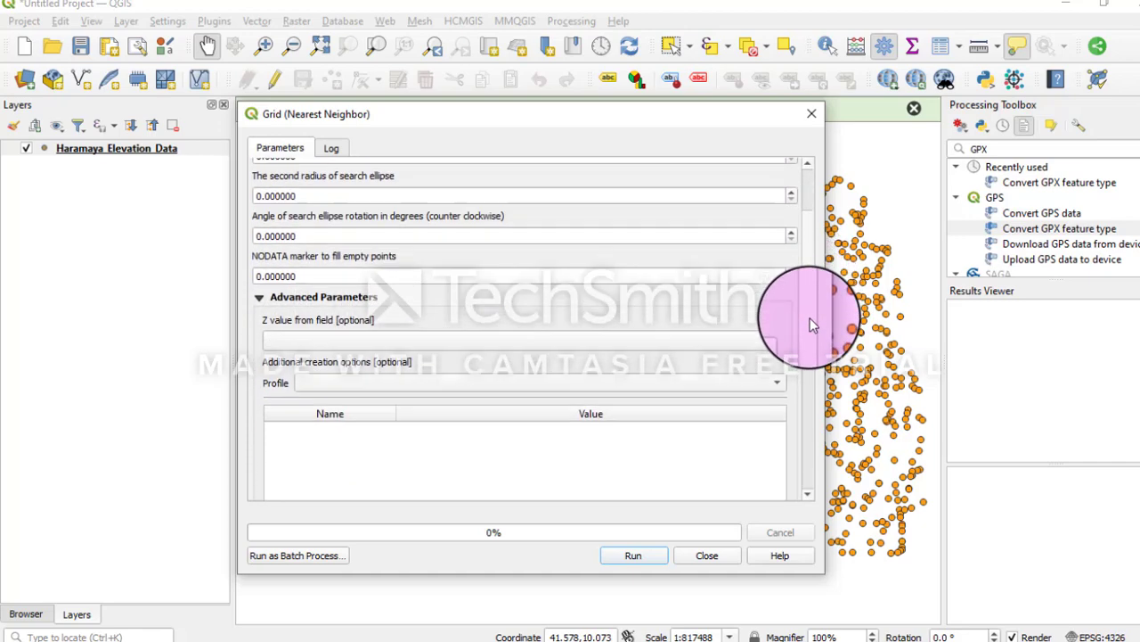
{"action": "left_click", "coordinate": [778, 336]}
{"action": "left_click", "coordinate": [351, 363]}
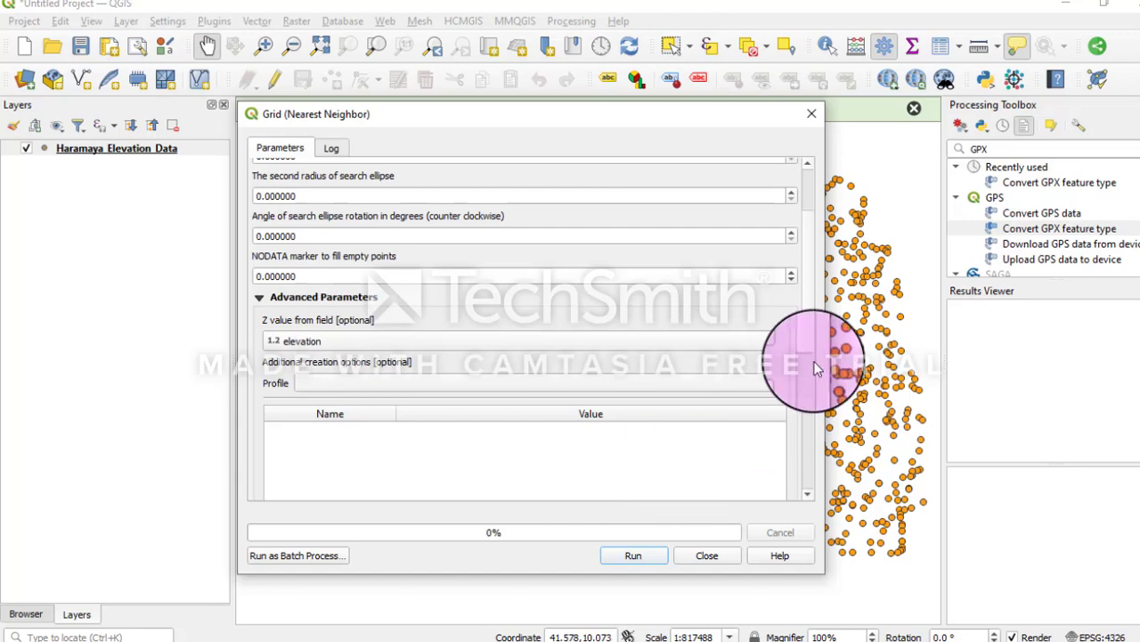
Set the nearest-neighbor output raster to save as Haramaya_DEM in TIF format in the Haramaya_Project folder
{"action": "scroll", "coordinate": [808, 337], "scroll_direction": "down", "scroll_amount": 4}
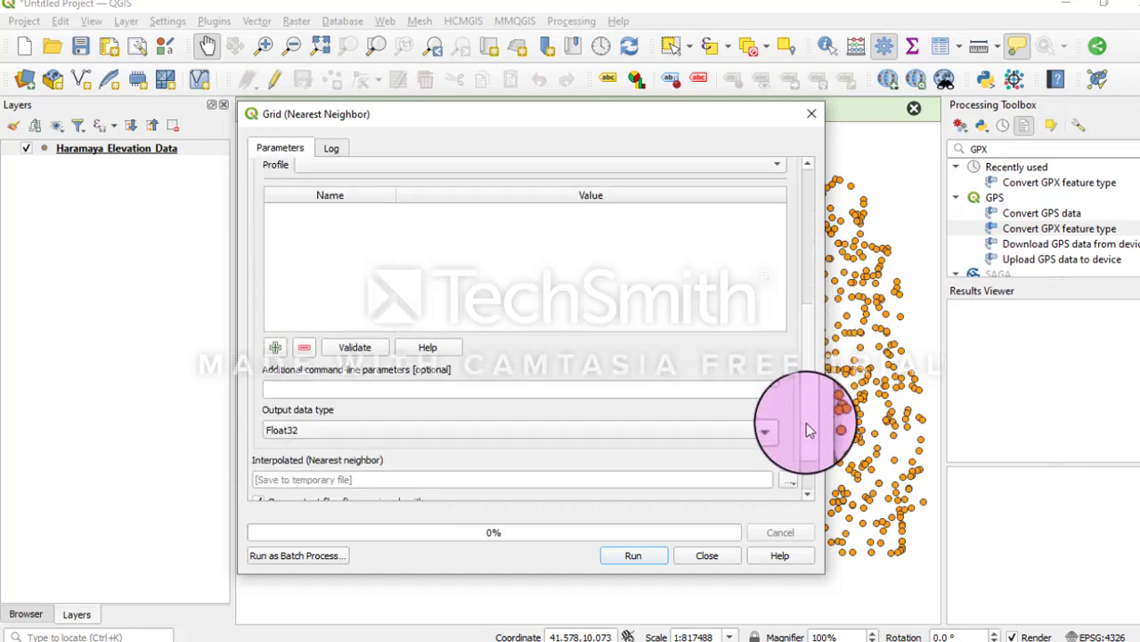
{"action": "scroll", "coordinate": [808, 430], "scroll_direction": "down", "scroll_amount": 2}
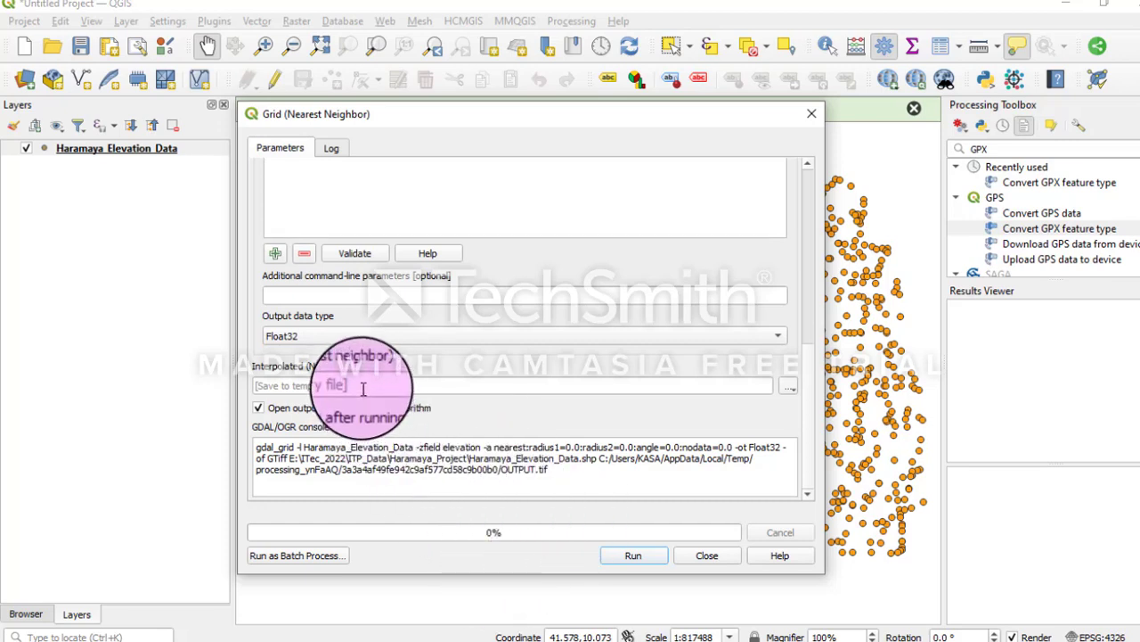
{"action": "left_click", "coordinate": [795, 393]}
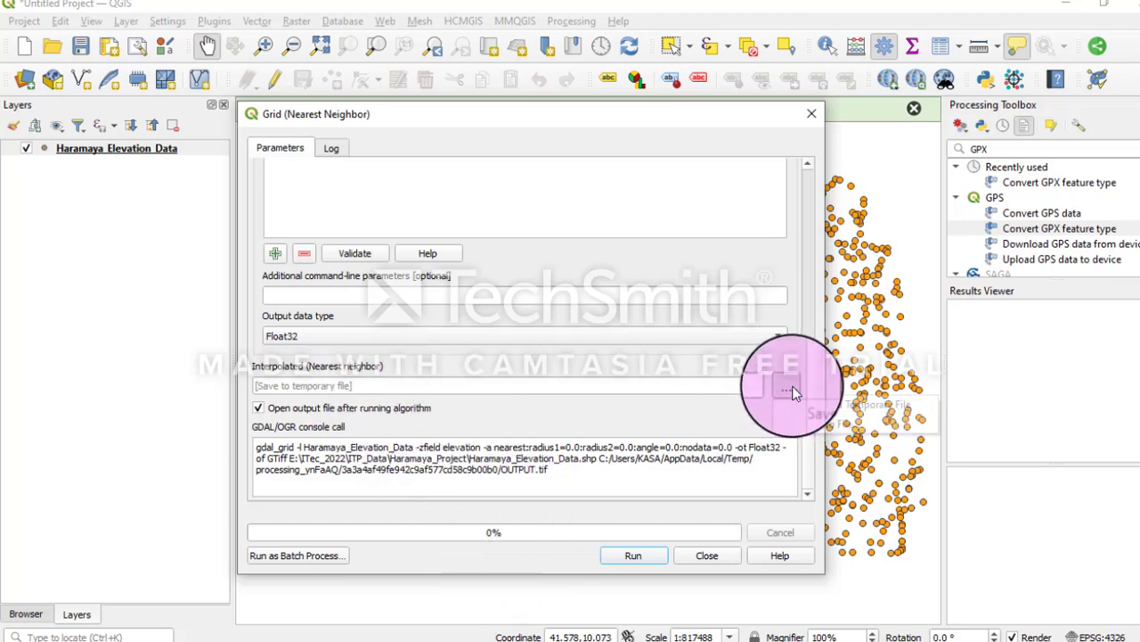
{"action": "left_click", "coordinate": [820, 425]}
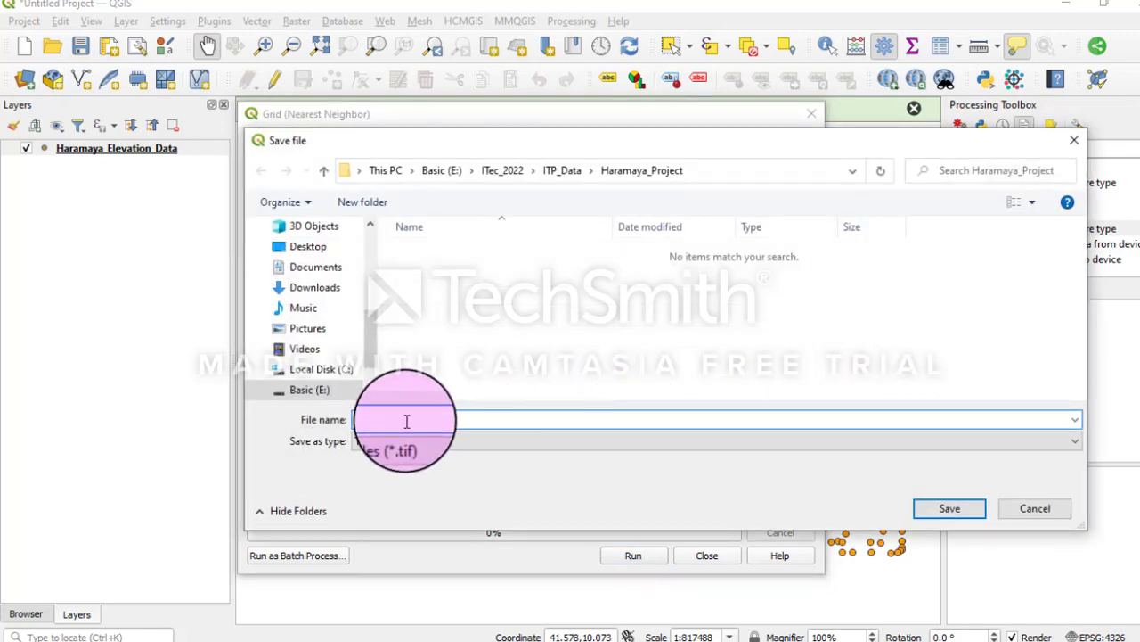
{"action": "left_click", "coordinate": [406, 420]}
{"action": "type", "text": "Haramaya"}
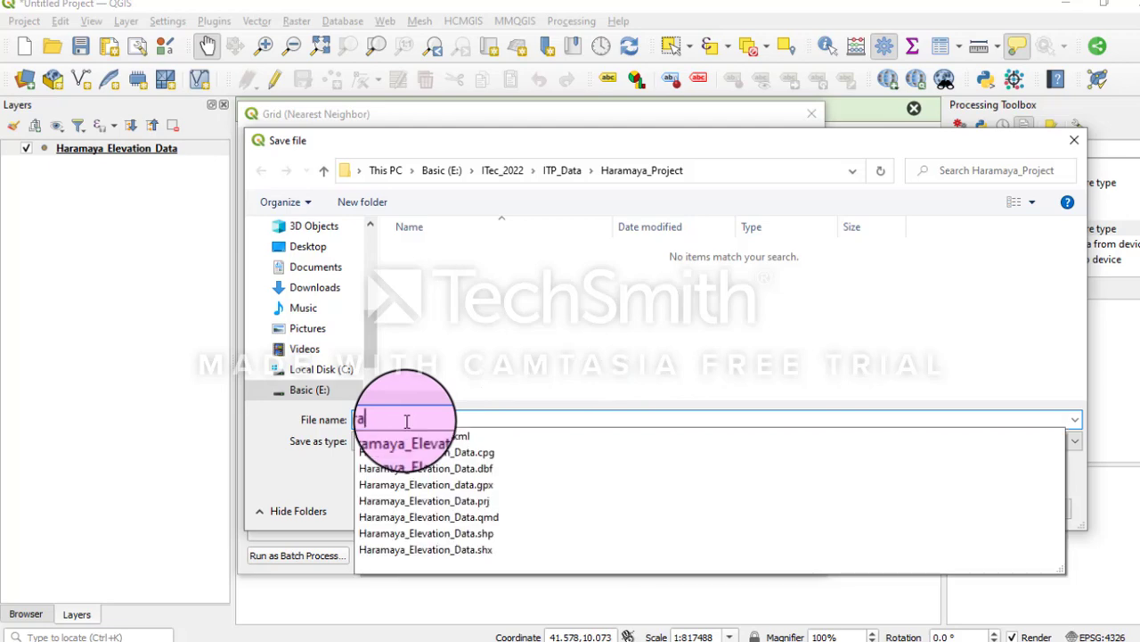
{"action": "type", "text": "_DEM"}
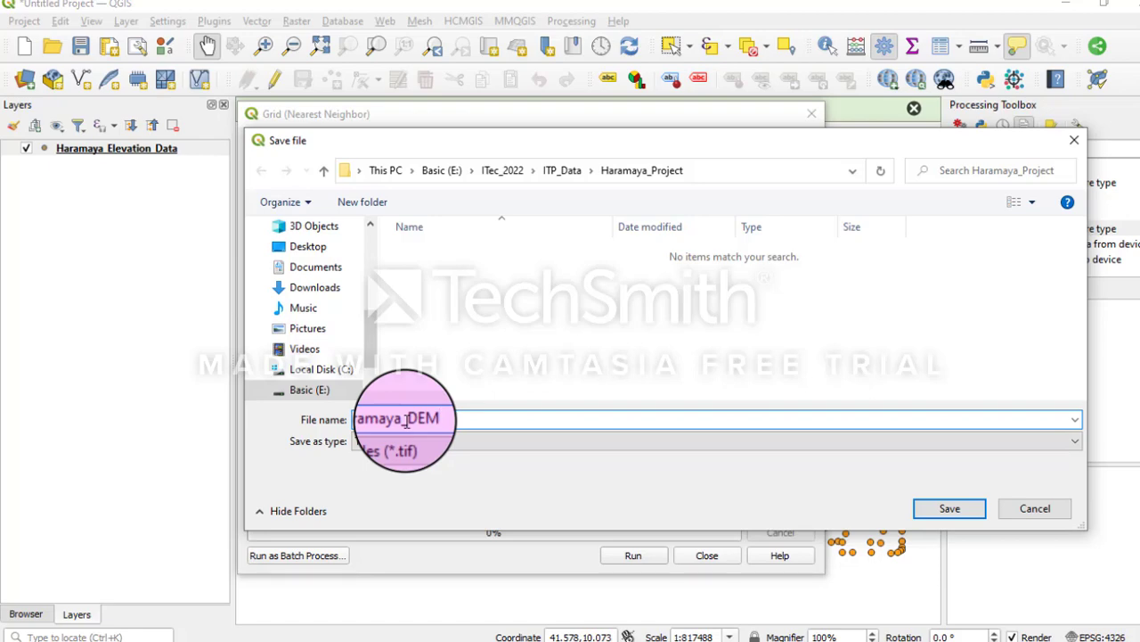
{"action": "left_click", "coordinate": [944, 512]}
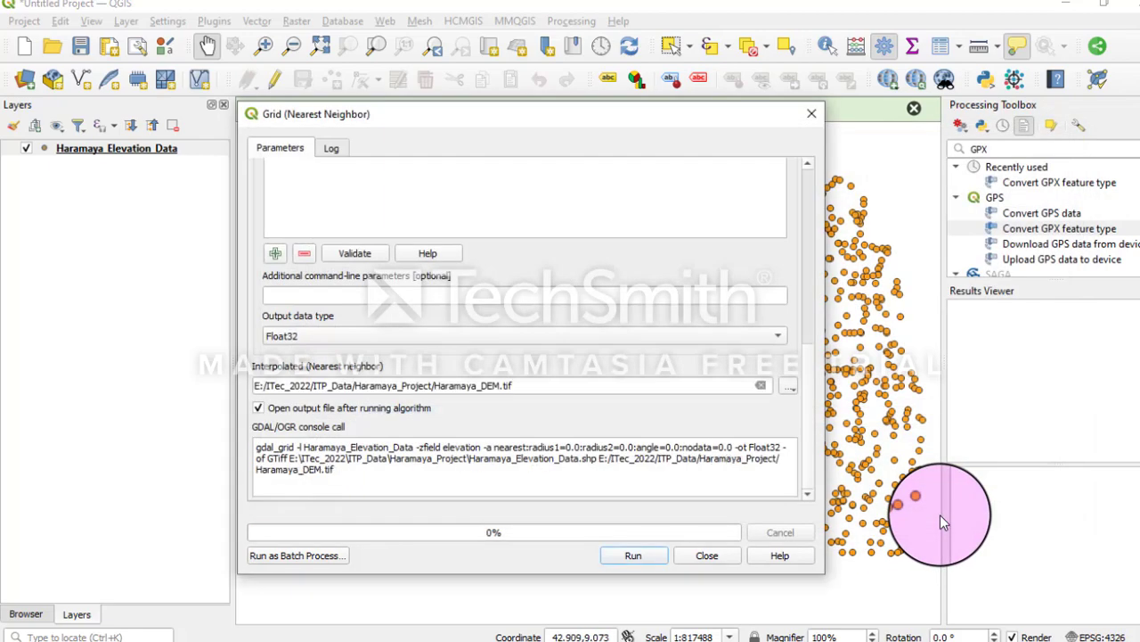
Run the Grid (Nearest Neighbor) interpolation, close its dialog and inspect the resulting DEM on the map
{"action": "left_click", "coordinate": [644, 558]}
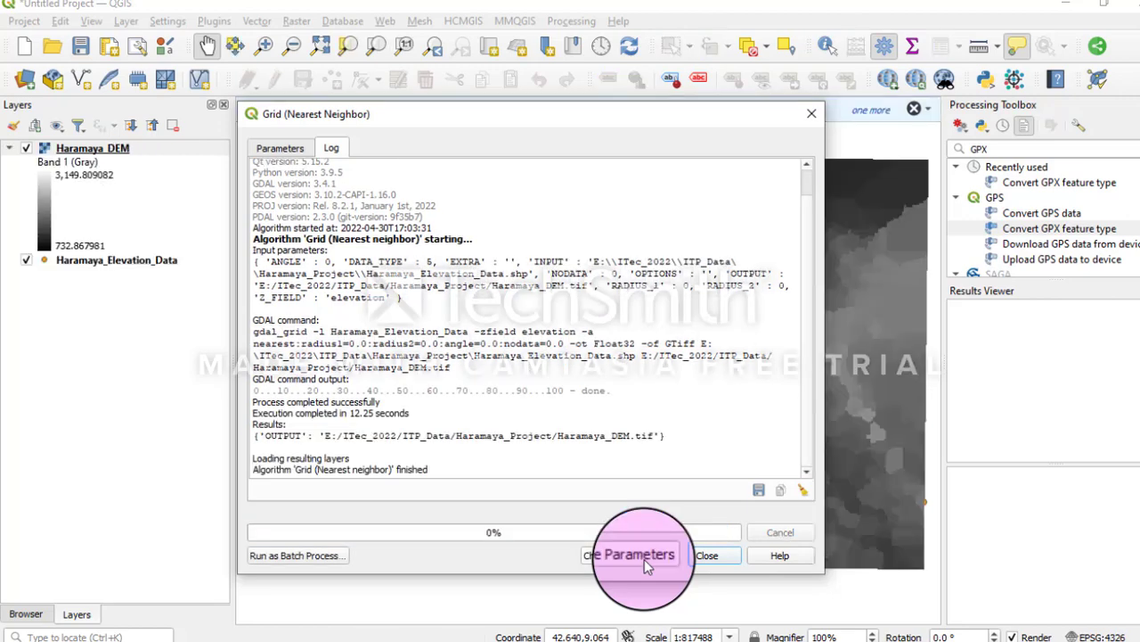
{"action": "left_click", "coordinate": [707, 555]}
{"action": "mouse_move", "coordinate": [637, 420]}
{"action": "left_mouse_down"}
{"action": "mouse_move", "coordinate": [621, 390]}
{"action": "mouse_move", "coordinate": [623, 415]}
{"action": "left_mouse_up"}
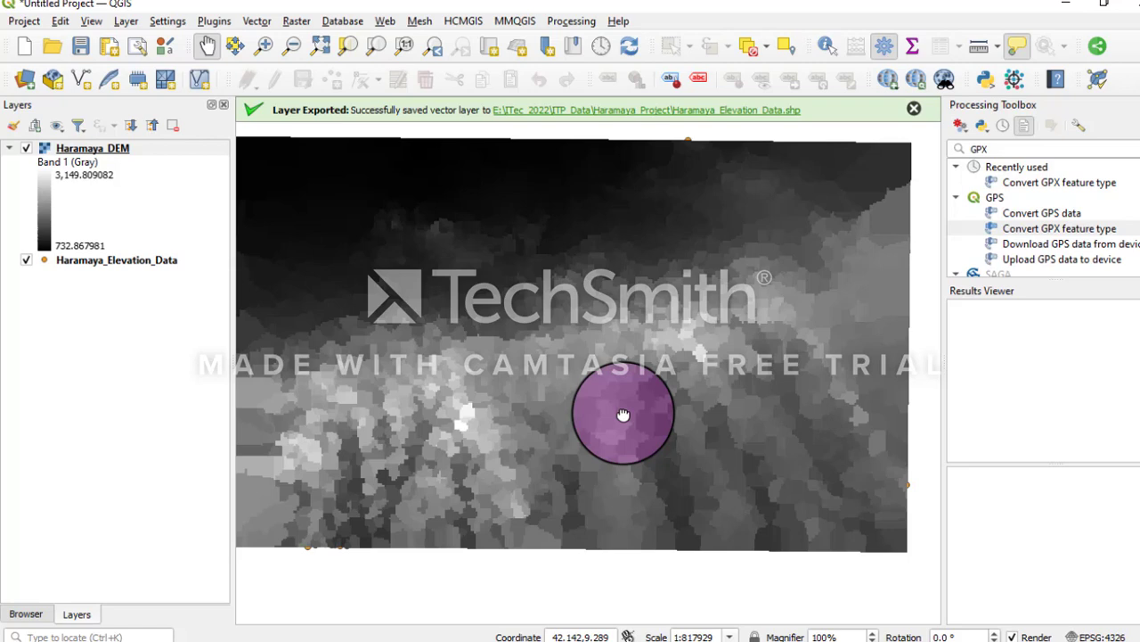
{"action": "left_click_drag", "start_coordinate": [622, 415], "coordinate": [584, 372]}
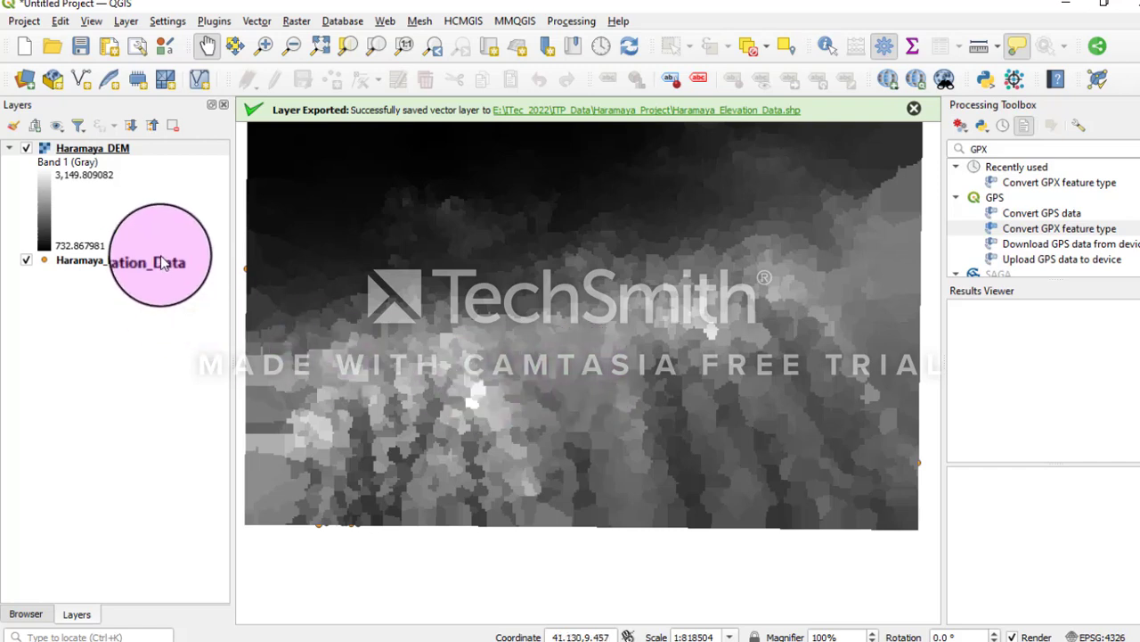
Open the Grid (Inverse Distance to a Power) analysis for Haramaya_Elevation_Data and take the Z value from the elevation field
{"action": "left_click", "coordinate": [296, 21]}
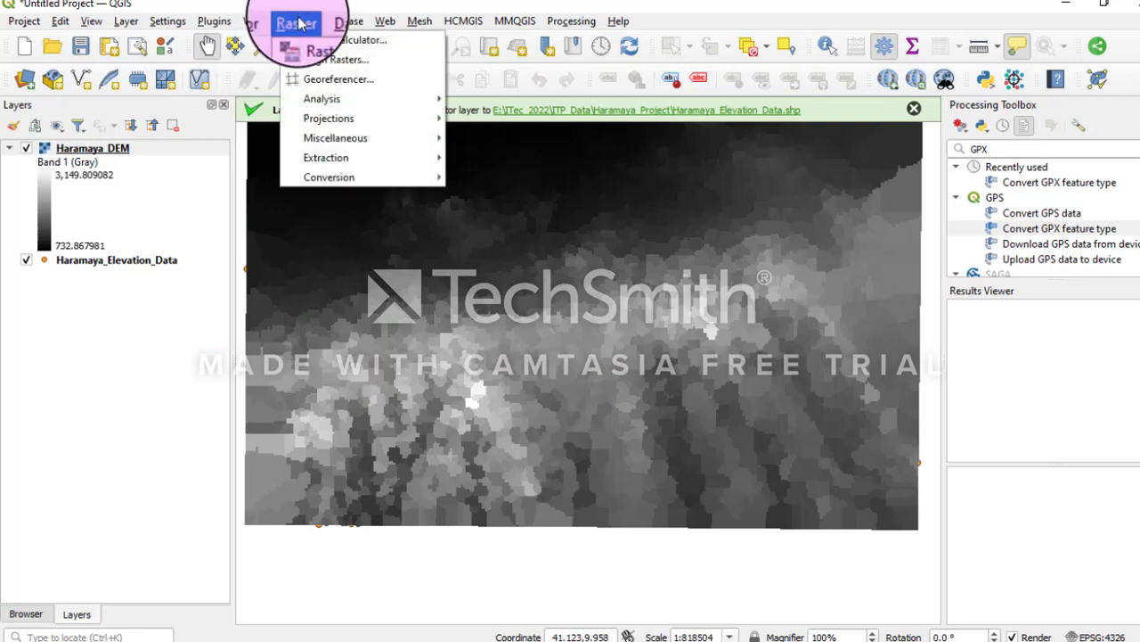
{"action": "mouse_move", "coordinate": [345, 110]}
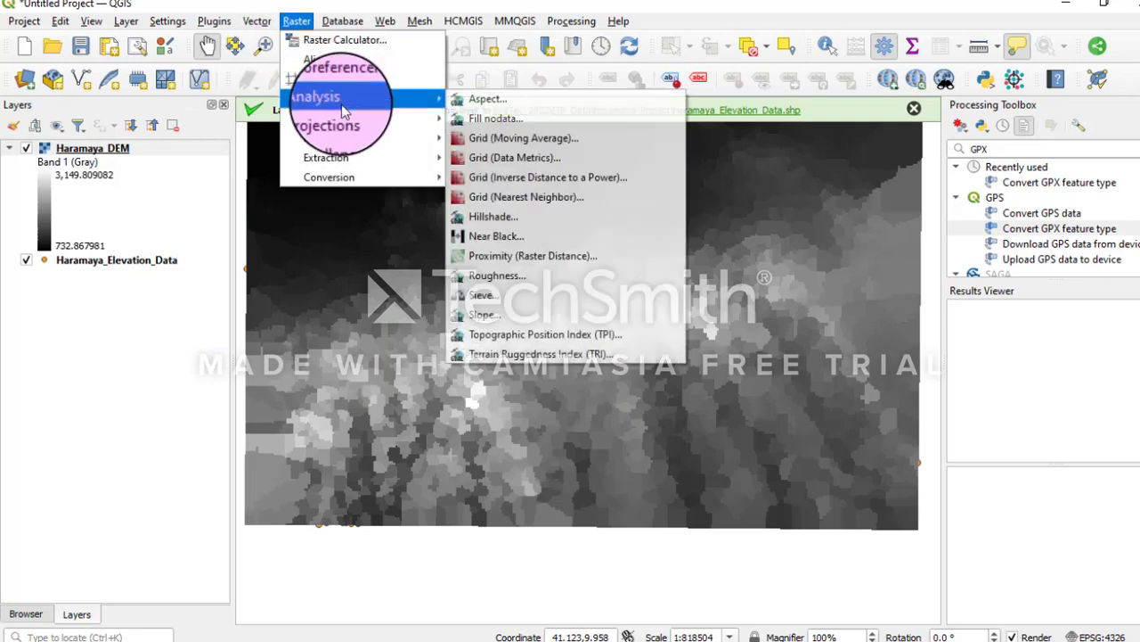
{"action": "left_click", "coordinate": [529, 178]}
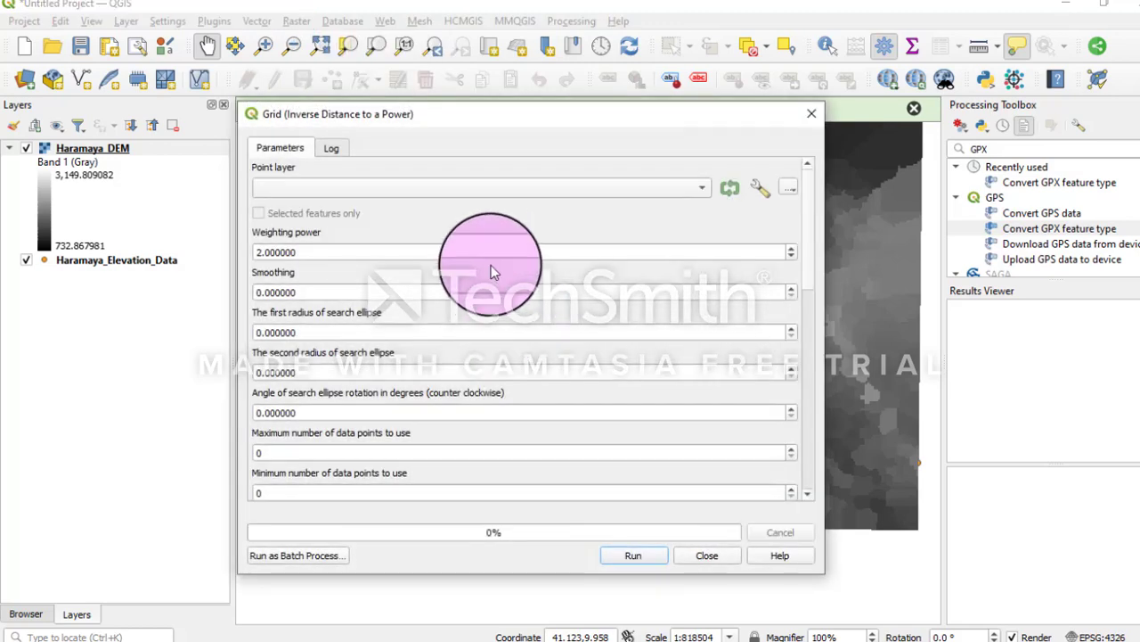
{"action": "left_click", "coordinate": [661, 192]}
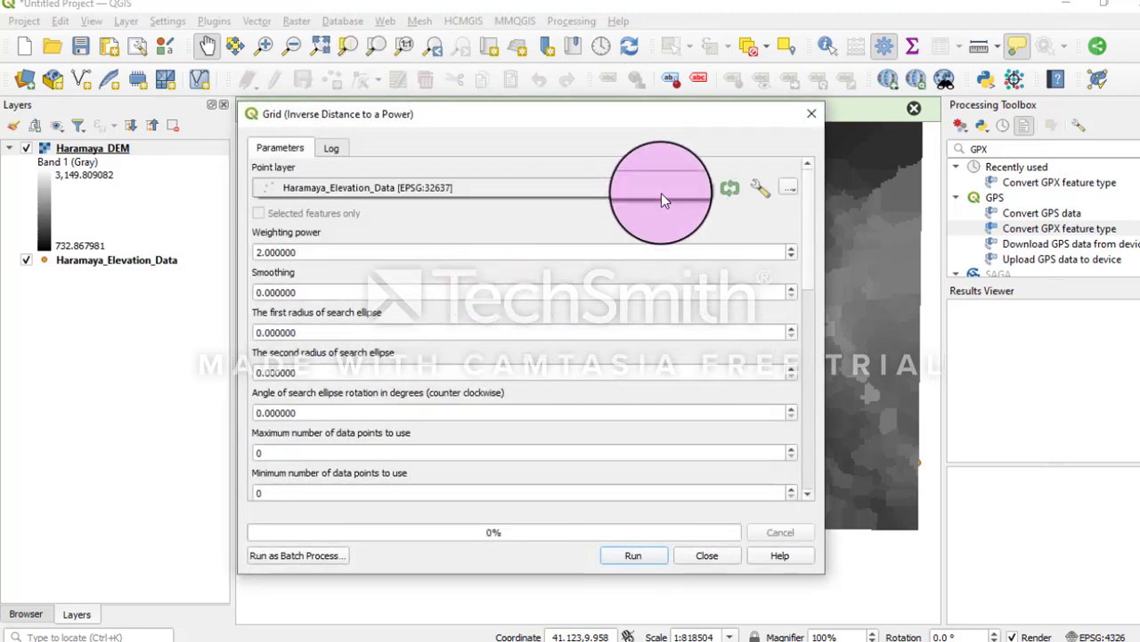
{"action": "left_click", "coordinate": [453, 190]}
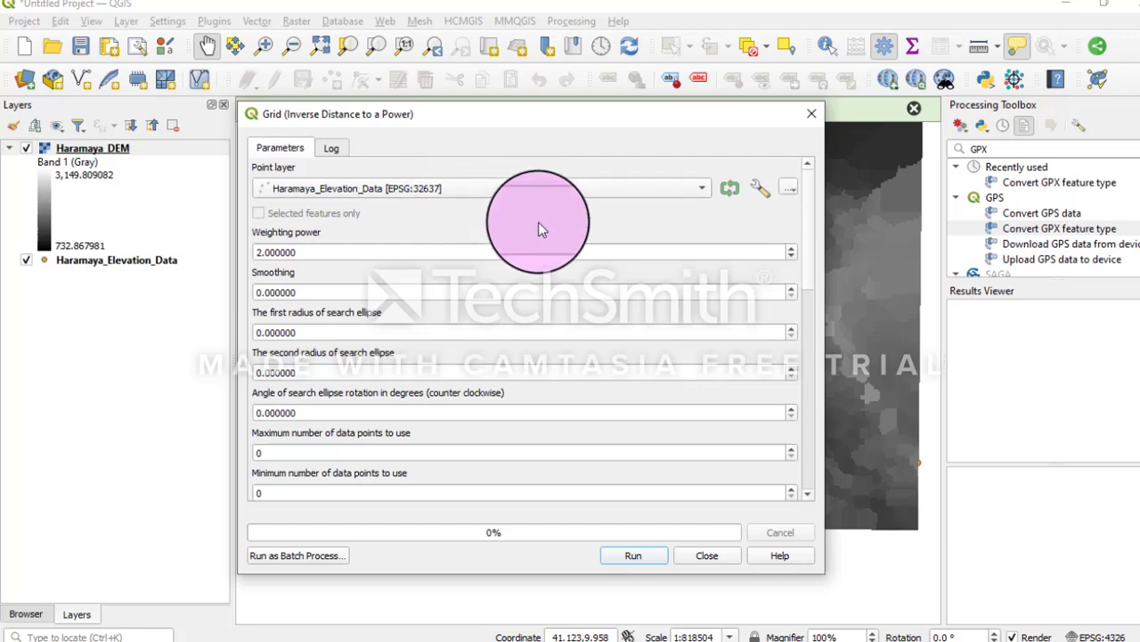
{"action": "left_click_drag", "start_coordinate": [808, 266], "coordinate": [801, 349]}
{"action": "left_click", "coordinate": [744, 360]}
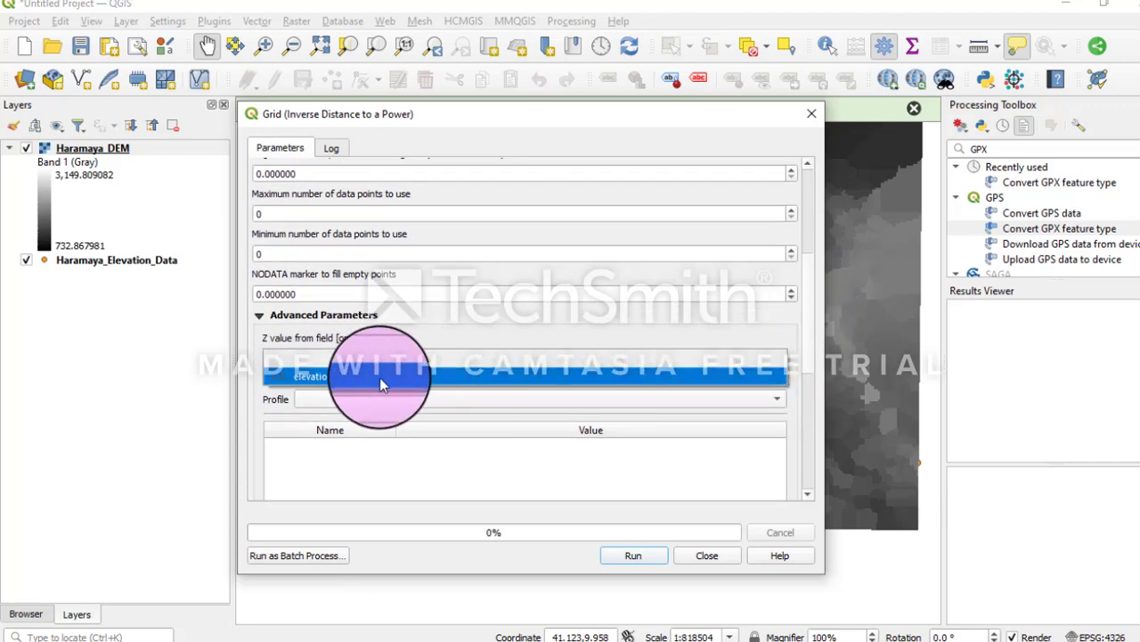
{"action": "left_click", "coordinate": [345, 379]}
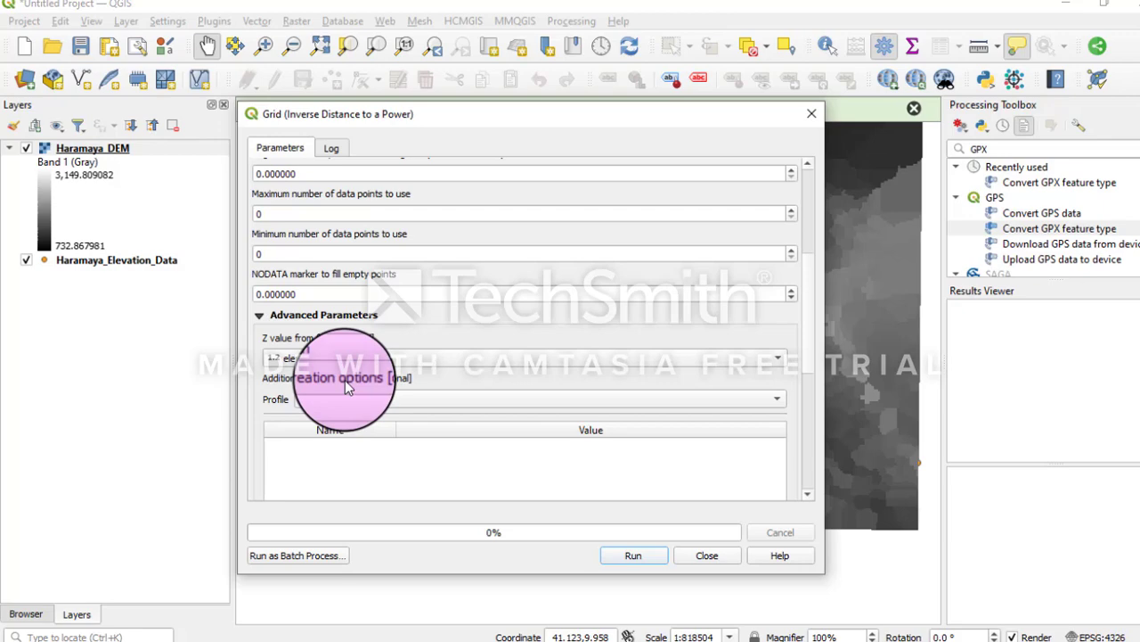
Set the IDW output raster to save as Haramaya_DEM_IDW in TIF format in the Haramaya_Project folder
{"action": "scroll", "coordinate": [804, 405], "scroll_direction": "down", "scroll_amount": 3}
{"action": "scroll", "coordinate": [804, 405], "scroll_direction": "down", "scroll_amount": 3}
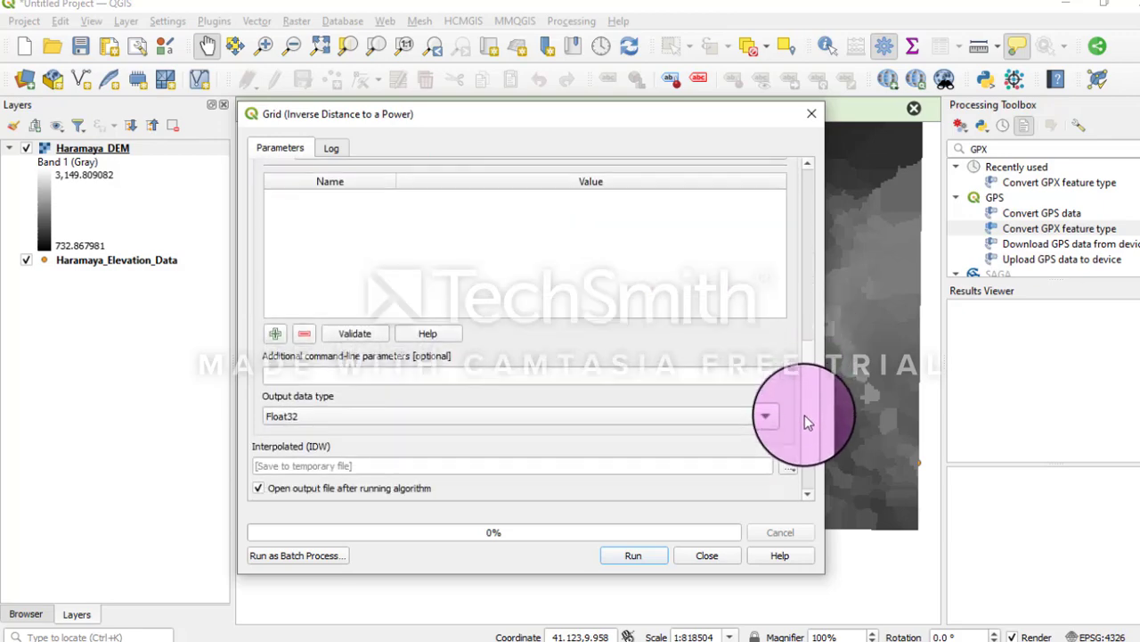
{"action": "scroll", "coordinate": [804, 421], "scroll_direction": "down", "scroll_amount": 2}
{"action": "left_click", "coordinate": [789, 418]}
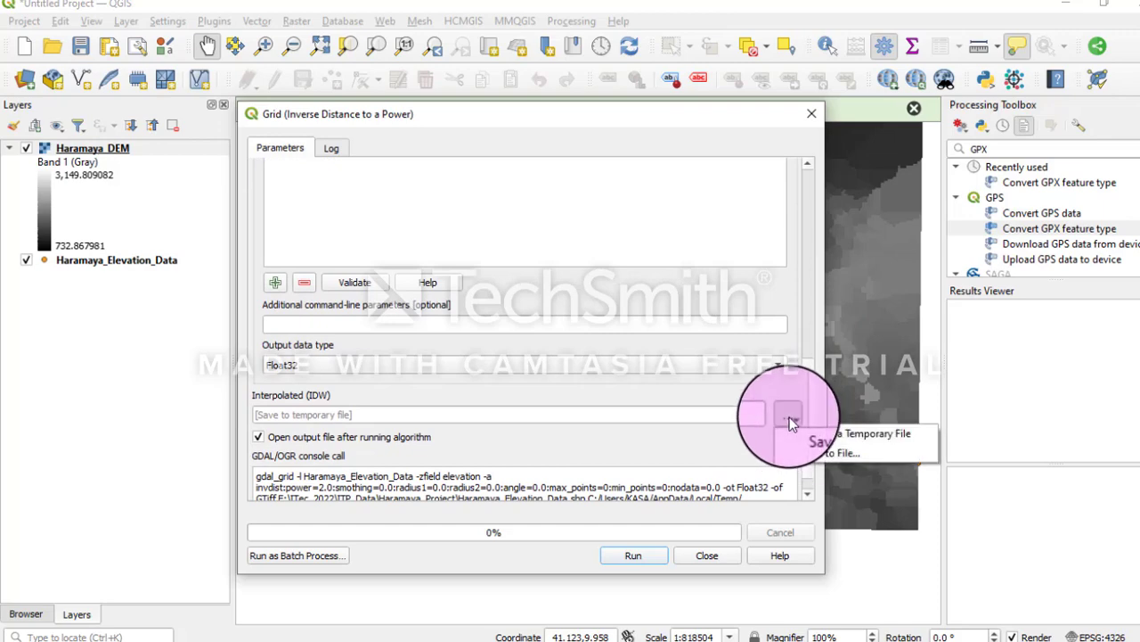
{"action": "left_click", "coordinate": [847, 453]}
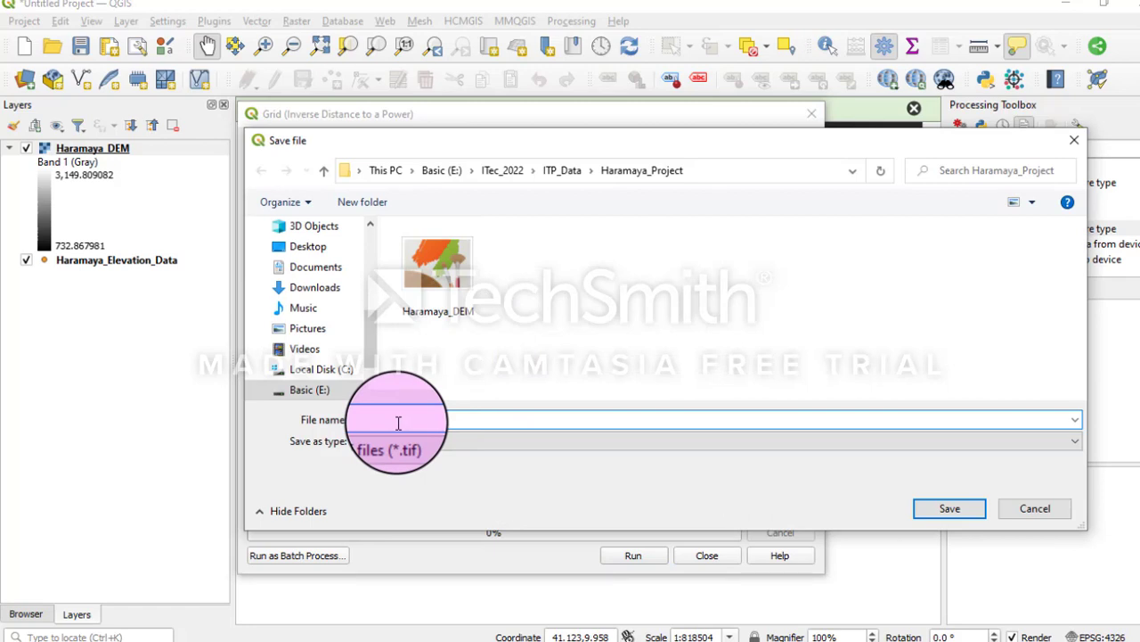
{"action": "left_click", "coordinate": [399, 422]}
{"action": "type", "text": "Haramaya_"}
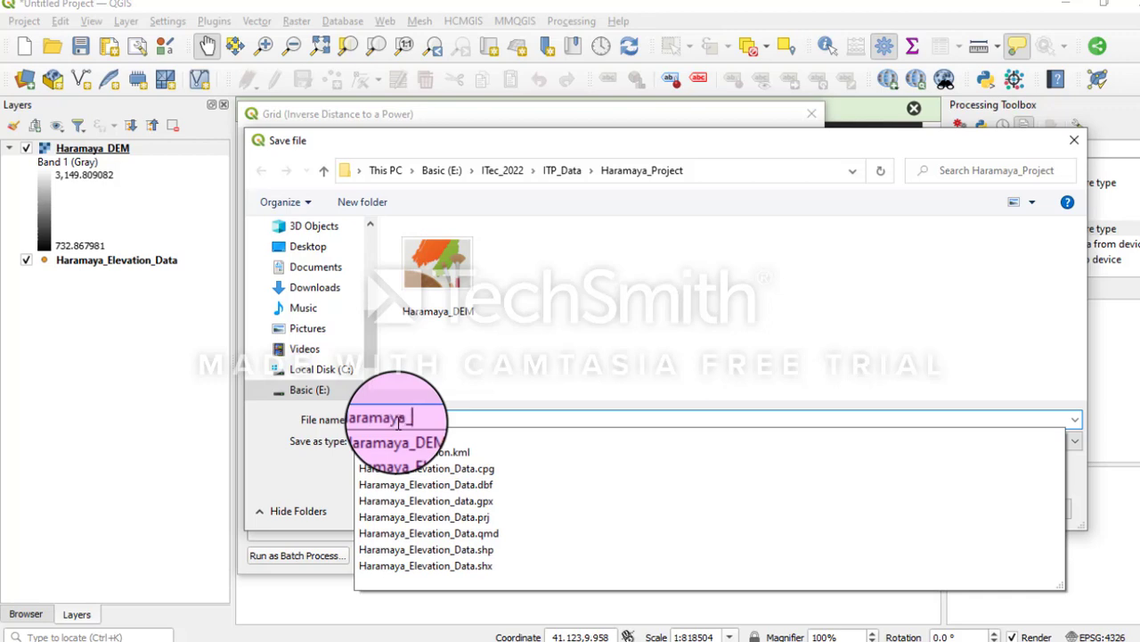
{"action": "type", "text": "DEM_IDW"}
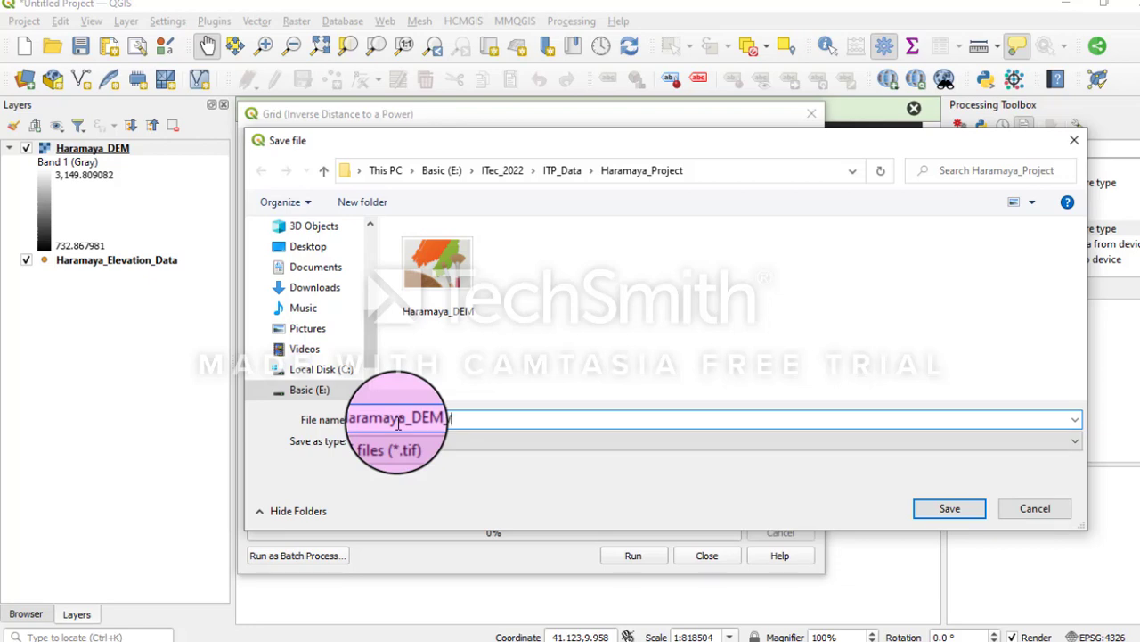
{"action": "left_click", "coordinate": [862, 441]}
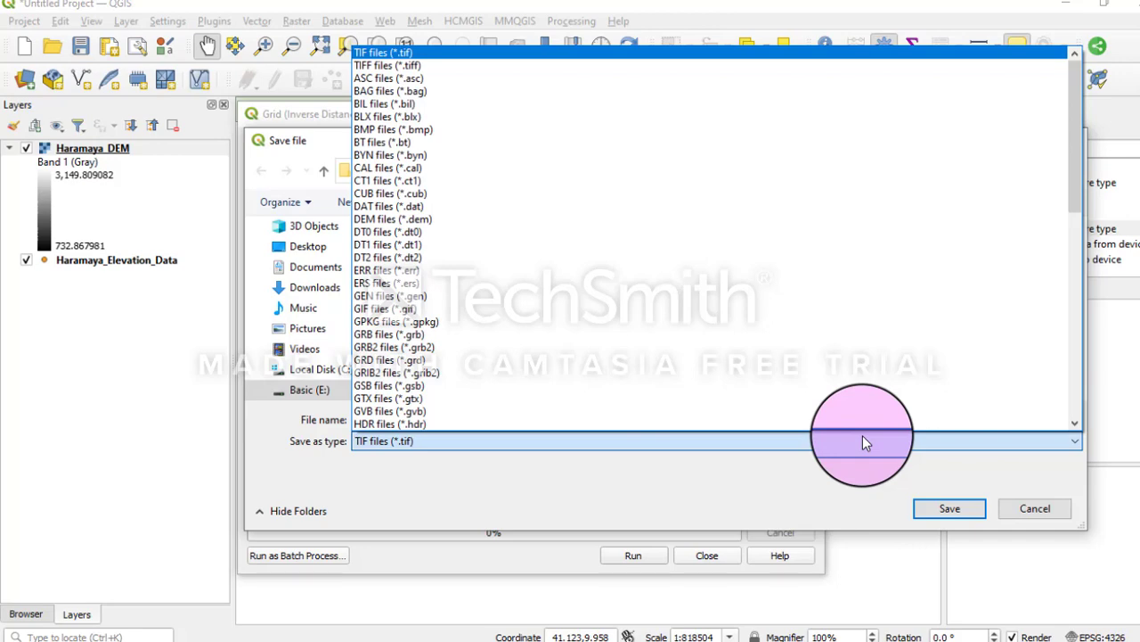
{"action": "left_click", "coordinate": [862, 439]}
{"action": "left_click", "coordinate": [944, 507]}
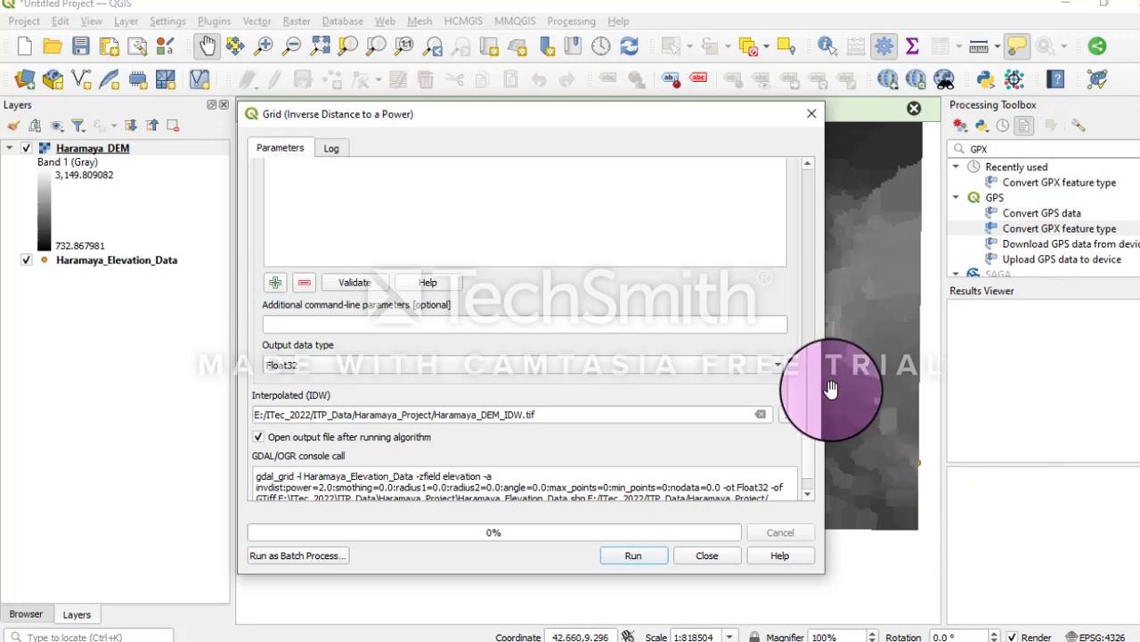
Run the Grid (Inverse Distance to a Power) interpolation, close its dialog and inspect the resulting raster on the map
{"action": "scroll", "coordinate": [809, 397], "scroll_direction": "down", "scroll_amount": 1}
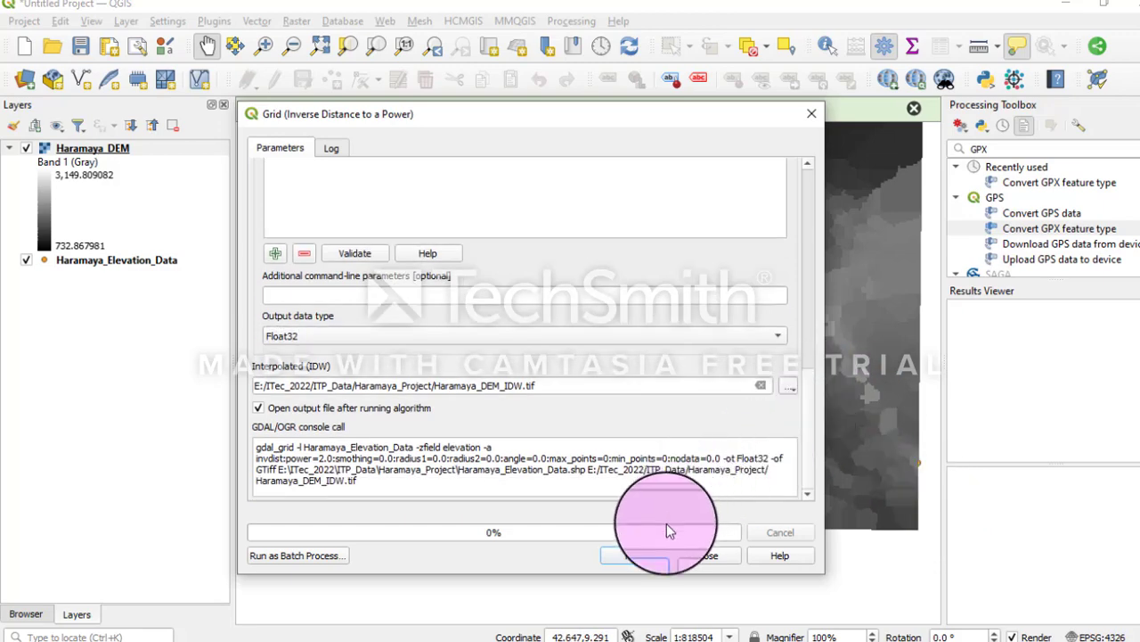
{"action": "left_click", "coordinate": [640, 555]}
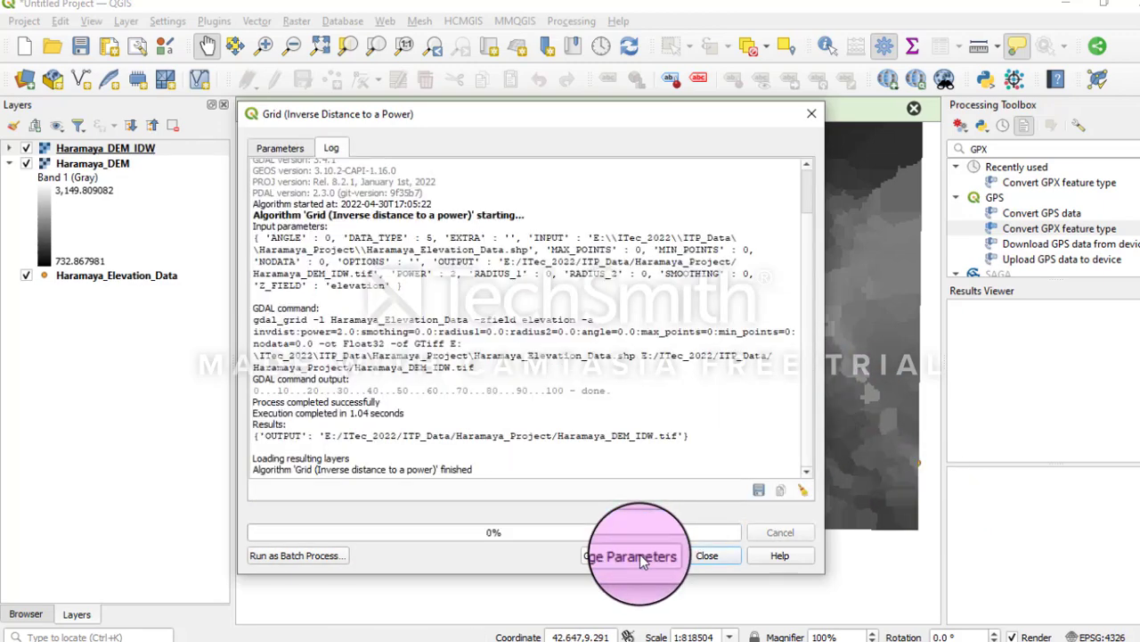
{"action": "left_click", "coordinate": [707, 555]}
{"action": "left_click_drag", "start_coordinate": [547, 392], "coordinate": [551, 359]}
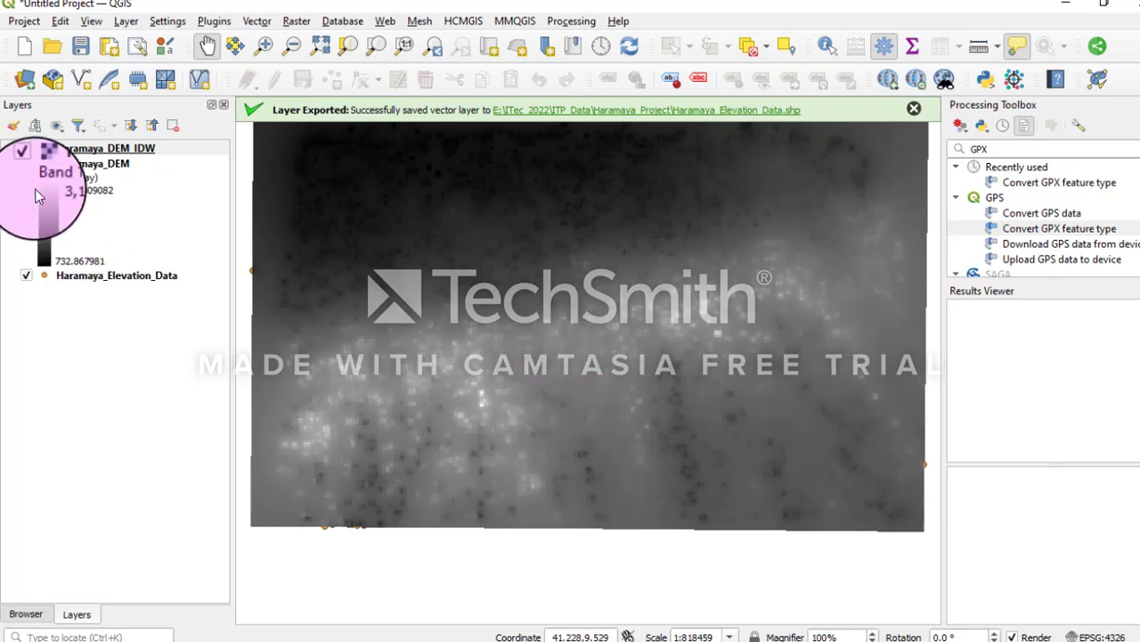
Collapse the legends of both DEM layers and switch Haramaya_DEM_IDW off and on to compare the two rasters
{"action": "left_click", "coordinate": [9, 163]}
{"action": "left_click", "coordinate": [10, 149]}
{"action": "left_click", "coordinate": [11, 150]}
{"action": "left_click", "coordinate": [9, 161]}
{"action": "left_click", "coordinate": [11, 149]}
{"action": "left_click", "coordinate": [10, 150]}
{"action": "left_click", "coordinate": [10, 163]}
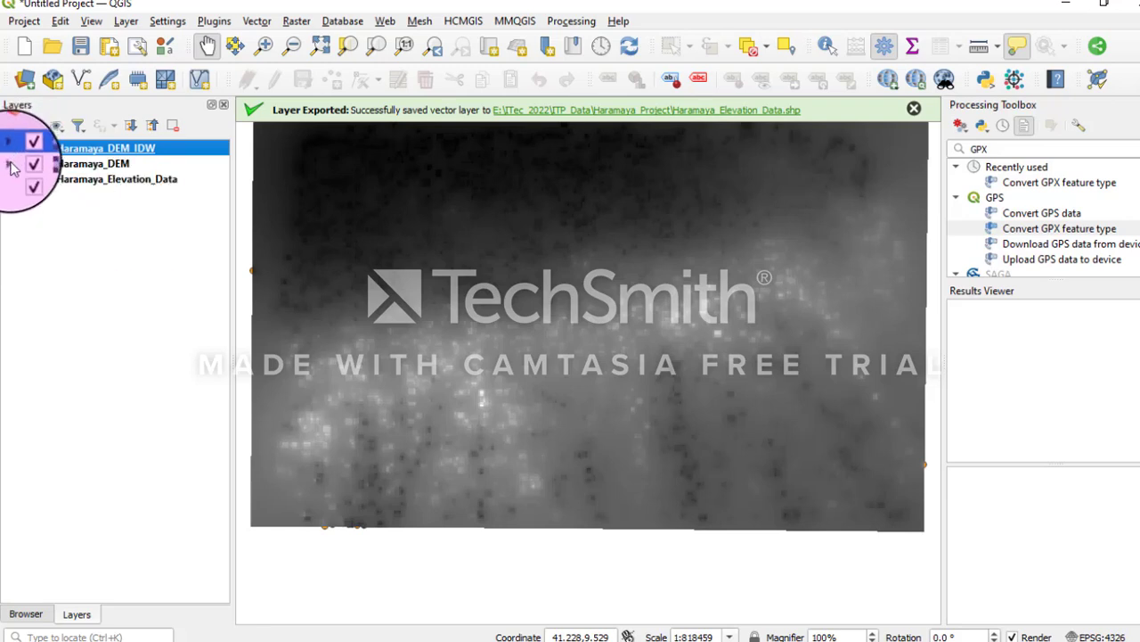
{"action": "left_click", "coordinate": [26, 149]}
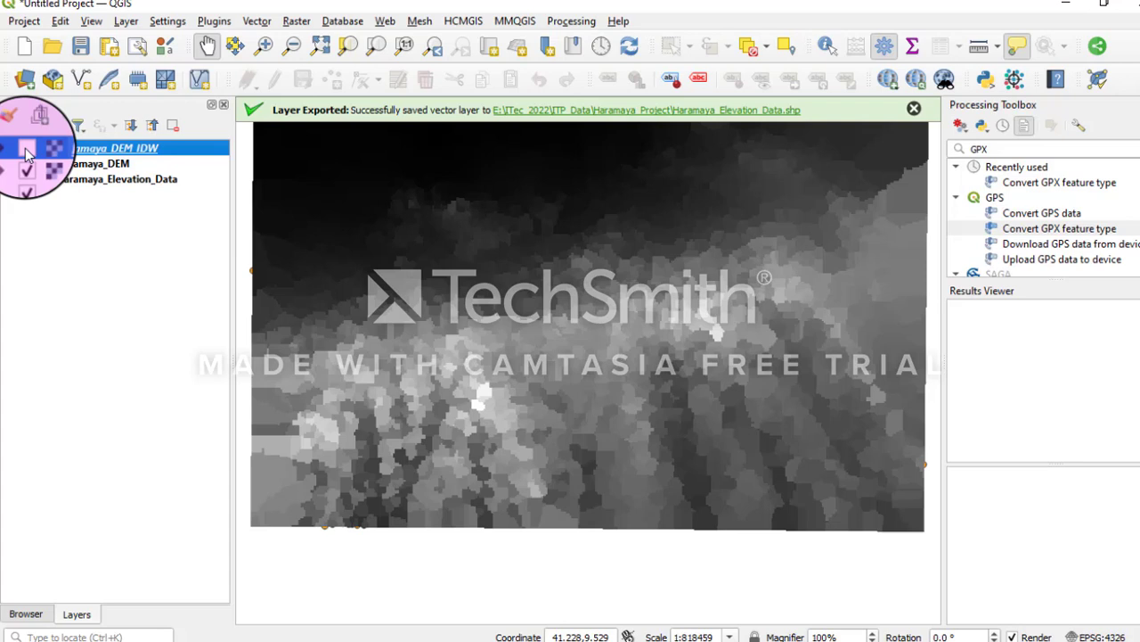
{"action": "left_click", "coordinate": [27, 149]}
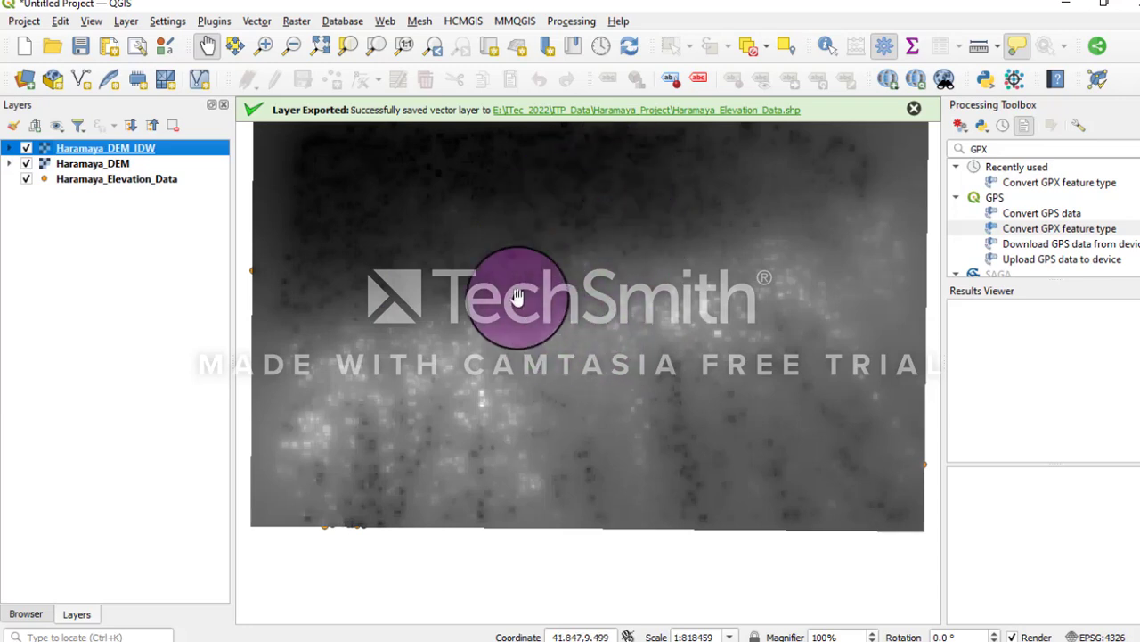
Open the symbology properties of Haramaya_DEM_IDW, set the render type to Singleband pseudocolor and check the min/max value settings
{"action": "right_click", "coordinate": [82, 151]}
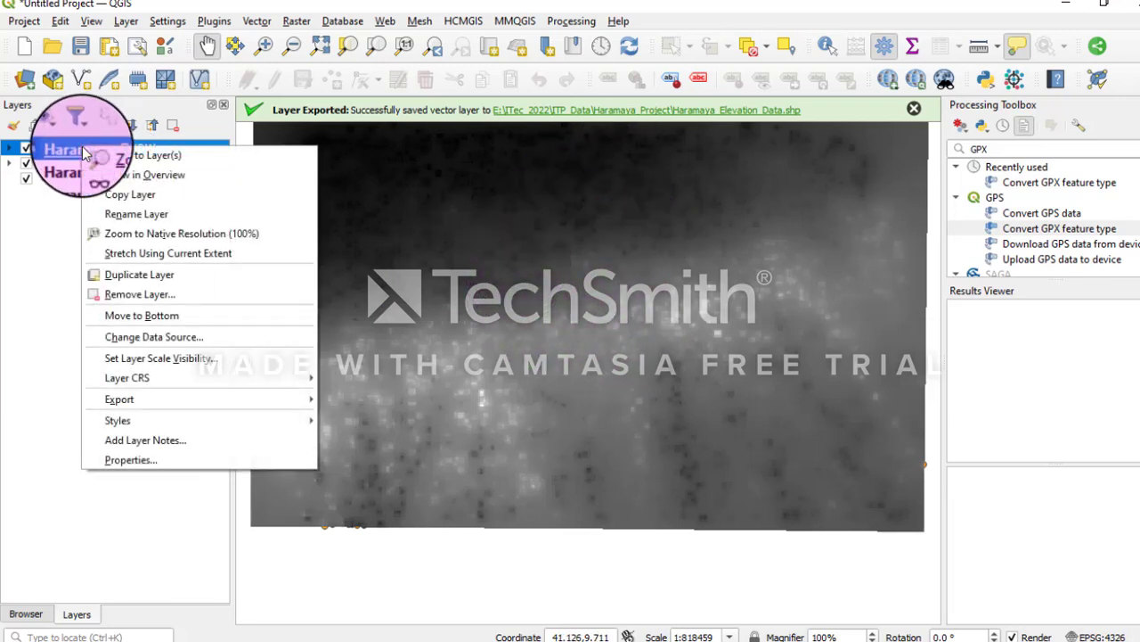
{"action": "left_click", "coordinate": [144, 459]}
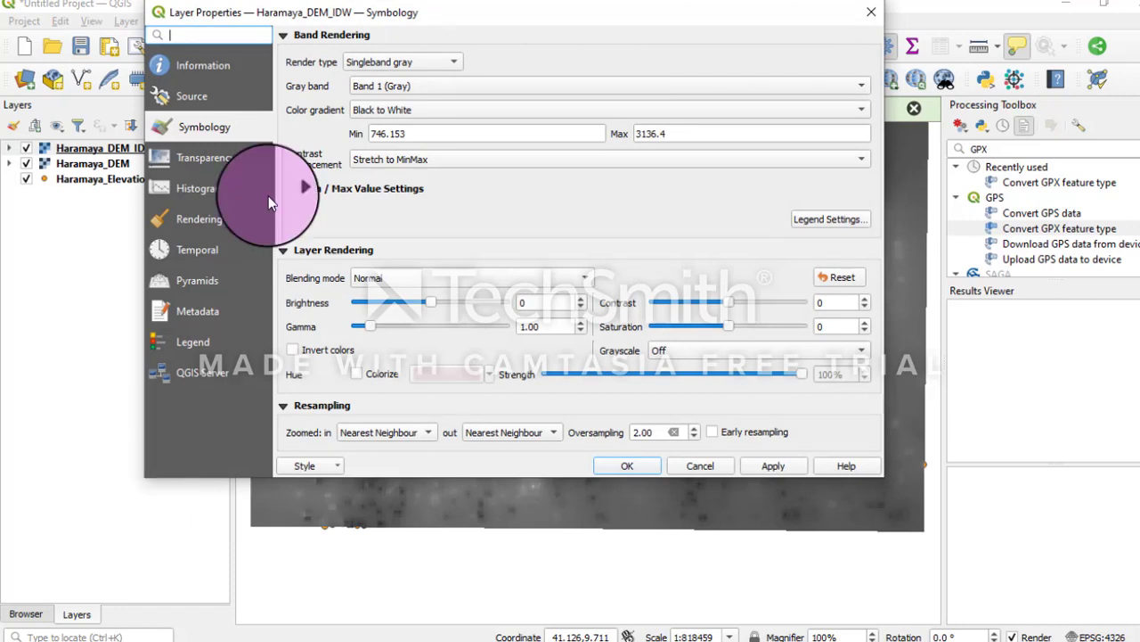
{"action": "left_click", "coordinate": [417, 64]}
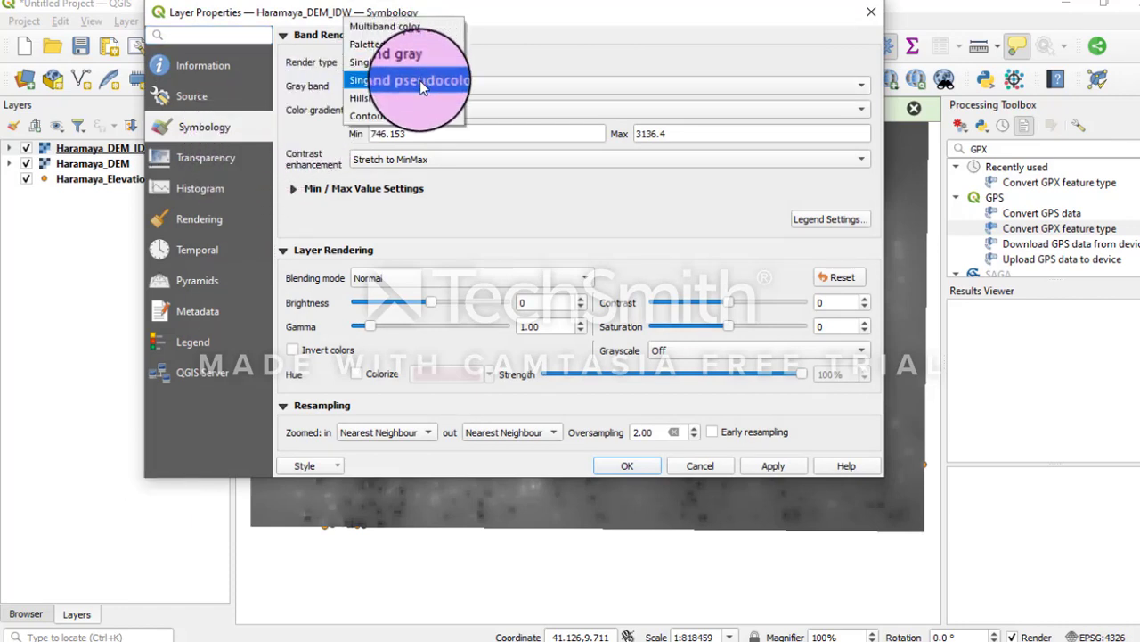
{"action": "left_click", "coordinate": [420, 80]}
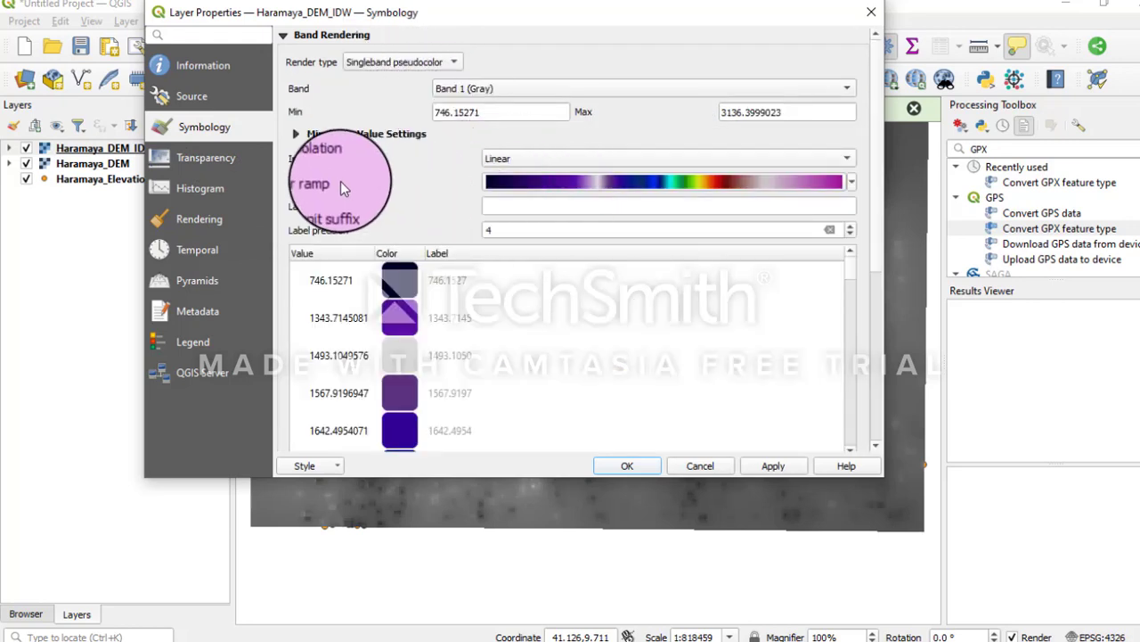
{"action": "left_click", "coordinate": [298, 135]}
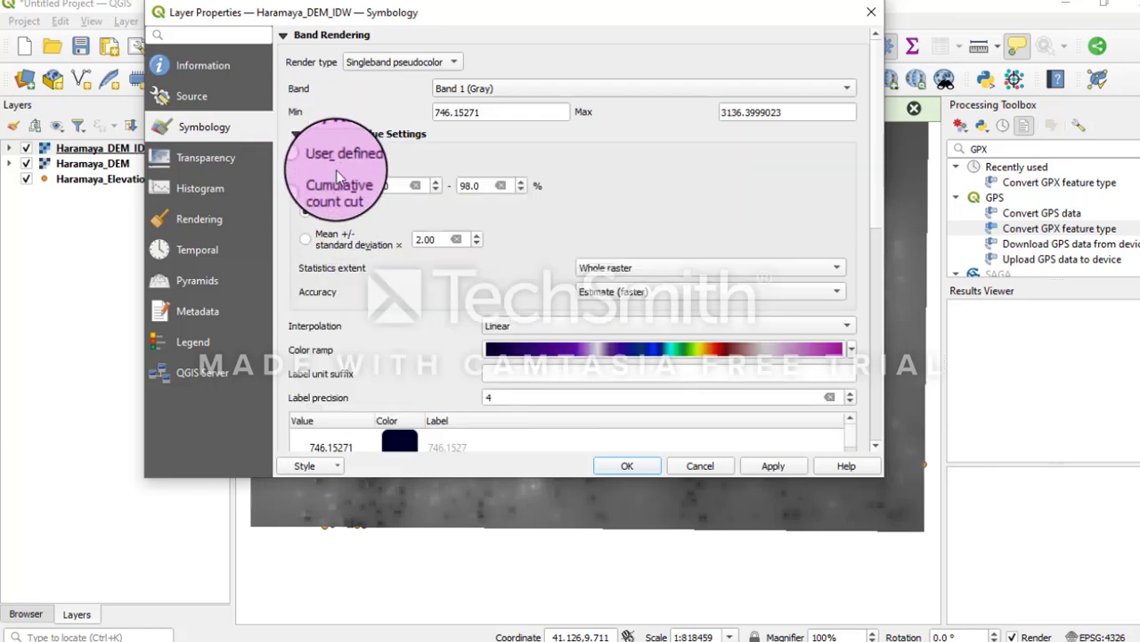
{"action": "left_click", "coordinate": [293, 134]}
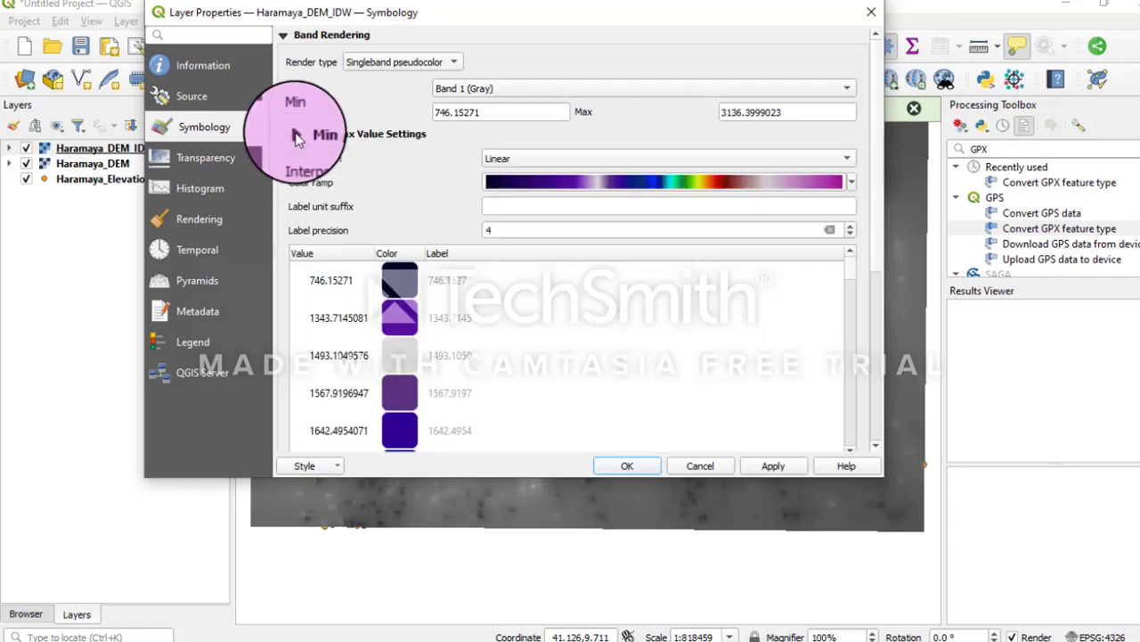
Browse the cpt-city color ramps and apply the elevation palette from the Topography theme as the color ramp
{"action": "left_click", "coordinate": [537, 187]}
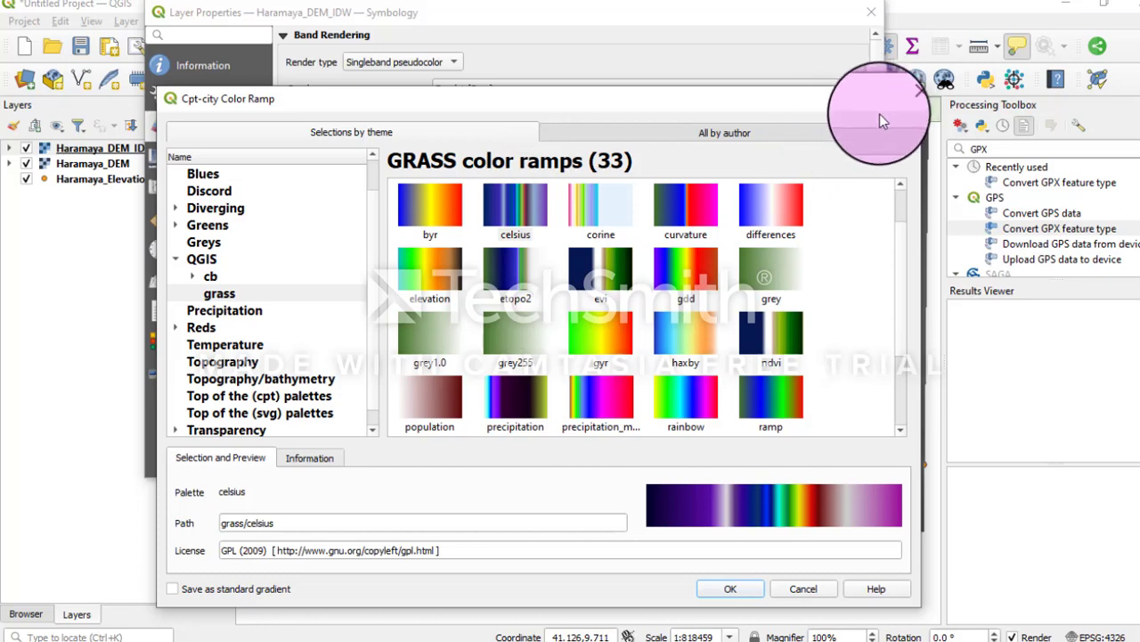
{"action": "scroll", "coordinate": [898, 354], "scroll_direction": "down", "scroll_amount": 1}
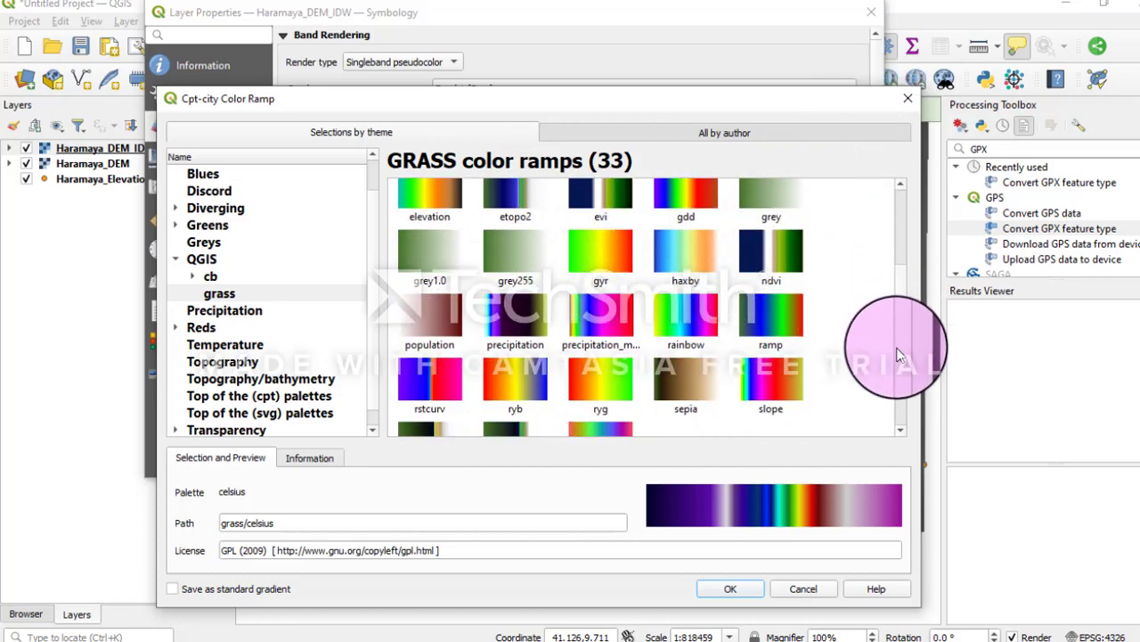
{"action": "scroll", "coordinate": [898, 355], "scroll_direction": "down", "scroll_amount": 1}
{"action": "scroll", "coordinate": [896, 321], "scroll_direction": "up", "scroll_amount": 3}
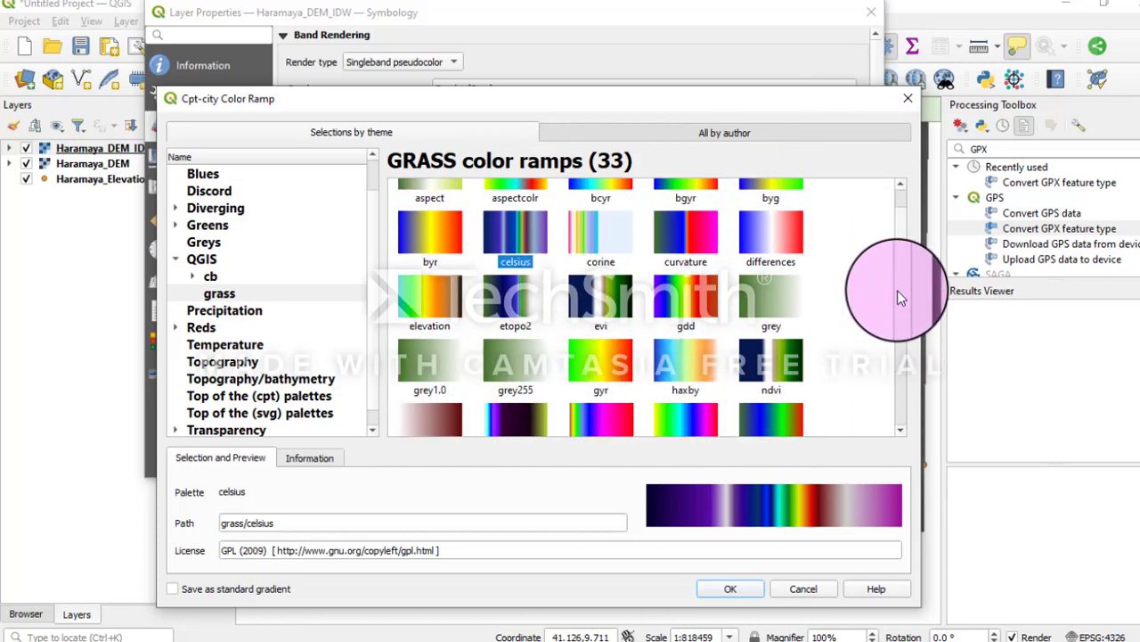
{"action": "scroll", "coordinate": [897, 288], "scroll_direction": "up", "scroll_amount": 1}
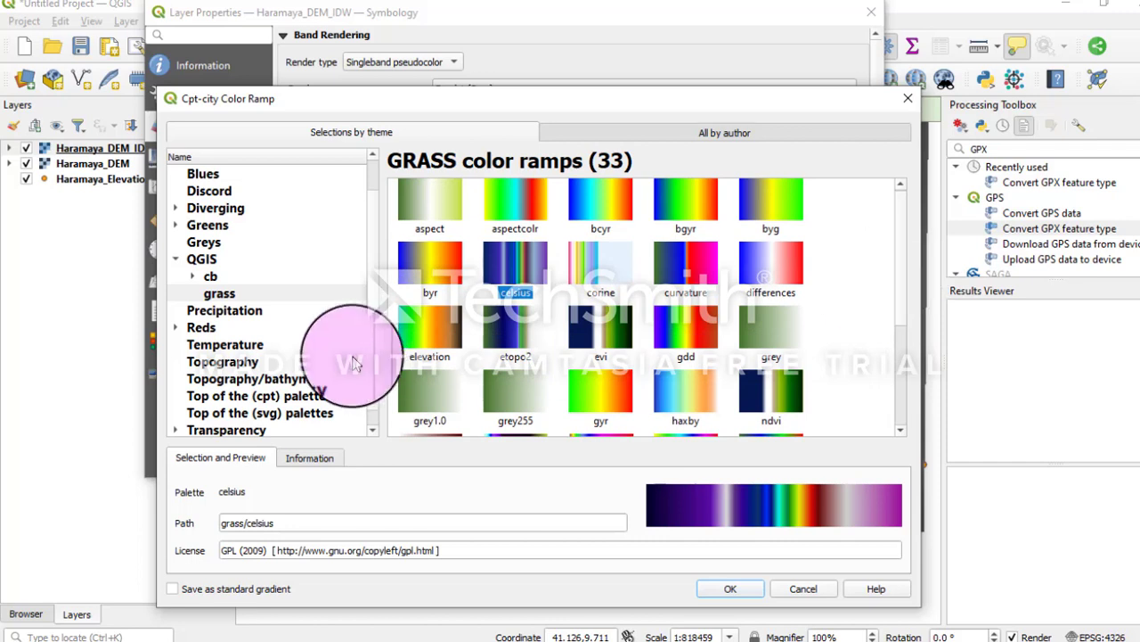
{"action": "left_click", "coordinate": [253, 363]}
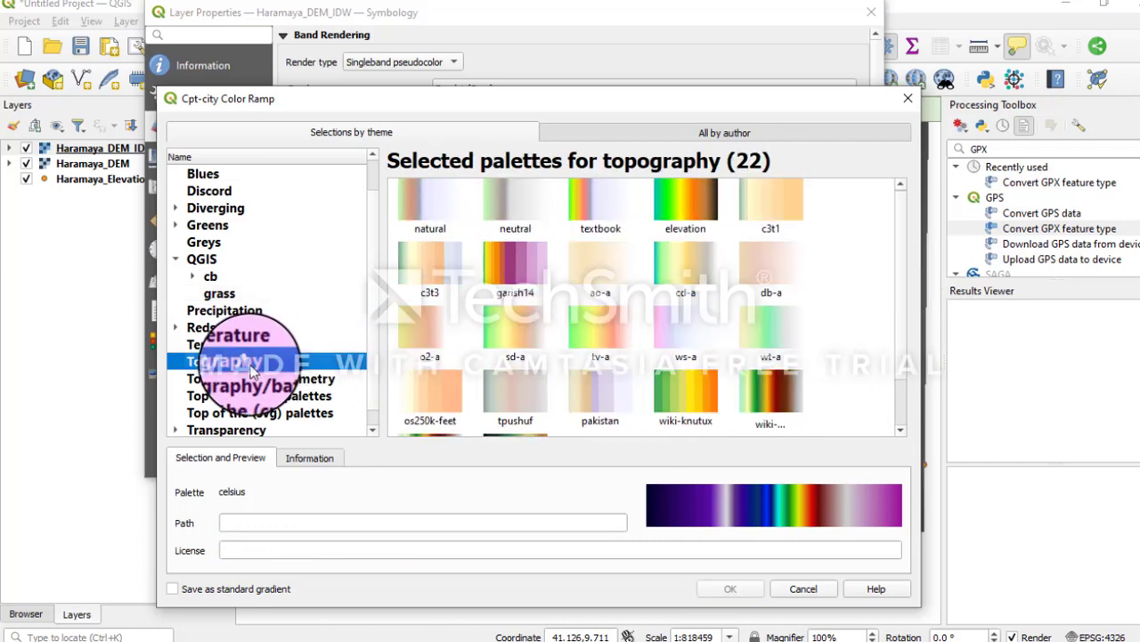
{"action": "left_click", "coordinate": [691, 200]}
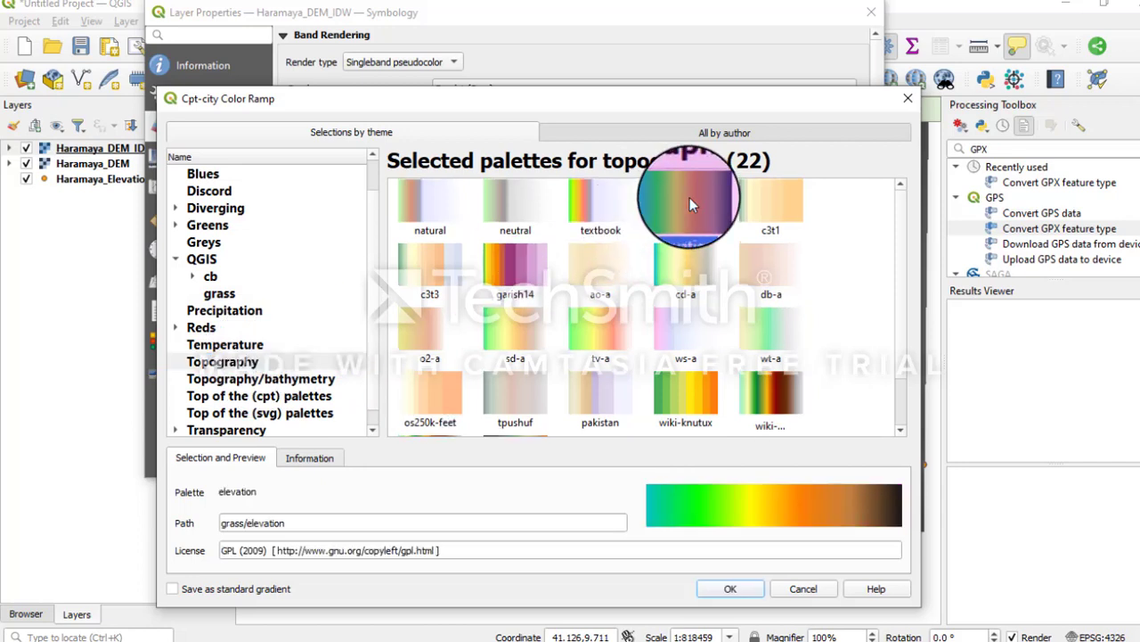
{"action": "left_click", "coordinate": [785, 402]}
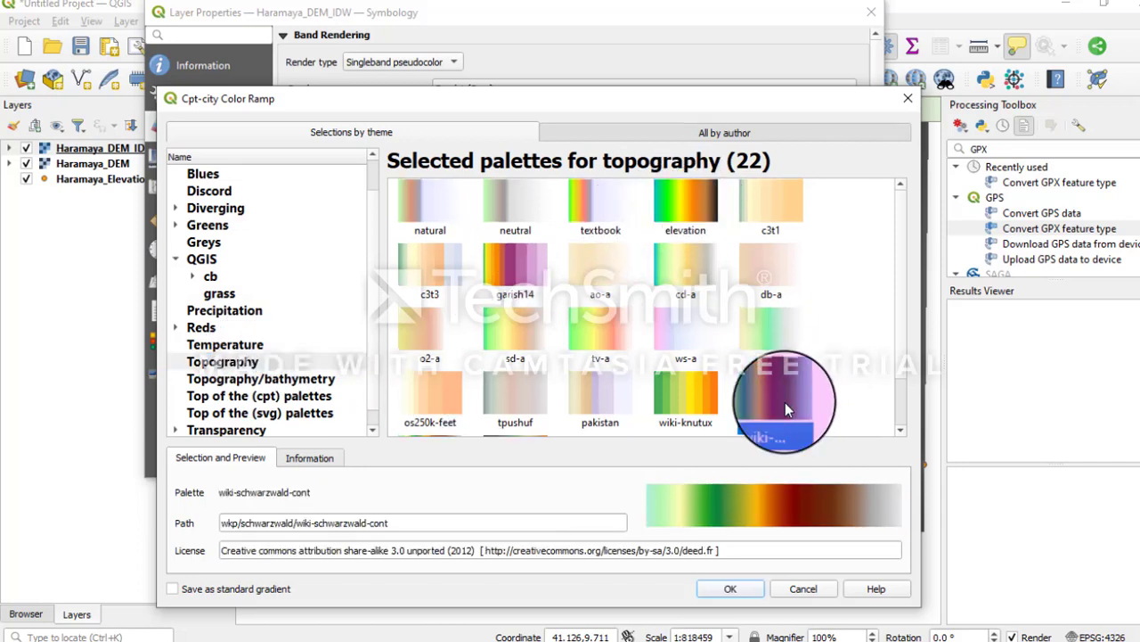
{"action": "left_click", "coordinate": [700, 209]}
{"action": "left_click", "coordinate": [736, 590]}
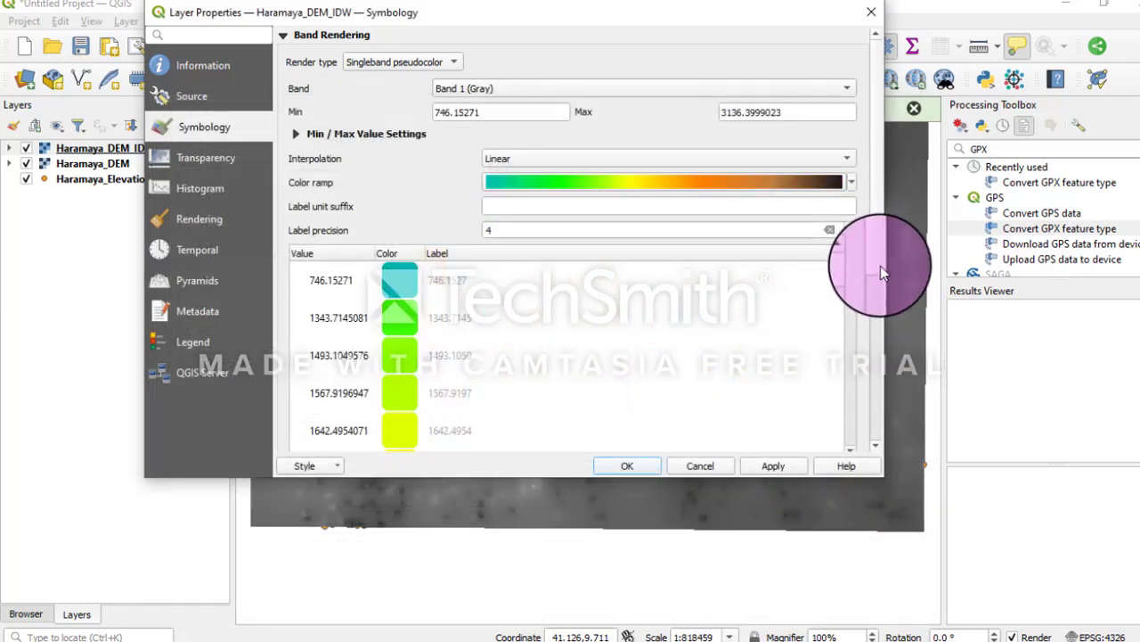
Turn off the continuous legend in the legend settings of Haramaya_DEM_IDW
{"action": "left_click_drag", "start_coordinate": [879, 247], "coordinate": [877, 355]}
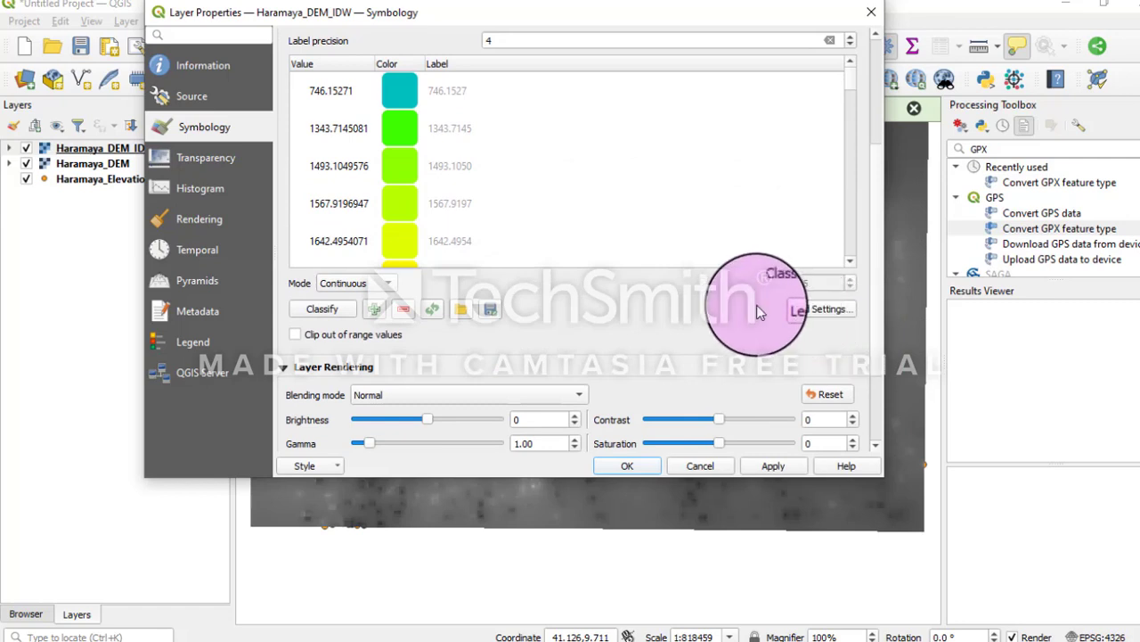
{"action": "left_click", "coordinate": [810, 310]}
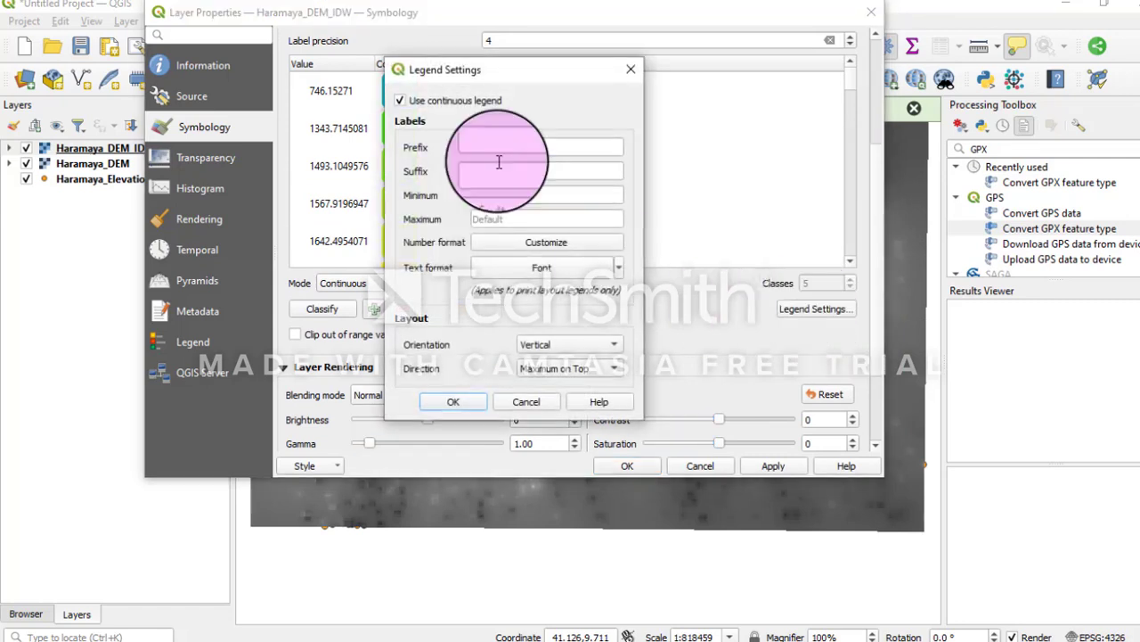
{"action": "left_click", "coordinate": [461, 105]}
{"action": "left_click", "coordinate": [453, 401]}
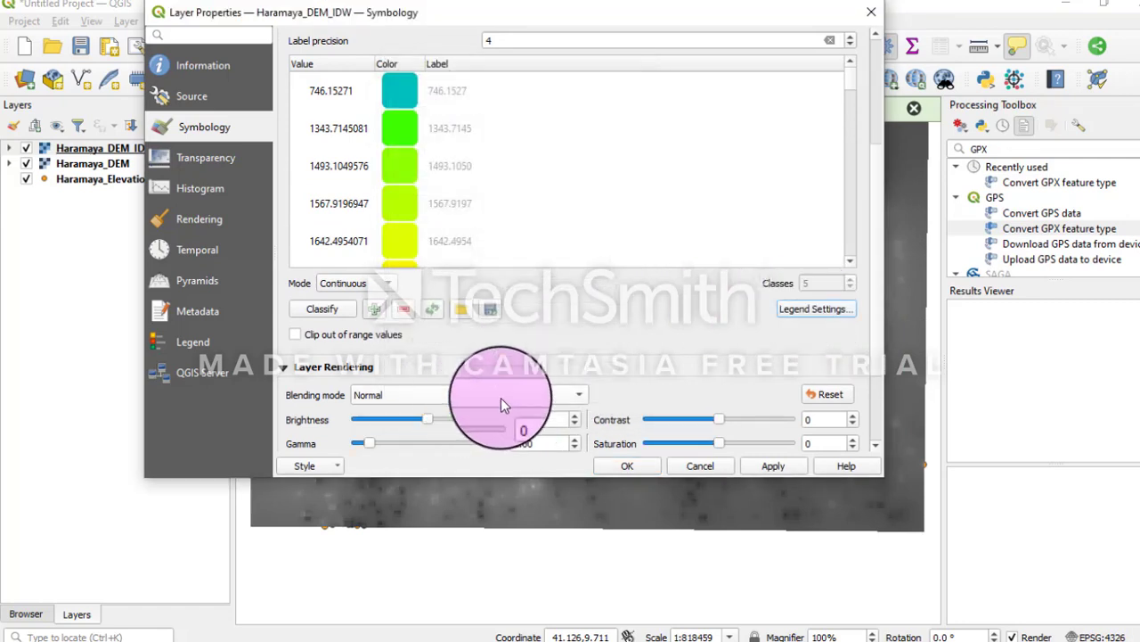
Set the classification mode to Equal Interval with 5 classes and apply the symbology to Haramaya_DEM_IDW
{"action": "left_click", "coordinate": [355, 284]}
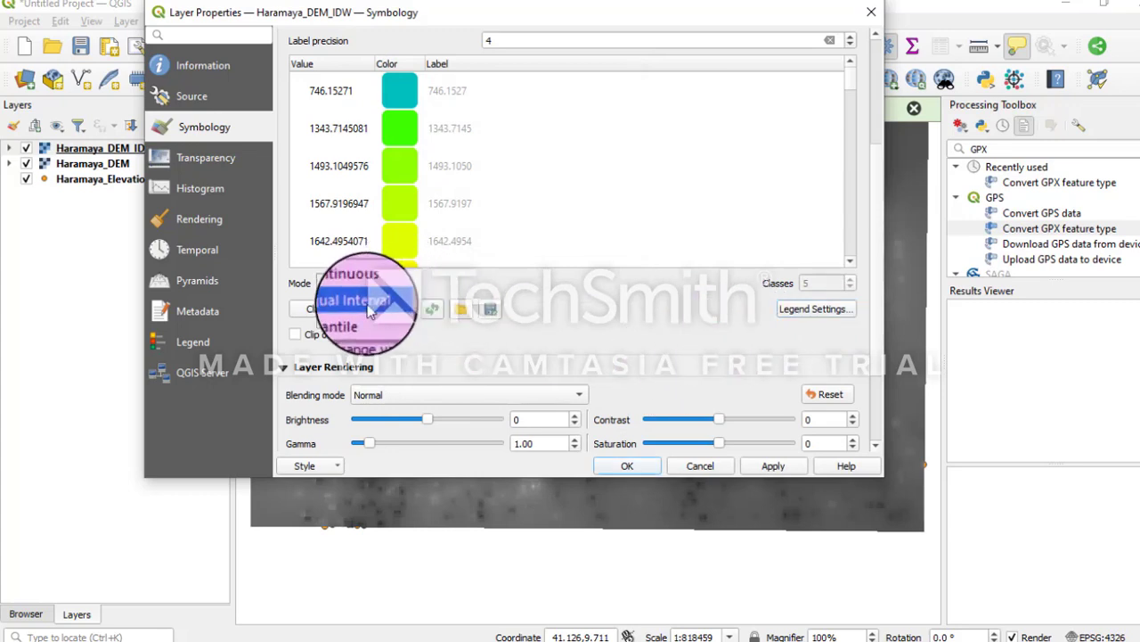
{"action": "left_click", "coordinate": [364, 311]}
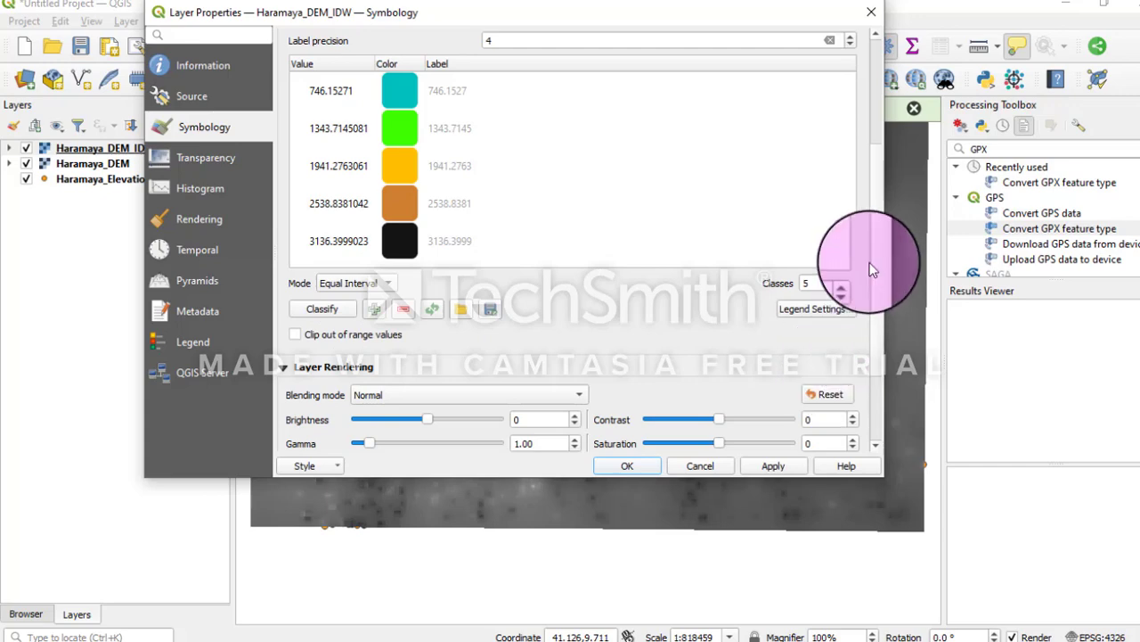
{"action": "left_click_drag", "start_coordinate": [877, 267], "coordinate": [876, 217]}
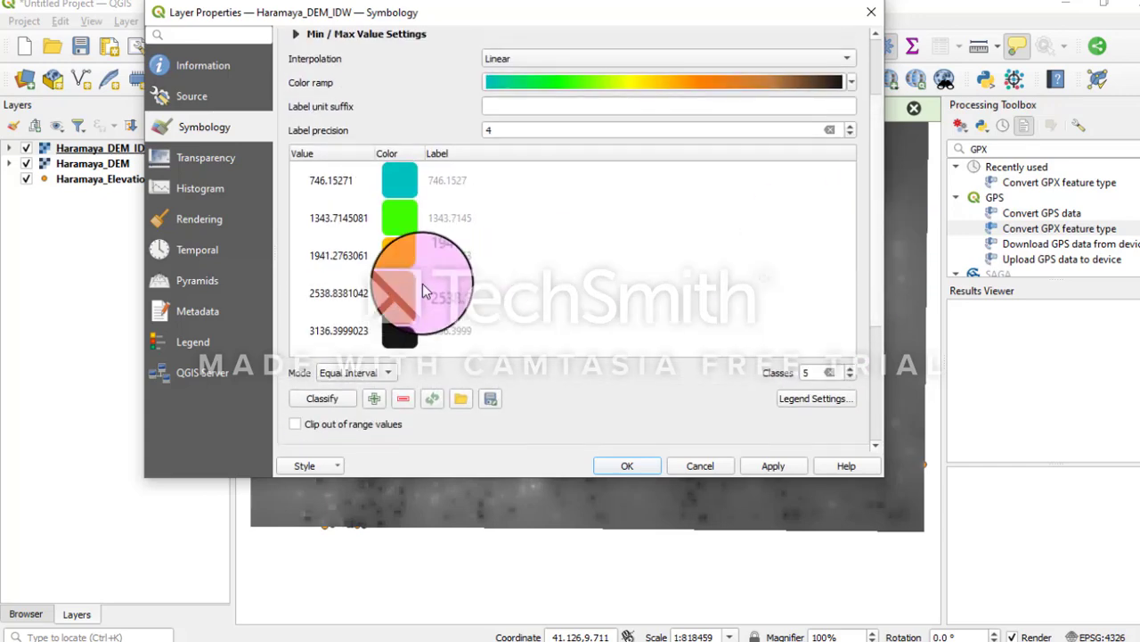
{"action": "left_click", "coordinate": [786, 467]}
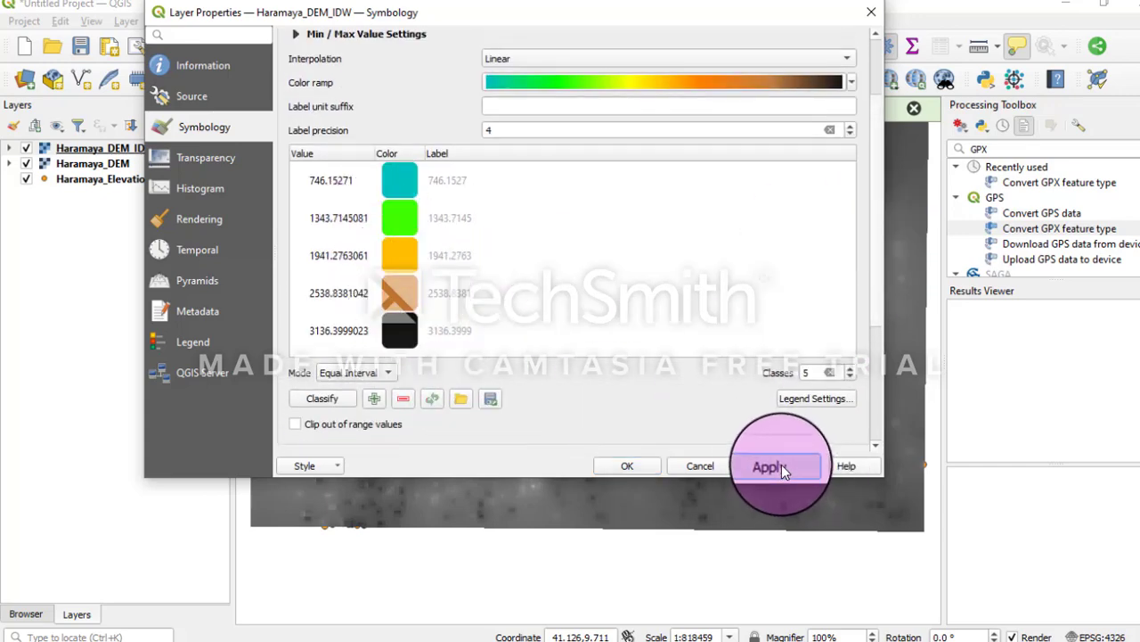
{"action": "left_click", "coordinate": [652, 465]}
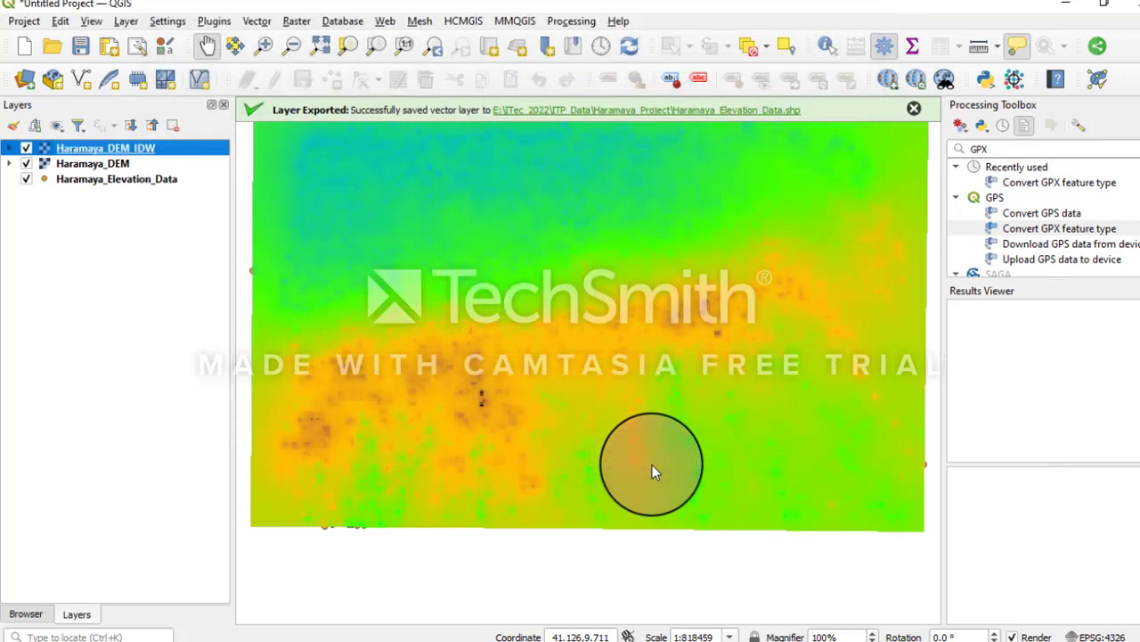
Expand the Haramaya_DEM_IDW legend and examine how its elevation classes are distributed across the map
{"action": "left_click_drag", "start_coordinate": [579, 394], "coordinate": [577, 368]}
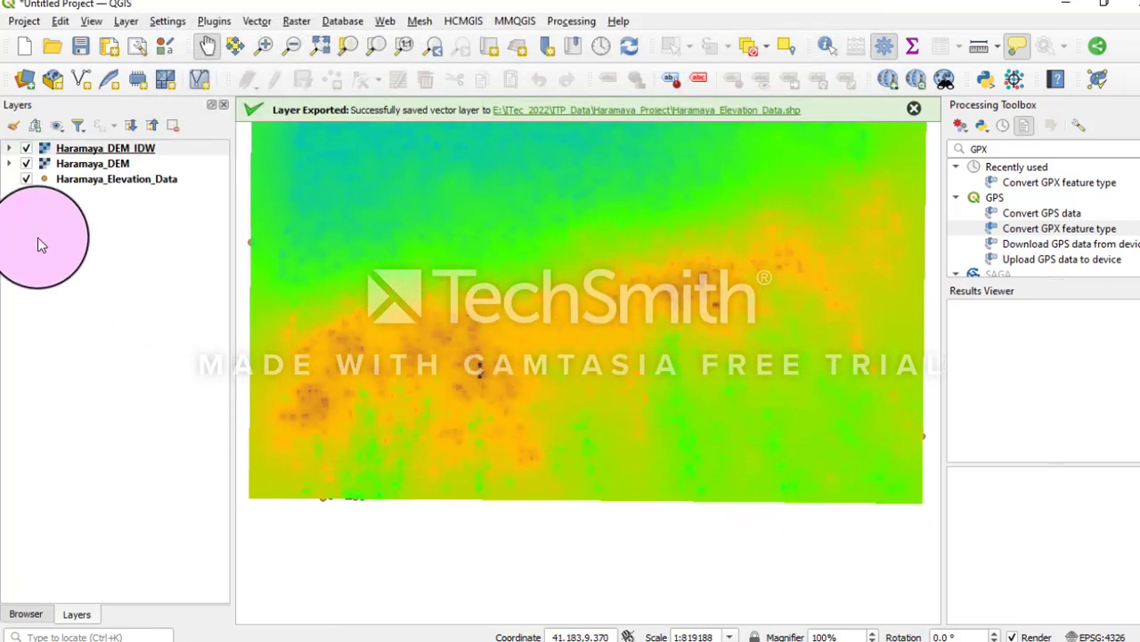
{"action": "left_click", "coordinate": [11, 148]}
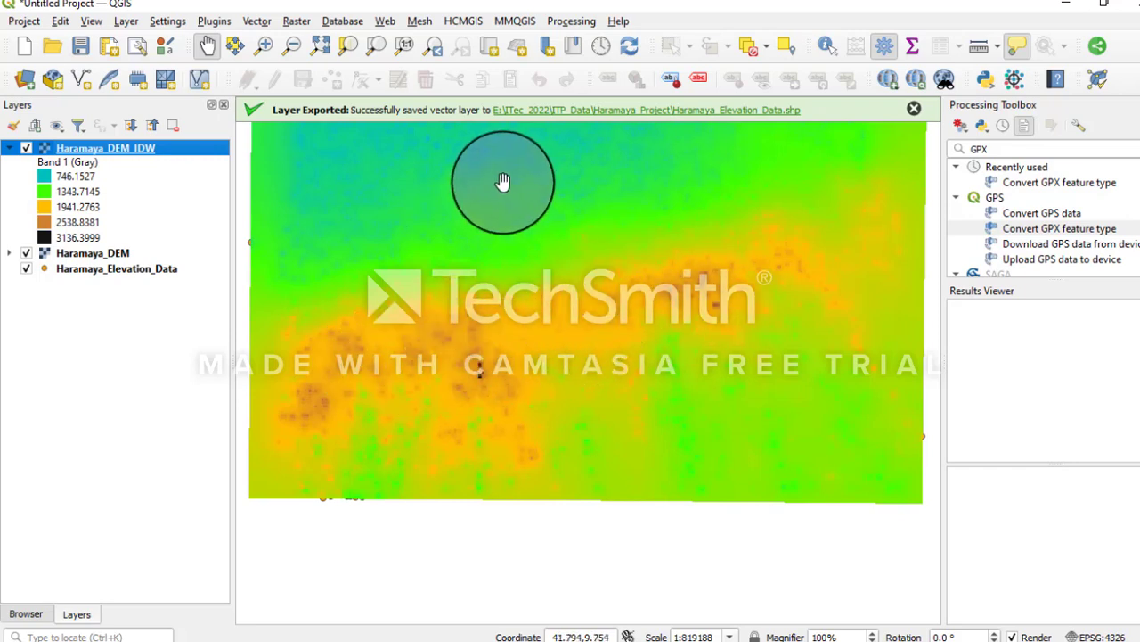
{"action": "left_click_drag", "start_coordinate": [503, 182], "coordinate": [509, 258]}
{"action": "left_click_drag", "start_coordinate": [593, 276], "coordinate": [565, 234]}
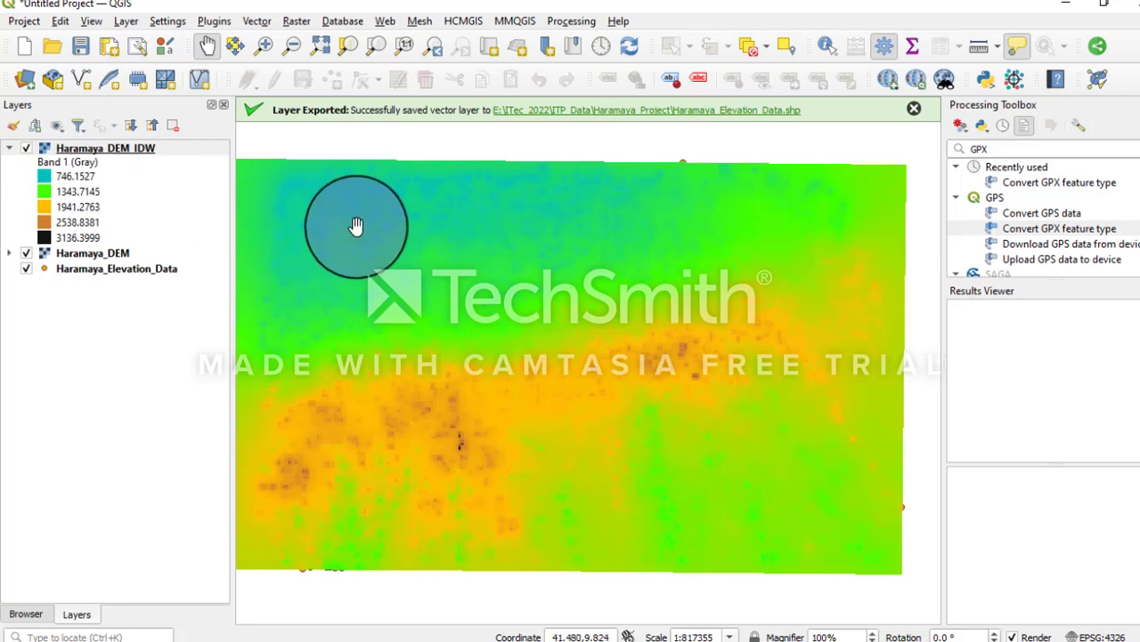
{"action": "left_click_drag", "start_coordinate": [552, 349], "coordinate": [551, 310]}
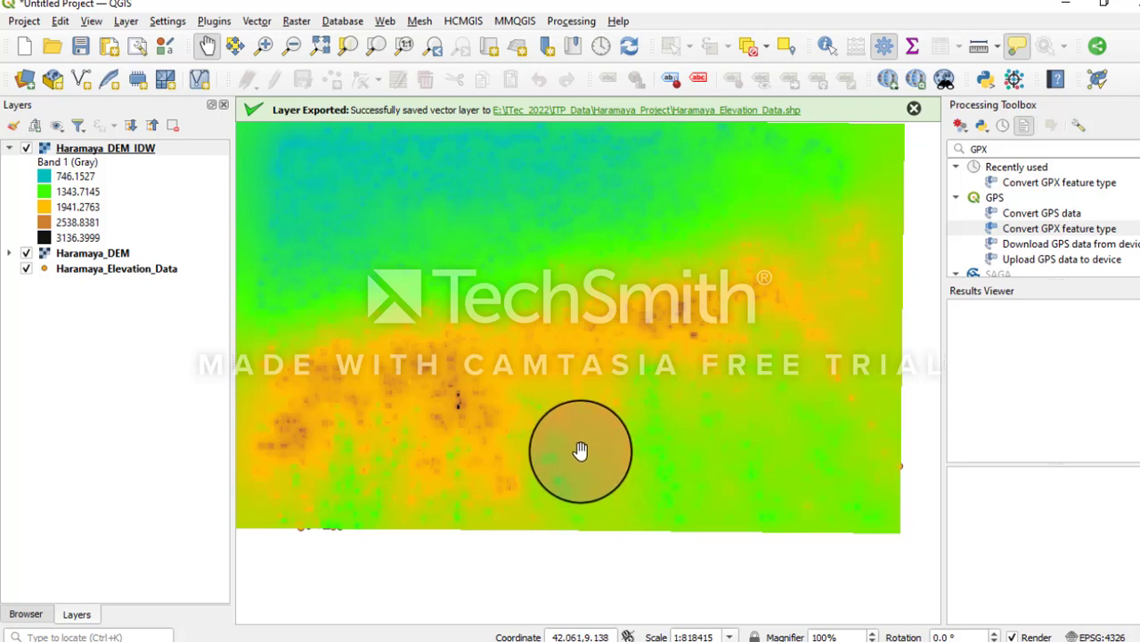
{"action": "mouse_move", "coordinate": [491, 326]}
{"action": "left_mouse_down"}
{"action": "mouse_move", "coordinate": [492, 345]}
{"action": "mouse_move", "coordinate": [494, 321]}
{"action": "mouse_move", "coordinate": [505, 320]}
{"action": "left_mouse_up"}
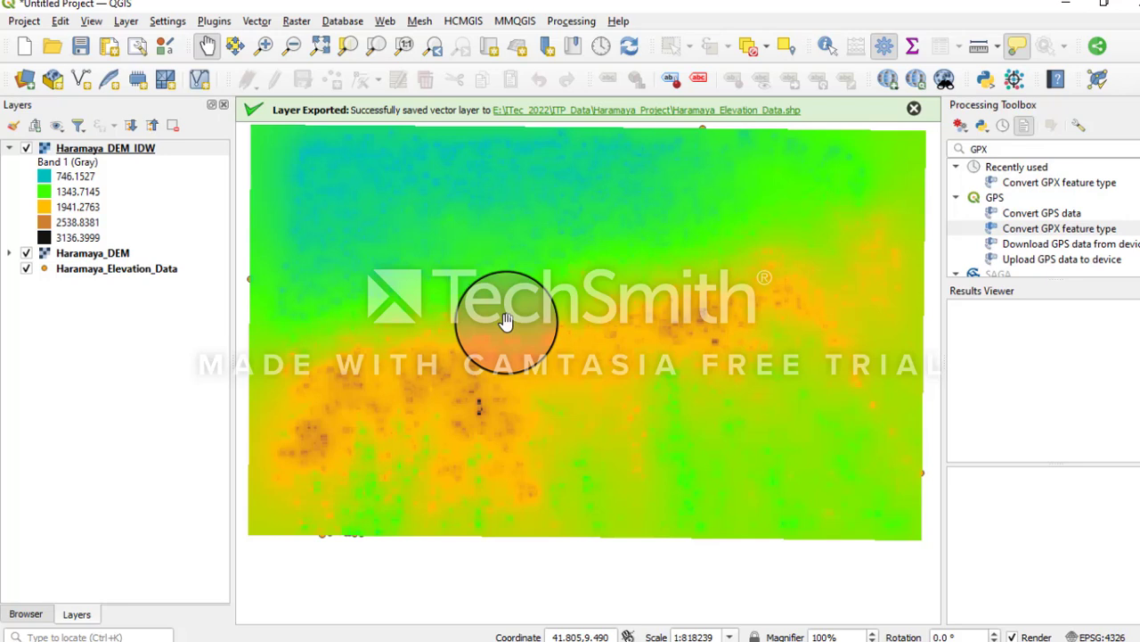
{"action": "left_click_drag", "start_coordinate": [505, 321], "coordinate": [488, 317]}
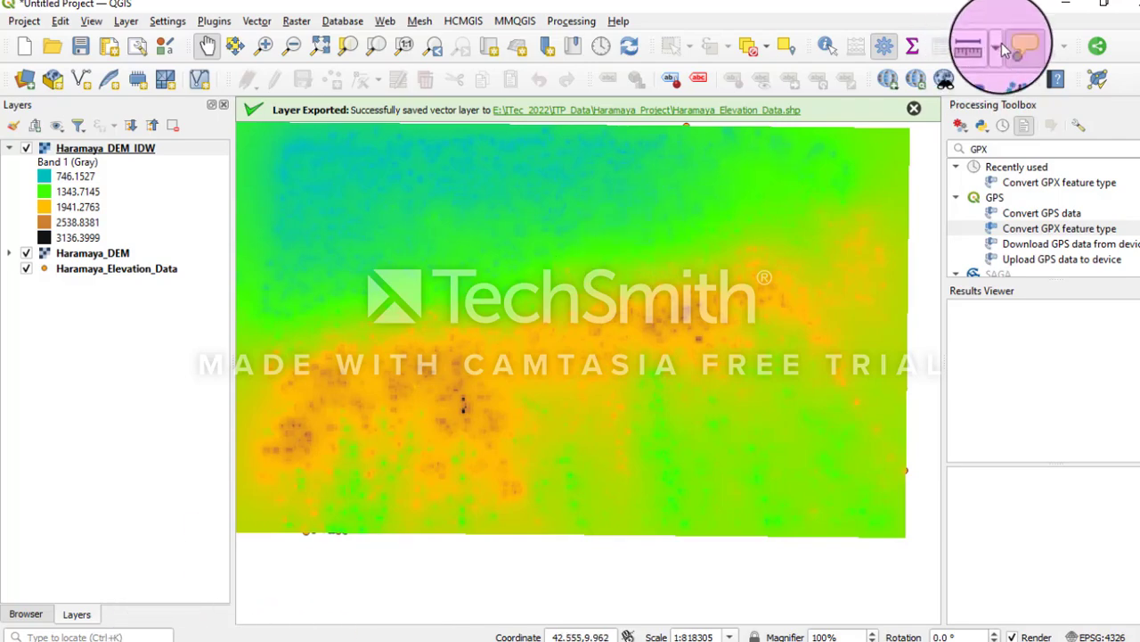
Switch to the DEM_Google_Earth presentation in PowerPoint to review the workflow outline, and return to the QGIS project
{"action": "left_click", "coordinate": [1091, 6]}
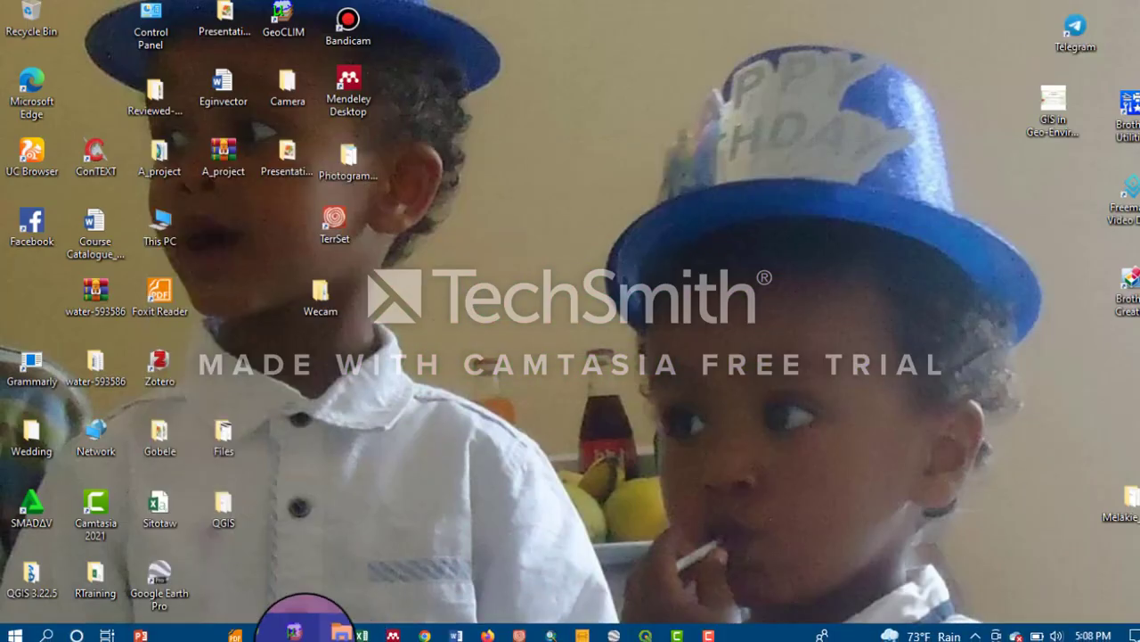
{"action": "left_click", "coordinate": [141, 634]}
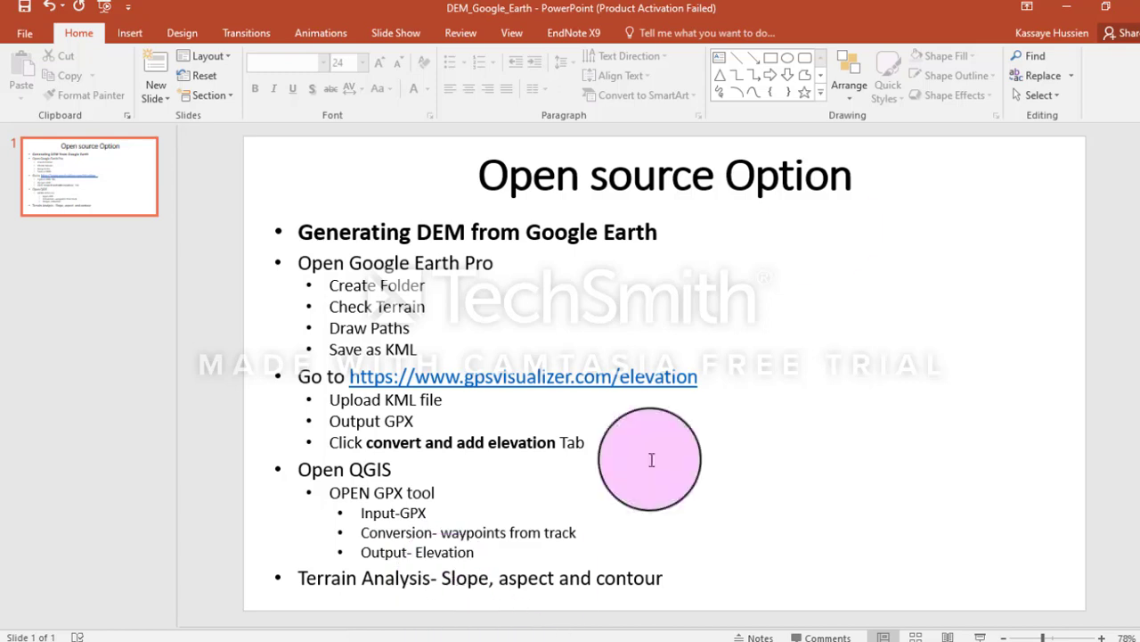
{"action": "left_click", "coordinate": [1068, 18]}
{"action": "mouse_move", "coordinate": [685, 635]}
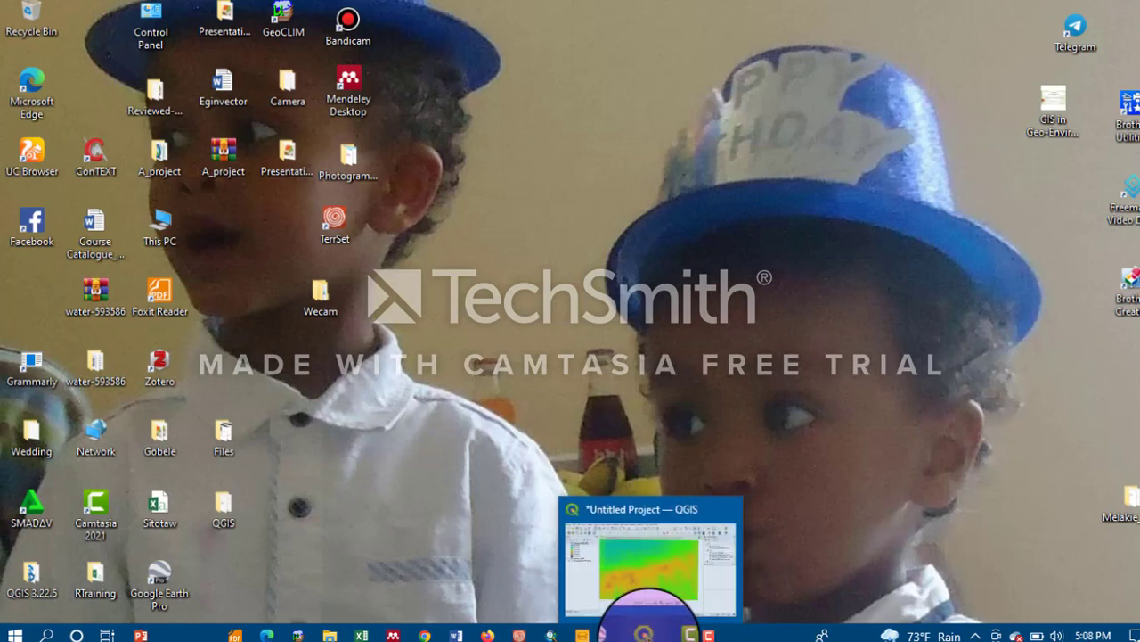
{"action": "left_click", "coordinate": [650, 634]}
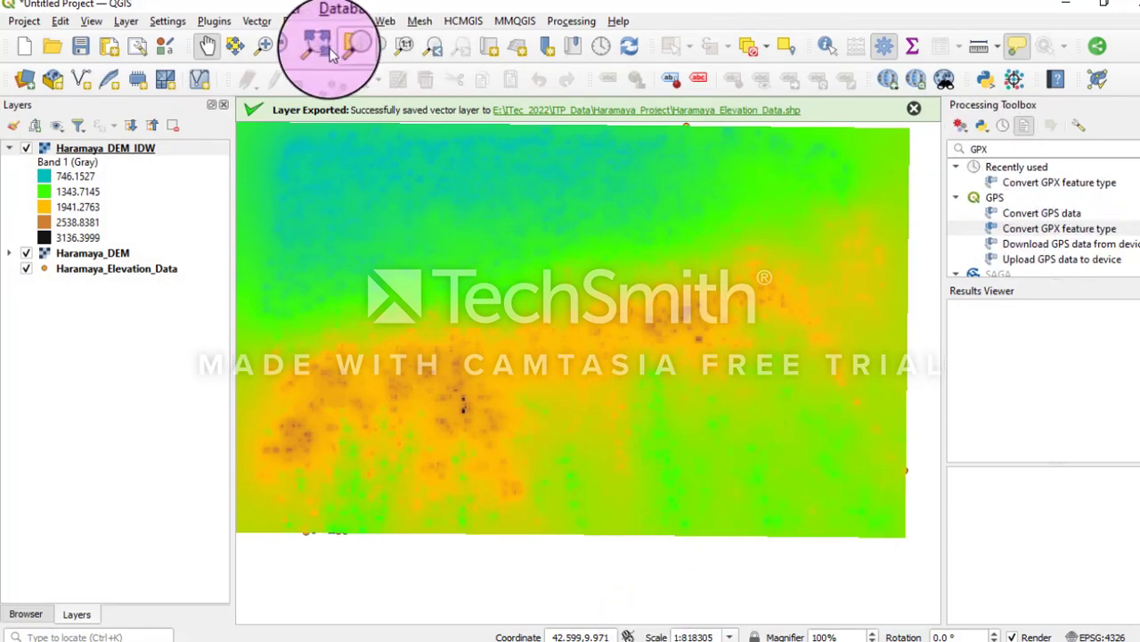
Set up a Slope analysis of Haramaya_DEM_IDW with the output saved as Haramaya_SLOPE.tif in the Haramaya_Project folder
{"action": "left_click", "coordinate": [298, 22]}
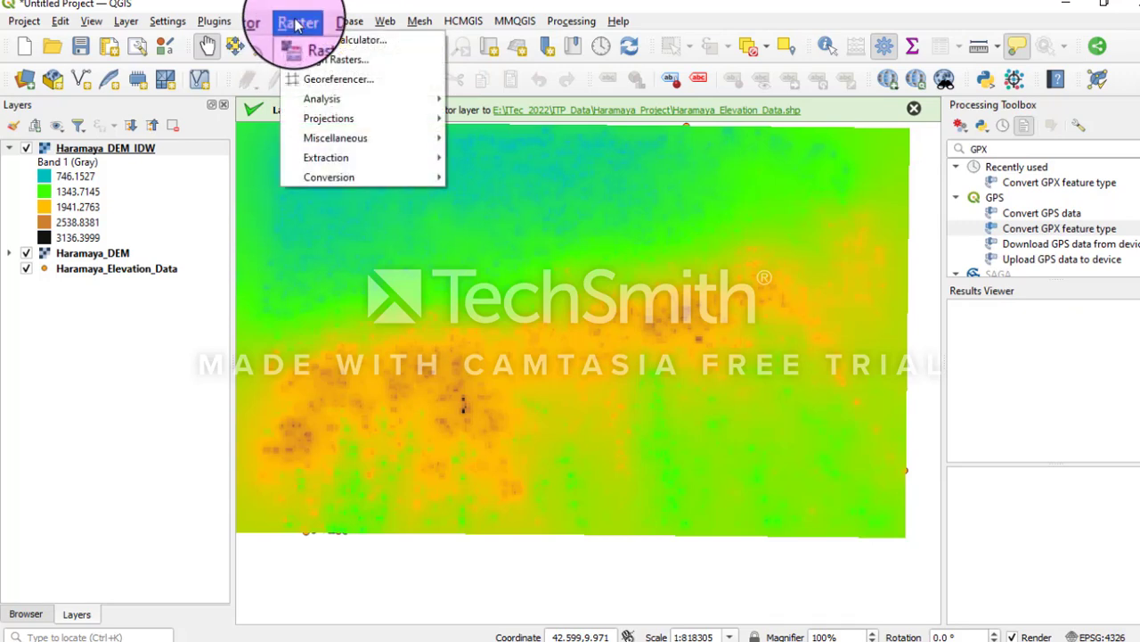
{"action": "mouse_move", "coordinate": [332, 105]}
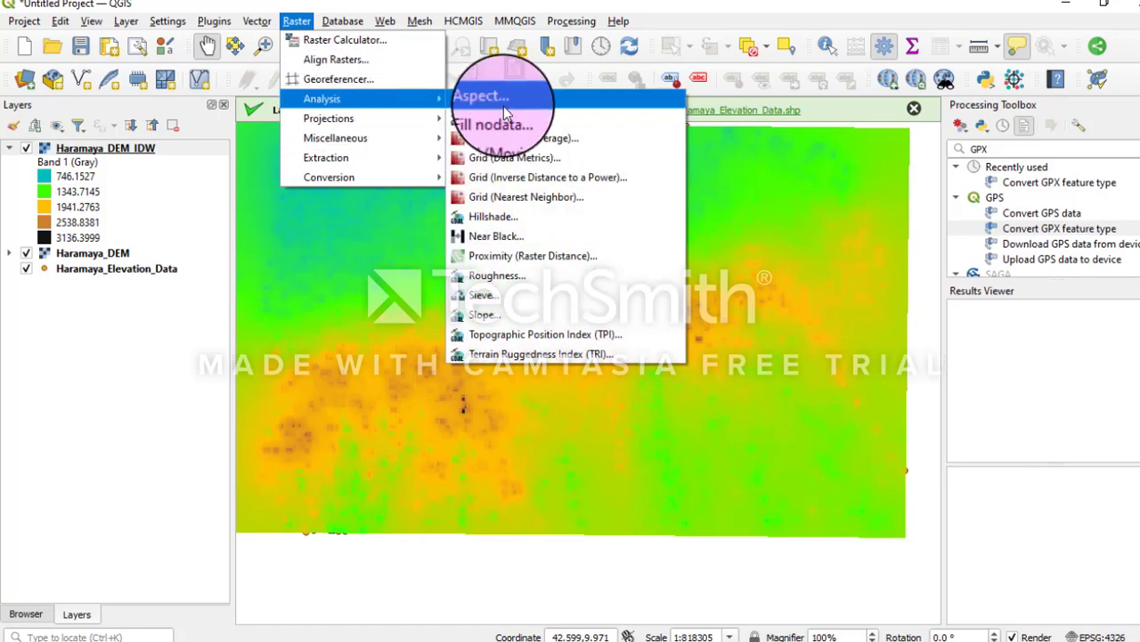
{"action": "left_click", "coordinate": [497, 319]}
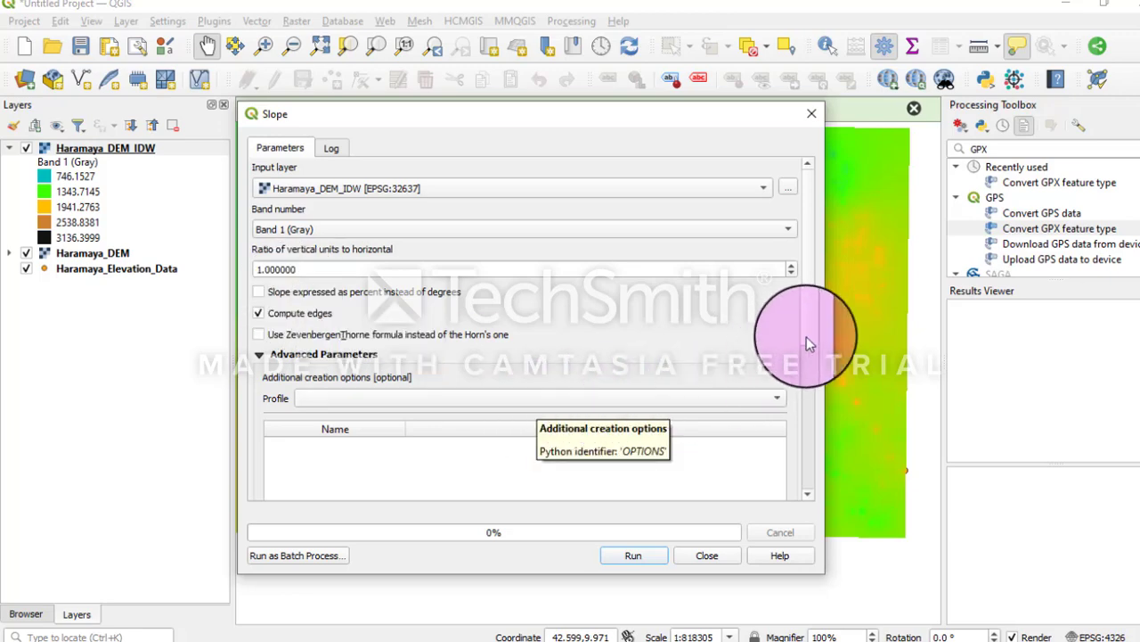
{"action": "scroll", "coordinate": [800, 344], "scroll_direction": "down", "scroll_amount": 5}
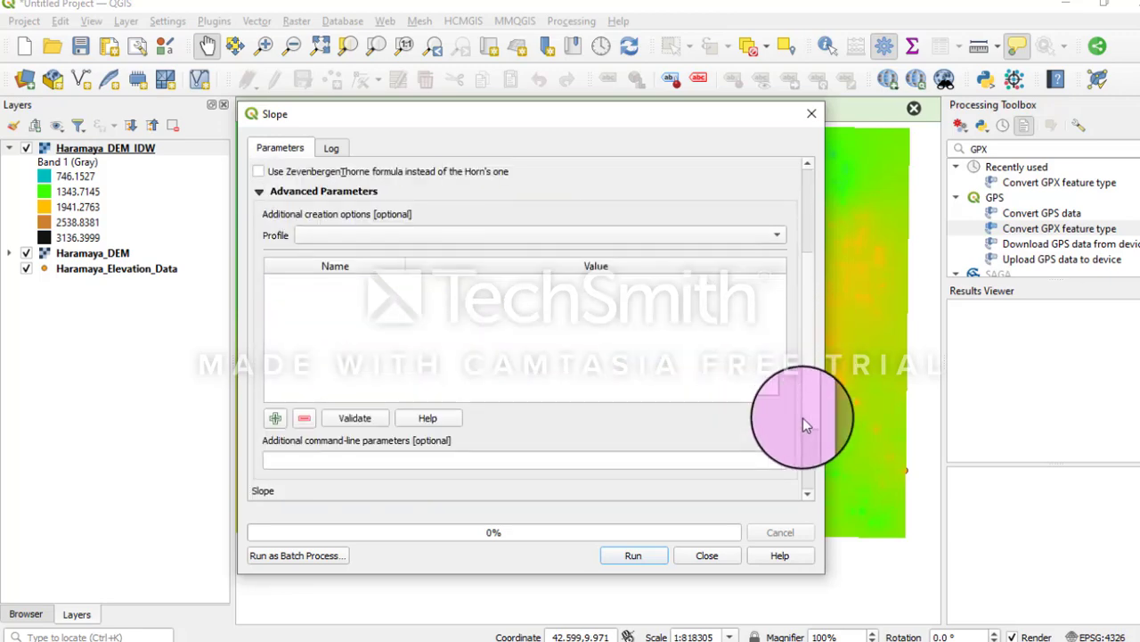
{"action": "scroll", "coordinate": [803, 417], "scroll_direction": "down", "scroll_amount": 5}
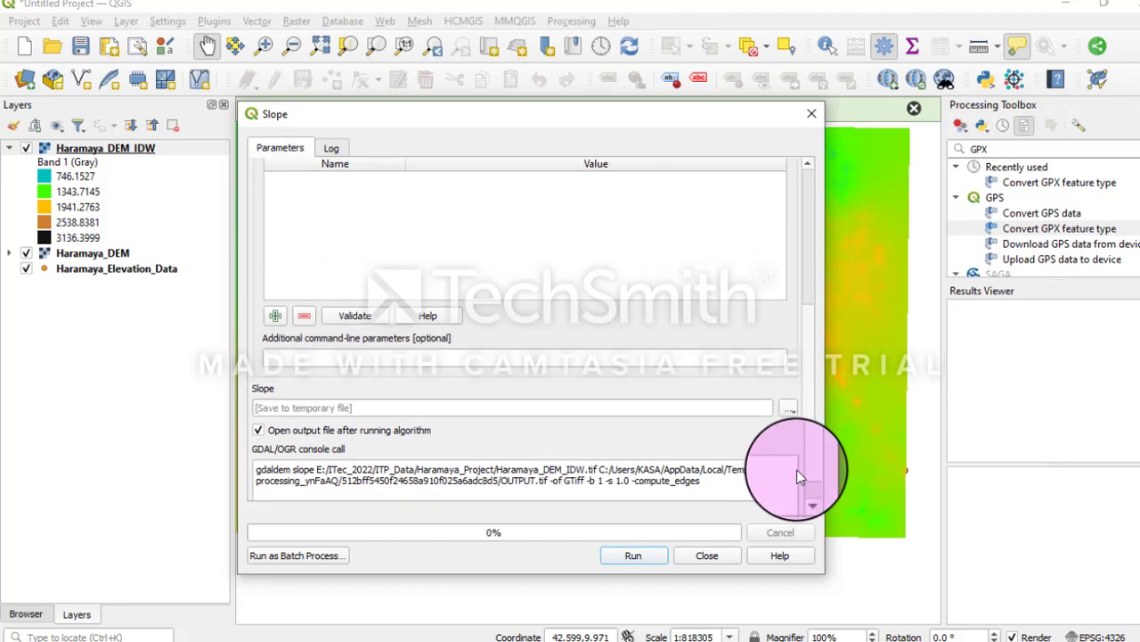
{"action": "scroll", "coordinate": [798, 476], "scroll_direction": "down", "scroll_amount": 1}
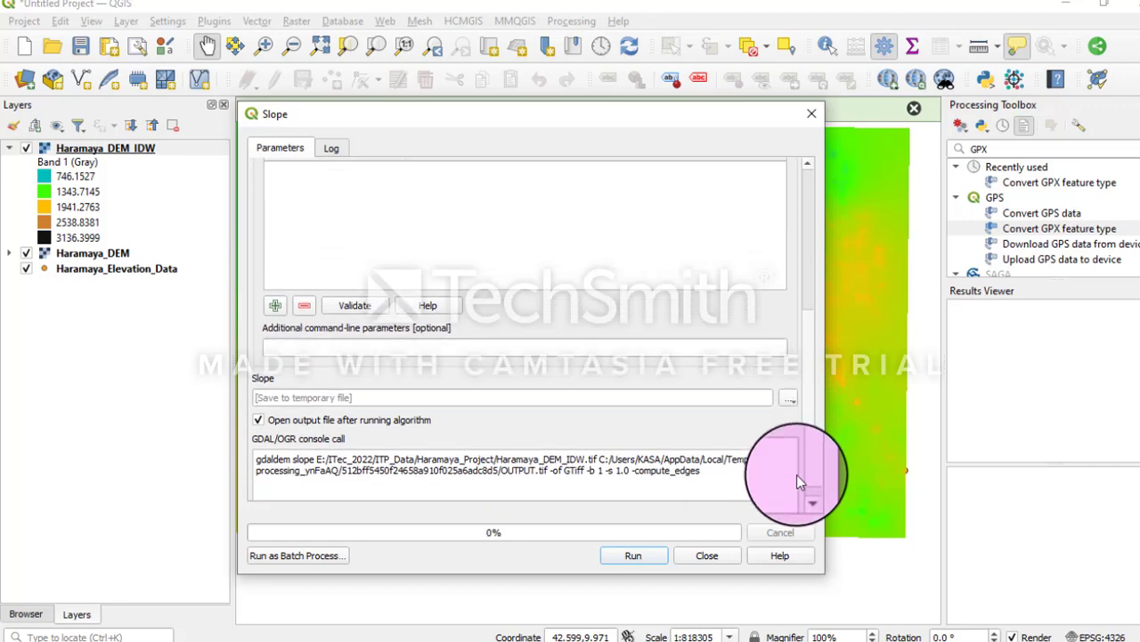
{"action": "left_click", "coordinate": [786, 403]}
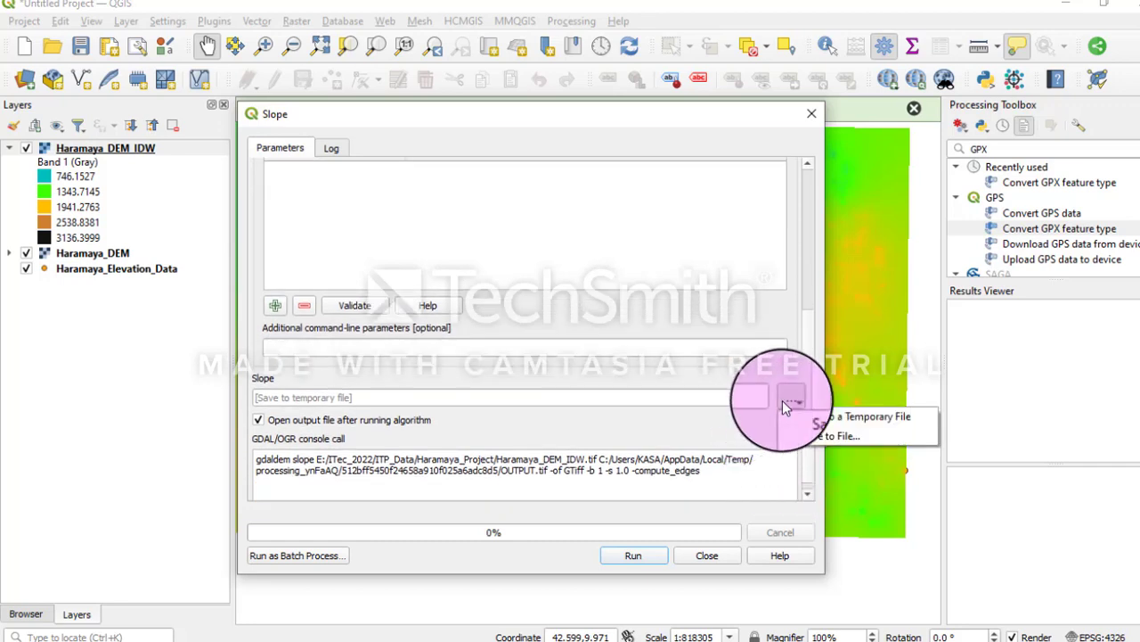
{"action": "left_click", "coordinate": [842, 436]}
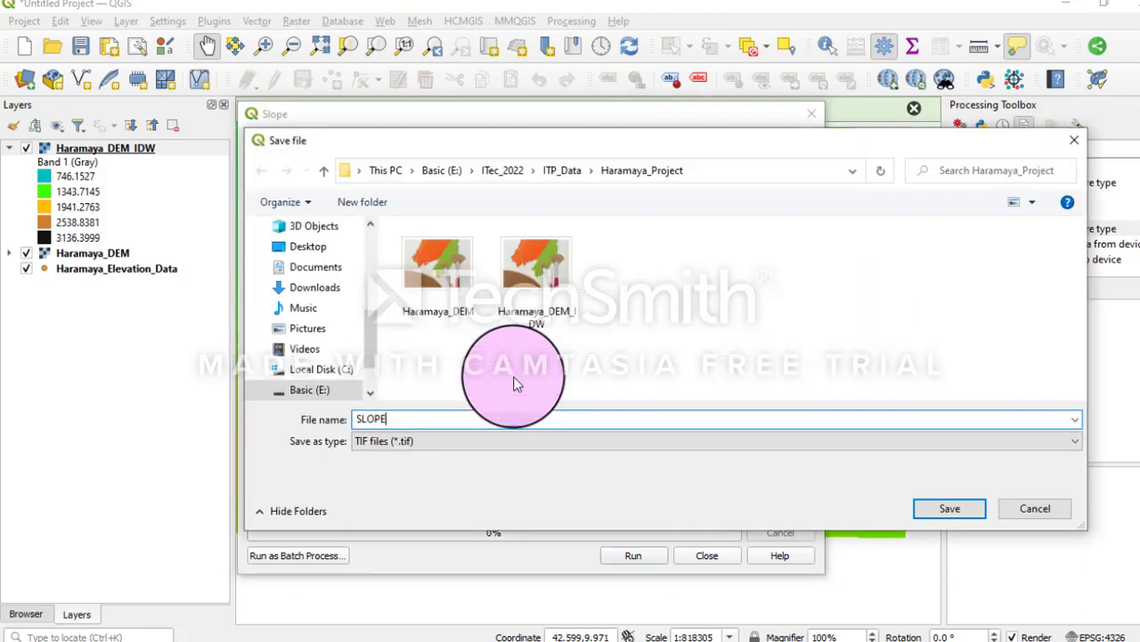
{"action": "left_click", "coordinate": [357, 417]}
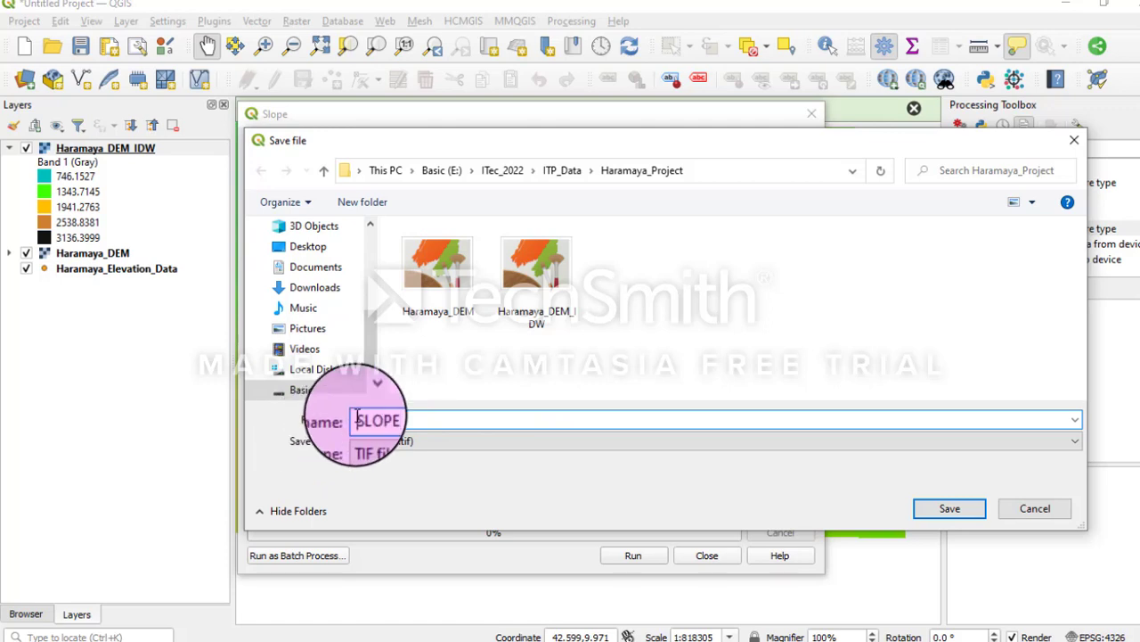
{"action": "type", "text": "Haramaya_"}
{"action": "left_click", "coordinate": [947, 509]}
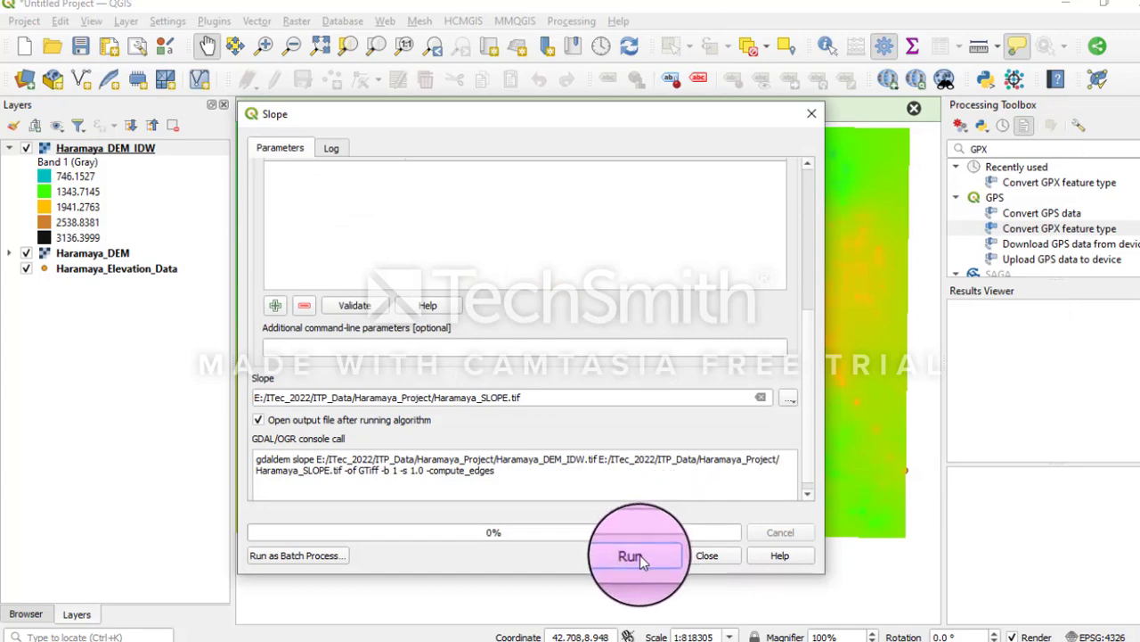
Run the slope calculation, close the tool, and expand the Haramaya_SLOPE layer's legend
{"action": "left_click", "coordinate": [631, 555]}
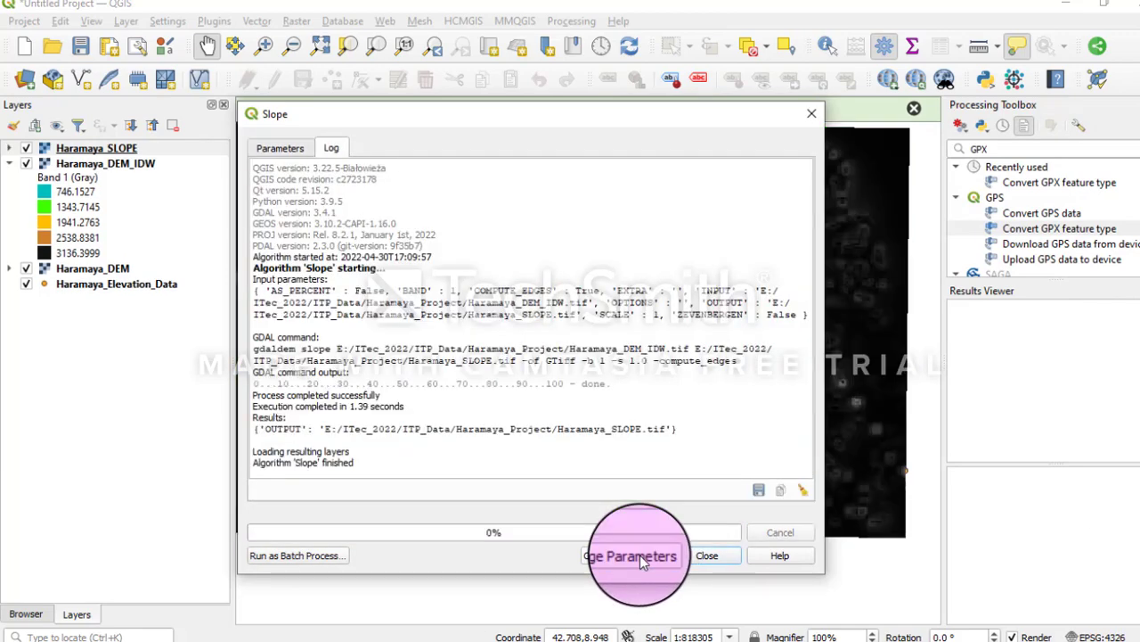
{"action": "left_click", "coordinate": [708, 555]}
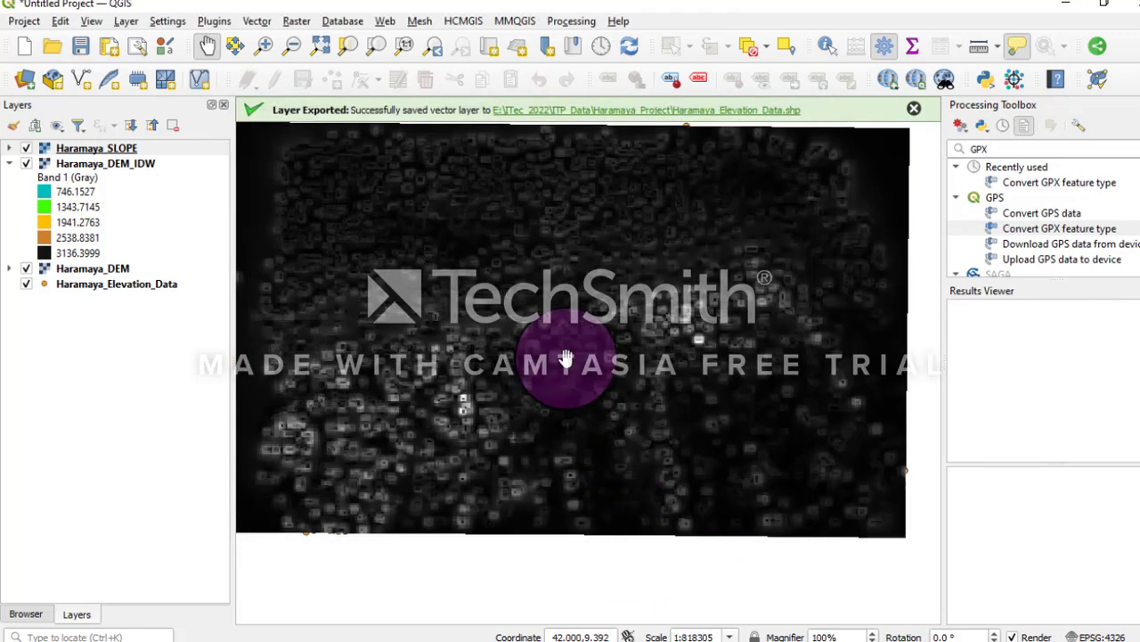
{"action": "mouse_move", "coordinate": [532, 340]}
{"action": "left_mouse_down"}
{"action": "mouse_move", "coordinate": [523, 334]}
{"action": "mouse_move", "coordinate": [522, 350]}
{"action": "left_mouse_up"}
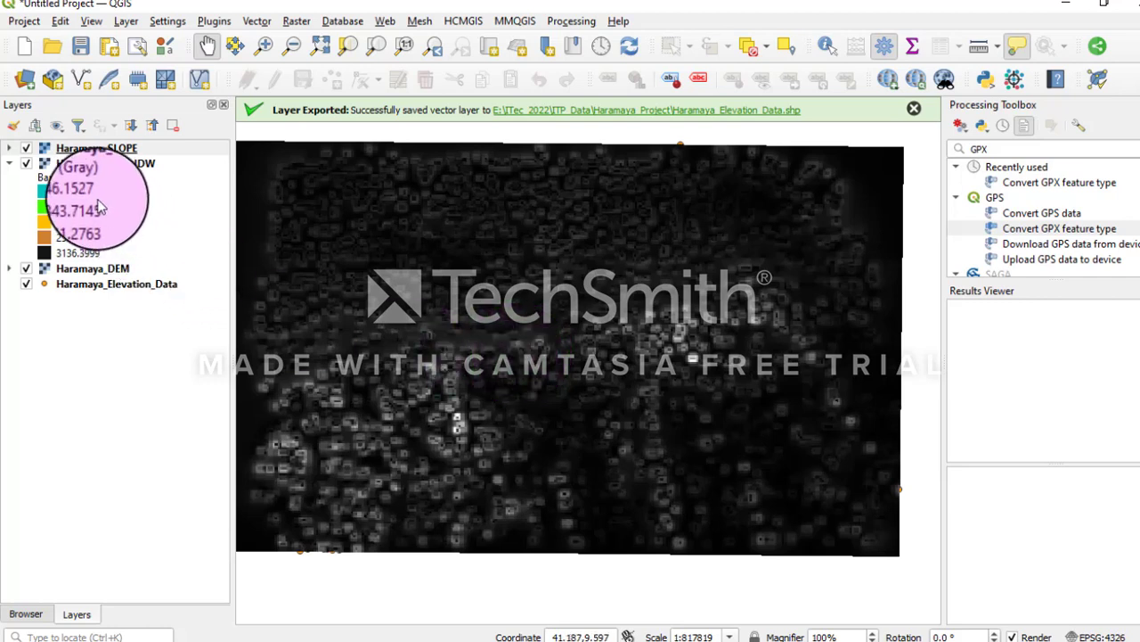
{"action": "left_click", "coordinate": [10, 149]}
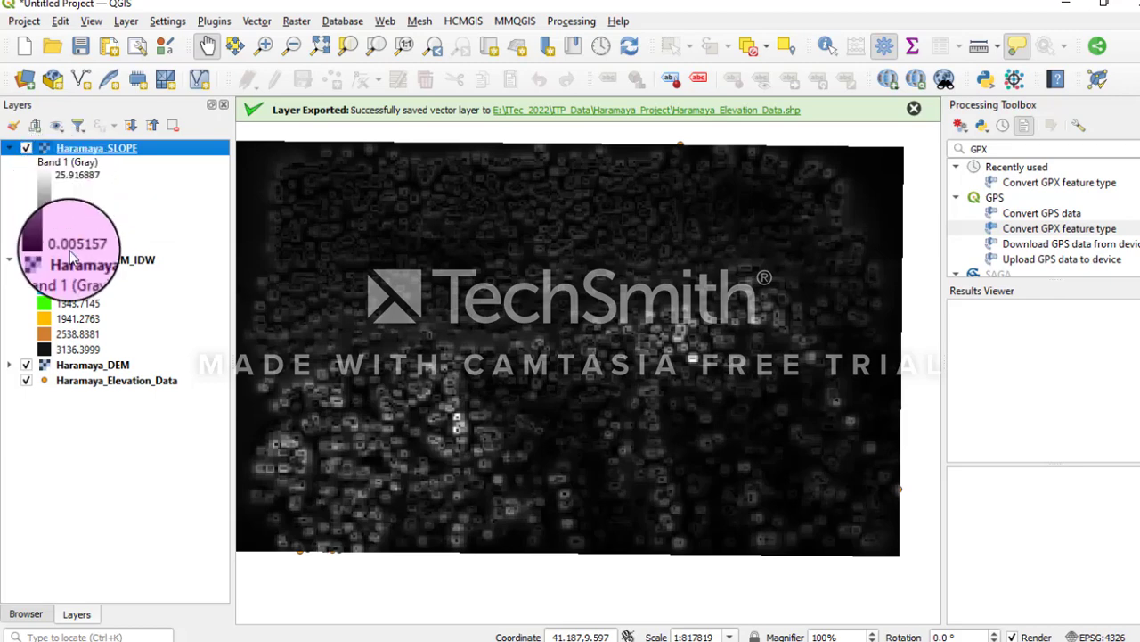
Set the Haramaya_SLOPE symbology to the Singleband pseudocolor render type
{"action": "right_click", "coordinate": [98, 156]}
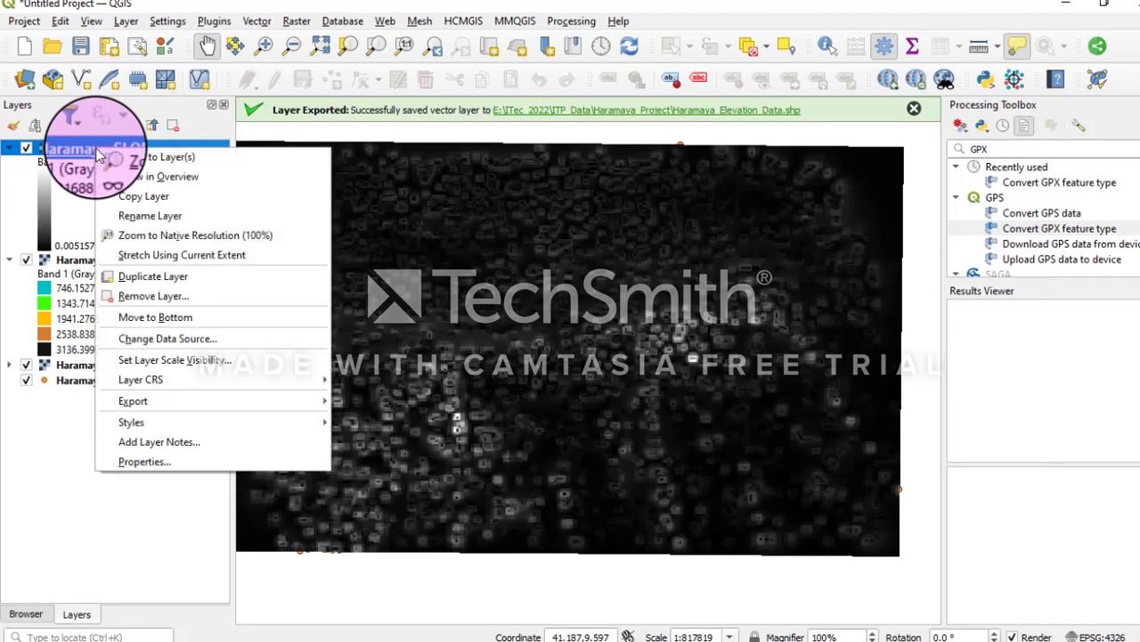
{"action": "left_click", "coordinate": [182, 463]}
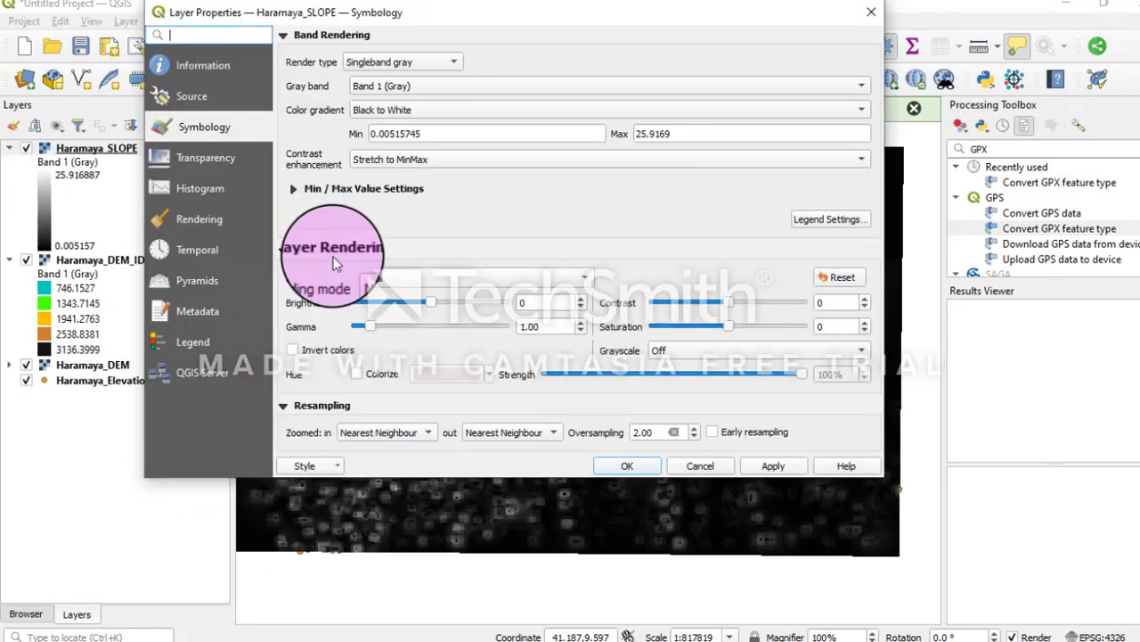
{"action": "left_click", "coordinate": [384, 72]}
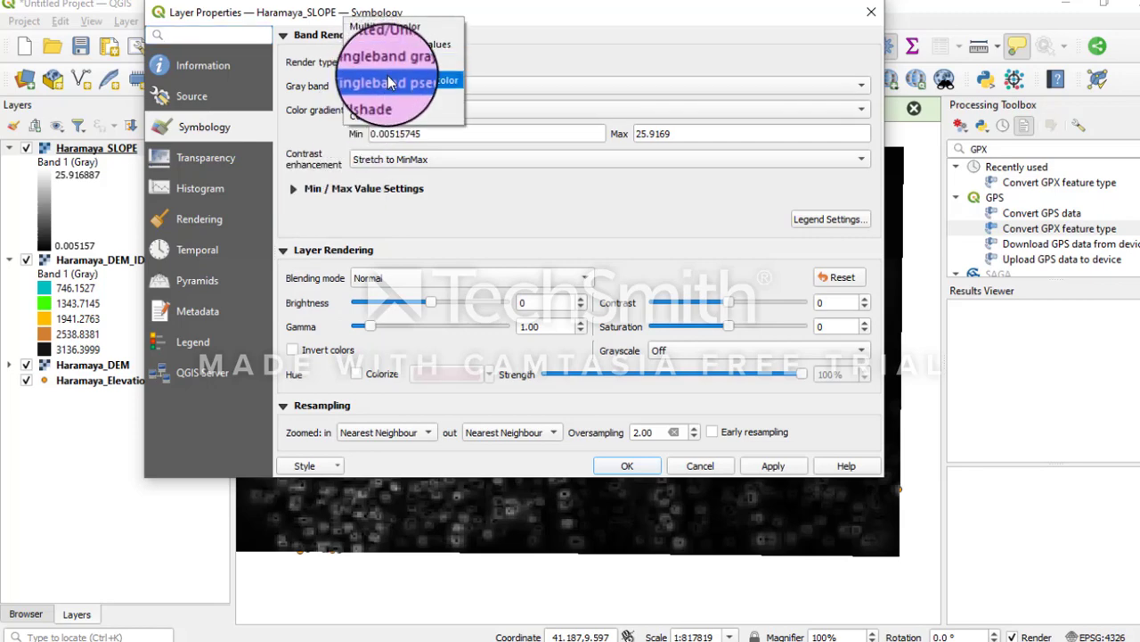
{"action": "left_click", "coordinate": [389, 81]}
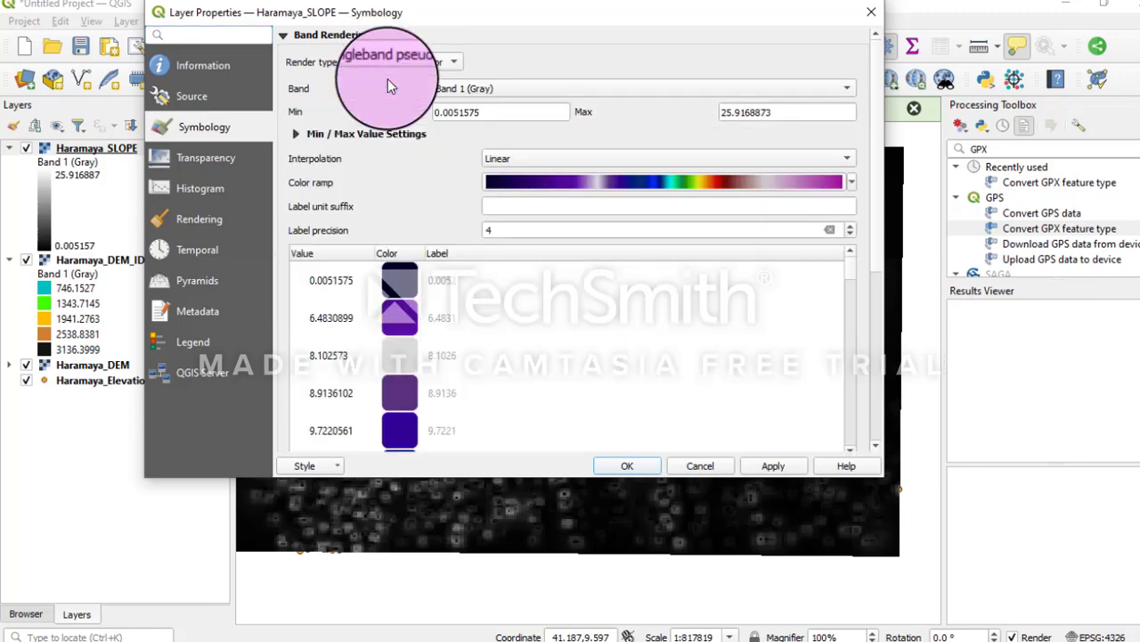
Apply the GRASS slope color ramp from the cpt-city catalog to Haramaya_SLOPE
{"action": "left_click", "coordinate": [619, 182]}
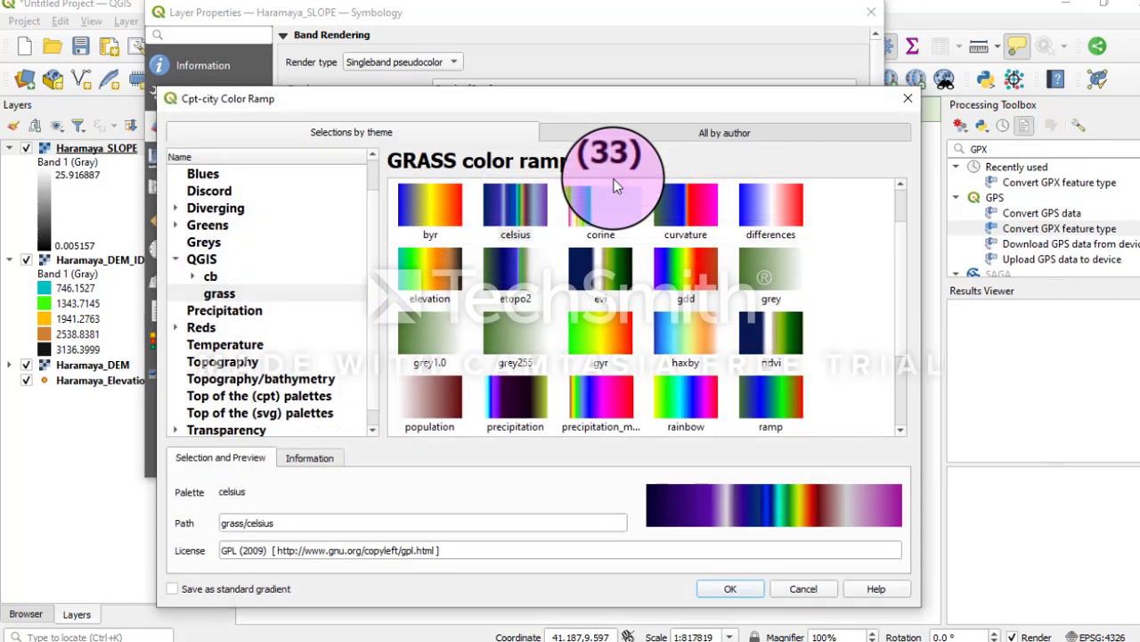
{"action": "left_click_drag", "start_coordinate": [899, 269], "coordinate": [905, 322]}
{"action": "left_click", "coordinate": [772, 373]}
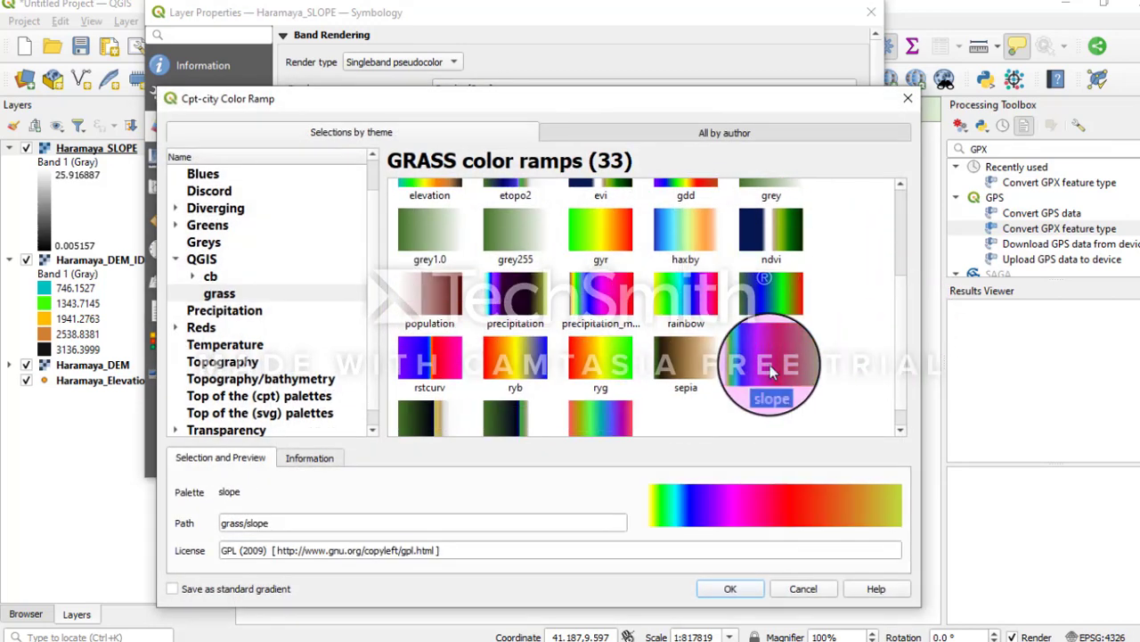
{"action": "left_click", "coordinate": [741, 588]}
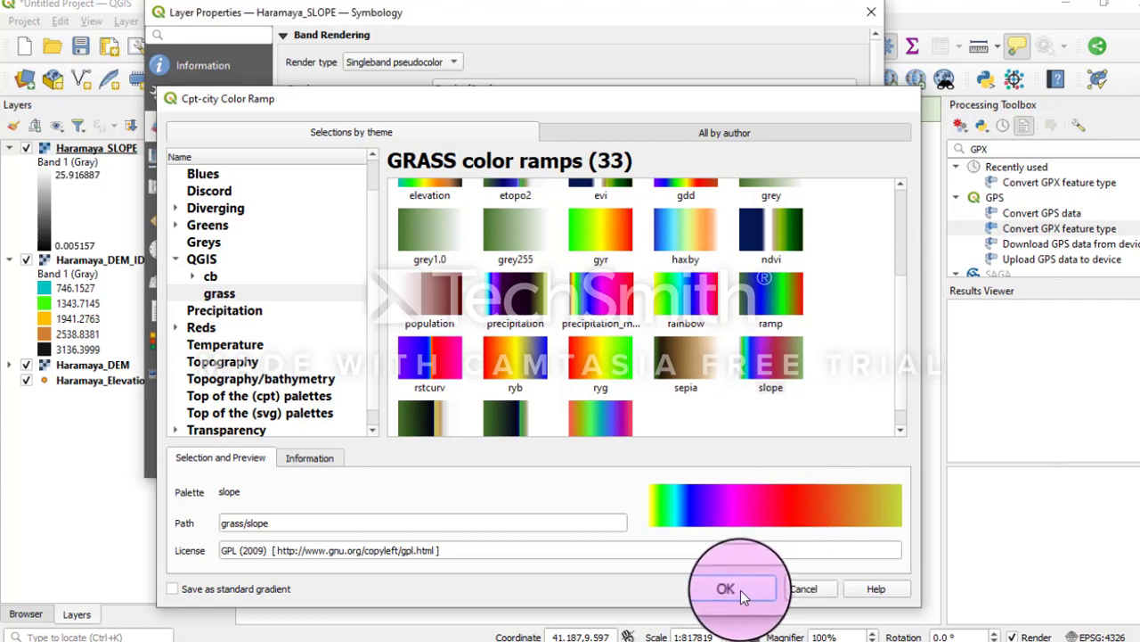
{"action": "left_click", "coordinate": [772, 465]}
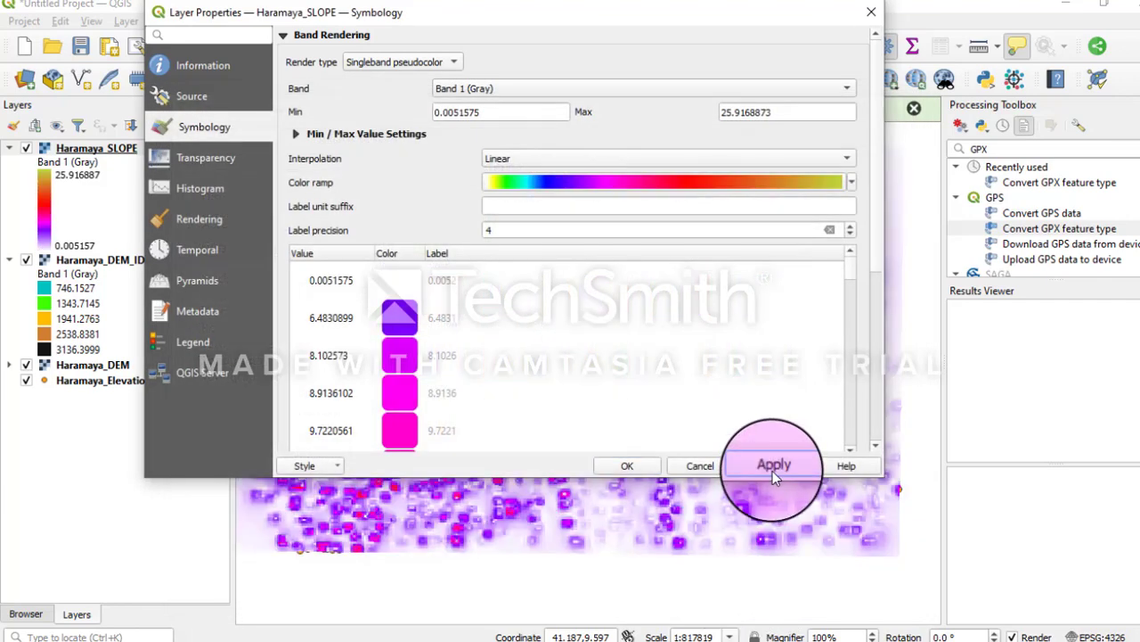
{"action": "left_click", "coordinate": [634, 465]}
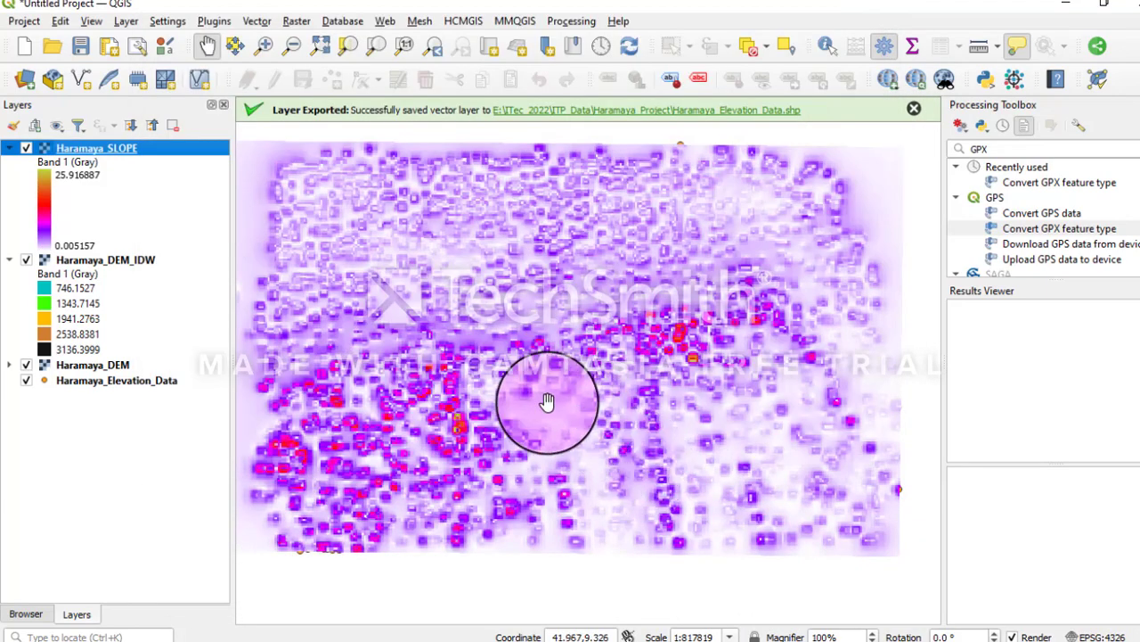
{"action": "left_click_drag", "start_coordinate": [541, 402], "coordinate": [529, 372]}
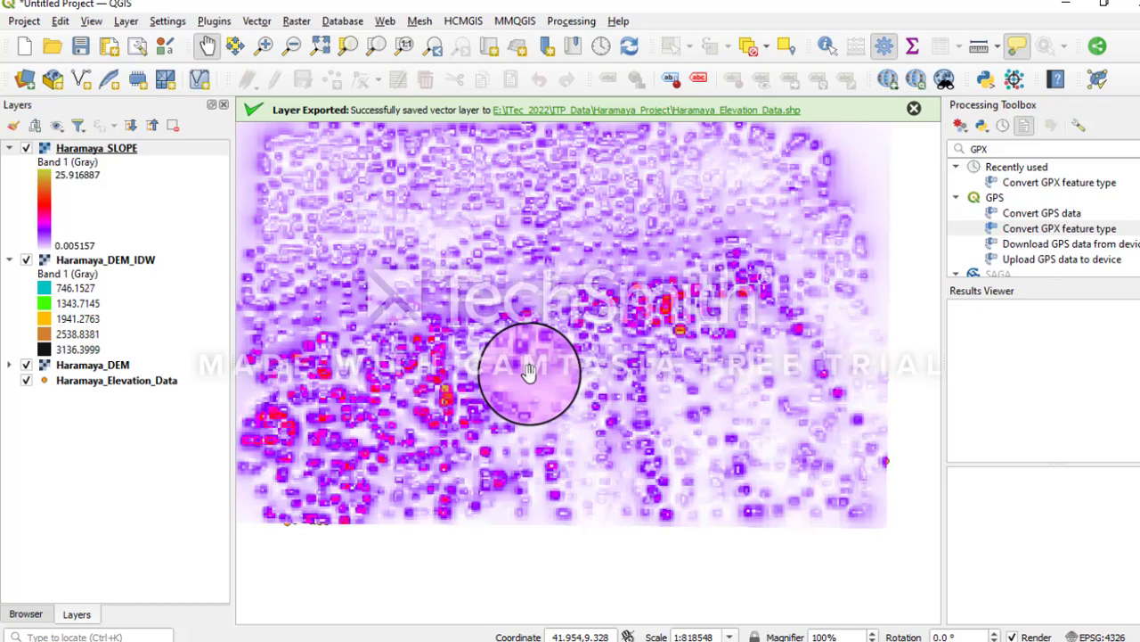
{"action": "left_click_drag", "start_coordinate": [458, 382], "coordinate": [438, 343]}
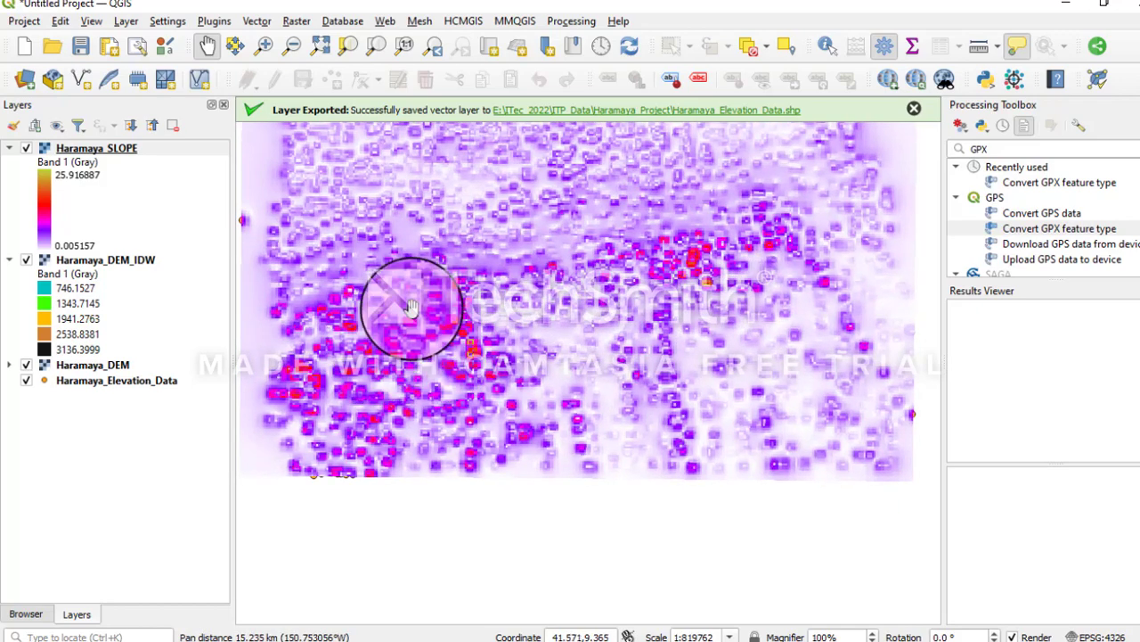
{"action": "left_click_drag", "start_coordinate": [400, 297], "coordinate": [400, 323]}
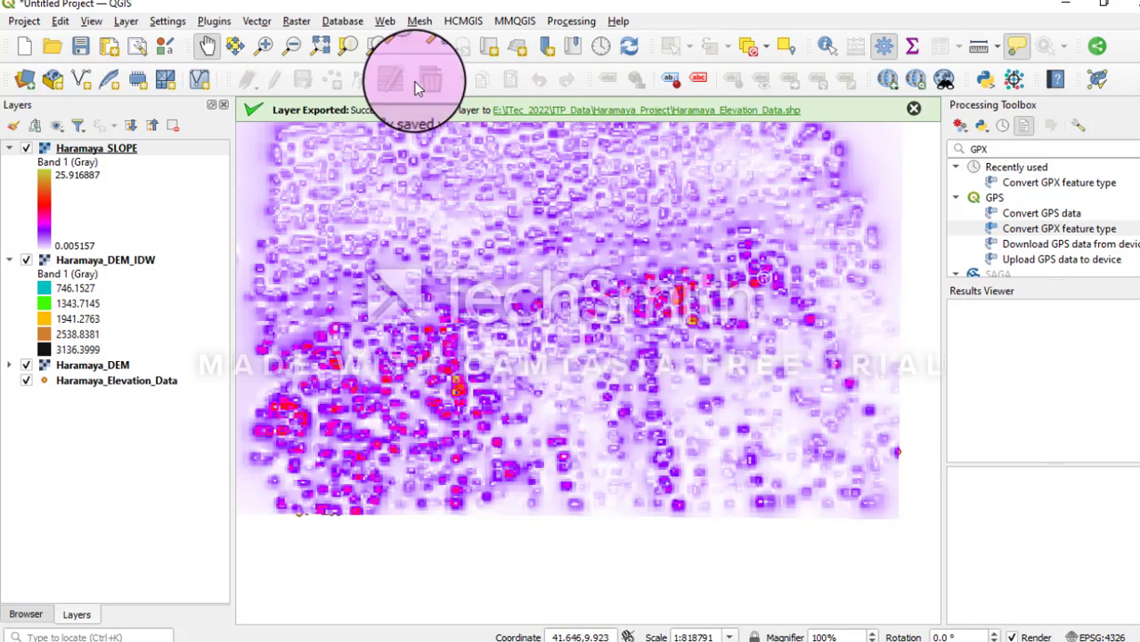
Set up an Aspect analysis of Haramaya_SLOPE with the output saved as Aspect.tif in the Haramaya_Project folder
{"action": "left_click", "coordinate": [298, 22]}
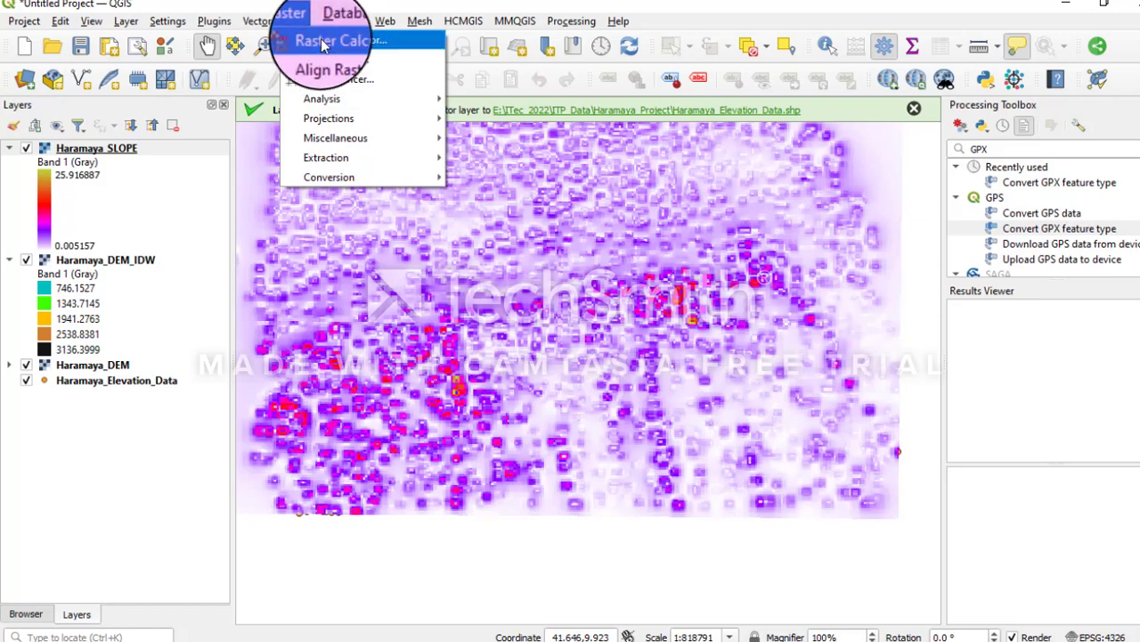
{"action": "mouse_move", "coordinate": [348, 99]}
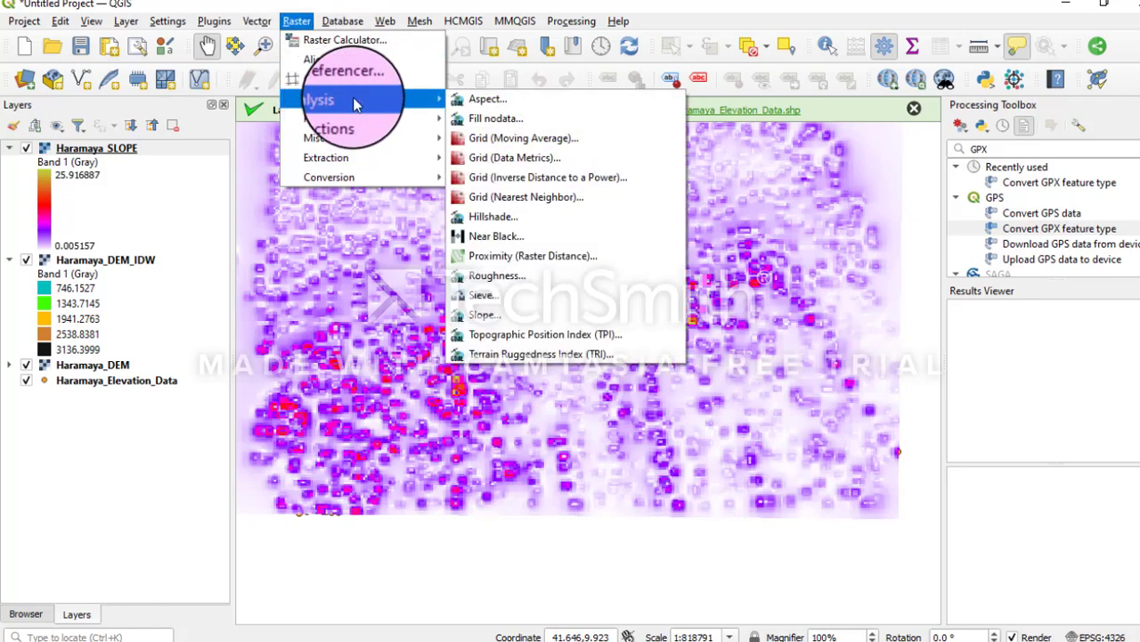
{"action": "left_click", "coordinate": [481, 104]}
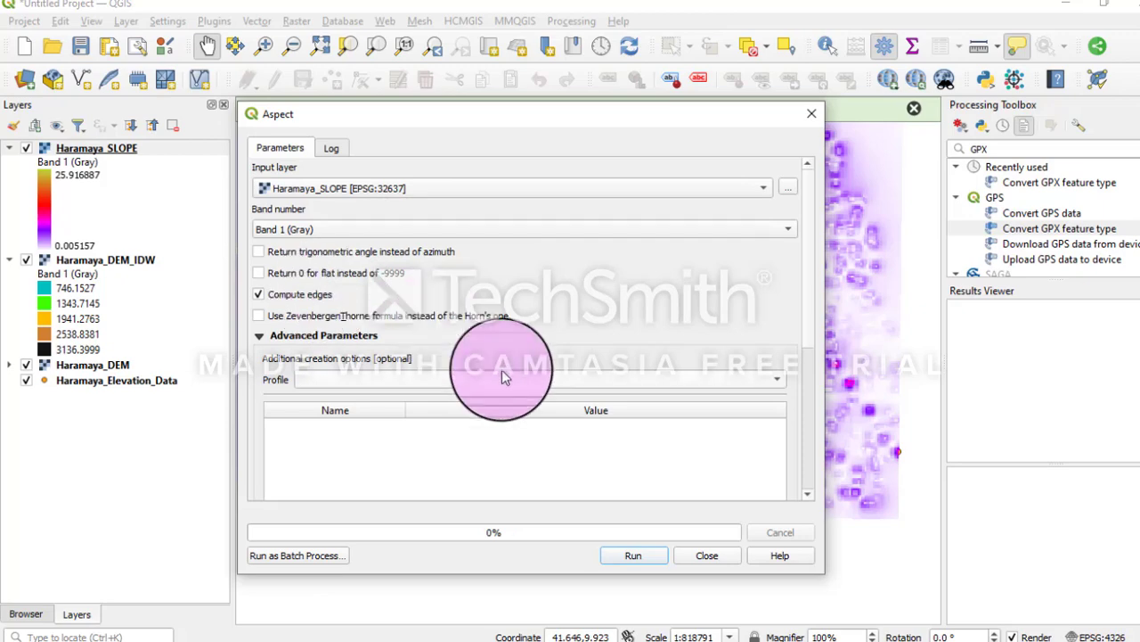
{"action": "scroll", "coordinate": [807, 356], "scroll_direction": "down", "scroll_amount": 5}
{"action": "scroll", "coordinate": [809, 426], "scroll_direction": "down", "scroll_amount": 2}
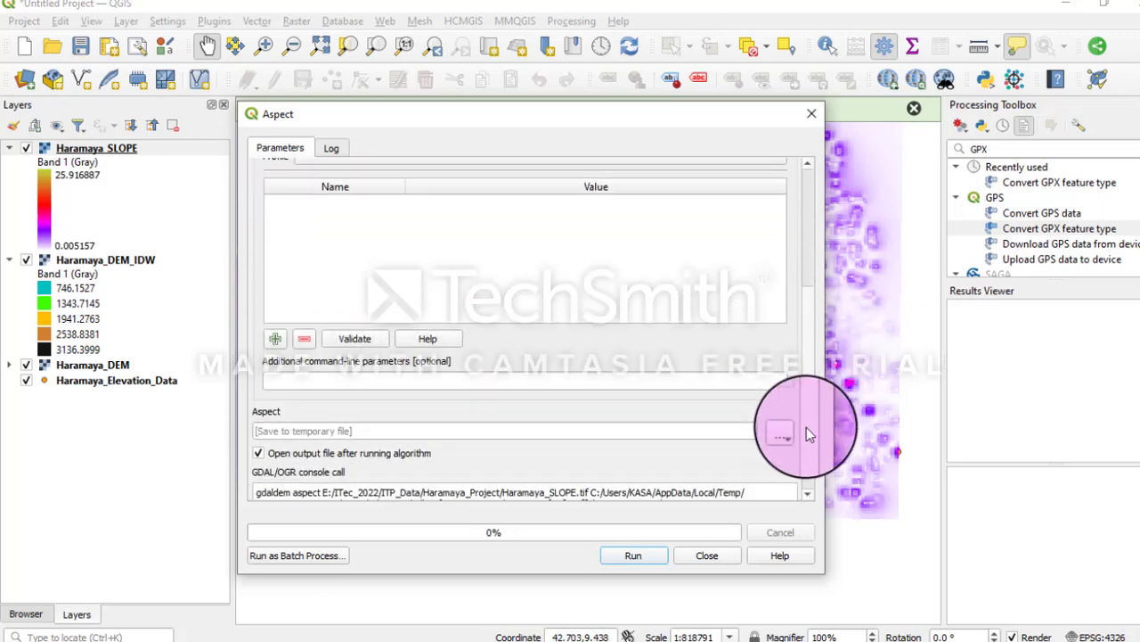
{"action": "scroll", "coordinate": [807, 446], "scroll_direction": "down", "scroll_amount": 2}
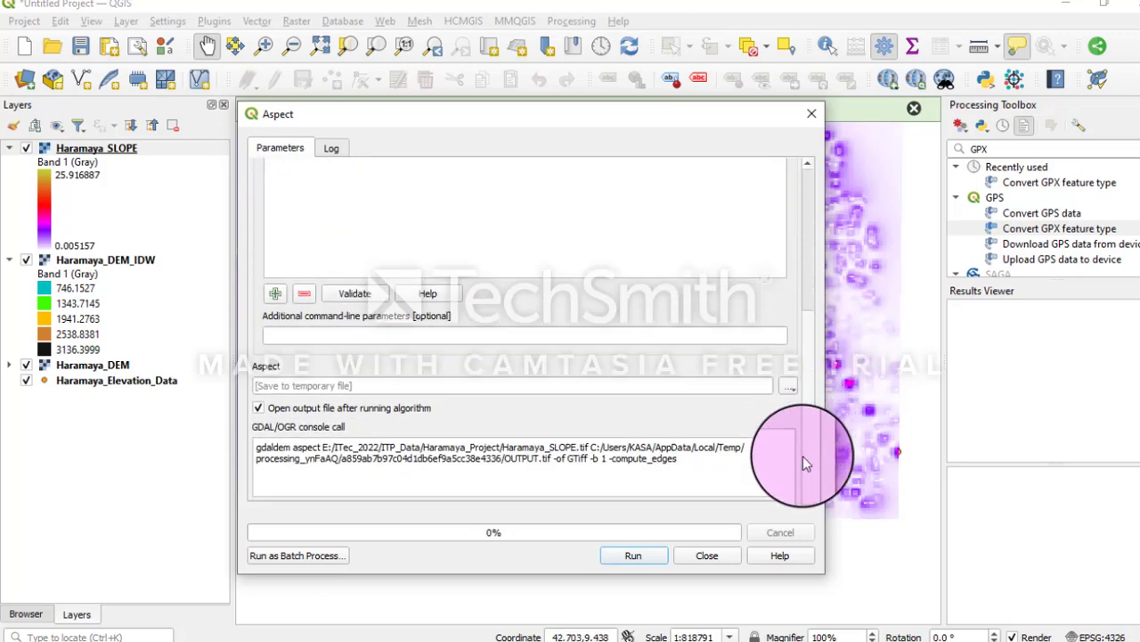
{"action": "left_click", "coordinate": [789, 386]}
{"action": "left_click", "coordinate": [812, 425]}
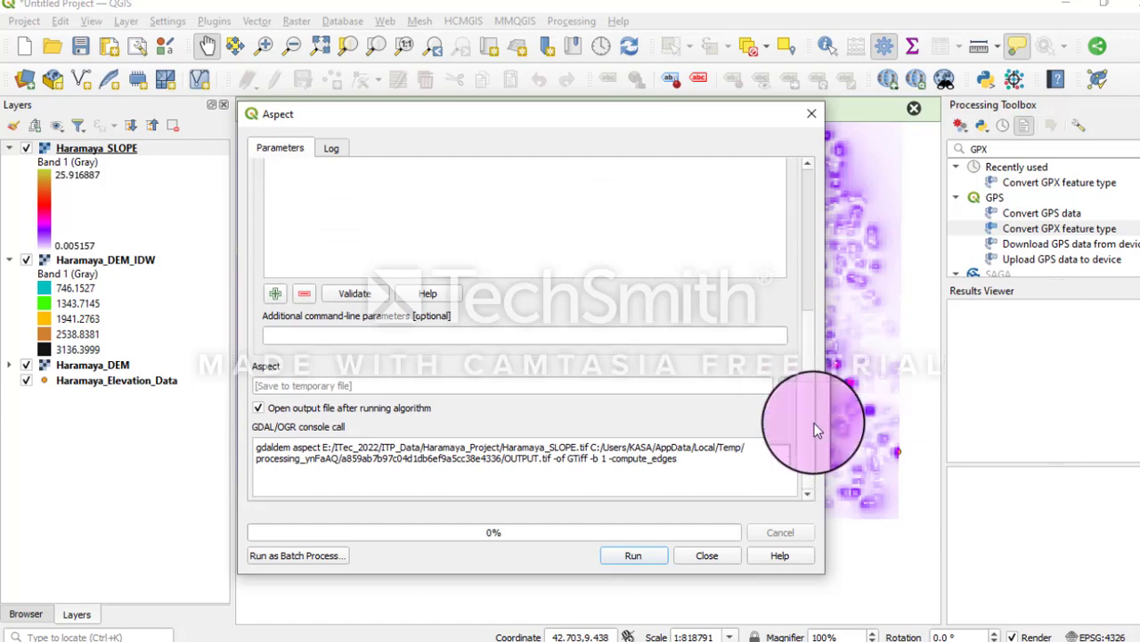
{"action": "type", "text": "Aspect"}
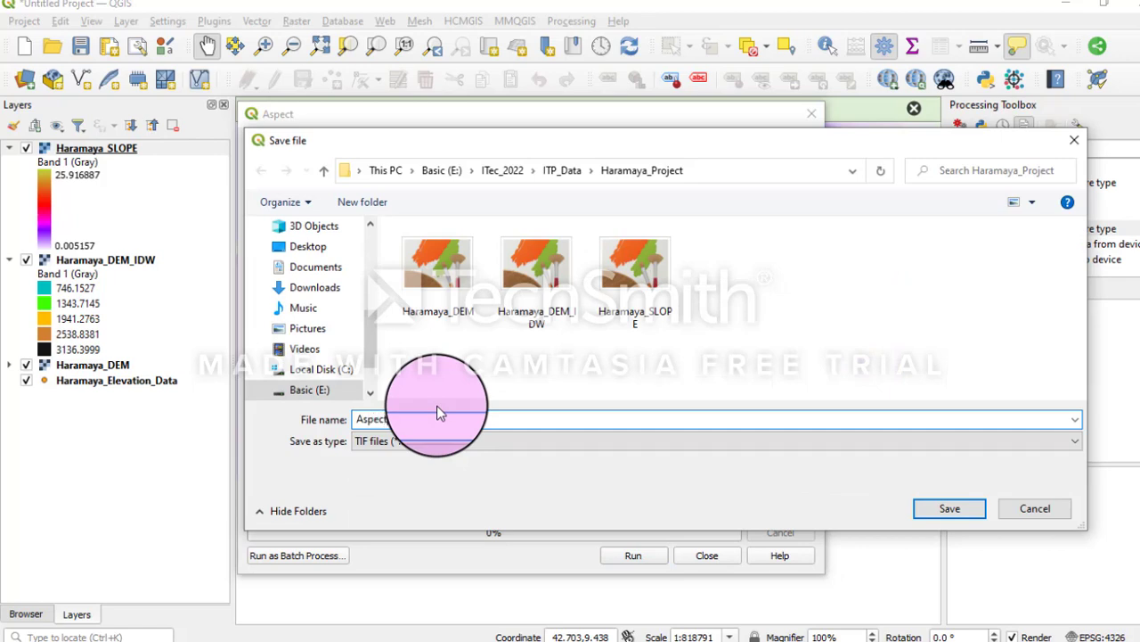
{"action": "left_click", "coordinate": [931, 513]}
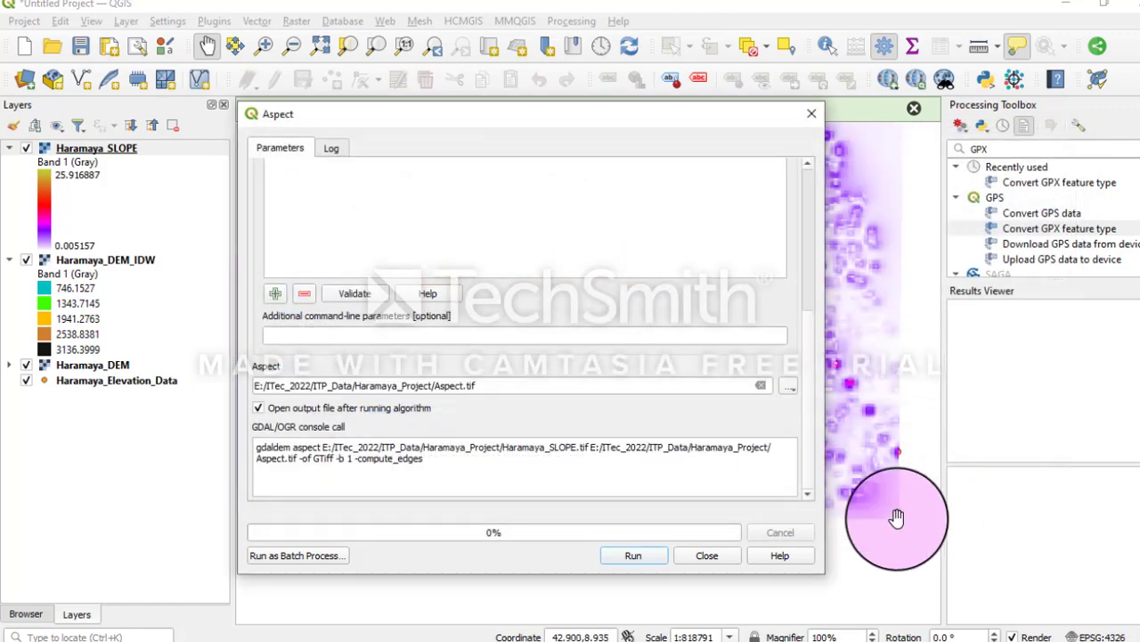
Run the aspect calculation, close the tool, and expand the Aspect layer's legend
{"action": "left_click", "coordinate": [638, 554]}
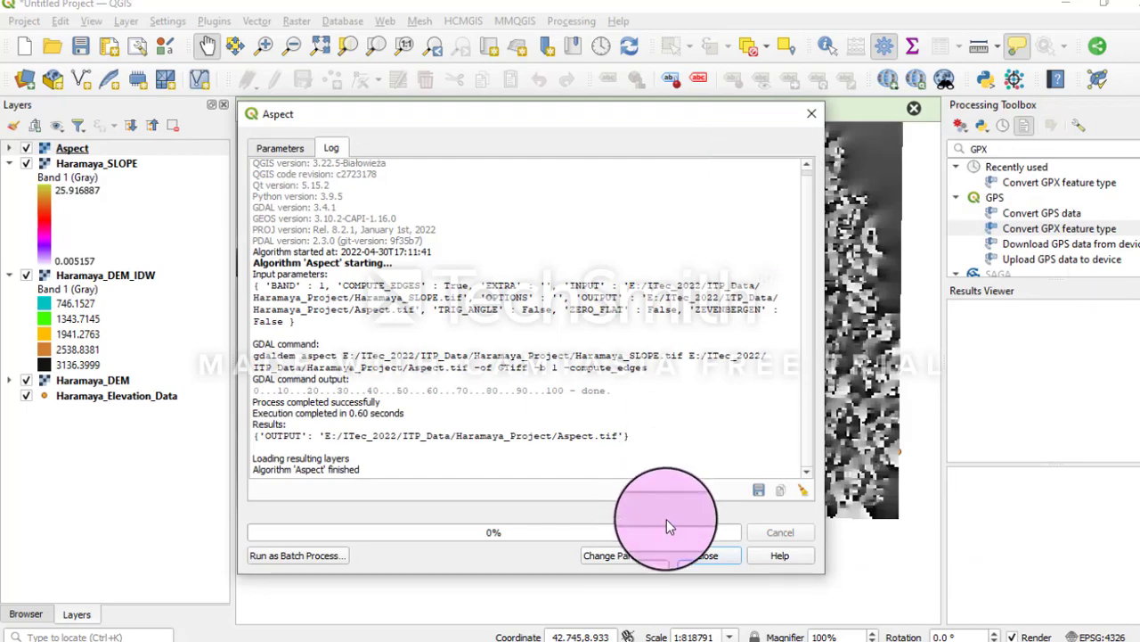
{"action": "left_click", "coordinate": [695, 557]}
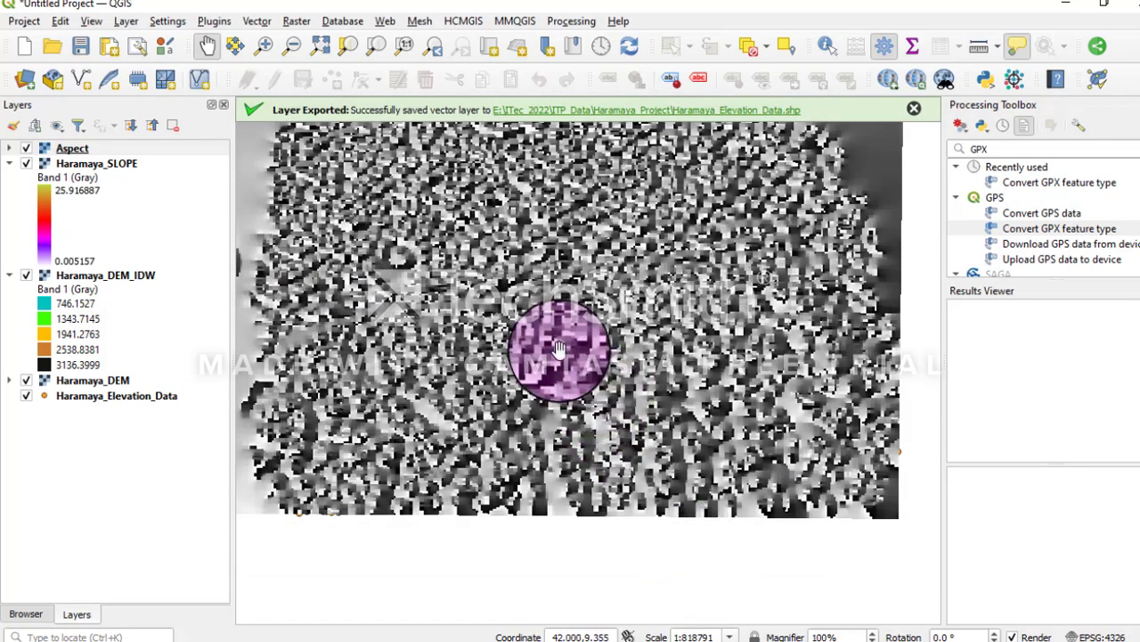
{"action": "left_click_drag", "start_coordinate": [555, 326], "coordinate": [547, 395]}
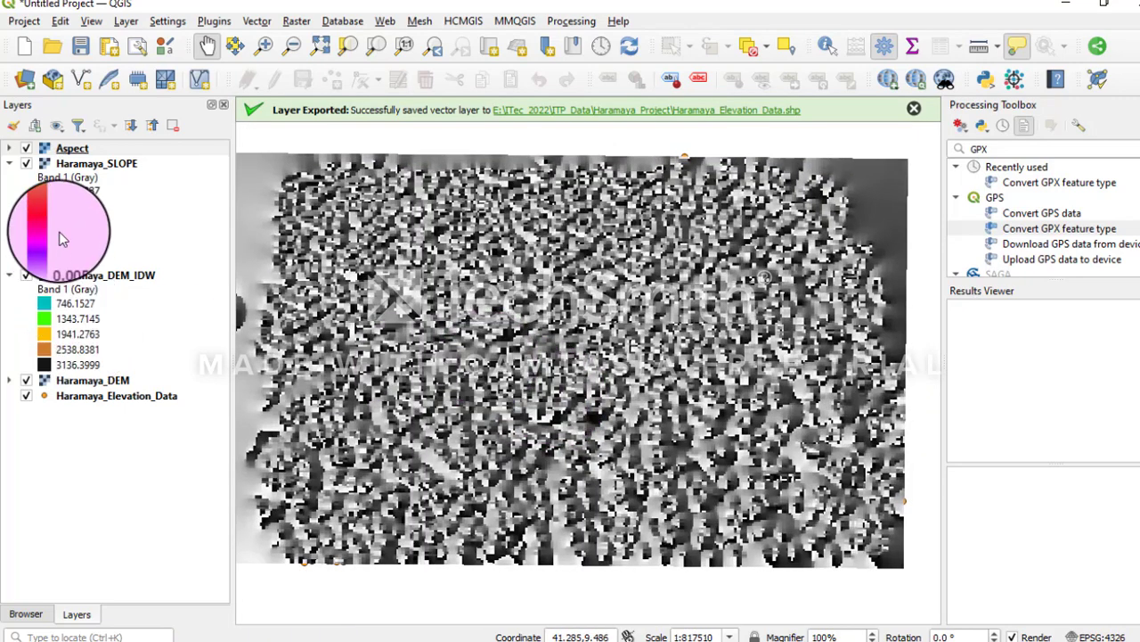
{"action": "left_click", "coordinate": [10, 148]}
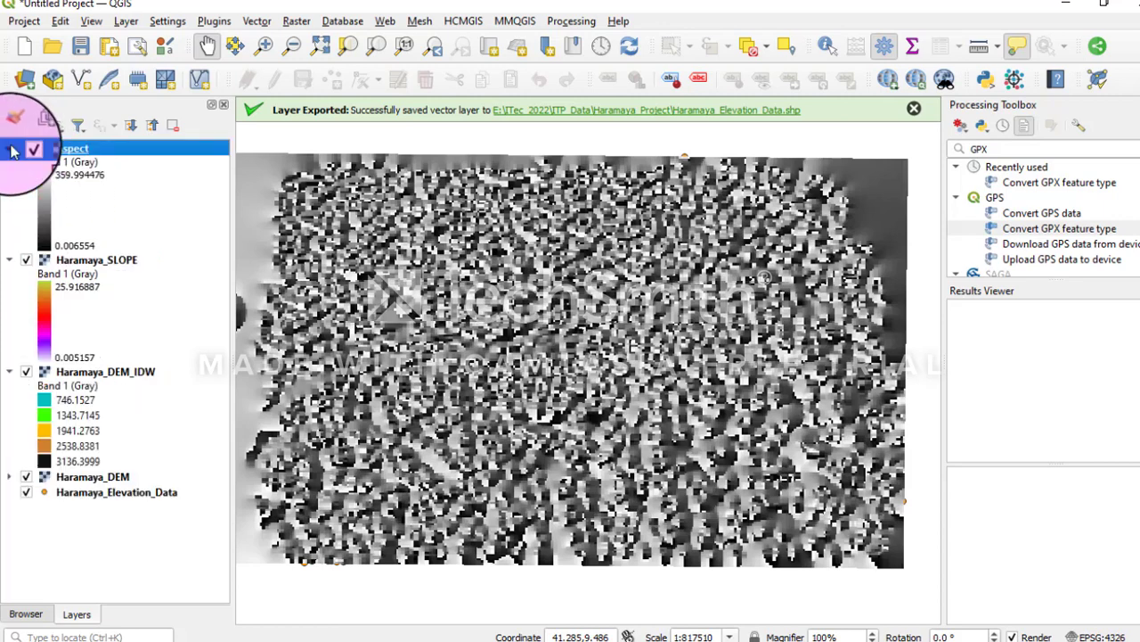
Open the layer options of the Aspect raster
{"action": "right_click", "coordinate": [70, 153]}
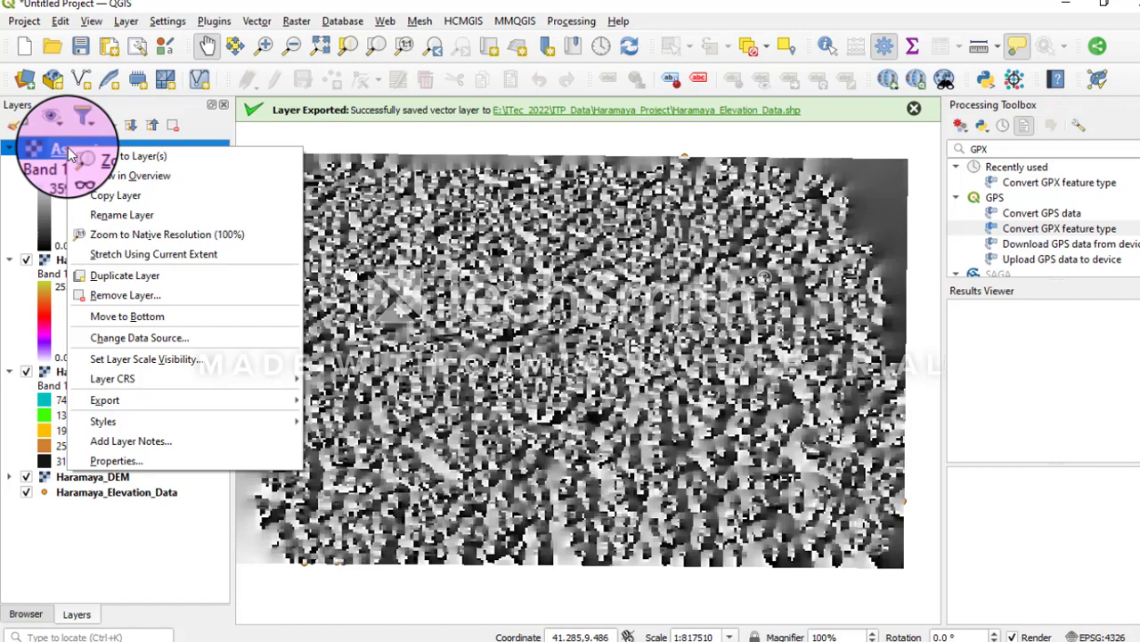
{"action": "left_click", "coordinate": [445, 229]}
{"action": "left_click_drag", "start_coordinate": [445, 229], "coordinate": [526, 336]}
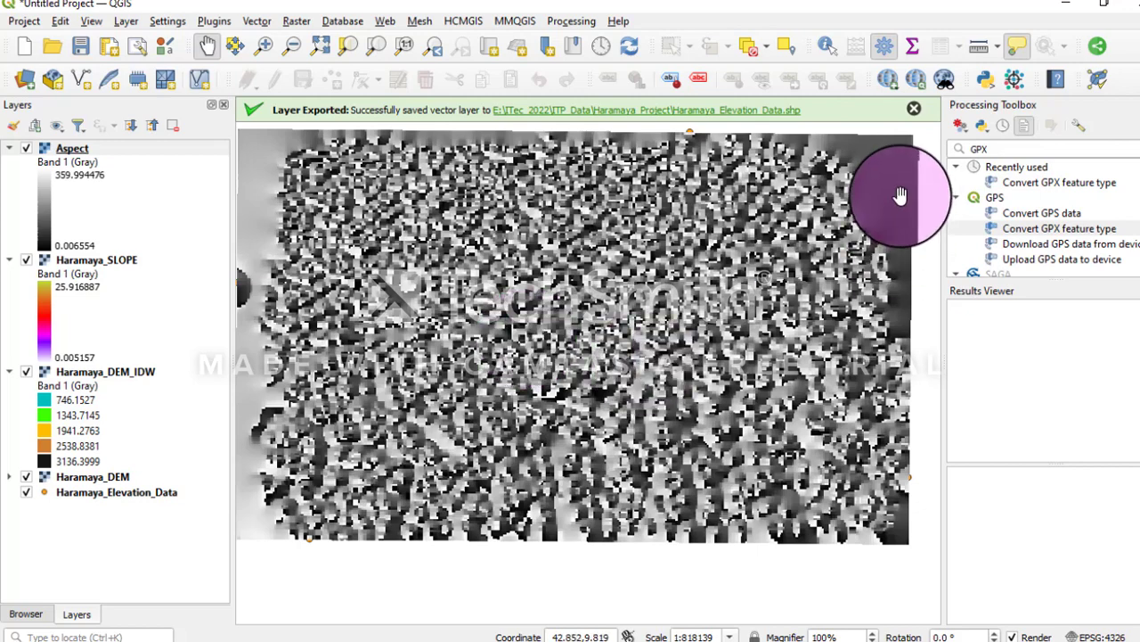
Open the raster Hillshade analysis and choose Haramaya_DEM as its input layer
{"action": "left_click", "coordinate": [297, 21]}
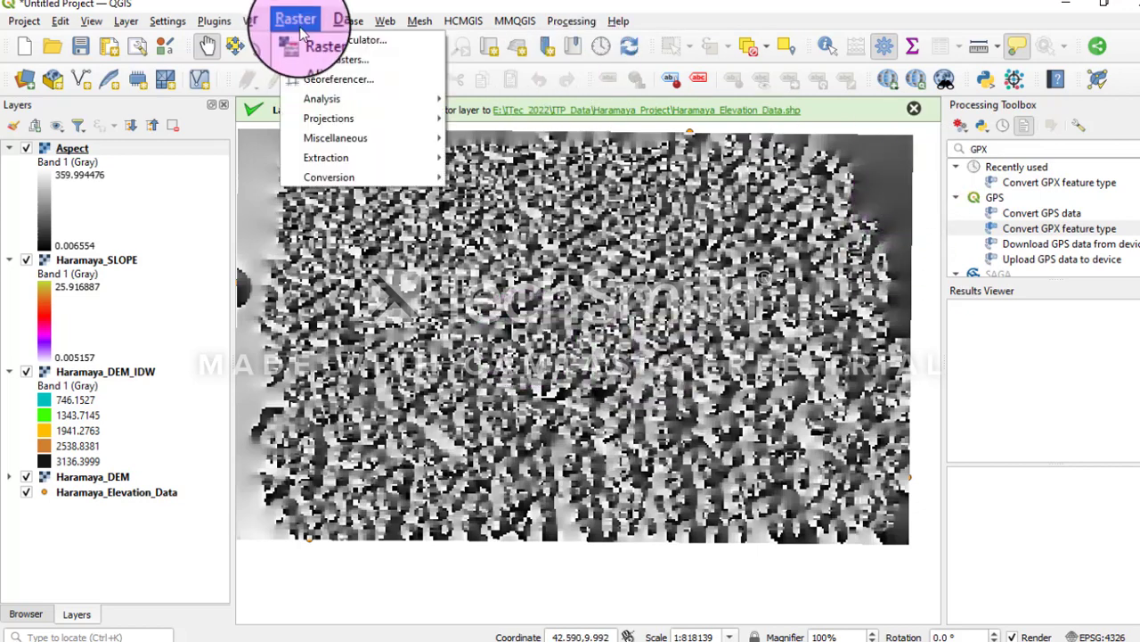
{"action": "mouse_move", "coordinate": [339, 101]}
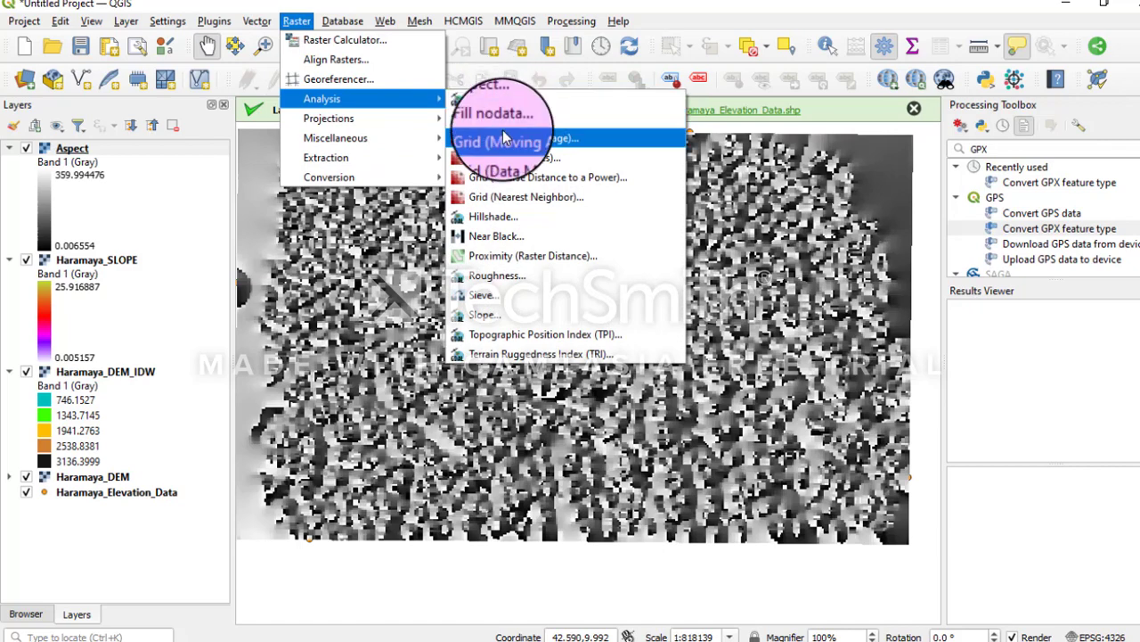
{"action": "left_click", "coordinate": [510, 229]}
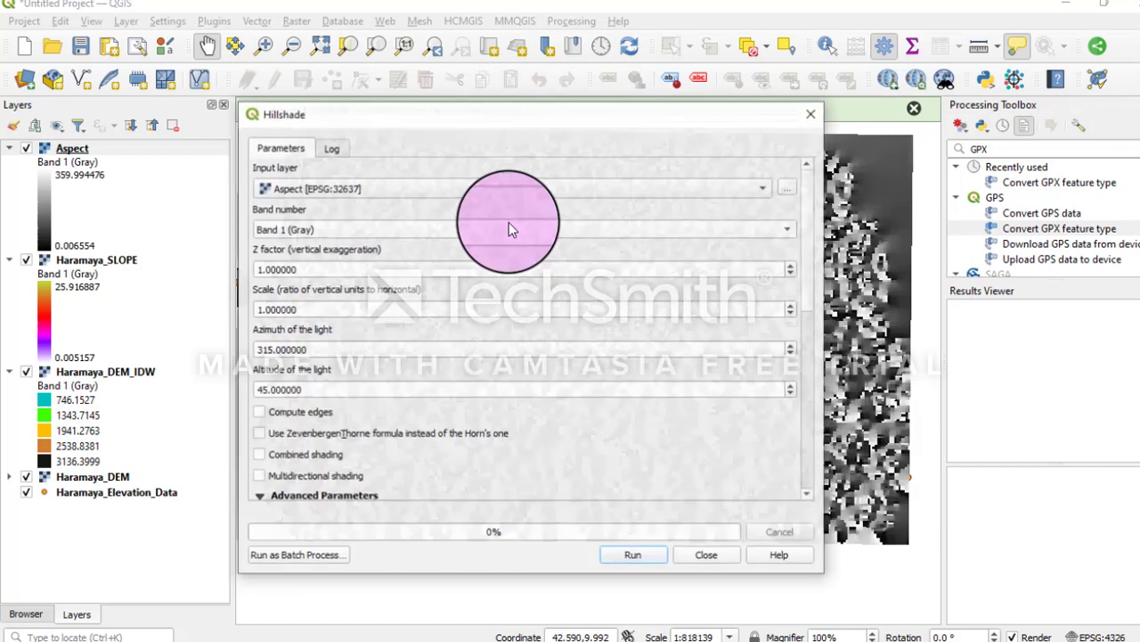
{"action": "left_click", "coordinate": [547, 183]}
{"action": "left_click", "coordinate": [412, 226]}
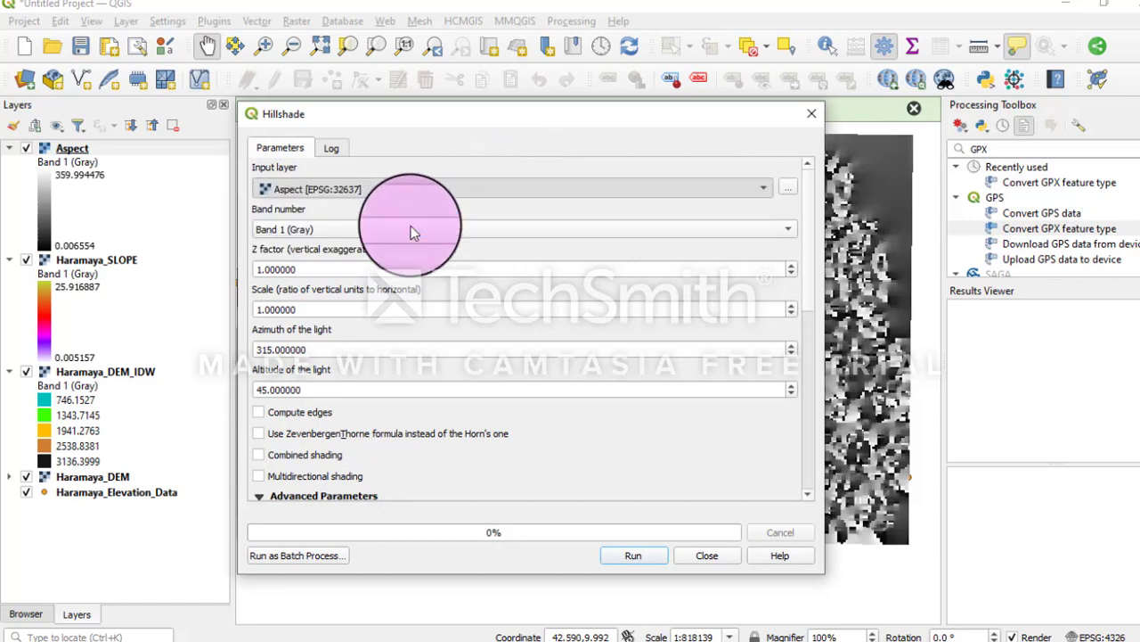
{"action": "left_click", "coordinate": [428, 188]}
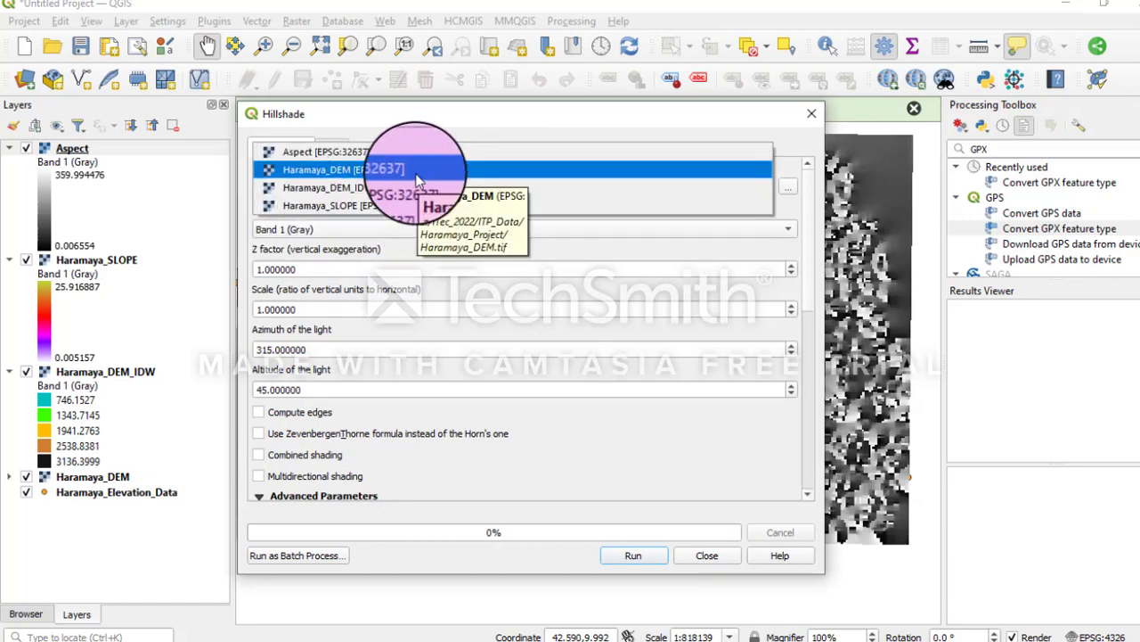
{"action": "left_click", "coordinate": [416, 171]}
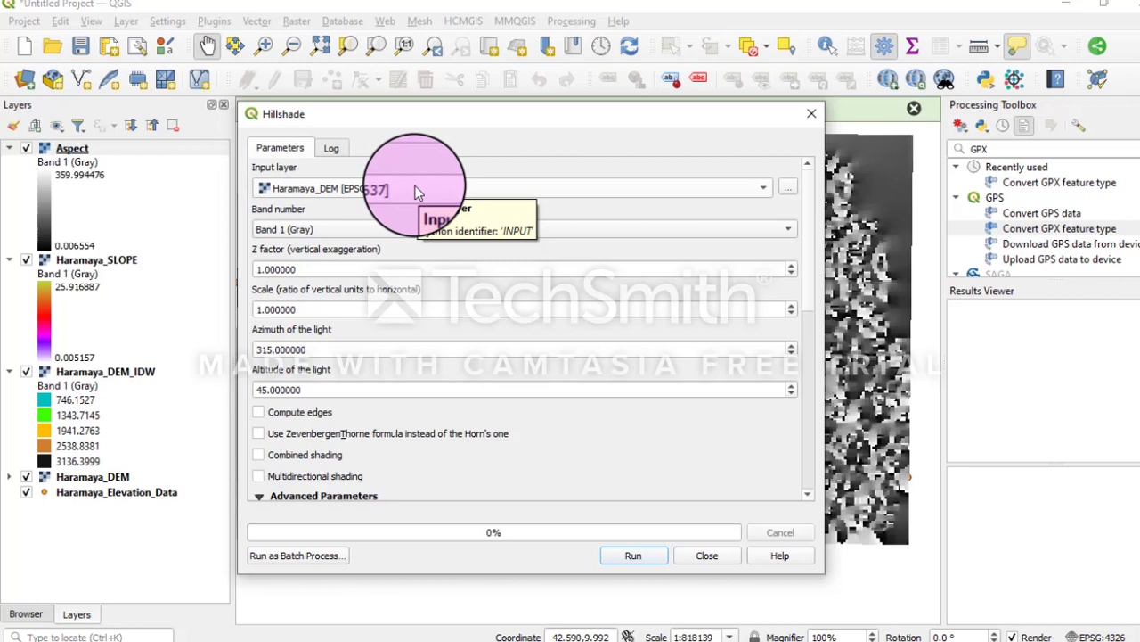
{"action": "left_click", "coordinate": [418, 189]}
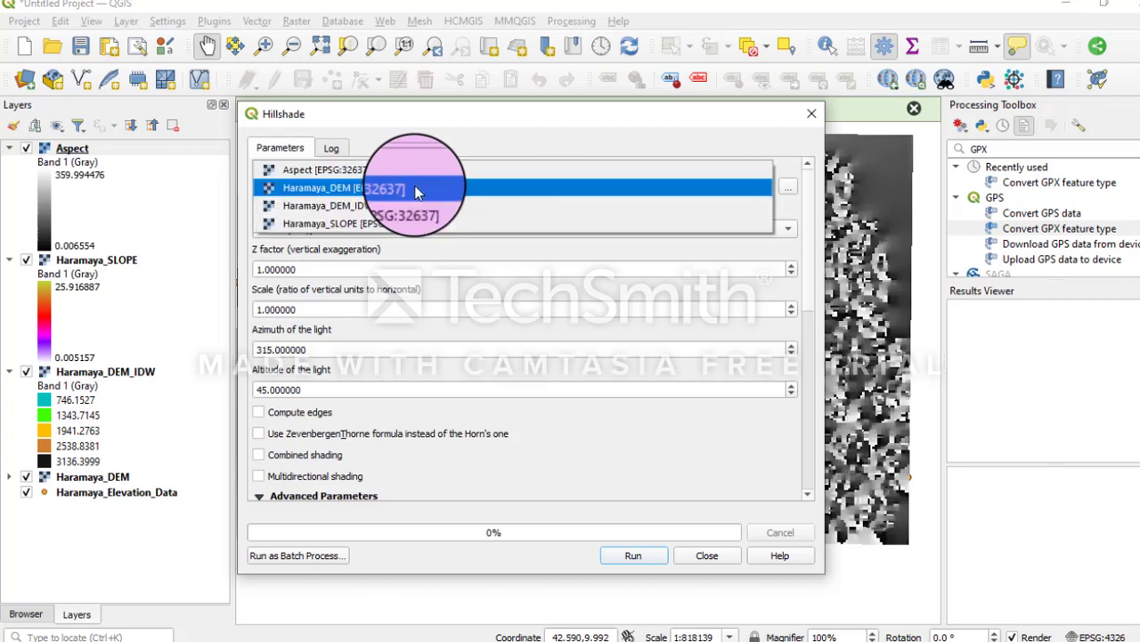
{"action": "left_click", "coordinate": [417, 189]}
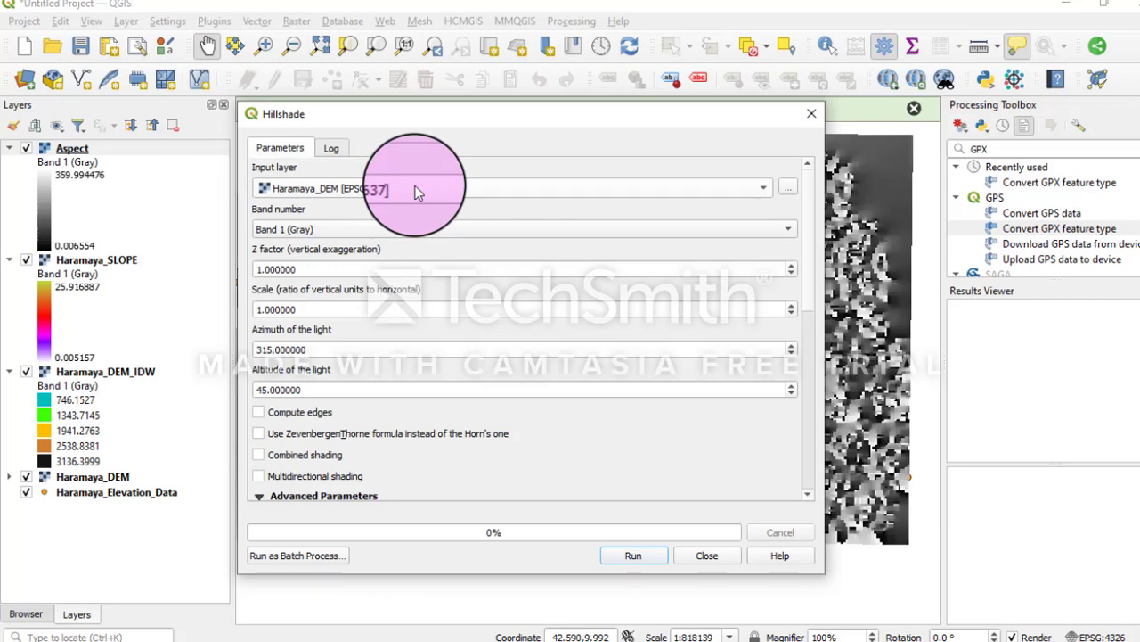
{"action": "left_click", "coordinate": [418, 193]}
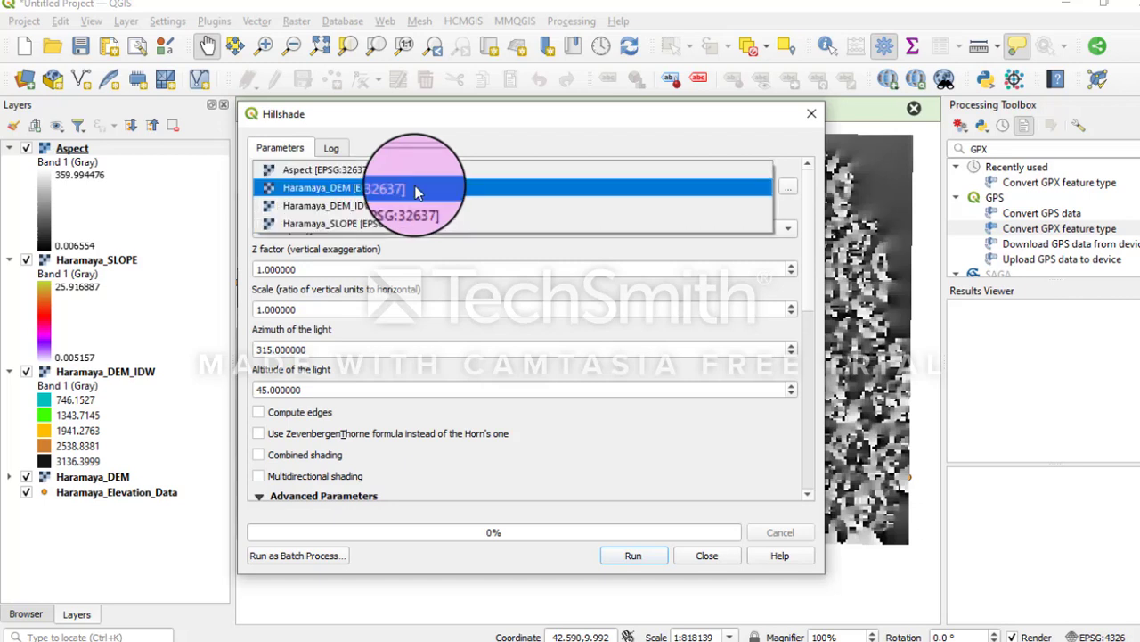
{"action": "left_click", "coordinate": [417, 188]}
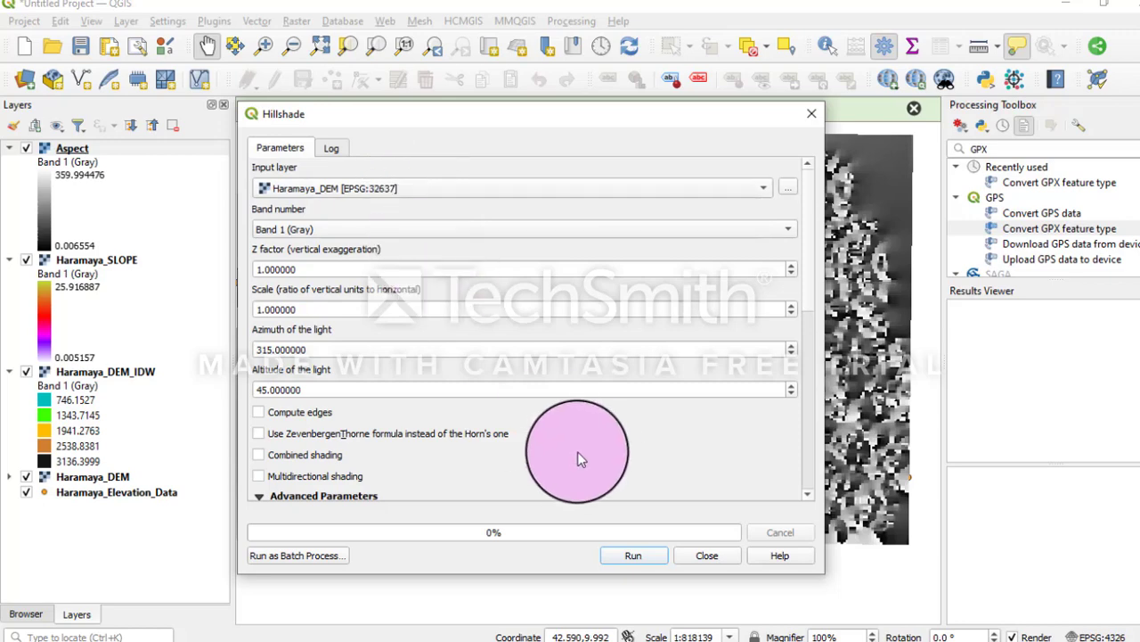
Generate the Haramaya_DEM hillshade as a temporary file with azimuth 315 and altitude 45, and close the tool
{"action": "left_click_drag", "start_coordinate": [810, 303], "coordinate": [797, 472]}
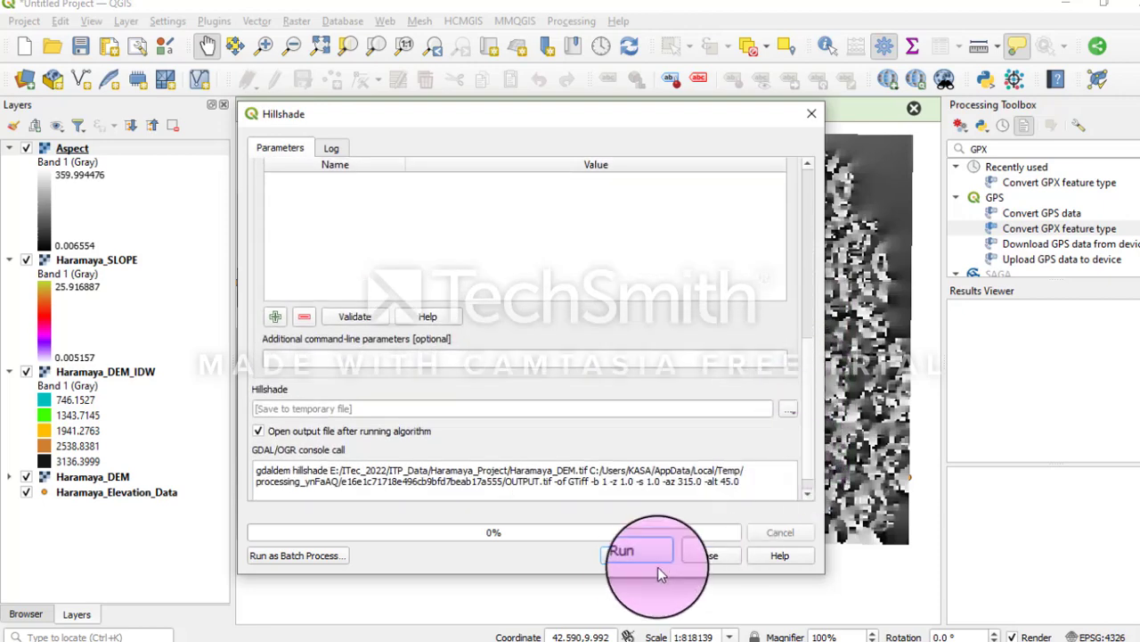
{"action": "left_click", "coordinate": [634, 556]}
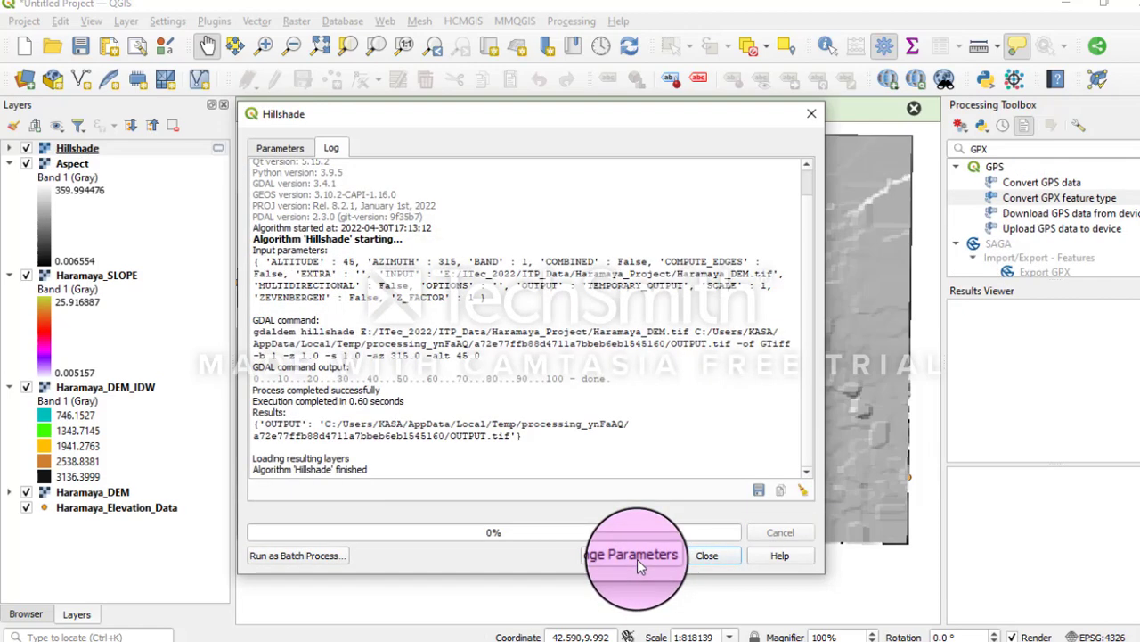
{"action": "left_click", "coordinate": [811, 113]}
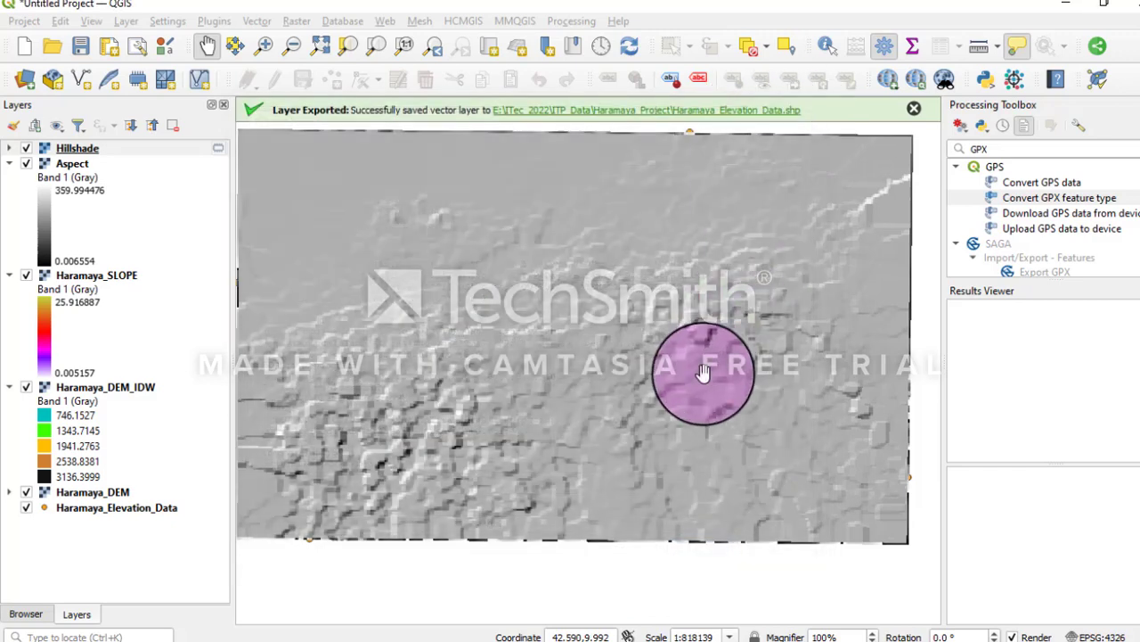
{"action": "left_click_drag", "start_coordinate": [593, 411], "coordinate": [571, 482]}
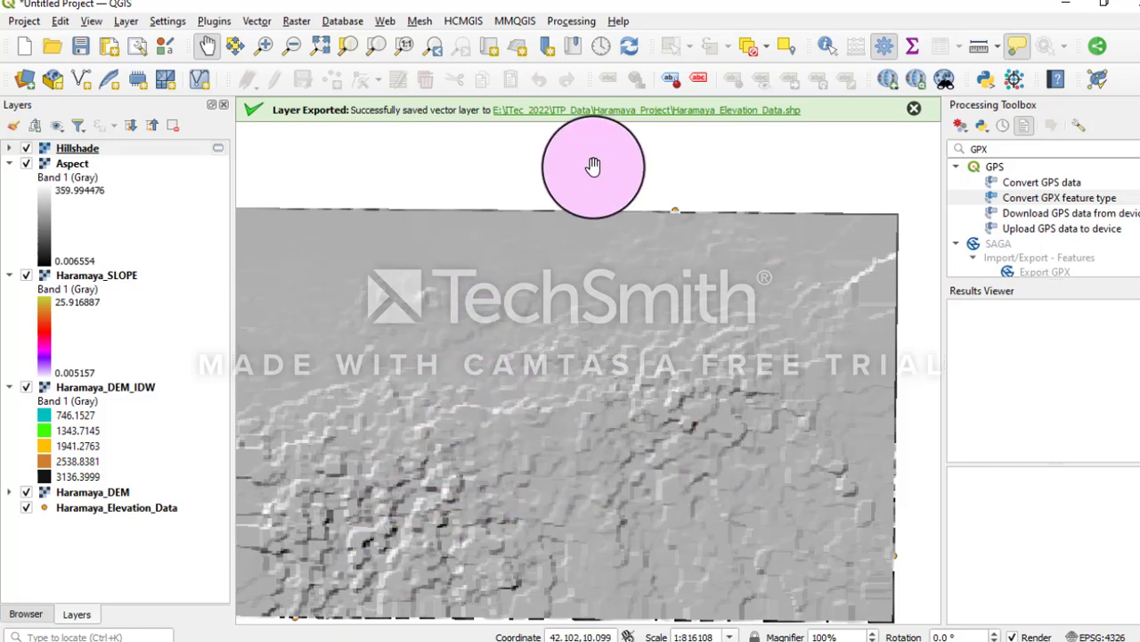
Start another raster Hillshade analysis with Haramaya_DEM_IDW as the input layer
{"action": "left_click", "coordinate": [297, 21]}
{"action": "mouse_move", "coordinate": [352, 131]}
{"action": "mouse_move", "coordinate": [342, 102]}
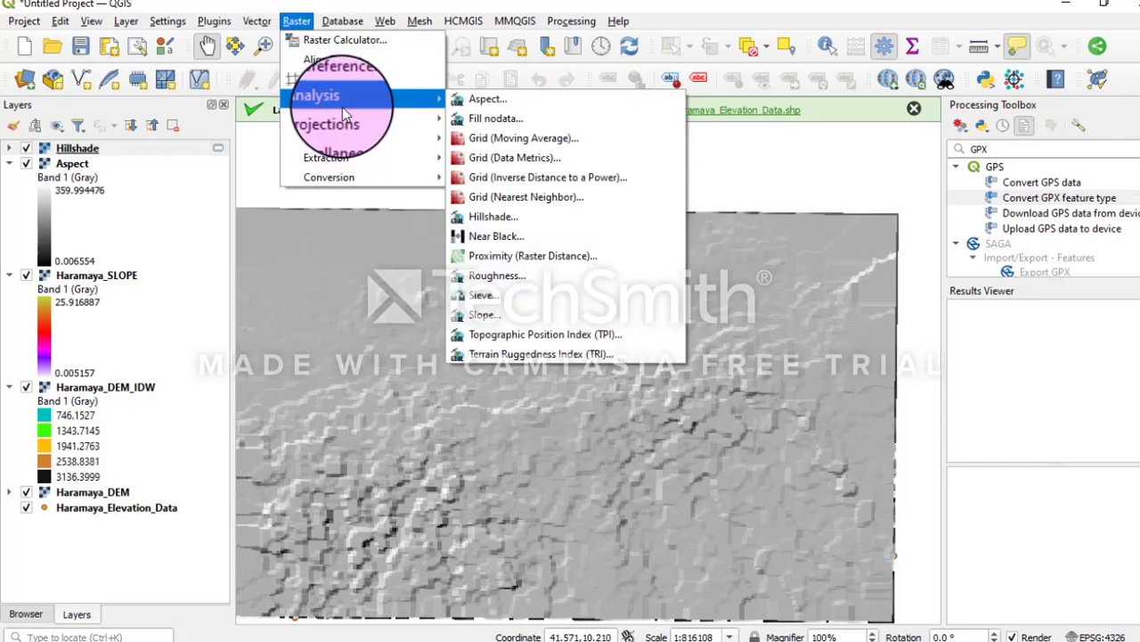
{"action": "left_click", "coordinate": [505, 218]}
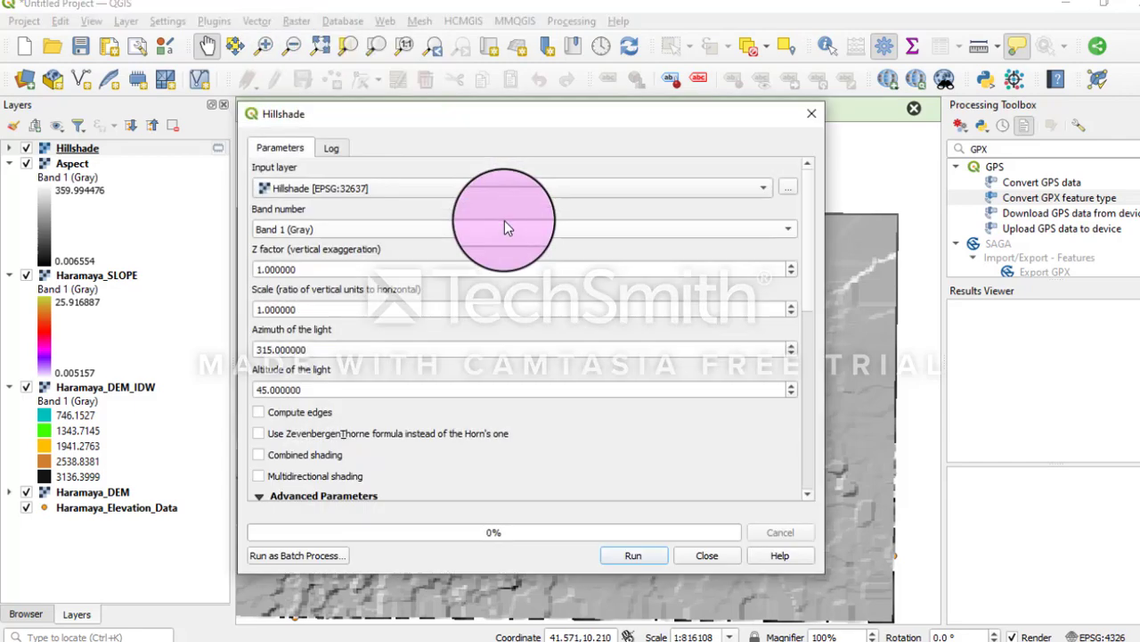
{"action": "left_click", "coordinate": [455, 198]}
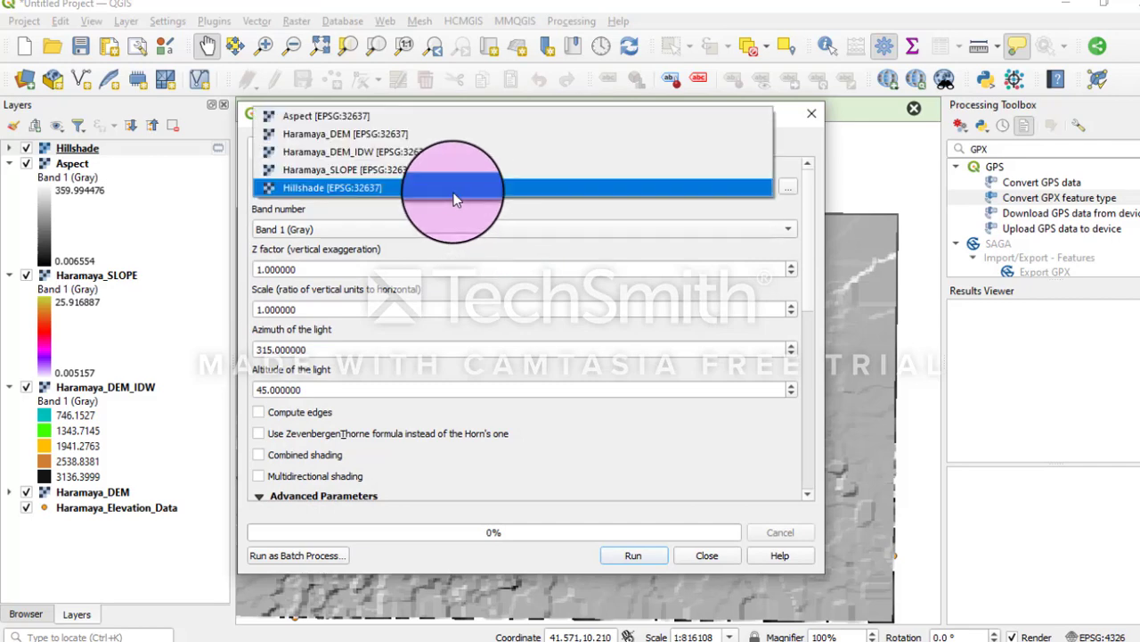
{"action": "left_click", "coordinate": [395, 153]}
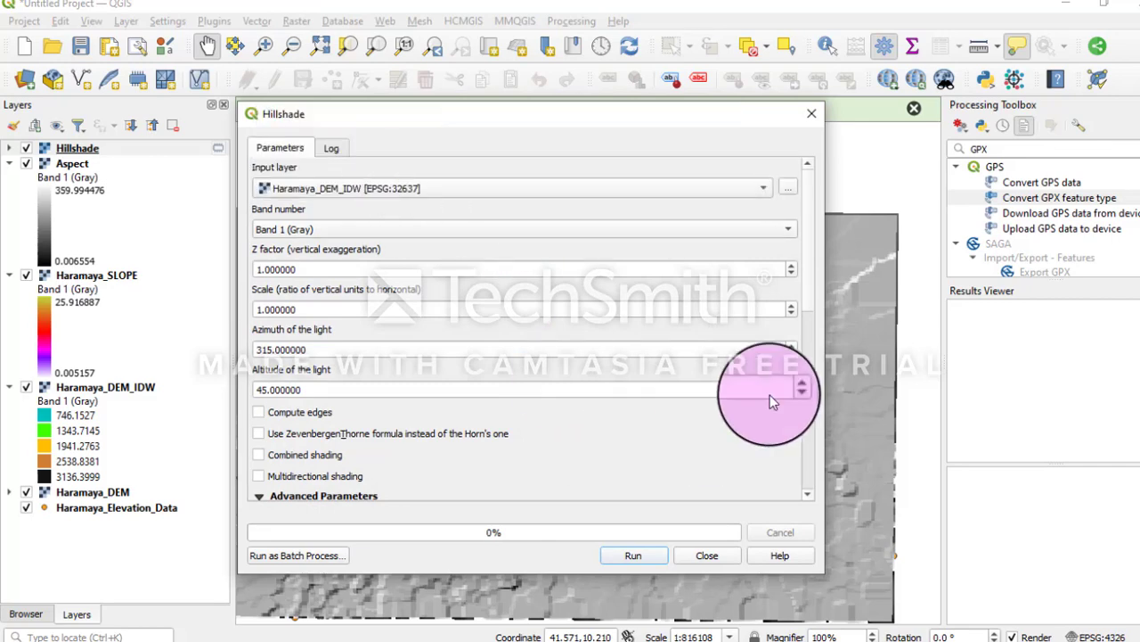
Generate the Haramaya_DEM_IDW hillshade as a temporary file with the default light settings, and close the tool
{"action": "left_click_drag", "start_coordinate": [808, 310], "coordinate": [795, 469]}
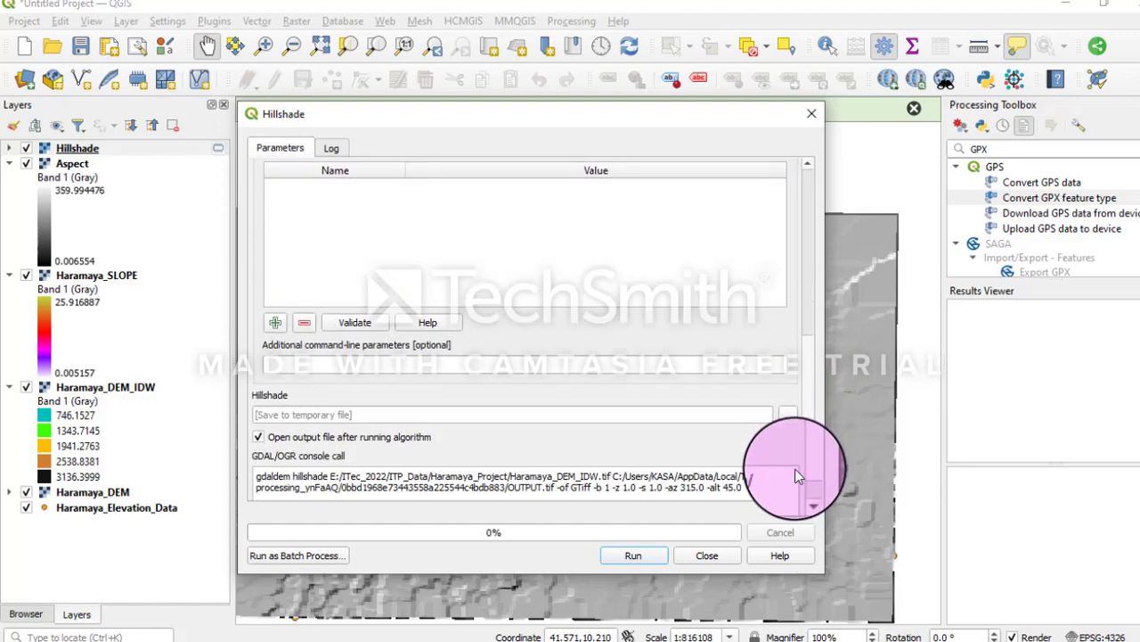
{"action": "left_click", "coordinate": [639, 555]}
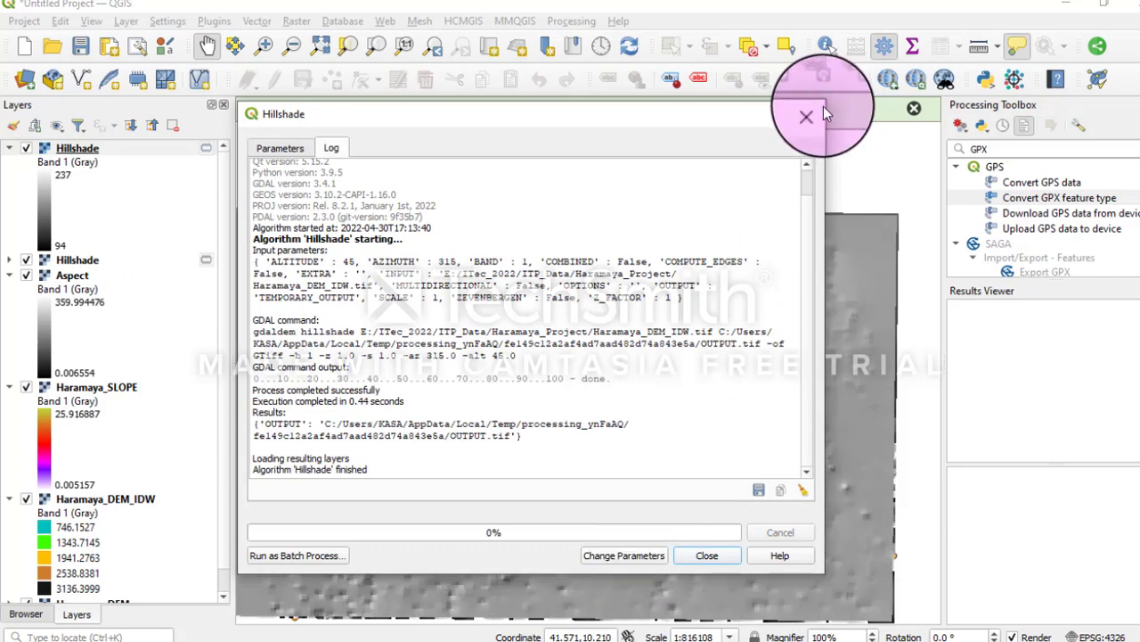
{"action": "left_click", "coordinate": [805, 115]}
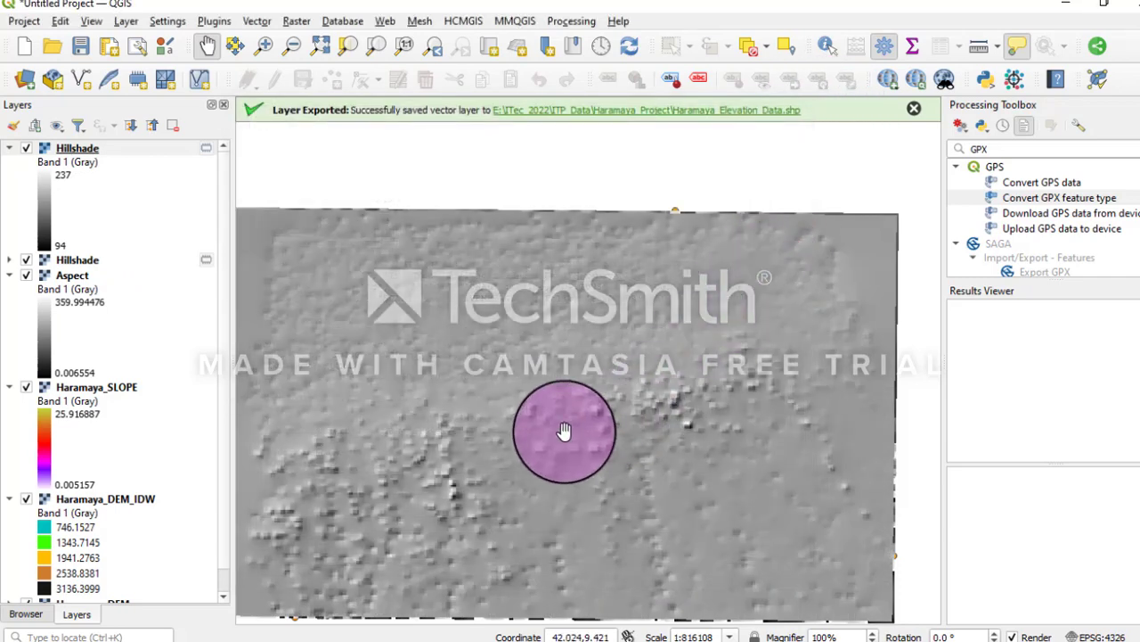
{"action": "left_click_drag", "start_coordinate": [517, 413], "coordinate": [531, 382]}
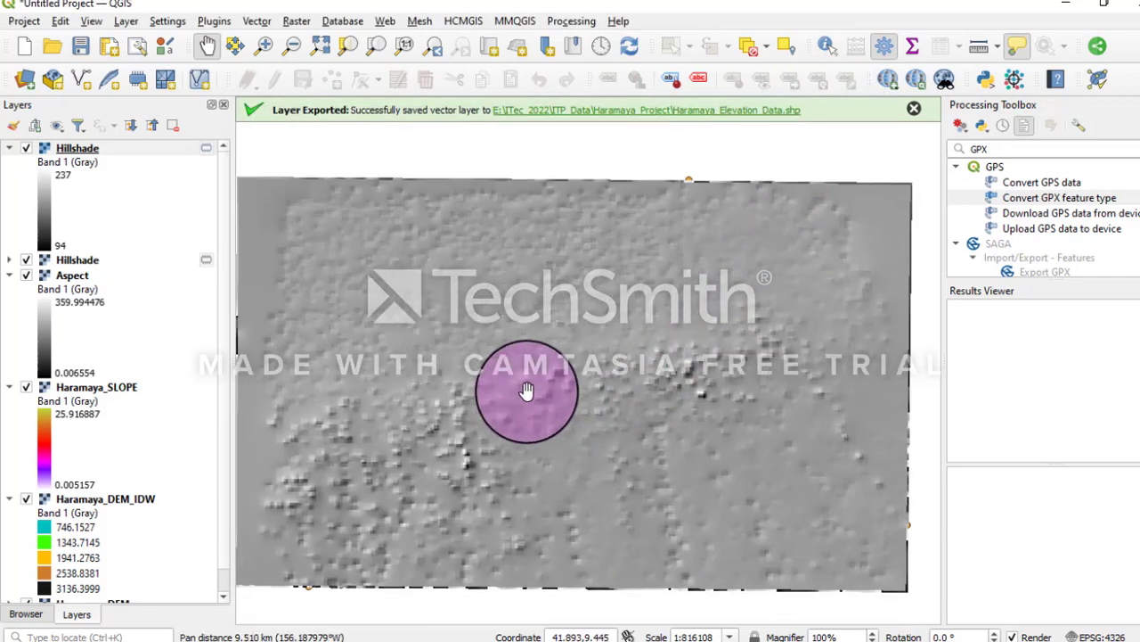
Toggle the topmost Hillshade layer's visibility repeatedly to compare it with the hillshade made from Haramaya_DEM
{"action": "left_click", "coordinate": [26, 149]}
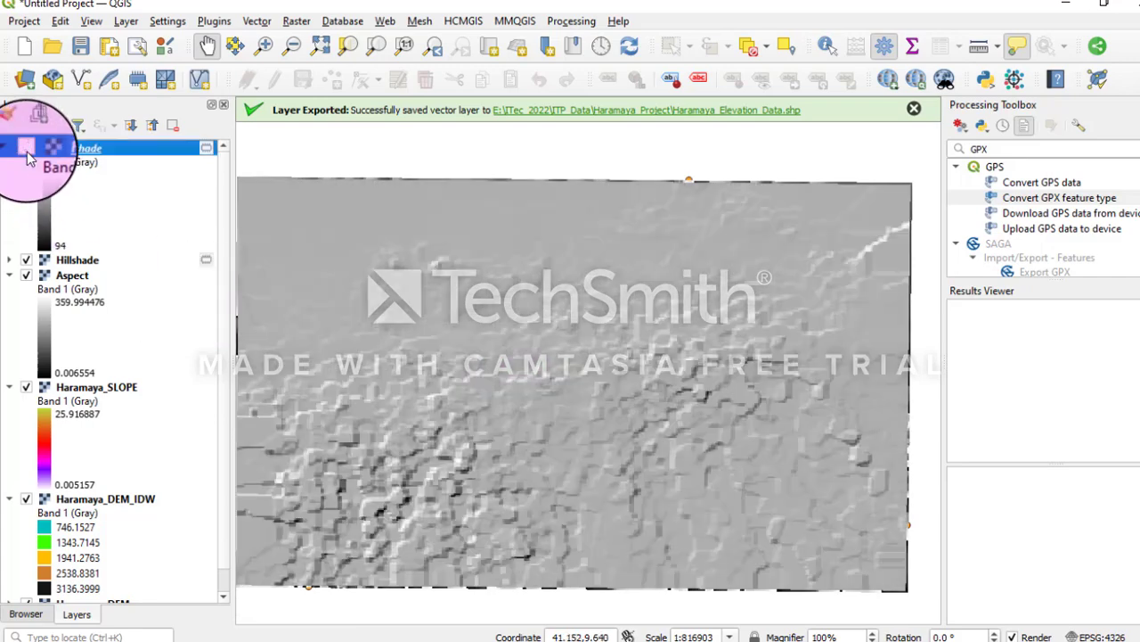
{"action": "left_click", "coordinate": [27, 152]}
{"action": "left_click", "coordinate": [27, 150]}
{"action": "left_click", "coordinate": [27, 150]}
{"action": "left_click", "coordinate": [26, 150]}
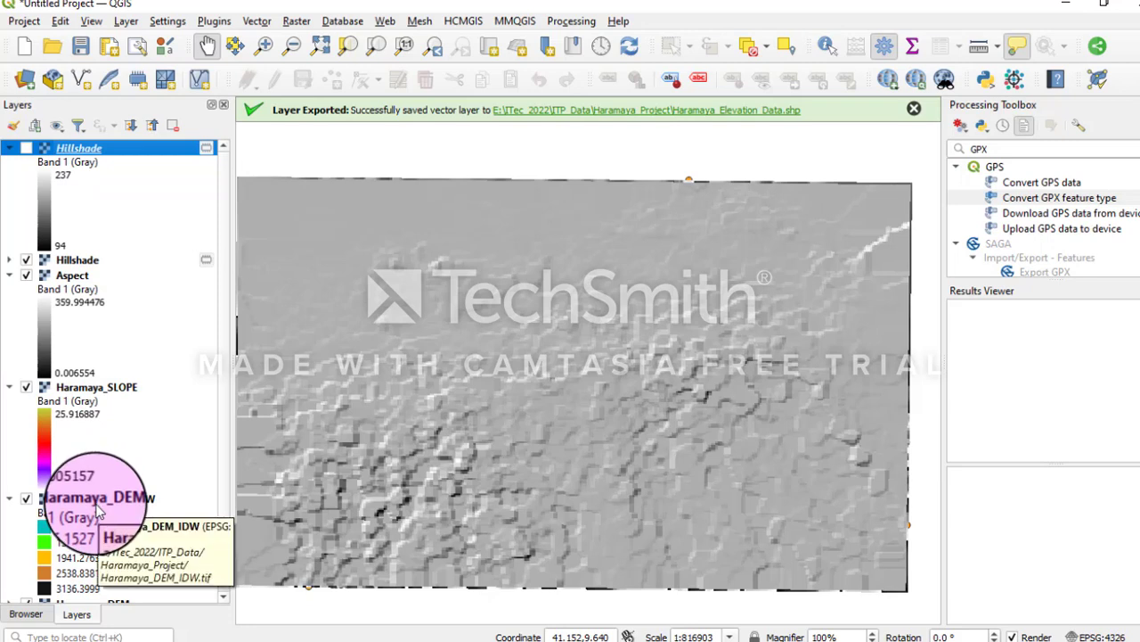
Move Haramaya_DEM_IDW between the two Hillshade layers and hide the topmost Hillshade
{"action": "mouse_move", "coordinate": [100, 510]}
{"action": "left_mouse_down"}
{"action": "mouse_move", "coordinate": [125, 269]}
{"action": "mouse_move", "coordinate": [119, 154]}
{"action": "mouse_move", "coordinate": [108, 152]}
{"action": "left_mouse_up"}
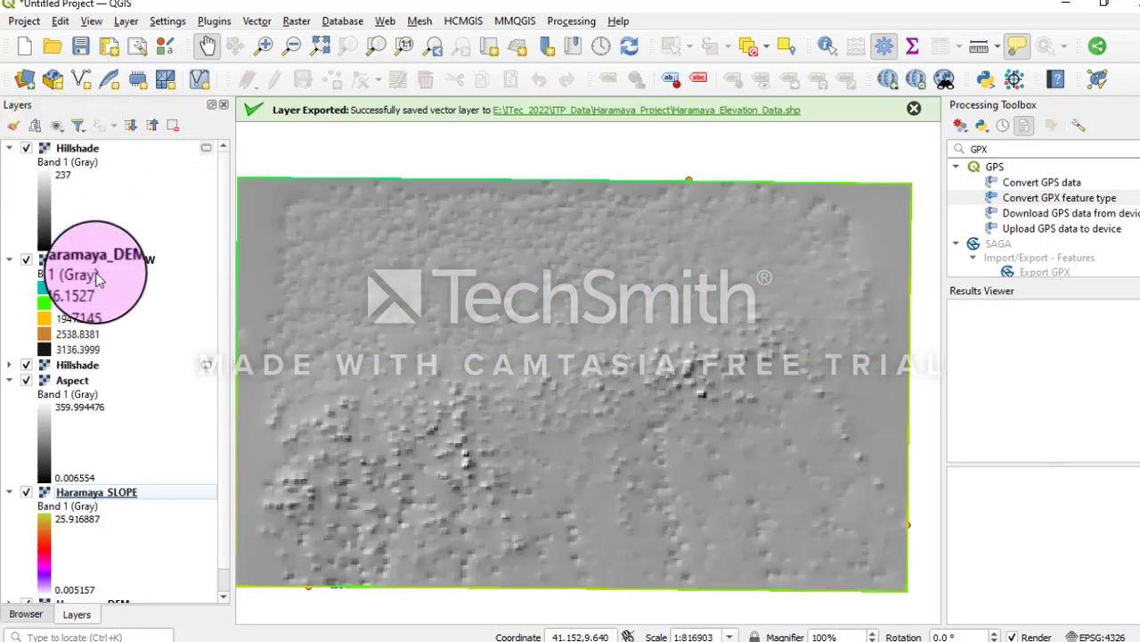
{"action": "left_click", "coordinate": [26, 147]}
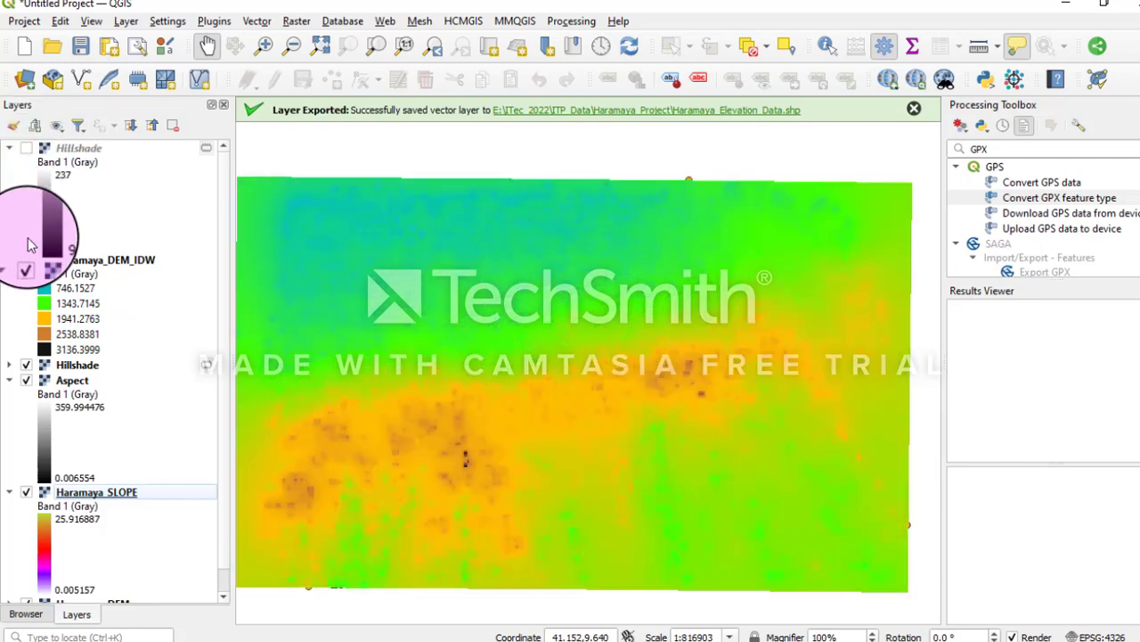
{"action": "left_click", "coordinate": [26, 260]}
{"action": "left_click", "coordinate": [27, 260]}
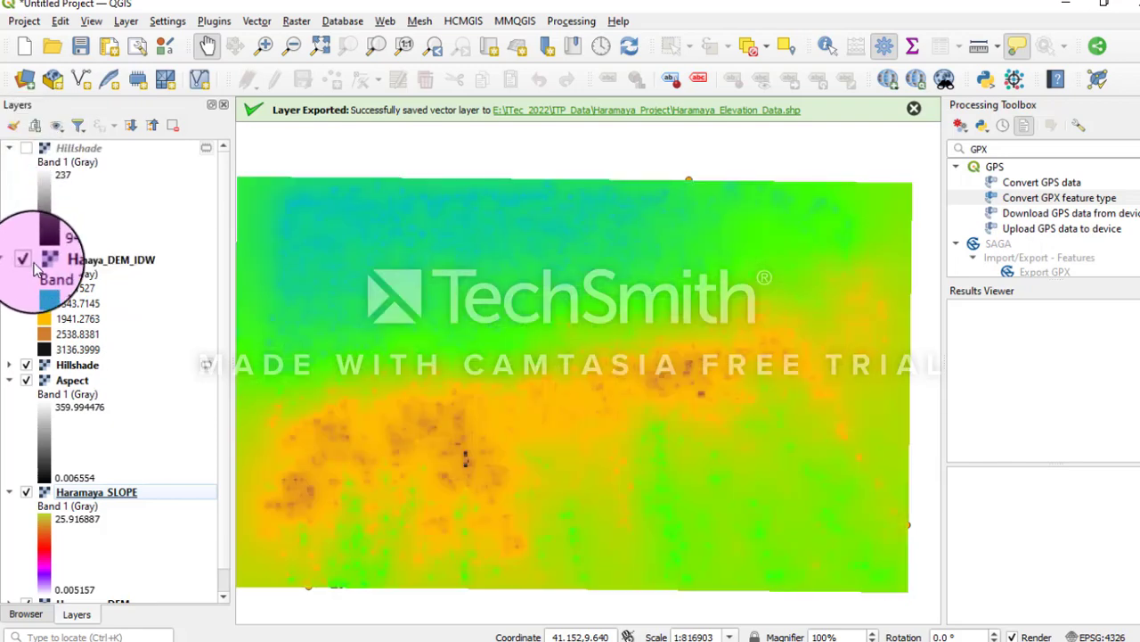
Set the global opacity of the Haramaya_DEM_IDW layer to 42.6 % and apply it
{"action": "right_click", "coordinate": [81, 263]}
{"action": "left_click", "coordinate": [138, 614]}
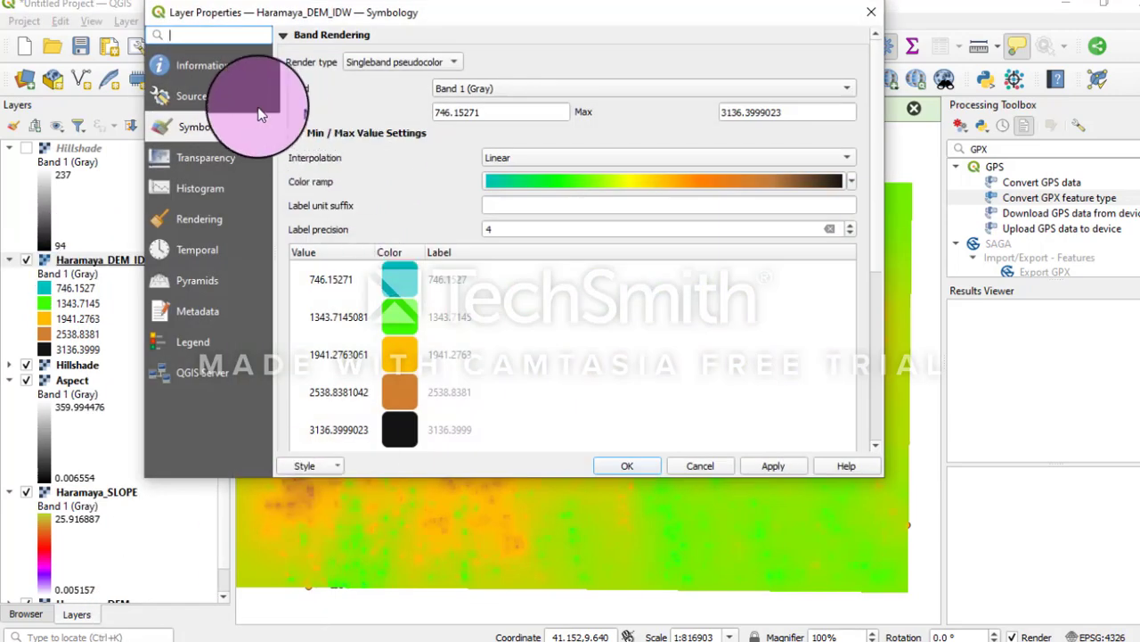
{"action": "left_click", "coordinate": [212, 161]}
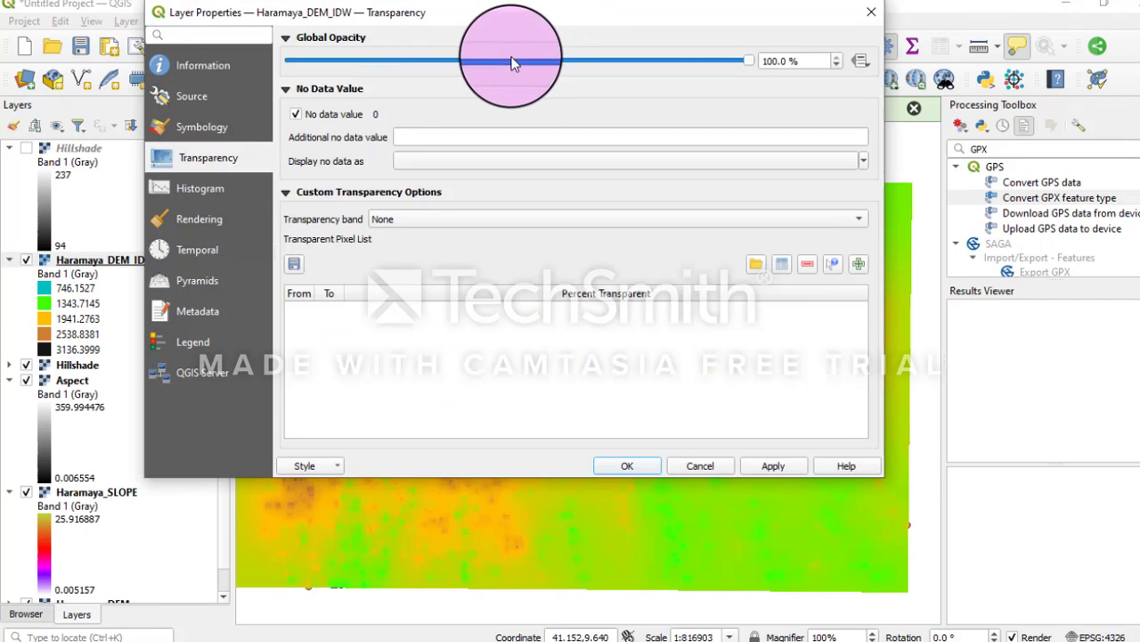
{"action": "left_click_drag", "start_coordinate": [744, 58], "coordinate": [483, 61]}
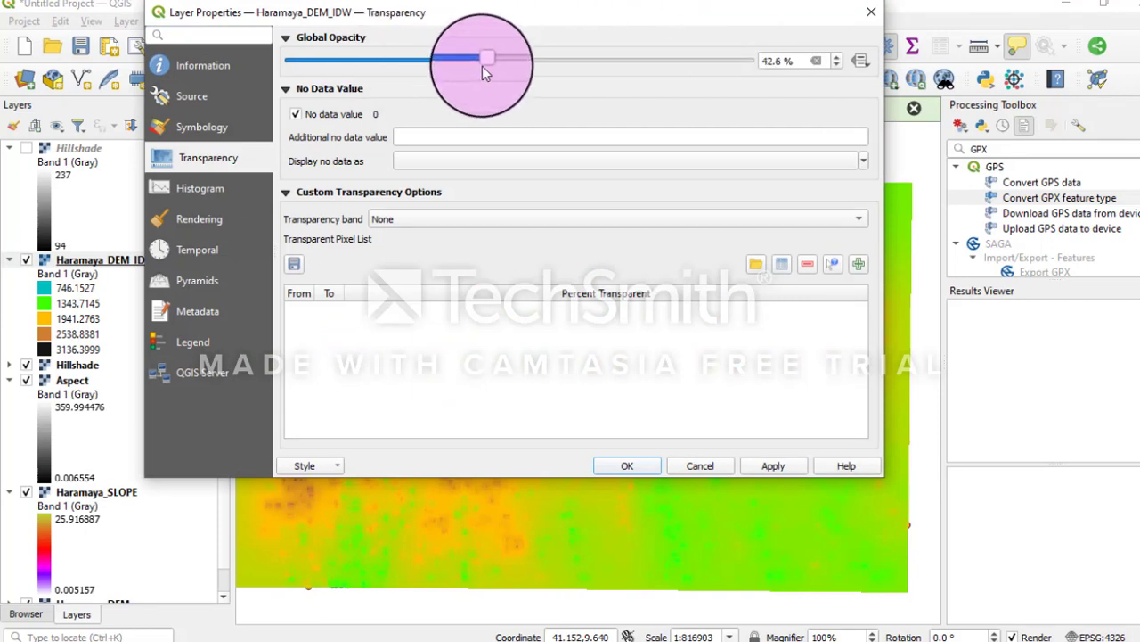
{"action": "left_click", "coordinate": [768, 468]}
{"action": "left_click", "coordinate": [627, 465]}
{"action": "mouse_move", "coordinate": [552, 453]}
{"action": "left_mouse_down"}
{"action": "mouse_move", "coordinate": [568, 435]}
{"action": "mouse_move", "coordinate": [543, 433]}
{"action": "left_mouse_up"}
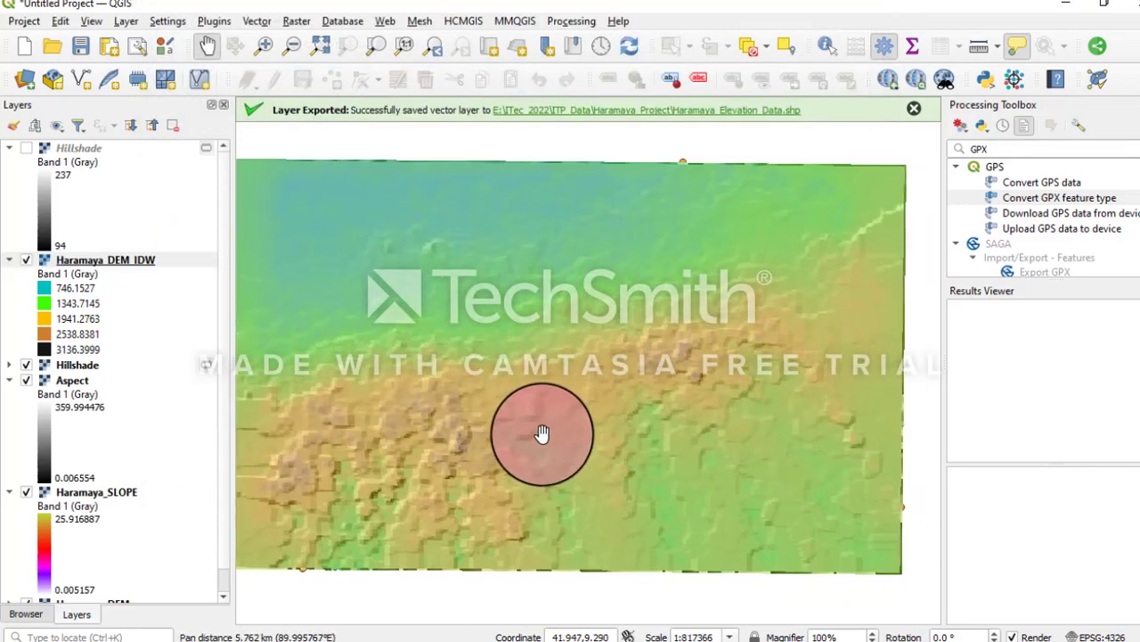
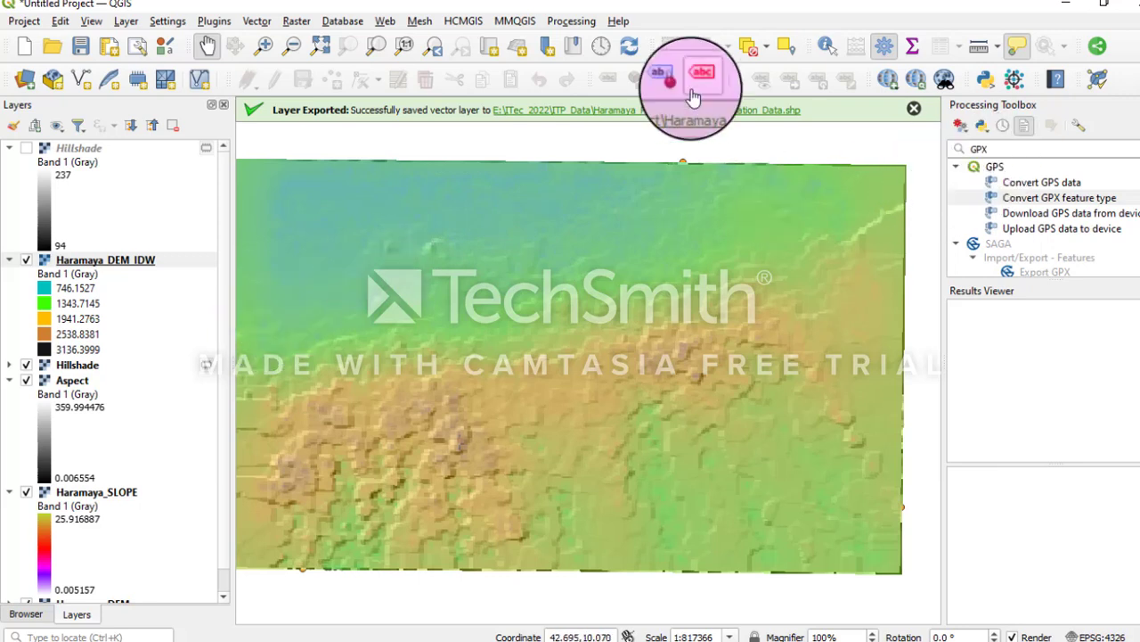
{"action": "left_click", "coordinate": [294, 21]}
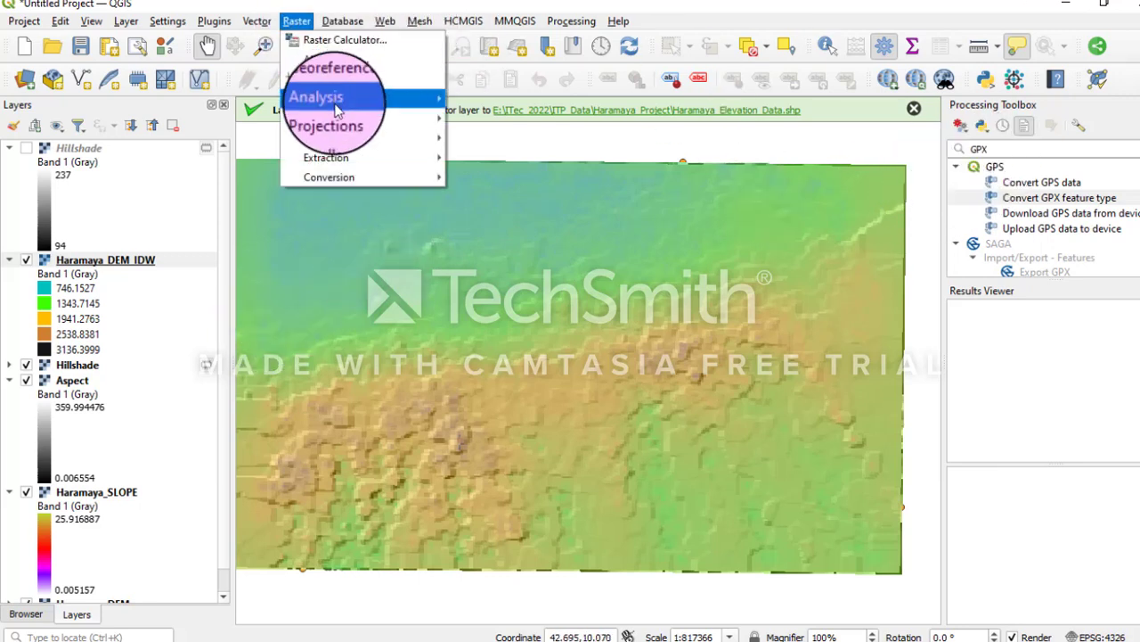
{"action": "mouse_move", "coordinate": [337, 107]}
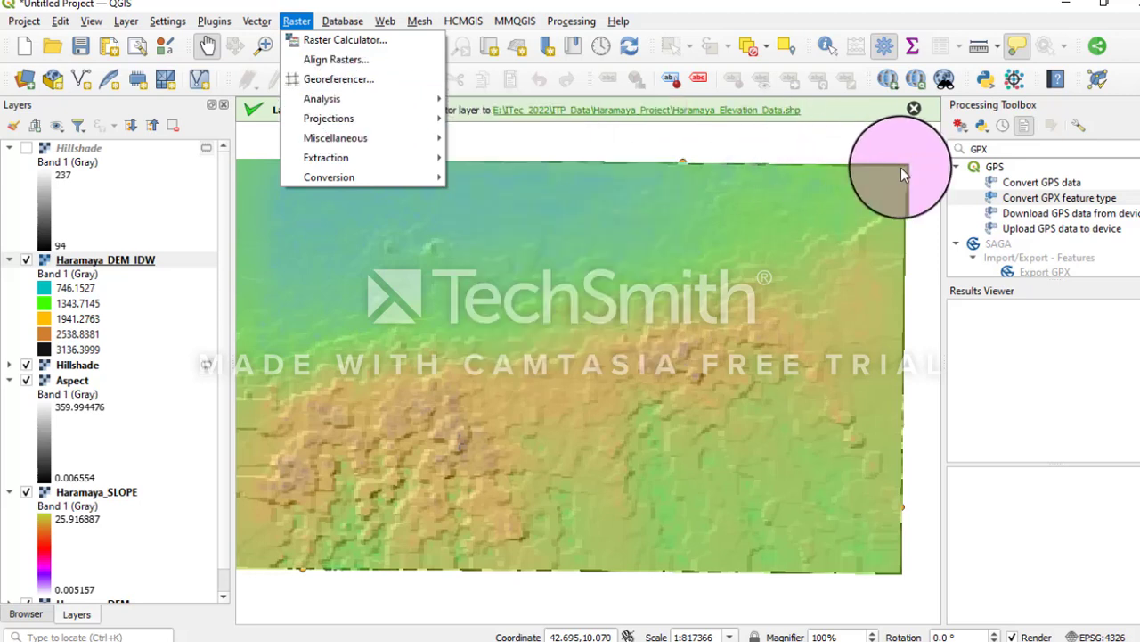
Search the processing tools for "contour" and open the GDAL Contour raster extraction tool
{"action": "left_click", "coordinate": [1007, 146]}
{"action": "double_click", "coordinate": [973, 149]}
{"action": "type", "text": "contour"}
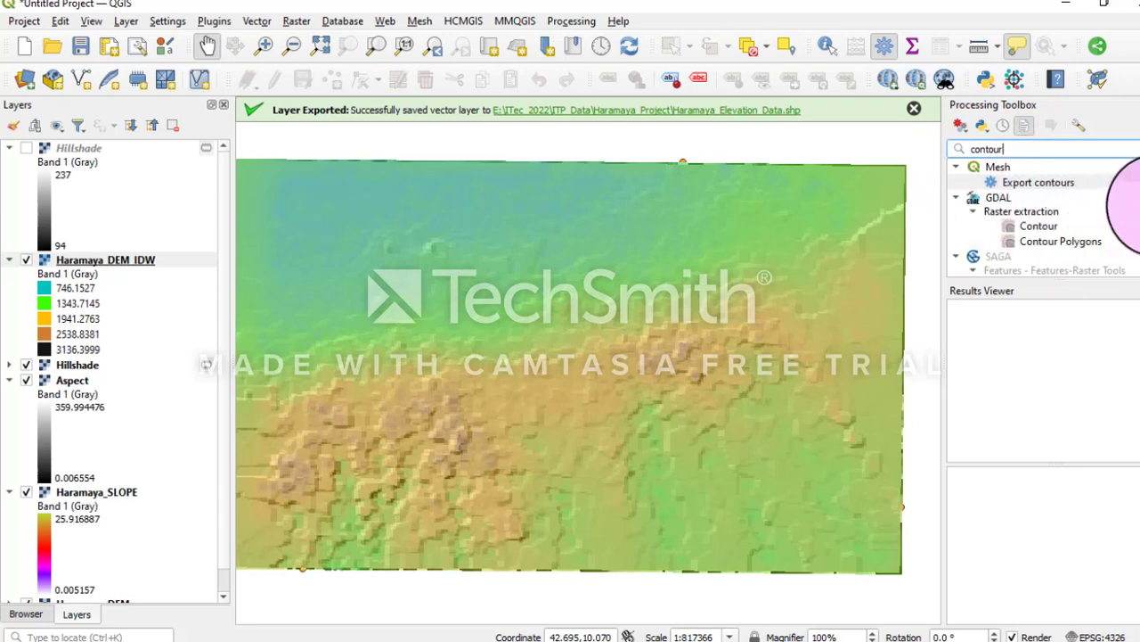
{"action": "left_click", "coordinate": [1139, 205]}
{"action": "scroll", "coordinate": [1128, 232], "scroll_direction": "down", "scroll_amount": 1}
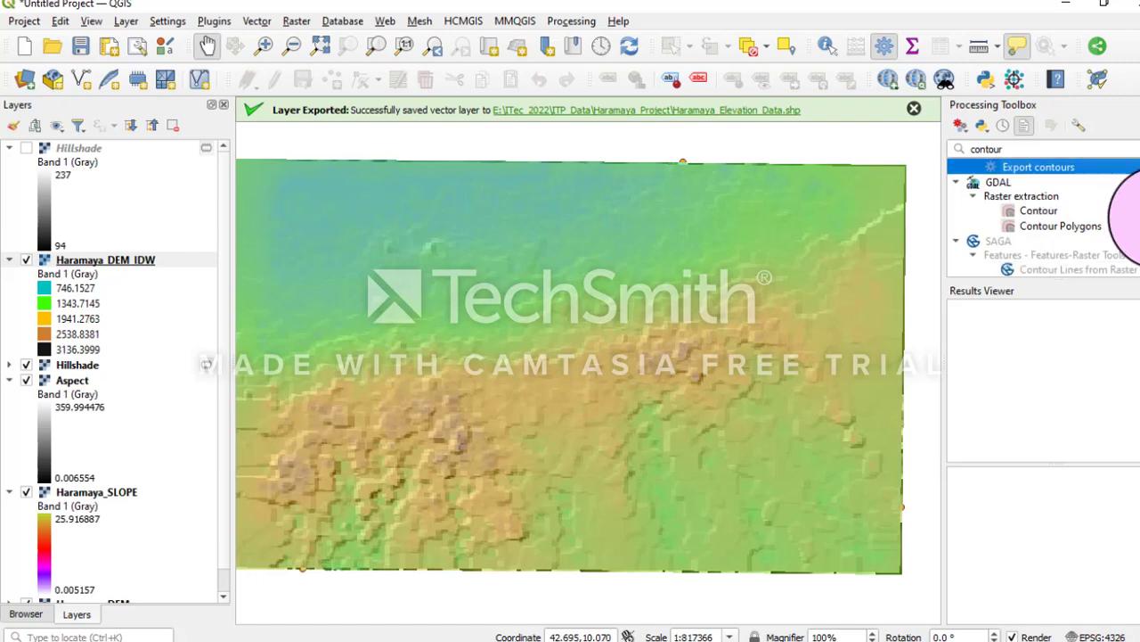
{"action": "double_click", "coordinate": [1038, 211]}
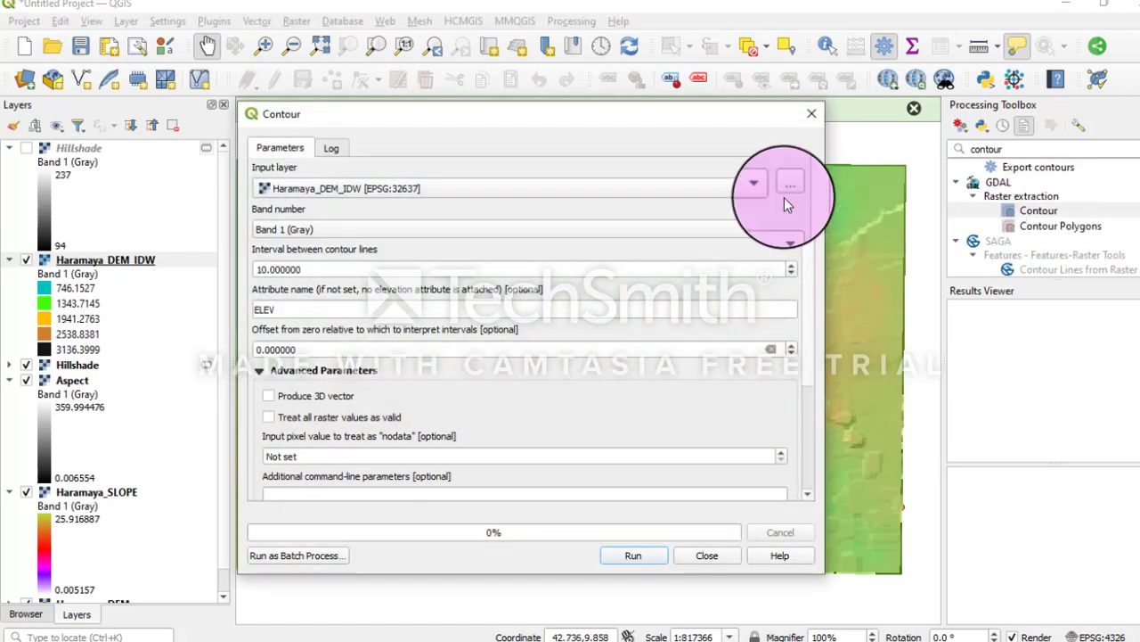
Set Haramaya_DEM as the contour input layer with an interval of 50 between contour lines
{"action": "left_click", "coordinate": [650, 190]}
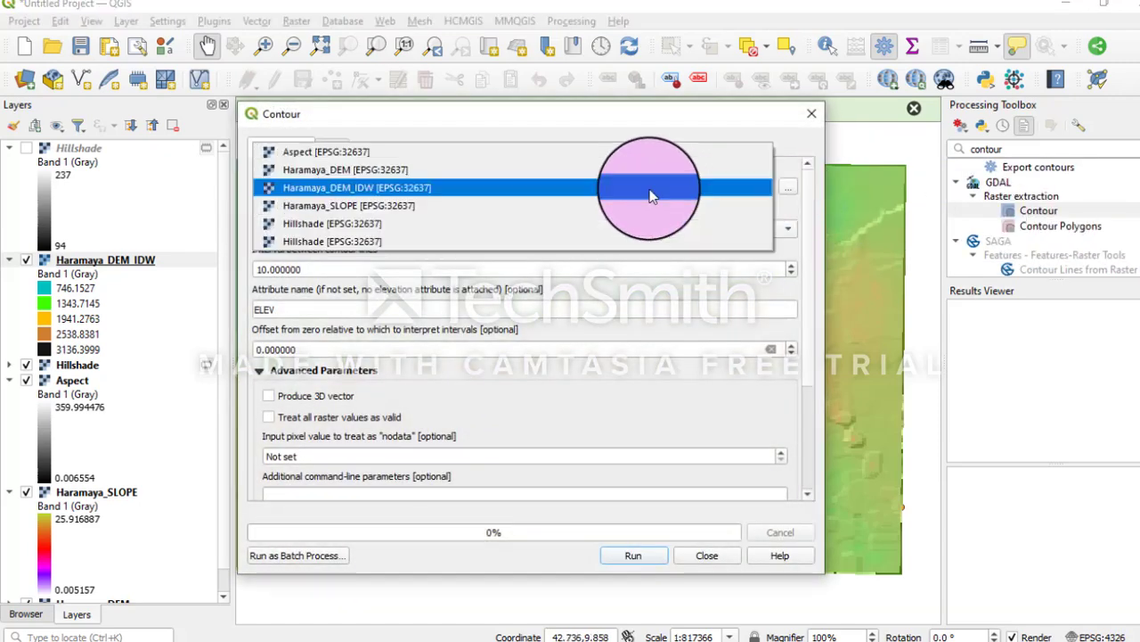
{"action": "left_click", "coordinate": [421, 171]}
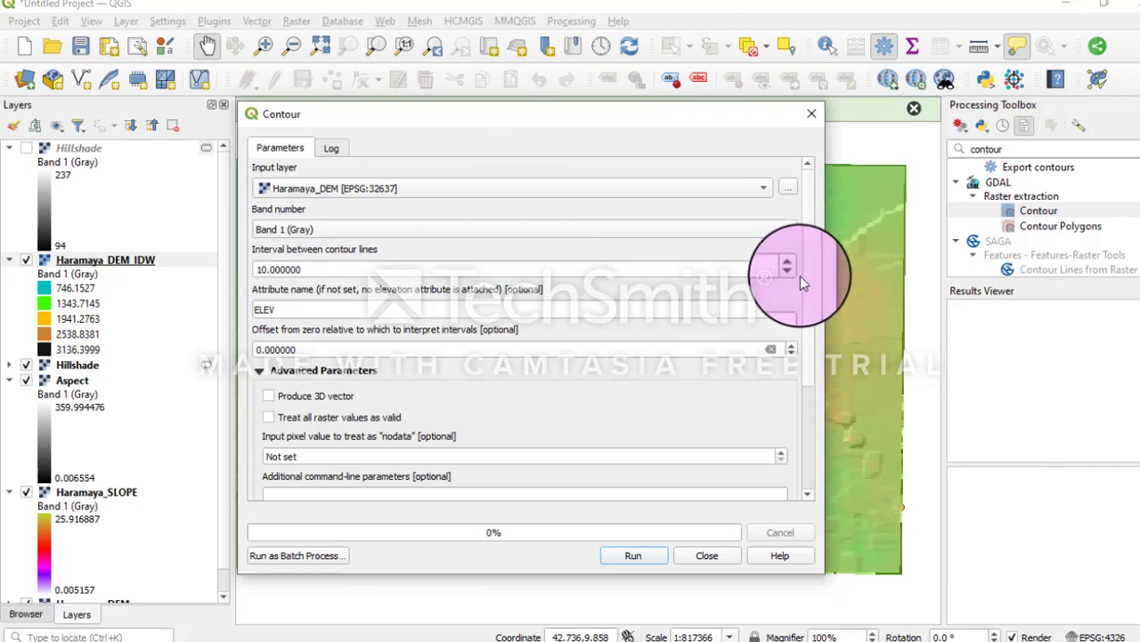
{"action": "double_click", "coordinate": [260, 269]}
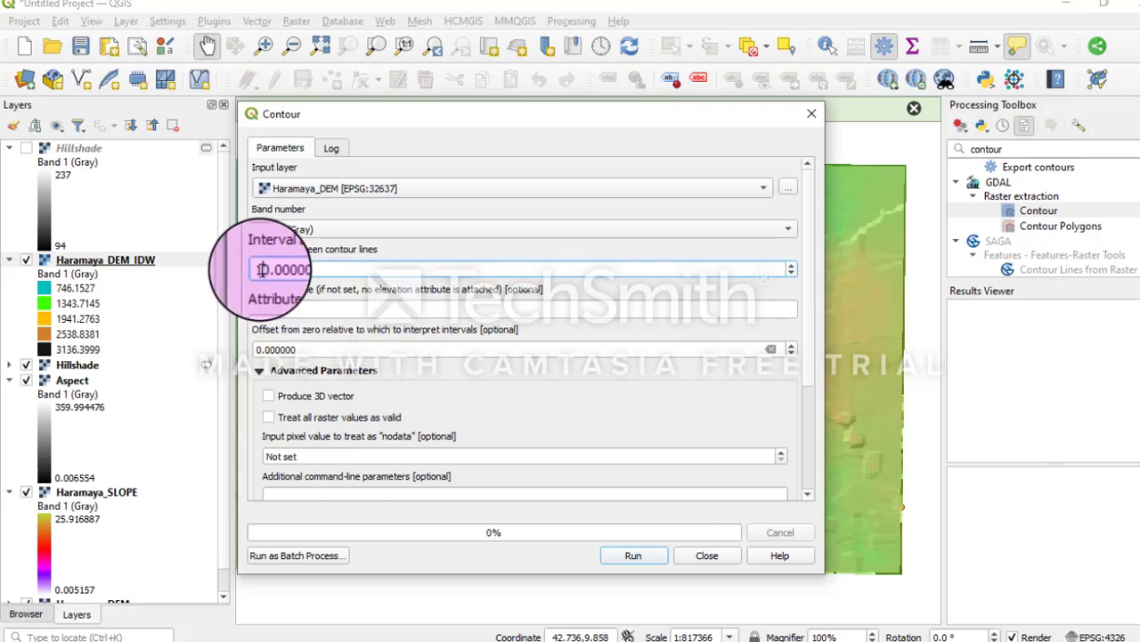
{"action": "type", "text": "5"}
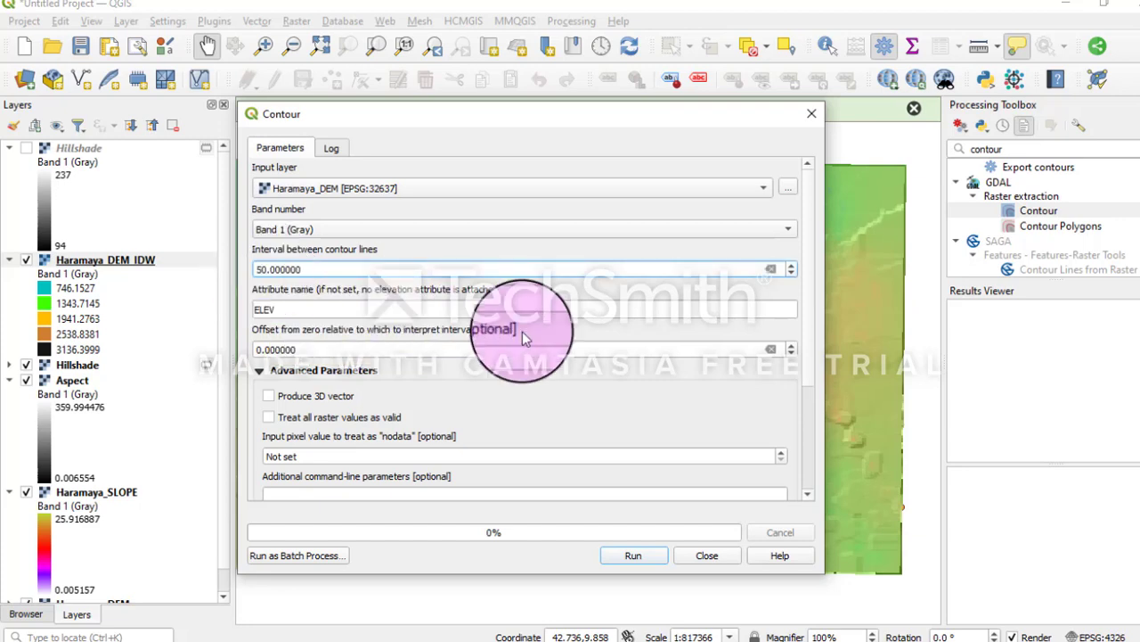
Set the contour output to a SHP file named Haramaya_Contoure in the Haramaya_Project folder
{"action": "left_click_drag", "start_coordinate": [807, 273], "coordinate": [792, 385]}
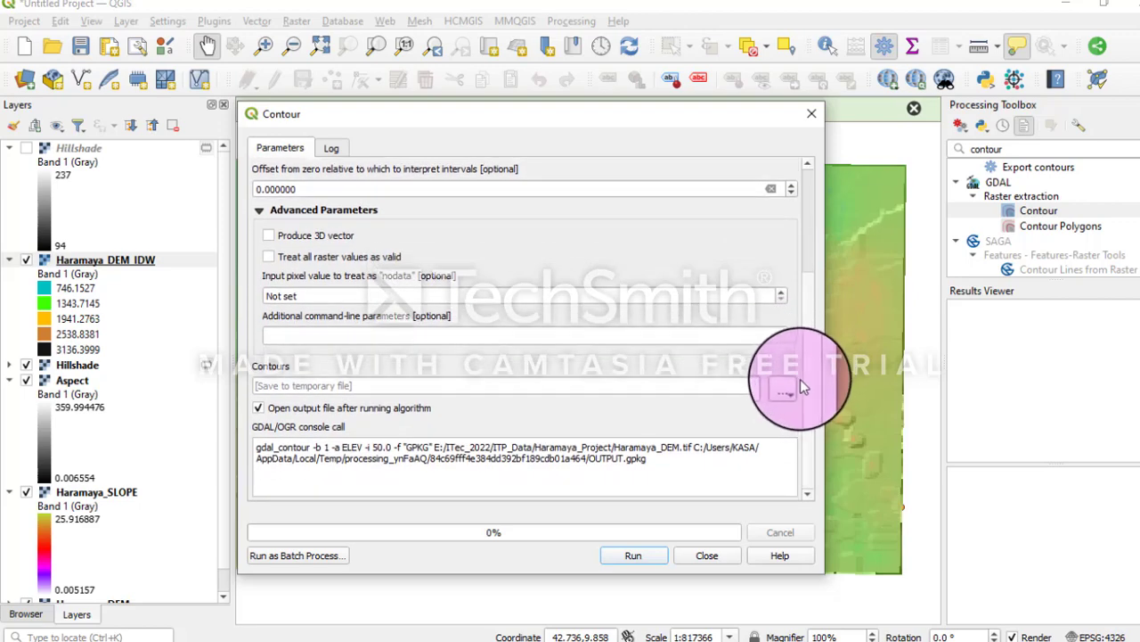
{"action": "left_click", "coordinate": [791, 389]}
{"action": "left_click", "coordinate": [811, 422]}
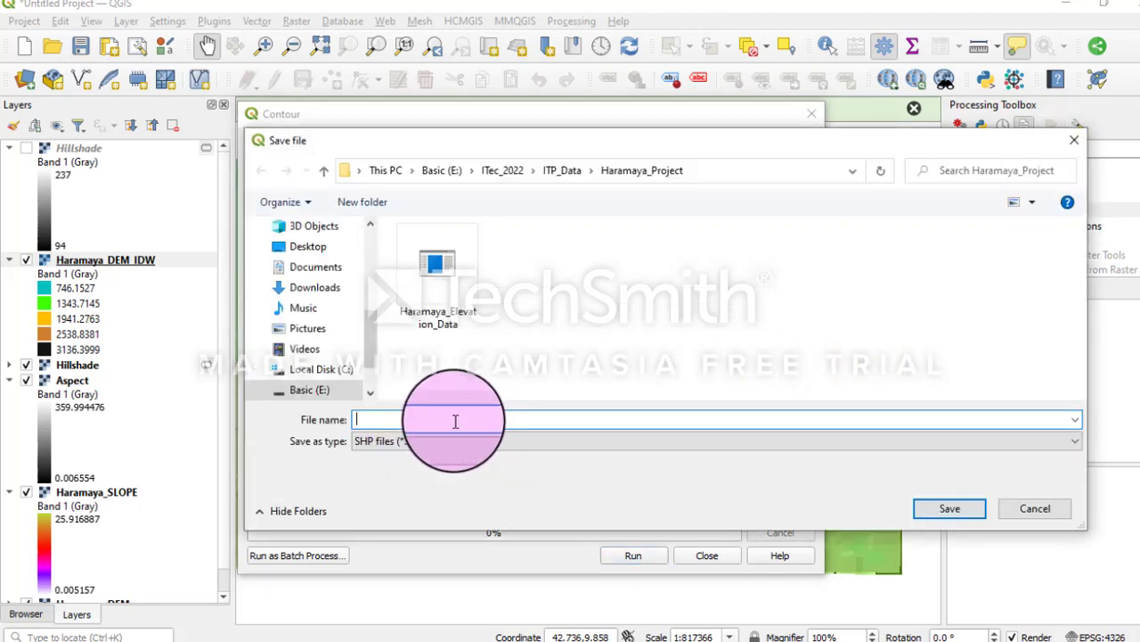
{"action": "left_click", "coordinate": [455, 443]}
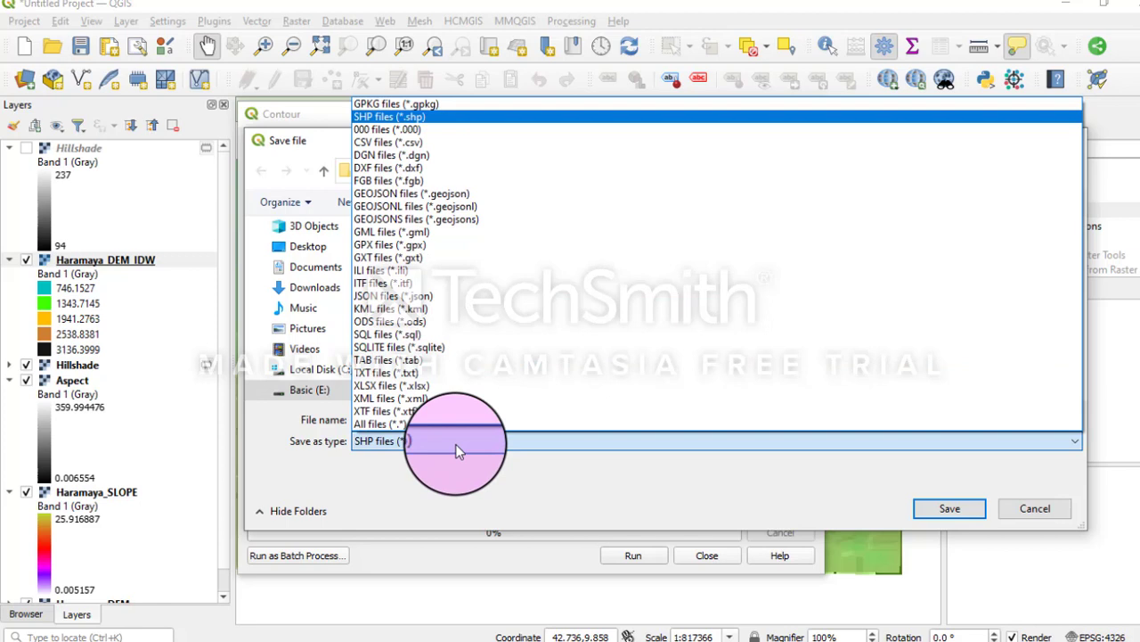
{"action": "left_click", "coordinate": [455, 444]}
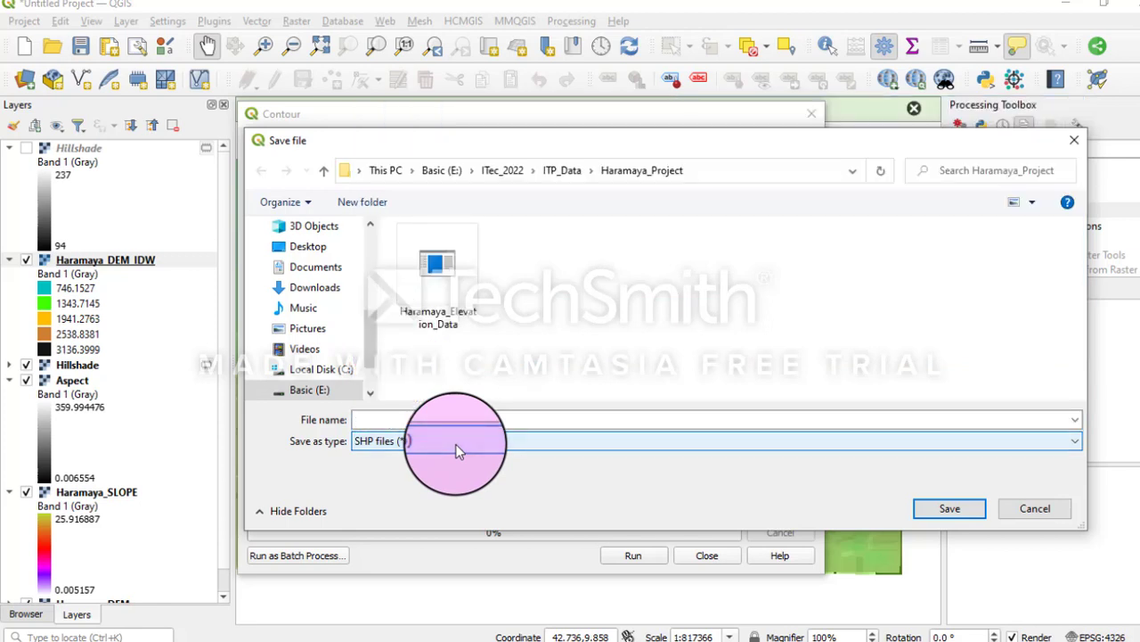
{"action": "left_click", "coordinate": [377, 419]}
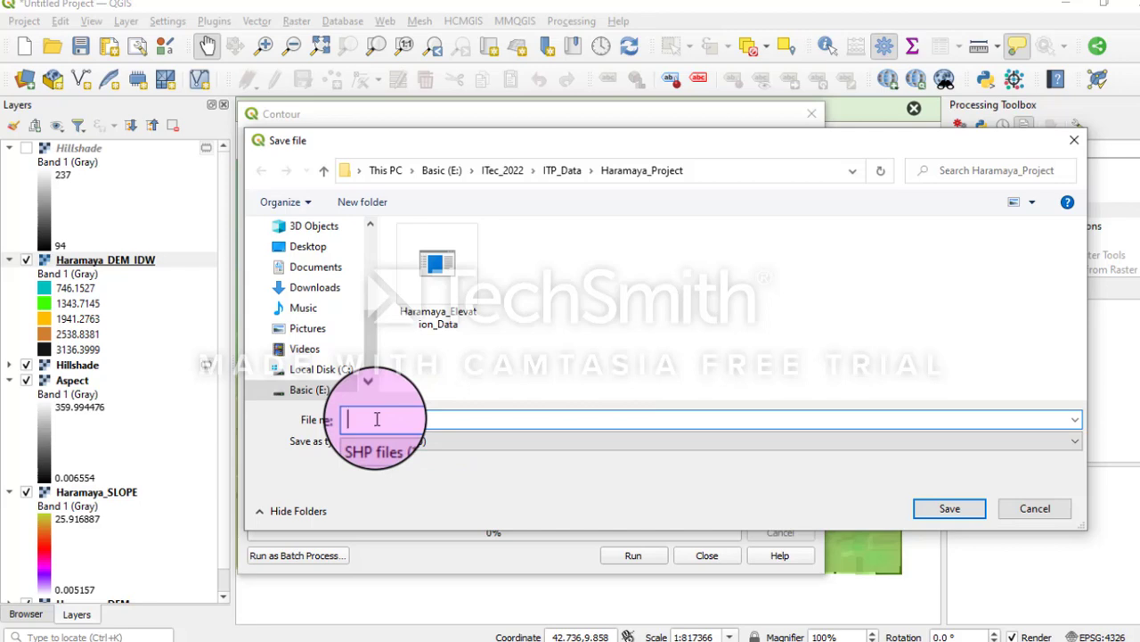
{"action": "type", "text": "C"}
{"action": "key", "text": "BackSpace"}
{"action": "type", "text": "Haramaya_"}
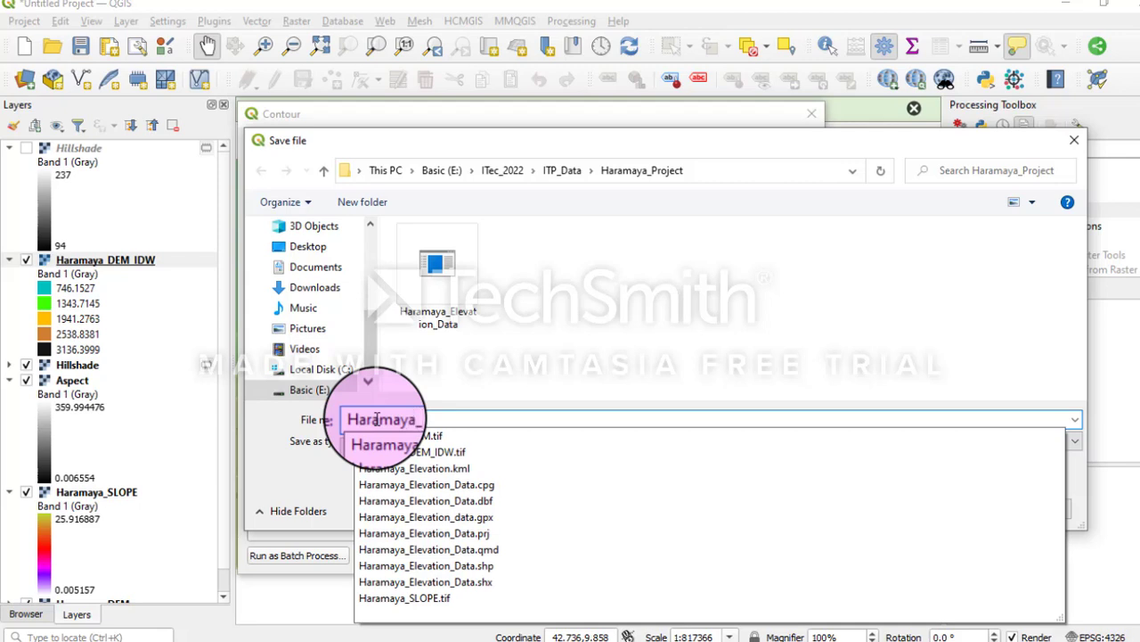
{"action": "type", "text": "C"}
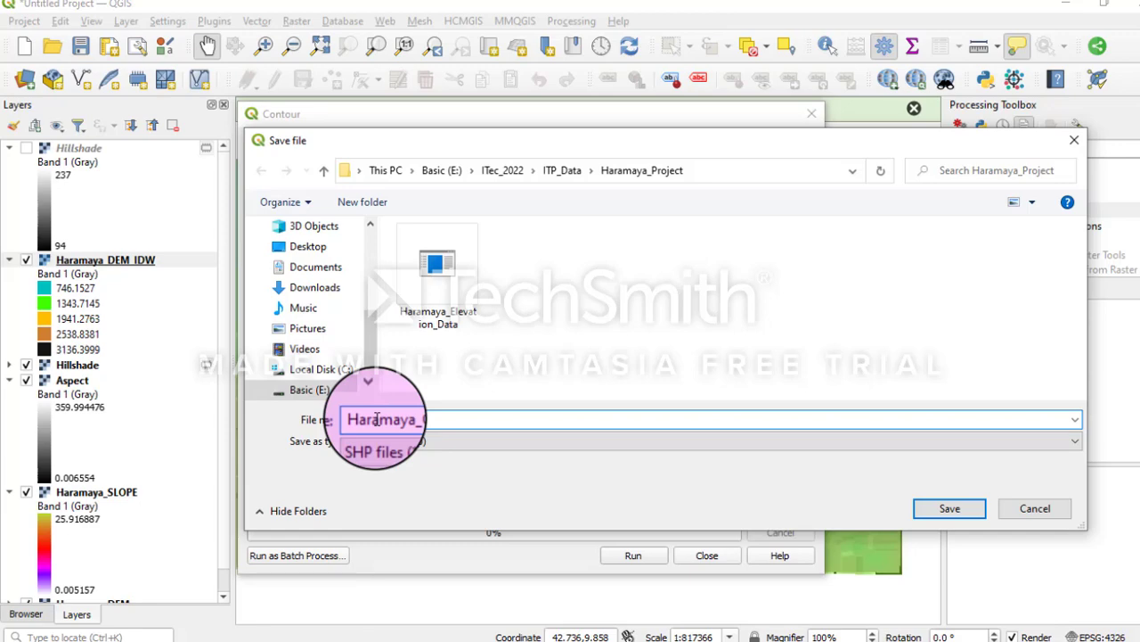
{"action": "type", "text": "oure"}
{"action": "key", "text": "Return"}
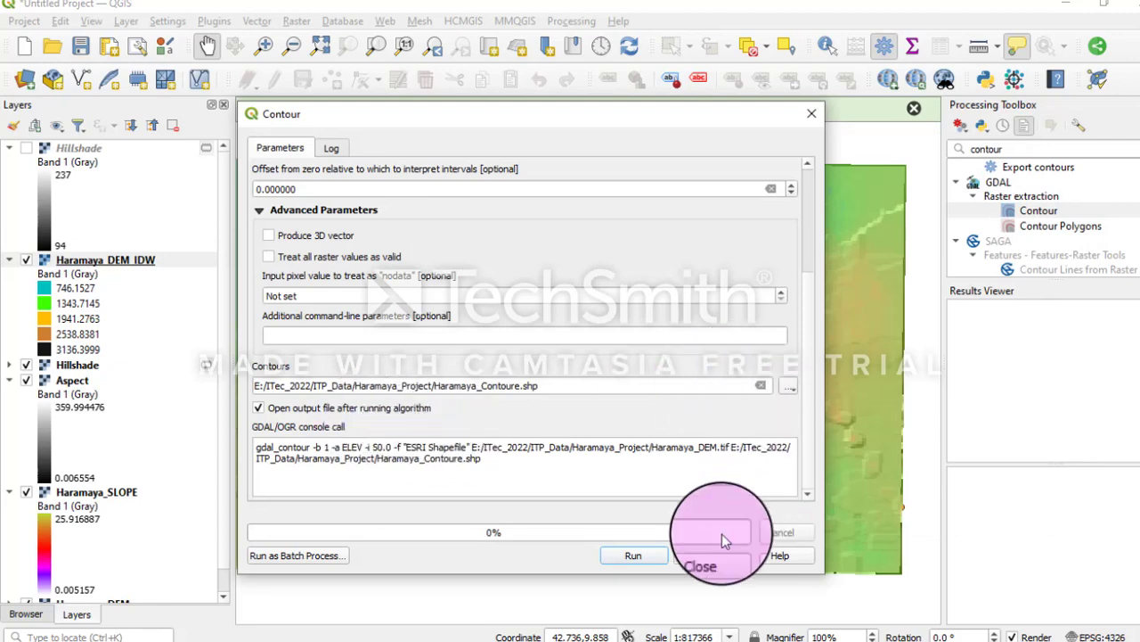
Run the contour extraction, close the tool, and look over the contour lines across the map
{"action": "left_click", "coordinate": [634, 555]}
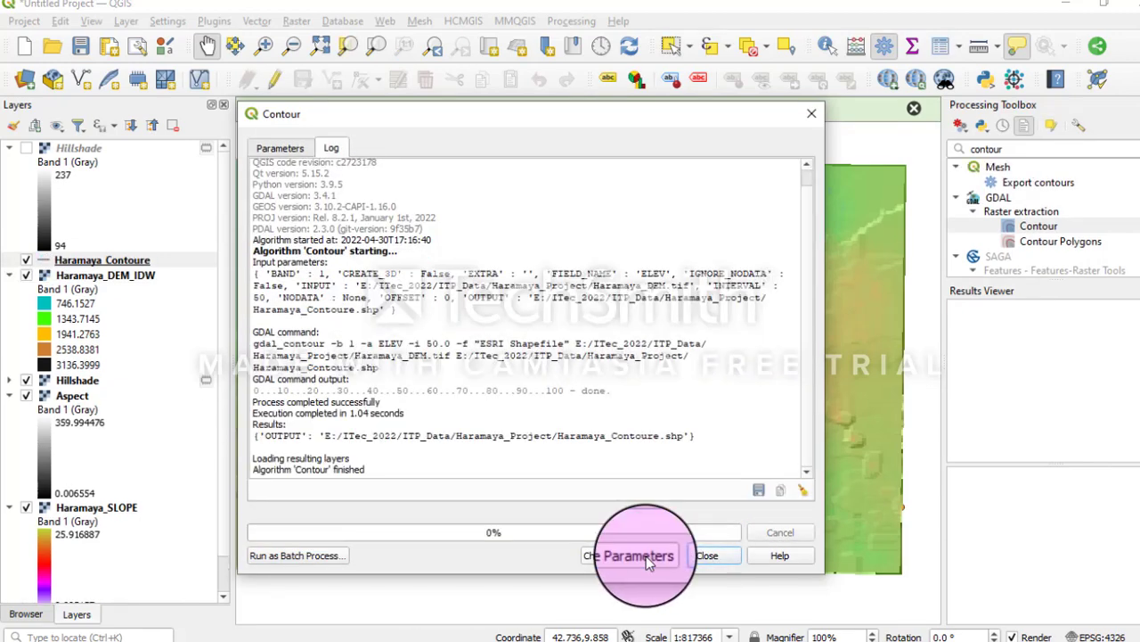
{"action": "left_click", "coordinate": [705, 555]}
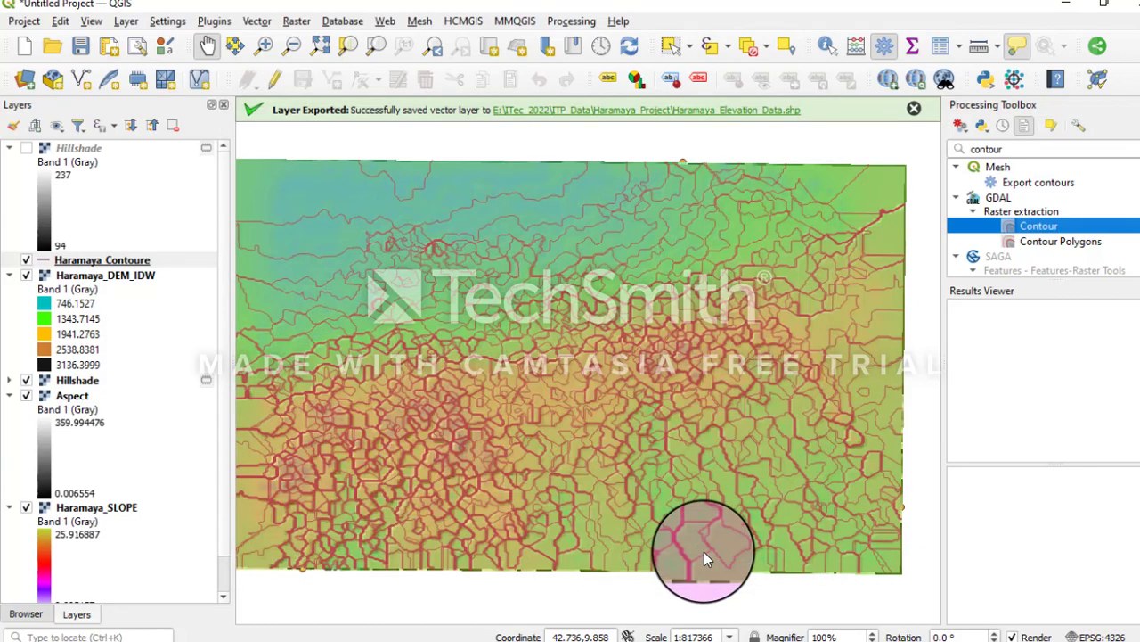
{"action": "left_click_drag", "start_coordinate": [529, 446], "coordinate": [543, 349]}
{"action": "mouse_move", "coordinate": [545, 349]}
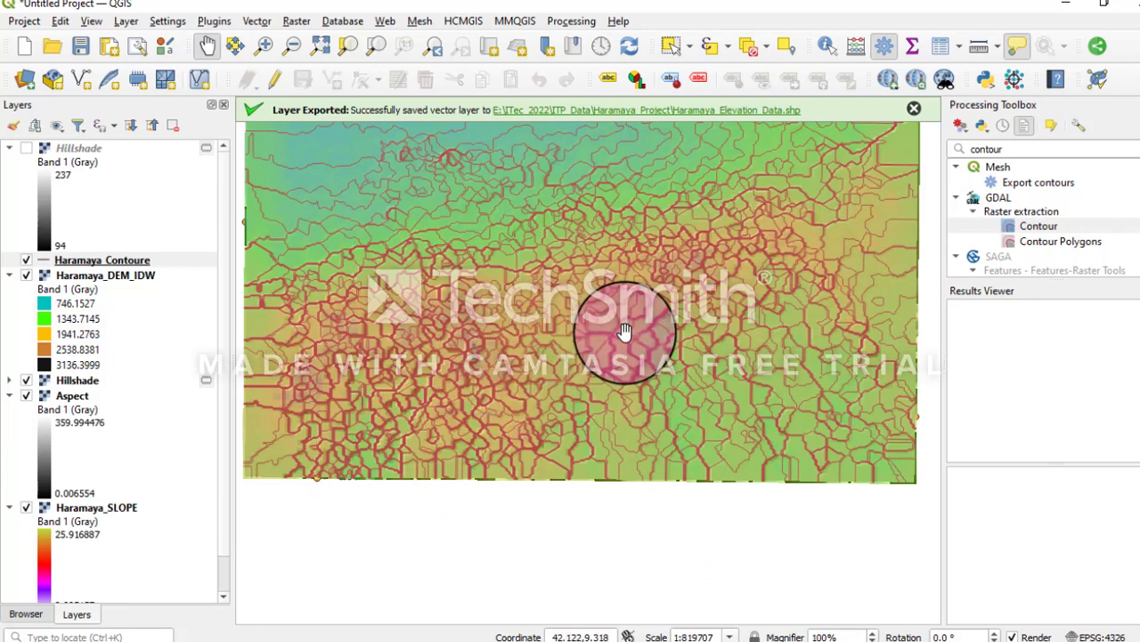
{"action": "left_click_drag", "start_coordinate": [555, 262], "coordinate": [559, 379]}
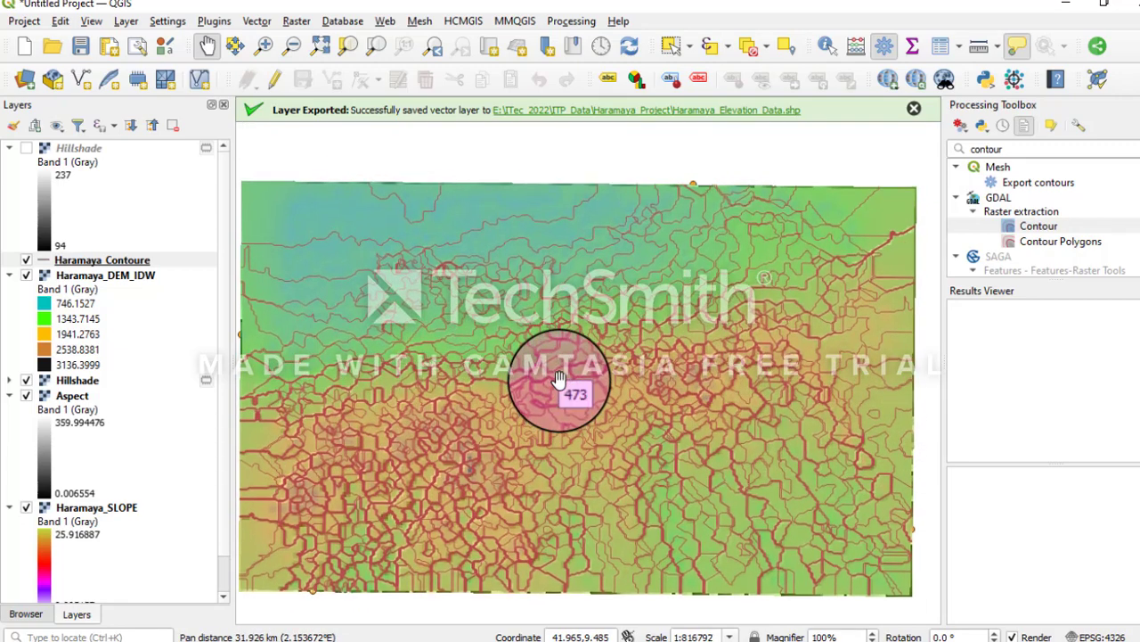
{"action": "left_click_drag", "start_coordinate": [578, 294], "coordinate": [654, 255]}
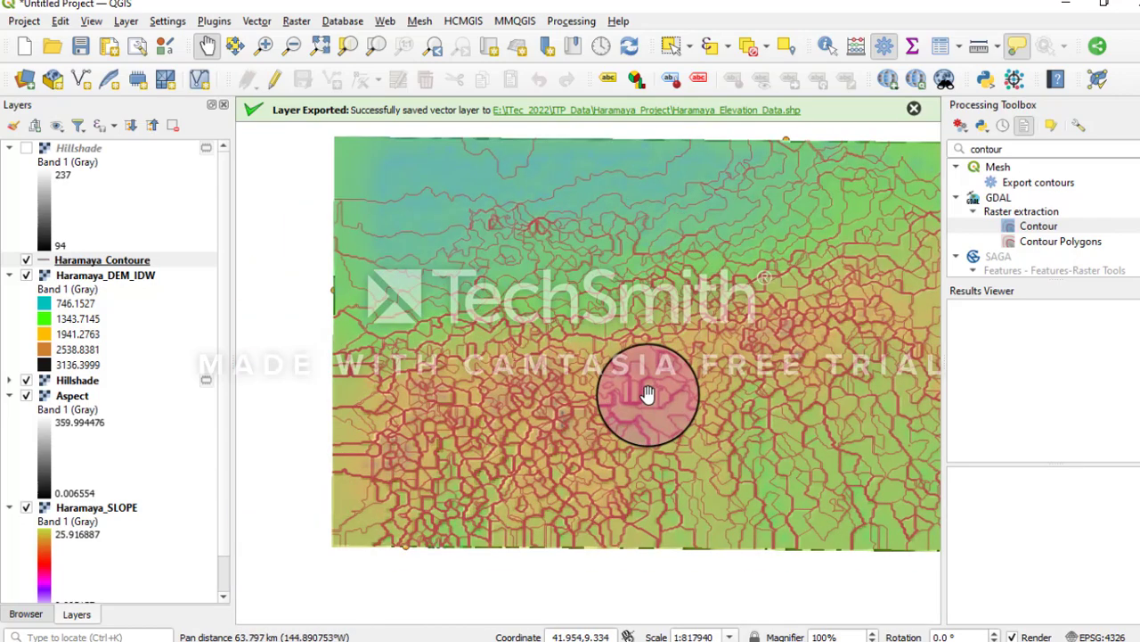
{"action": "mouse_move", "coordinate": [648, 394]}
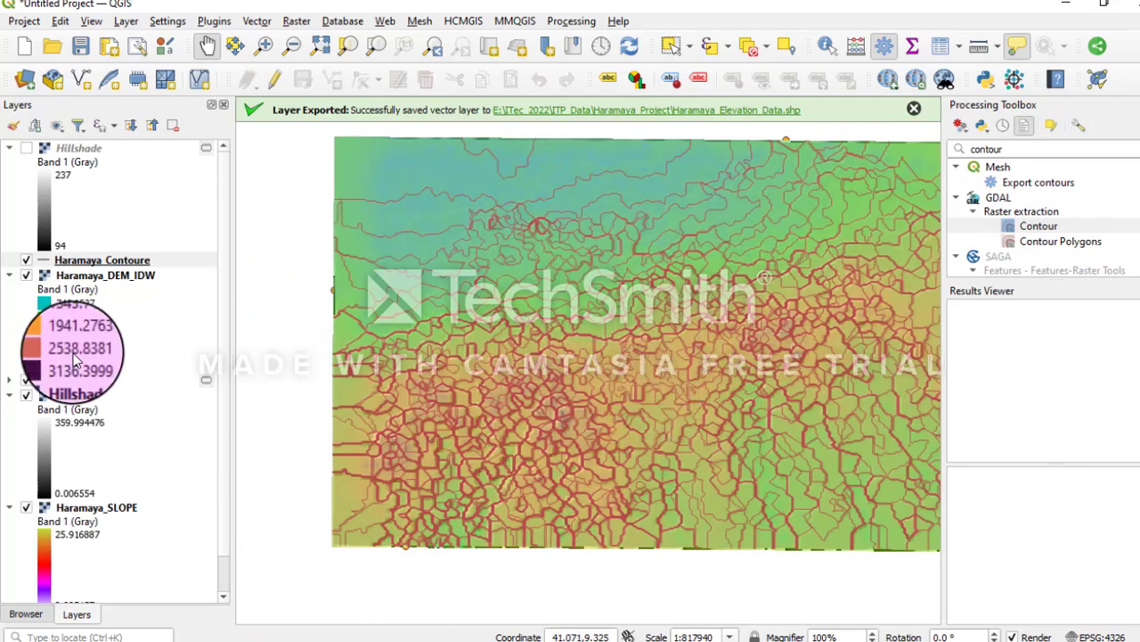
Change the Haramaya_Contoure simple line color to near-black #100808 and apply it
{"action": "right_click", "coordinate": [43, 261]}
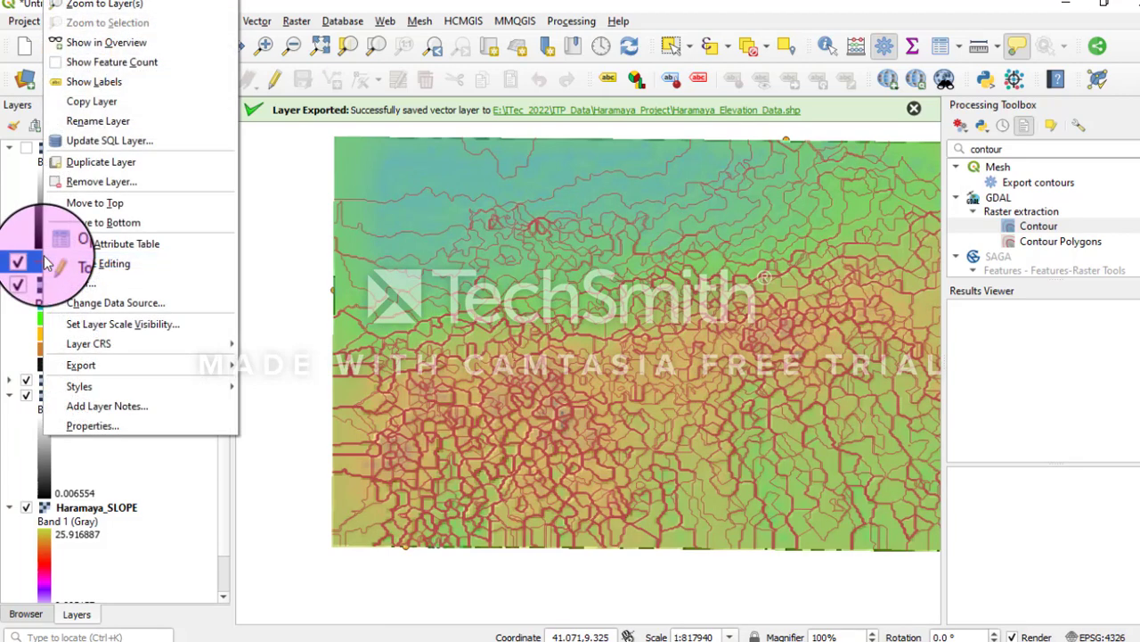
{"action": "left_click", "coordinate": [111, 425]}
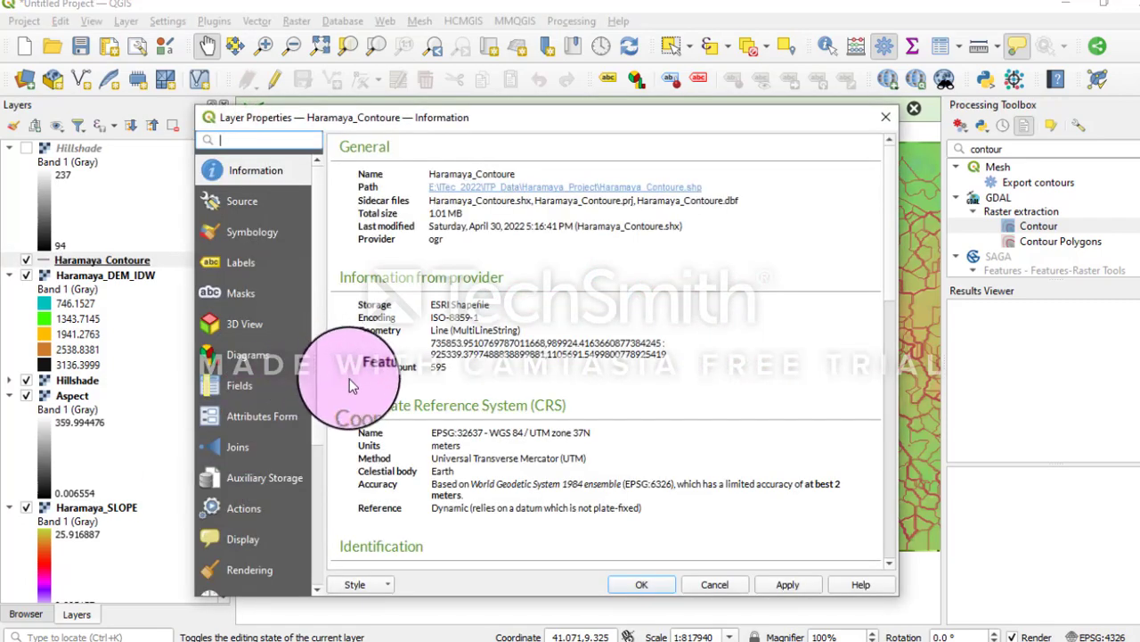
{"action": "left_click", "coordinate": [257, 233]}
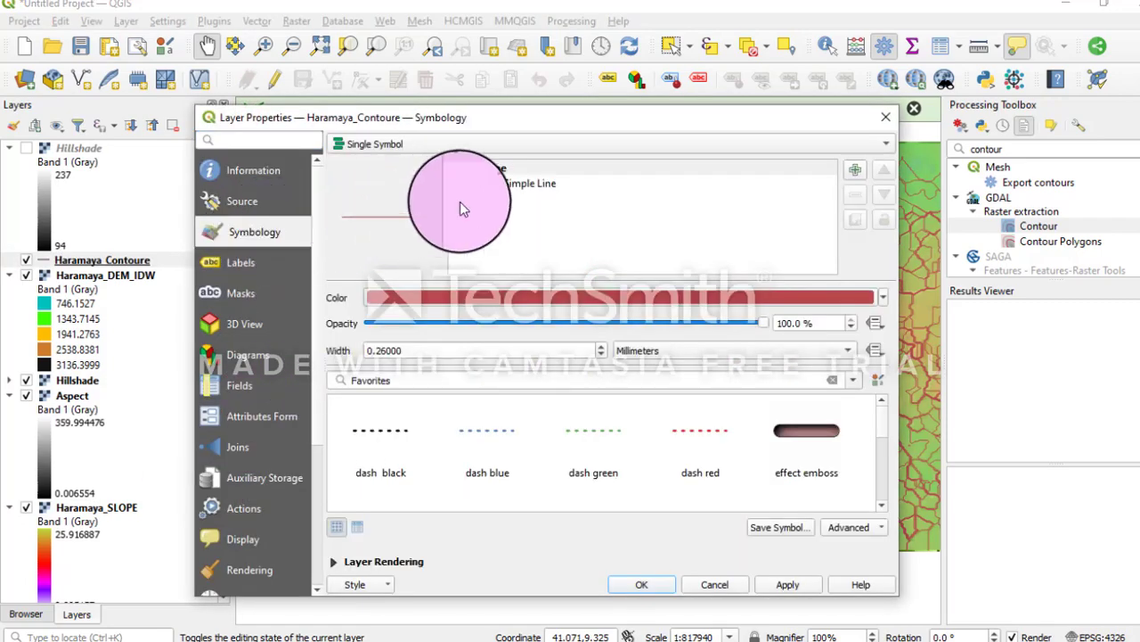
{"action": "left_click", "coordinate": [501, 185]}
{"action": "left_click", "coordinate": [526, 329]}
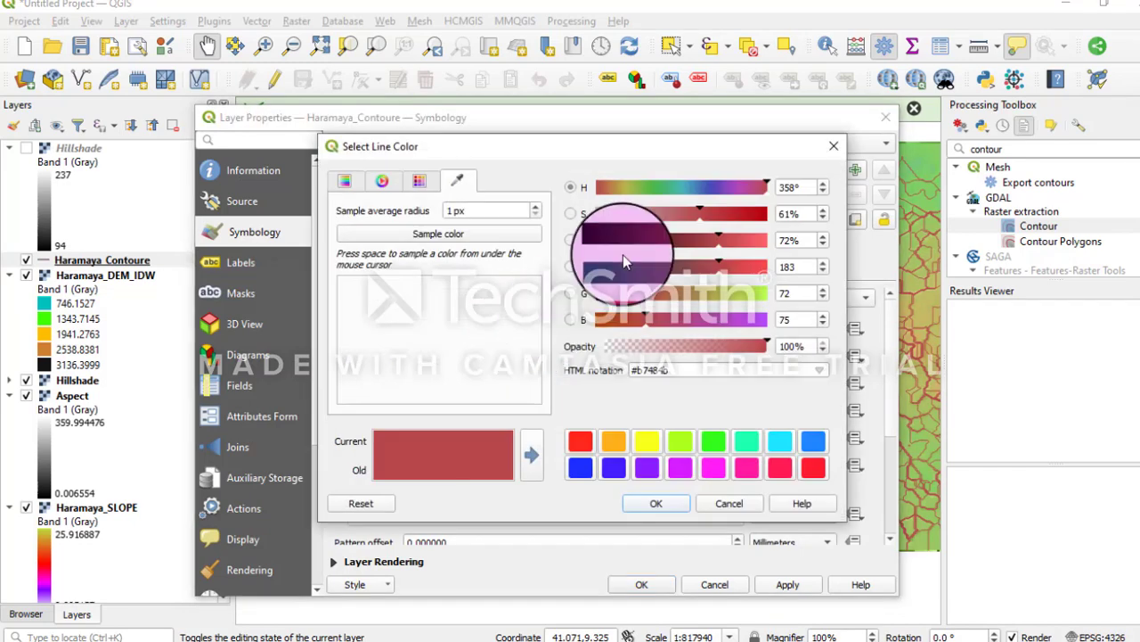
{"action": "left_click", "coordinate": [382, 181]}
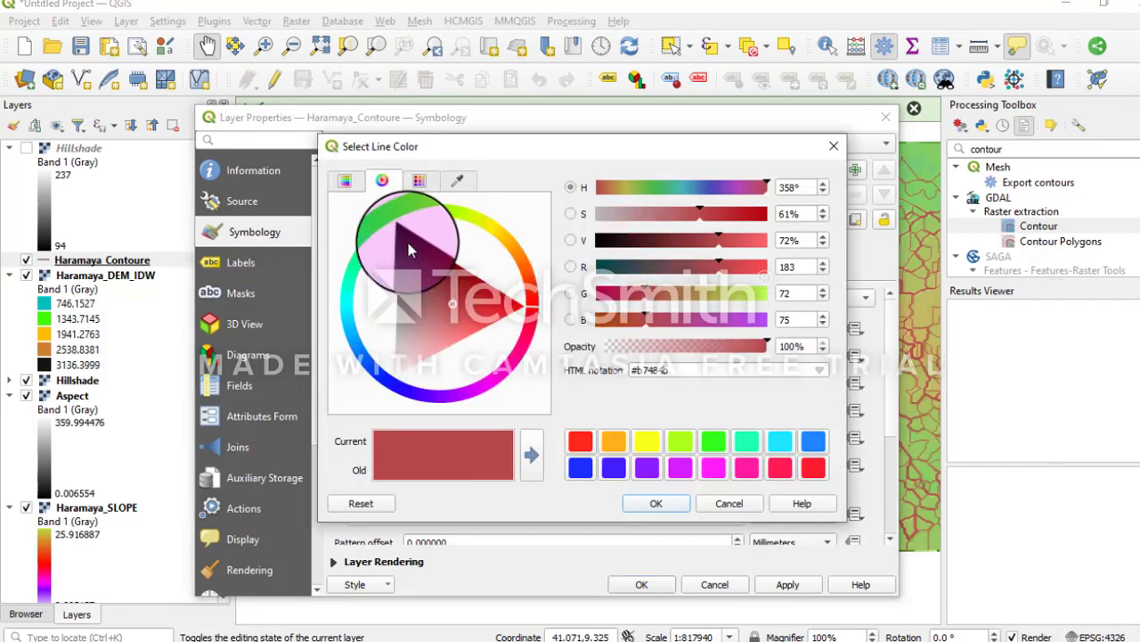
{"action": "left_click", "coordinate": [409, 243]}
{"action": "left_click_drag", "start_coordinate": [408, 241], "coordinate": [403, 237]}
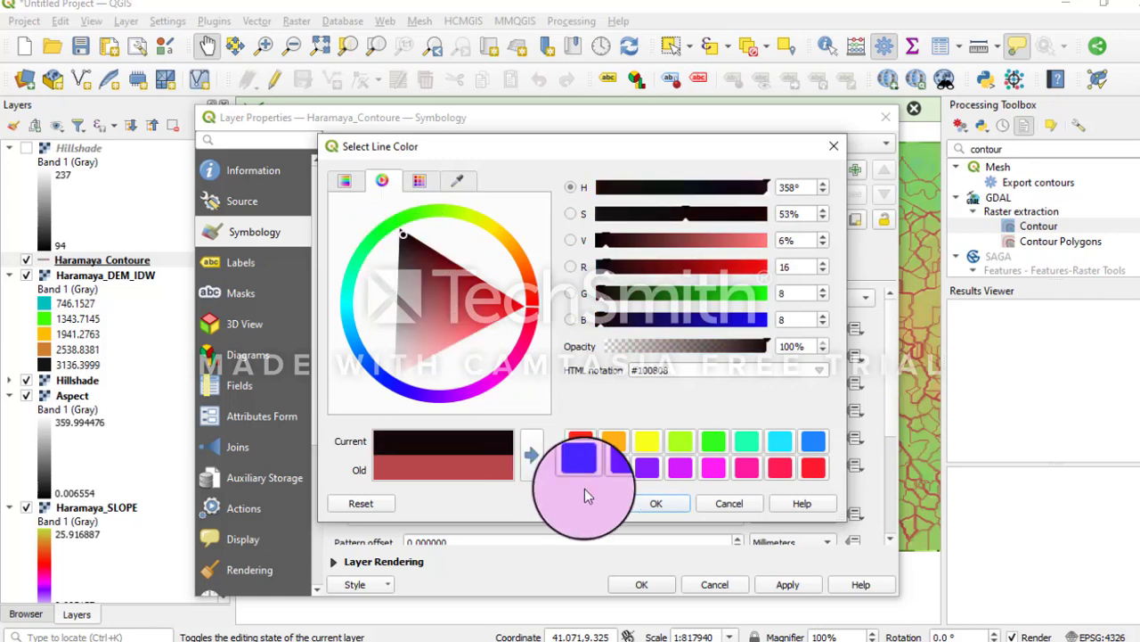
{"action": "left_click", "coordinate": [656, 503]}
{"action": "left_click", "coordinate": [790, 585]}
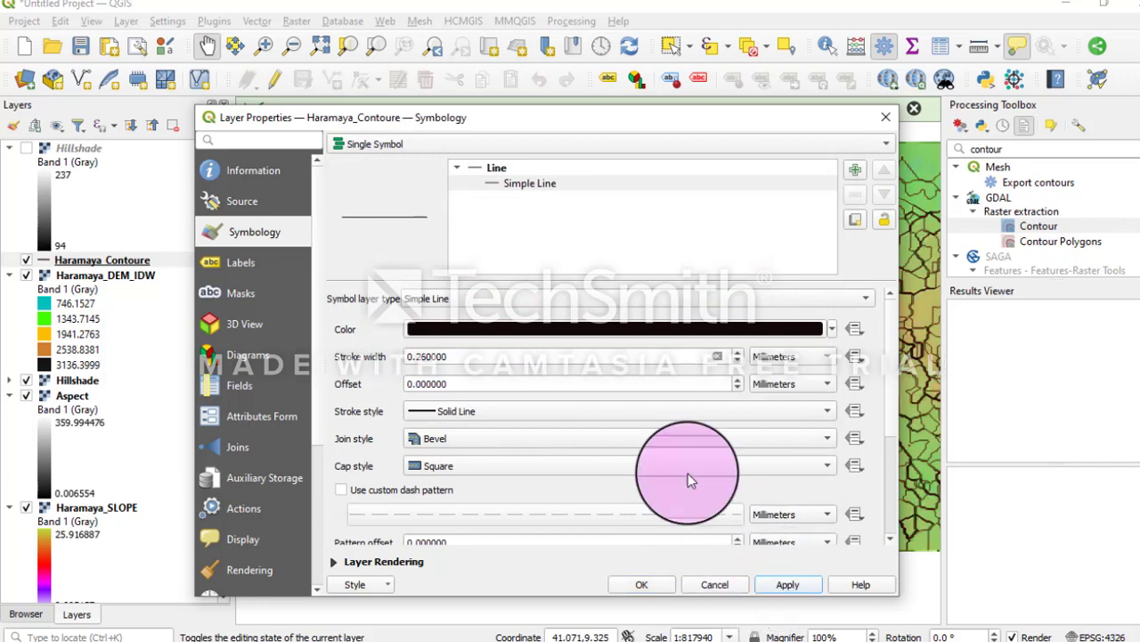
Set the contour line's stroke width to 0.2 mm, apply it, and close the layer properties to view the map
{"action": "left_click", "coordinate": [491, 186]}
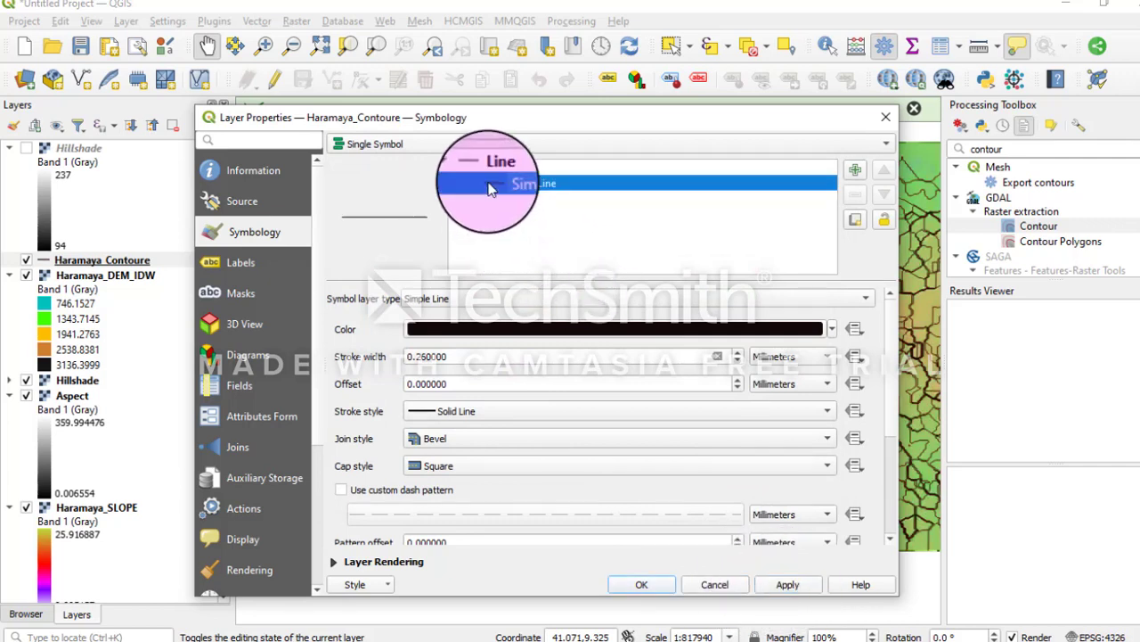
{"action": "left_click", "coordinate": [738, 362]}
{"action": "left_click", "coordinate": [738, 361]}
{"action": "left_click", "coordinate": [739, 356]}
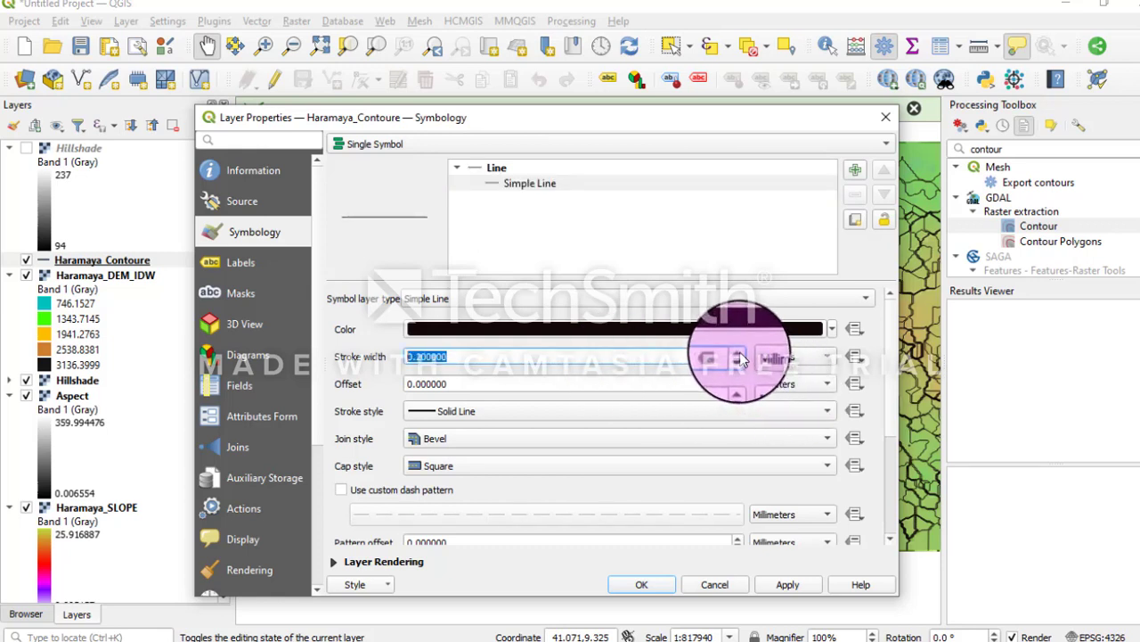
{"action": "left_click", "coordinate": [740, 355]}
{"action": "left_click", "coordinate": [740, 355]}
{"action": "left_click", "coordinate": [740, 356]}
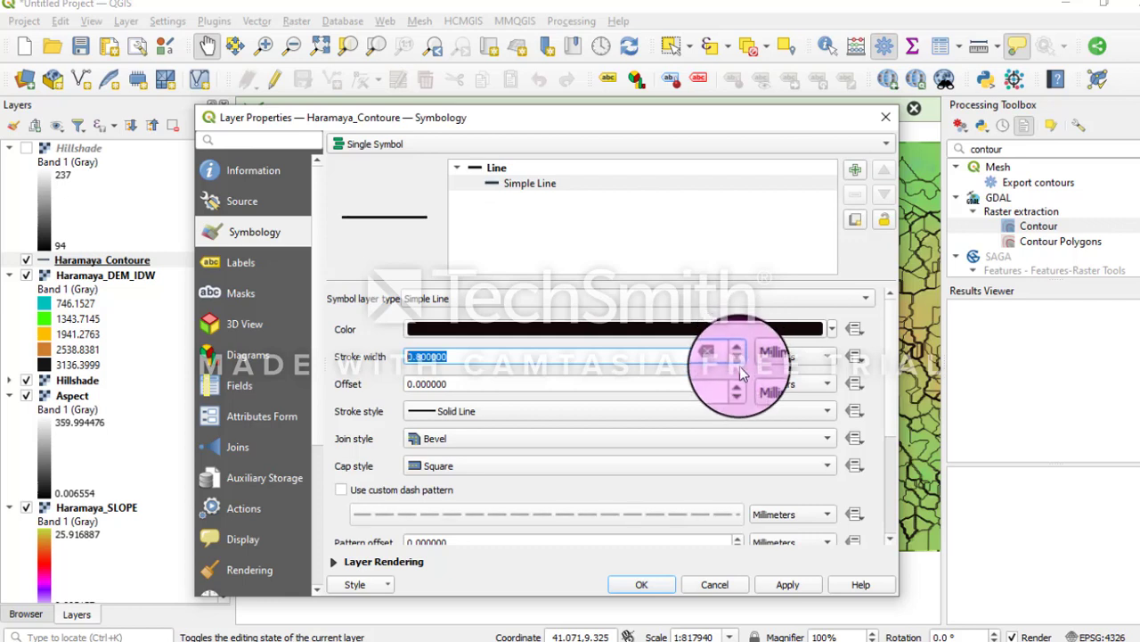
{"action": "left_click", "coordinate": [739, 362]}
{"action": "left_click", "coordinate": [739, 363]}
{"action": "left_click", "coordinate": [738, 363]}
{"action": "left_click", "coordinate": [738, 361]}
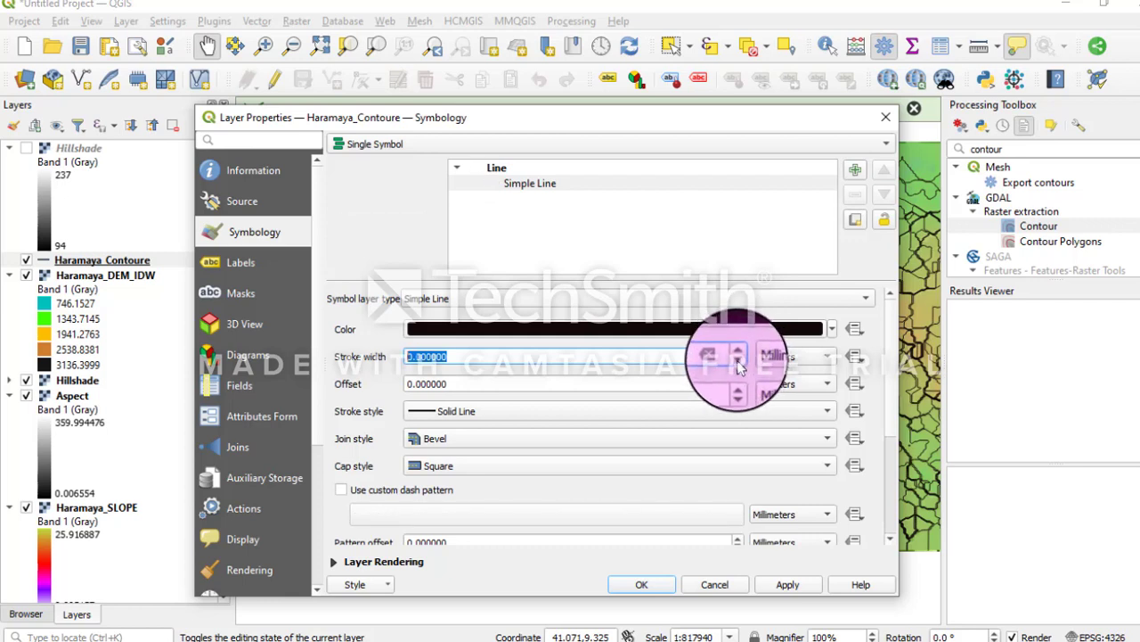
{"action": "left_click", "coordinate": [738, 353]}
{"action": "left_click", "coordinate": [789, 587]}
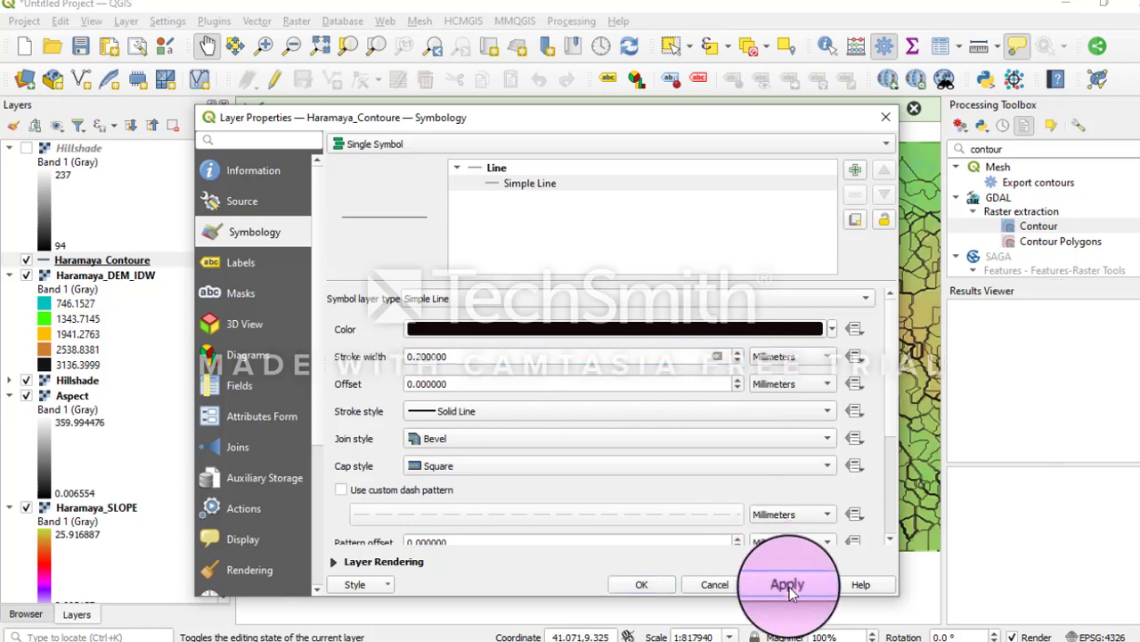
{"action": "left_click", "coordinate": [640, 584]}
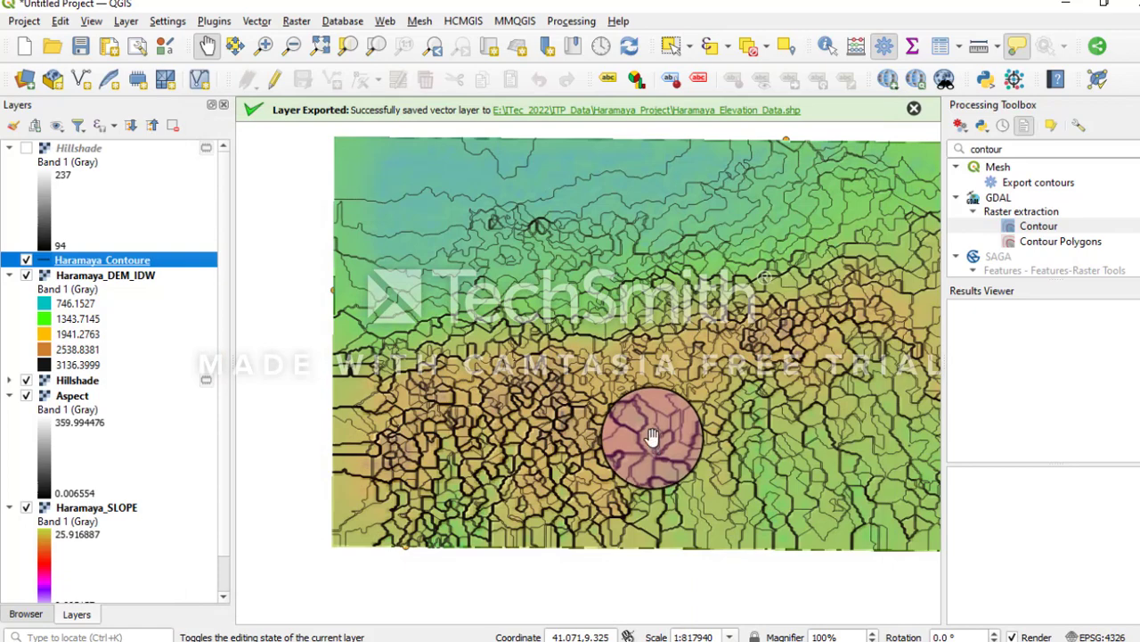
{"action": "left_click_drag", "start_coordinate": [653, 446], "coordinate": [635, 385]}
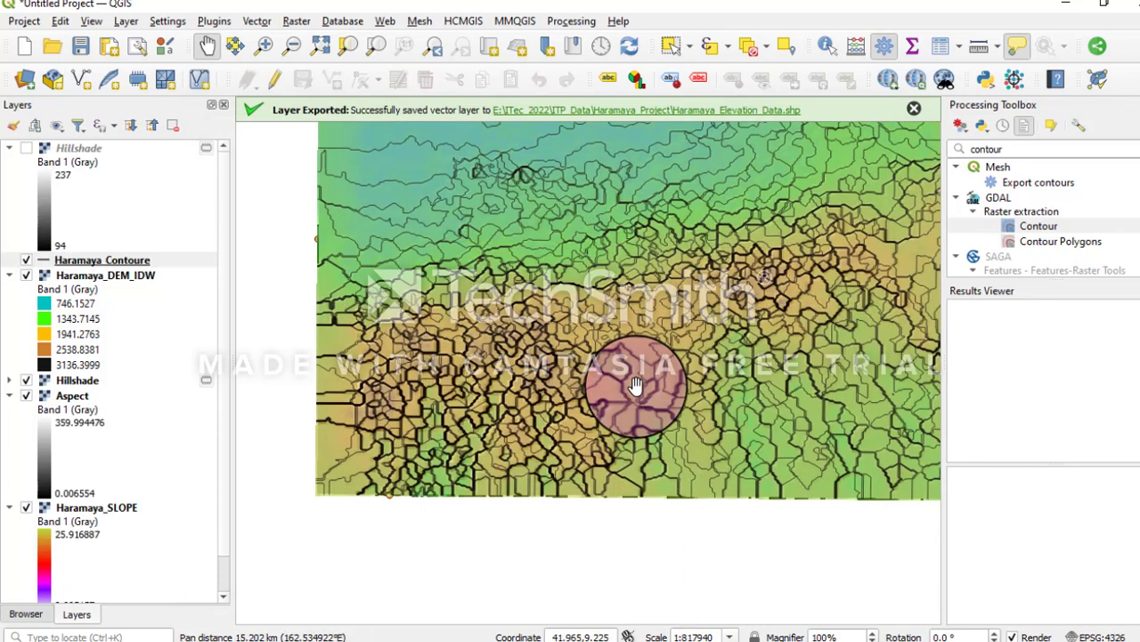
Examine the Haramaya_Contoure lines up close and across the wider DEM extent
{"action": "left_click", "coordinate": [266, 44]}
{"action": "left_click", "coordinate": [484, 344]}
{"action": "left_click", "coordinate": [667, 412]}
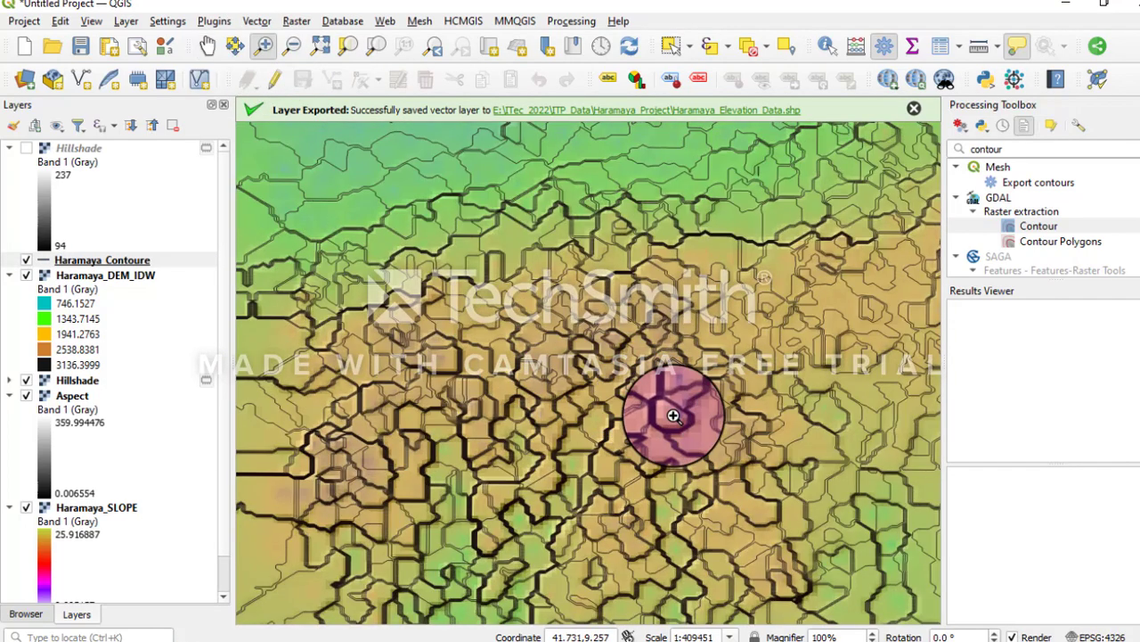
{"action": "left_click", "coordinate": [636, 379]}
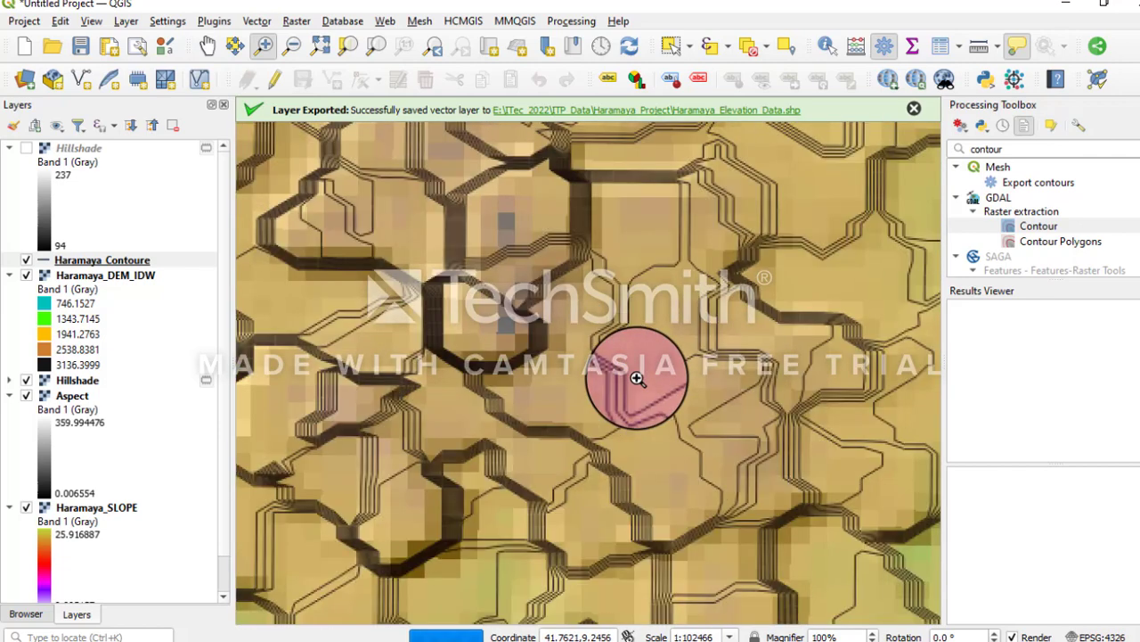
{"action": "left_click", "coordinate": [795, 437]}
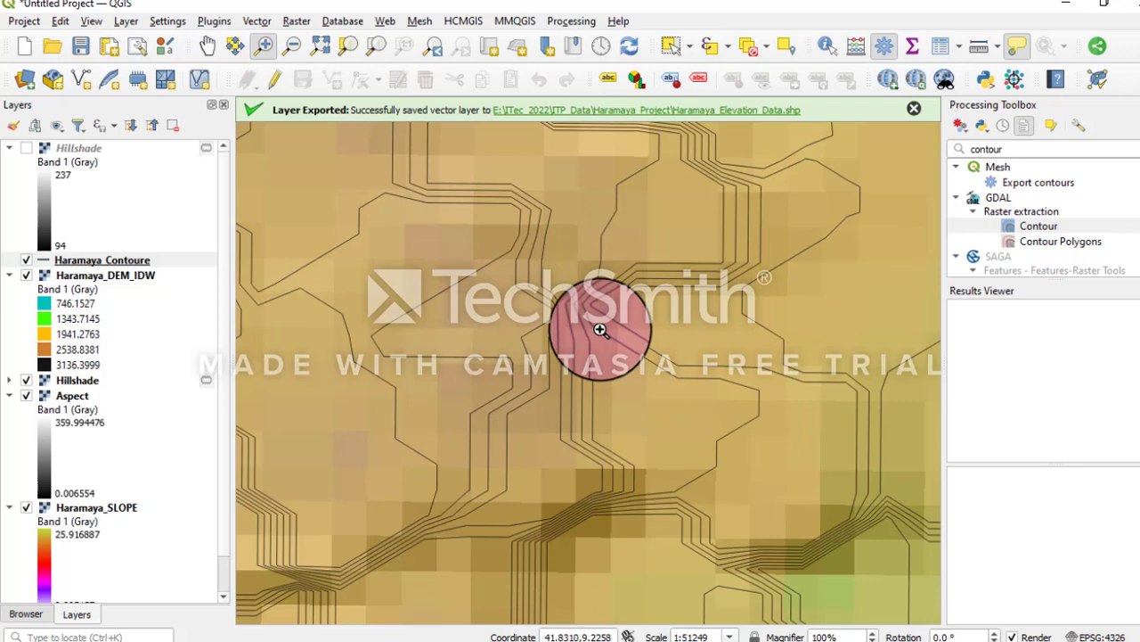
{"action": "mouse_move", "coordinate": [600, 330]}
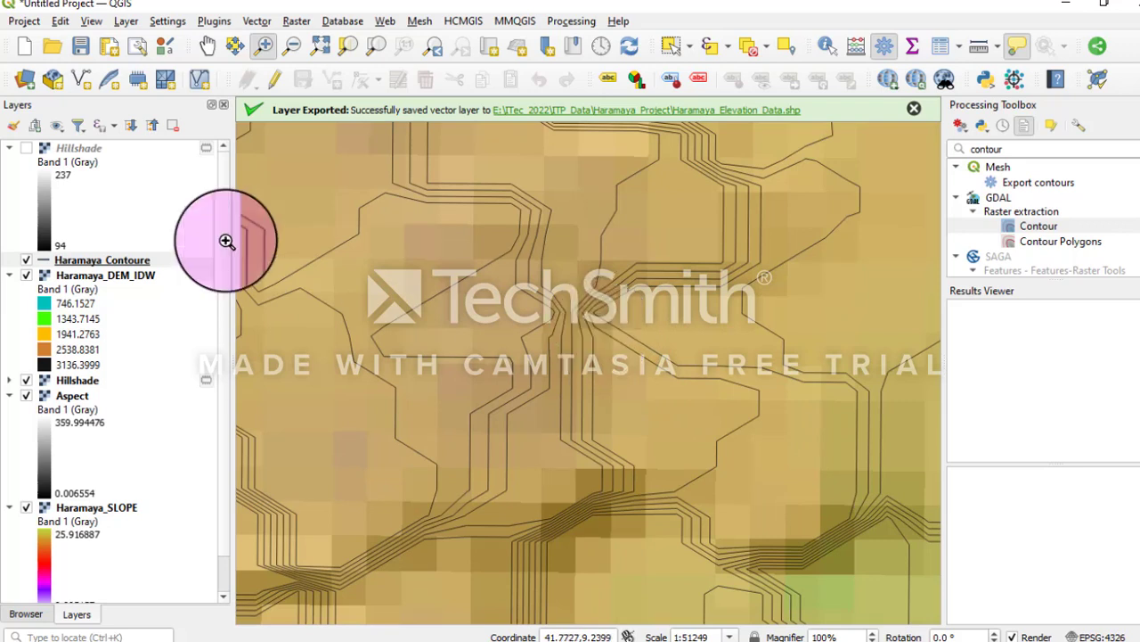
{"action": "left_click", "coordinate": [291, 46]}
{"action": "left_click", "coordinate": [513, 309]}
{"action": "left_click", "coordinate": [513, 309]}
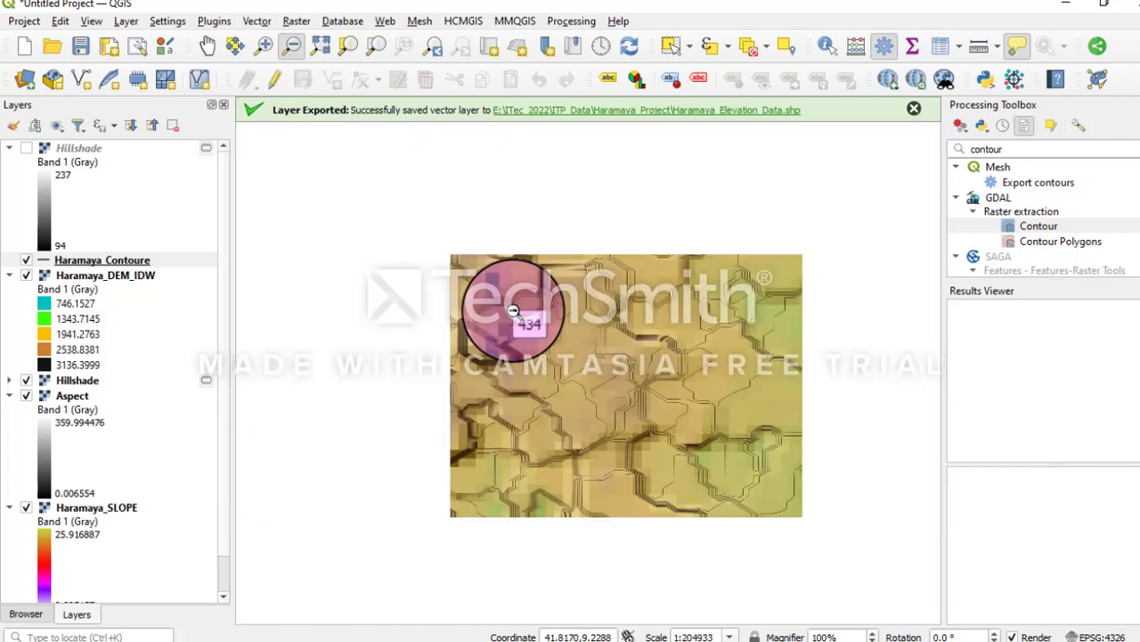
{"action": "left_click", "coordinate": [581, 382]}
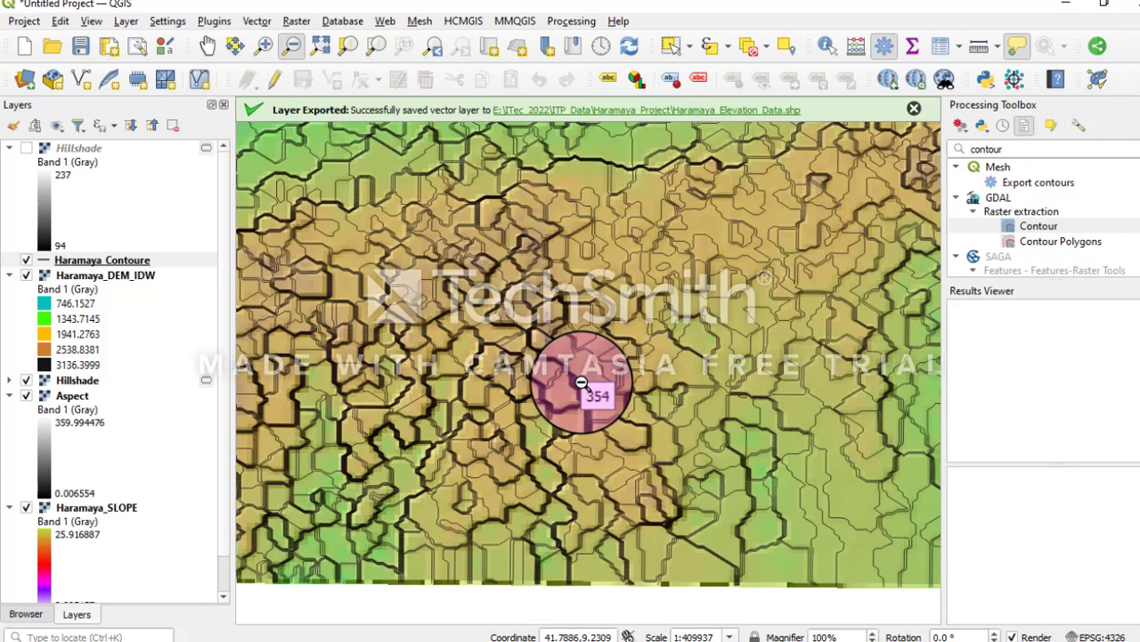
{"action": "left_click", "coordinate": [542, 321]}
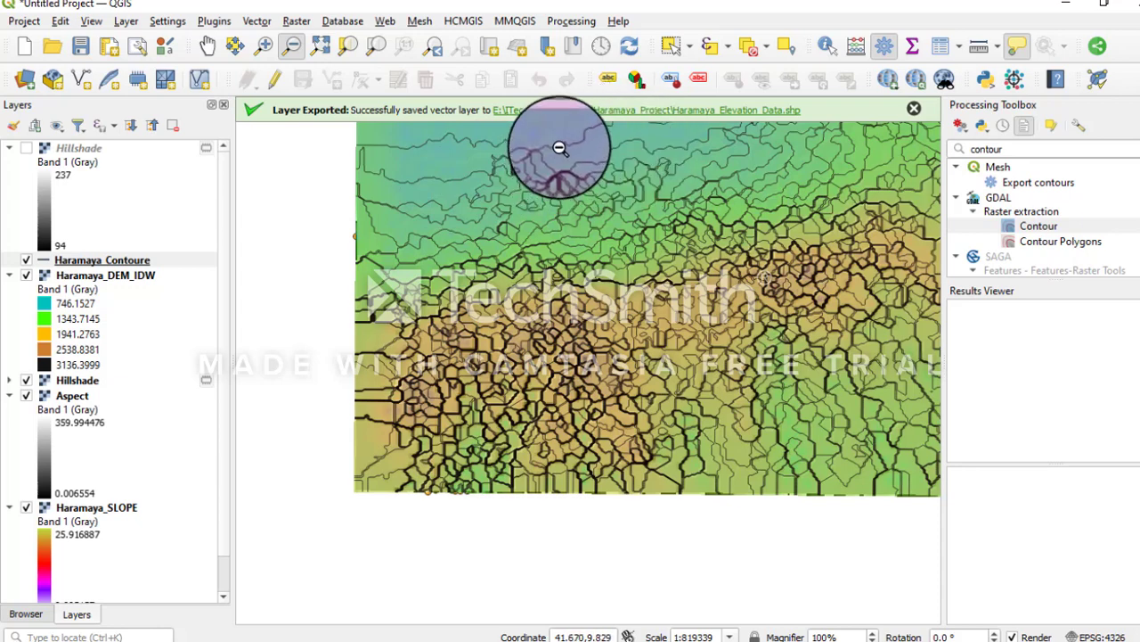
{"action": "mouse_move", "coordinate": [559, 148]}
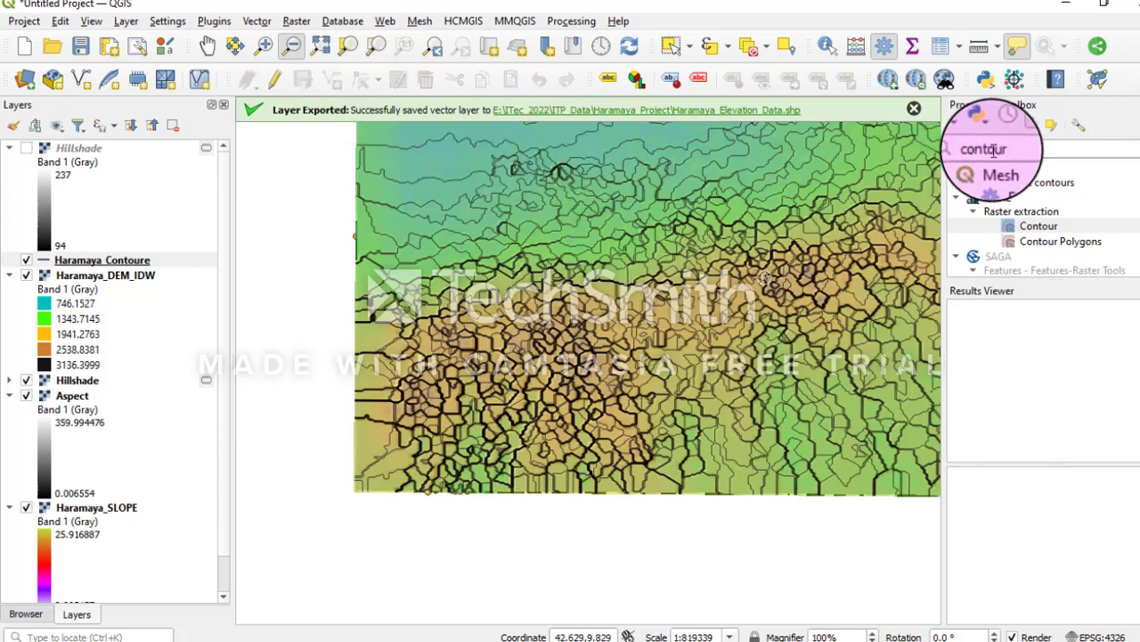
Extract contours from Haramaya_DEM_IDW at a 10-unit interval into a temporary layer and close the tool
{"action": "double_click", "coordinate": [1037, 228]}
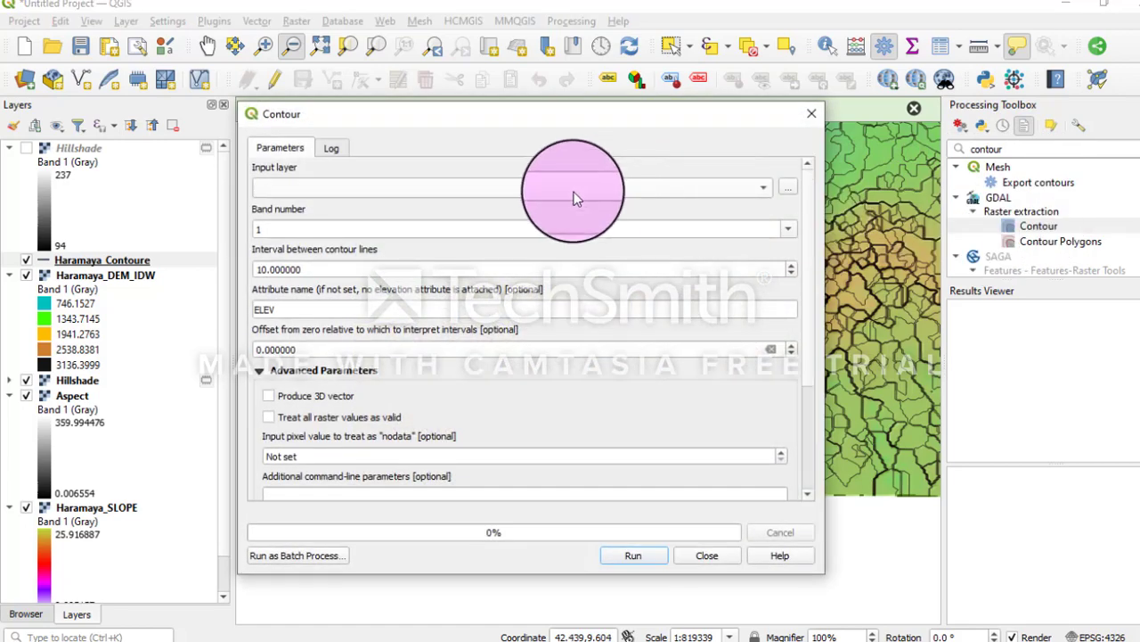
{"action": "left_click", "coordinate": [574, 192]}
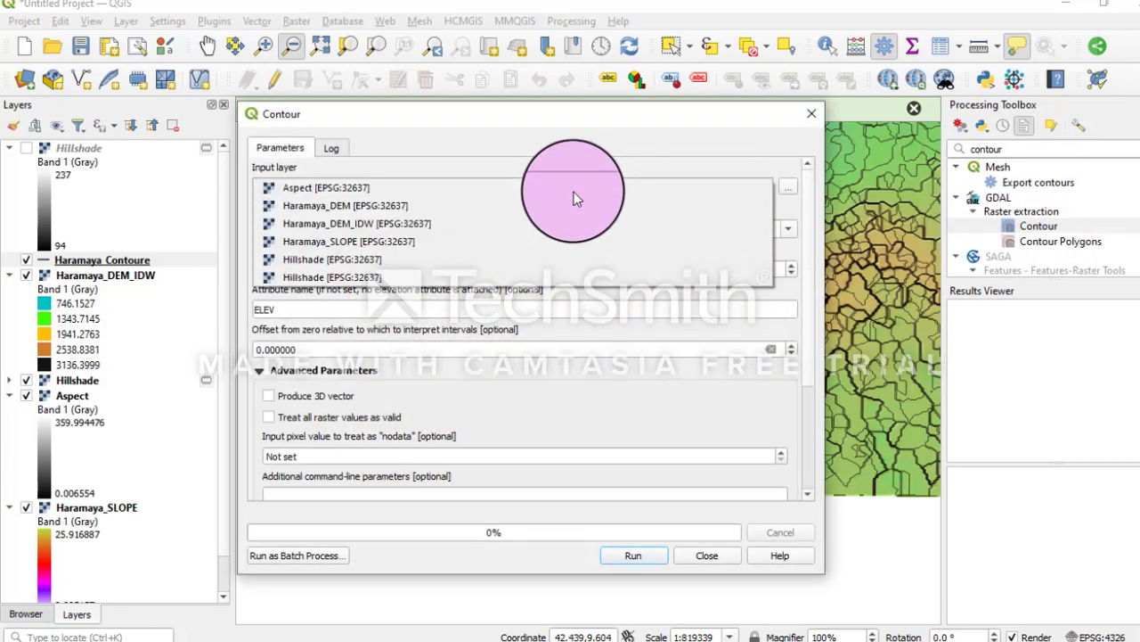
{"action": "left_click", "coordinate": [467, 224]}
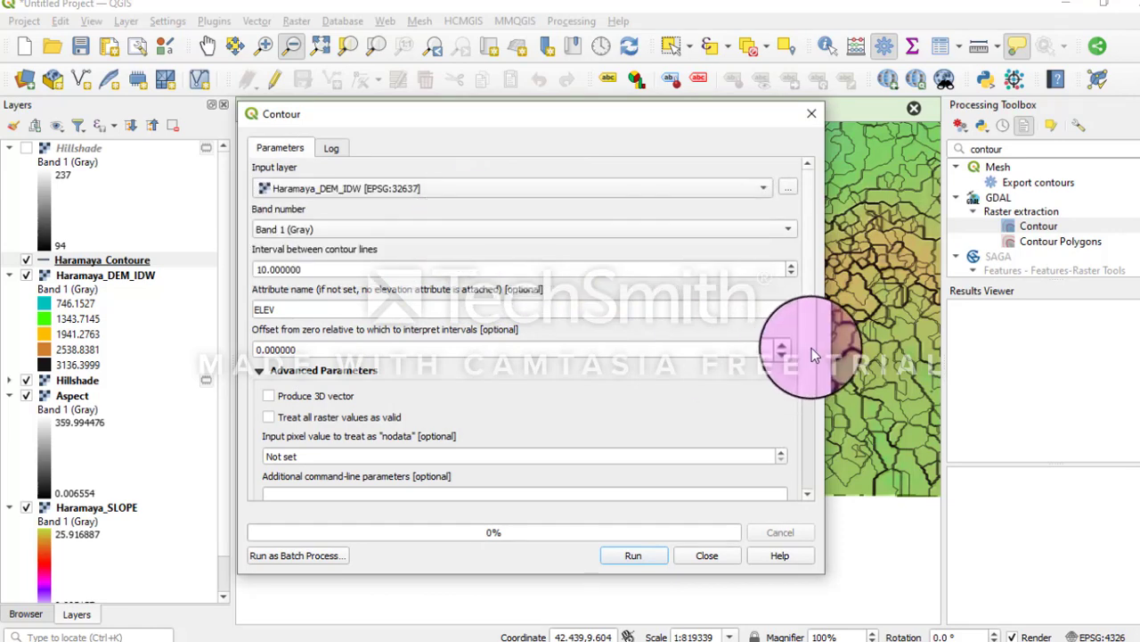
{"action": "scroll", "coordinate": [809, 386], "scroll_direction": "down", "scroll_amount": 3}
{"action": "scroll", "coordinate": [809, 386], "scroll_direction": "down", "scroll_amount": 3}
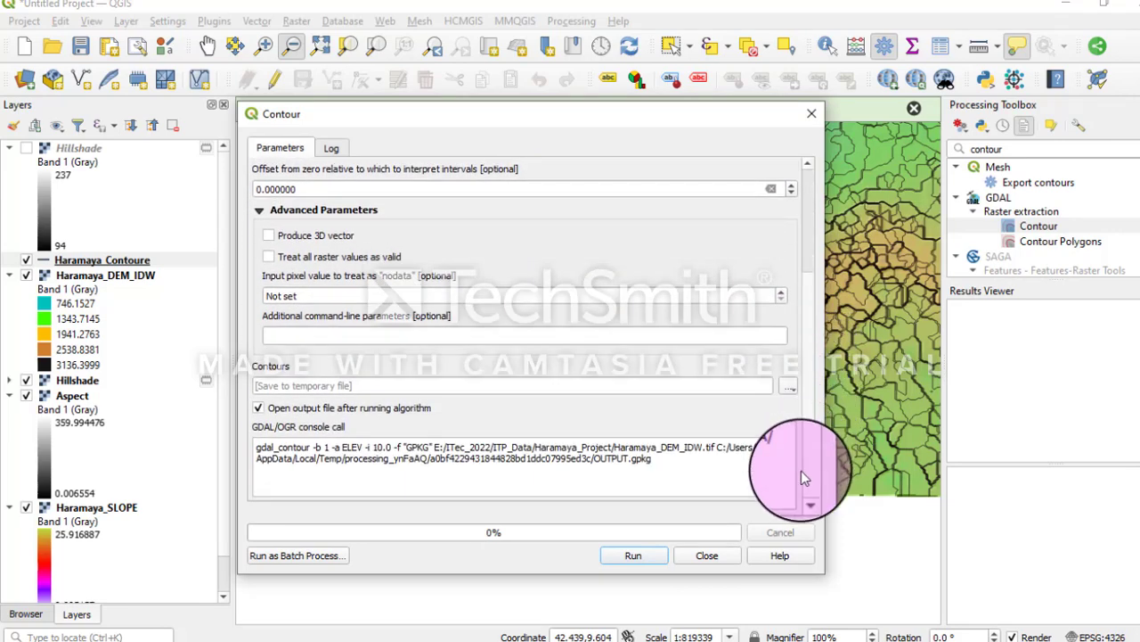
{"action": "left_click", "coordinate": [645, 560]}
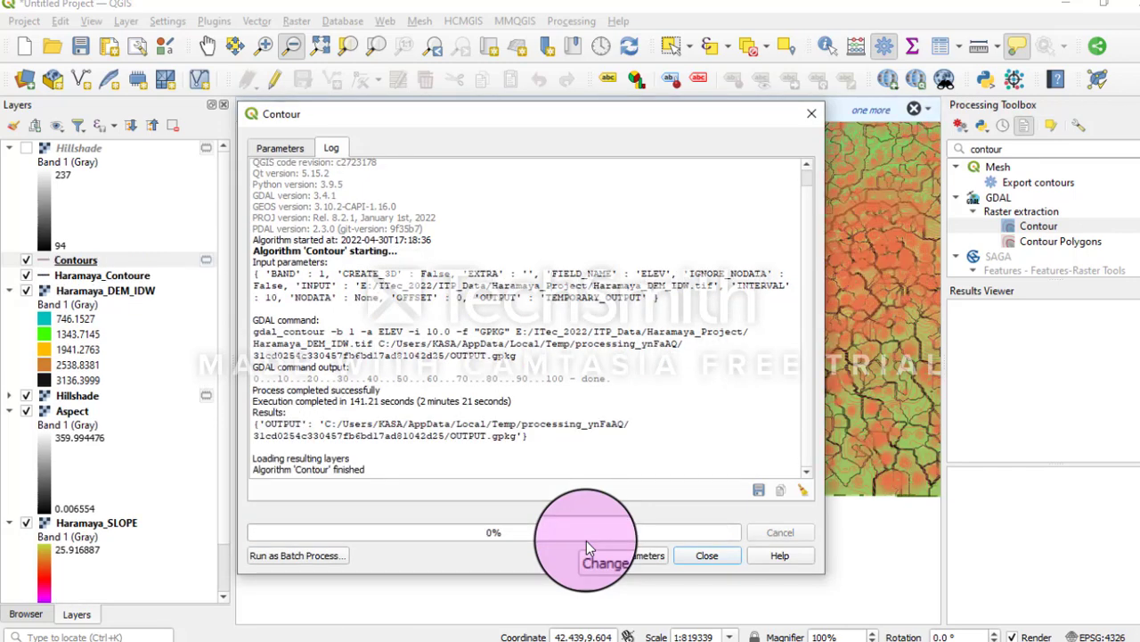
{"action": "left_click", "coordinate": [706, 556]}
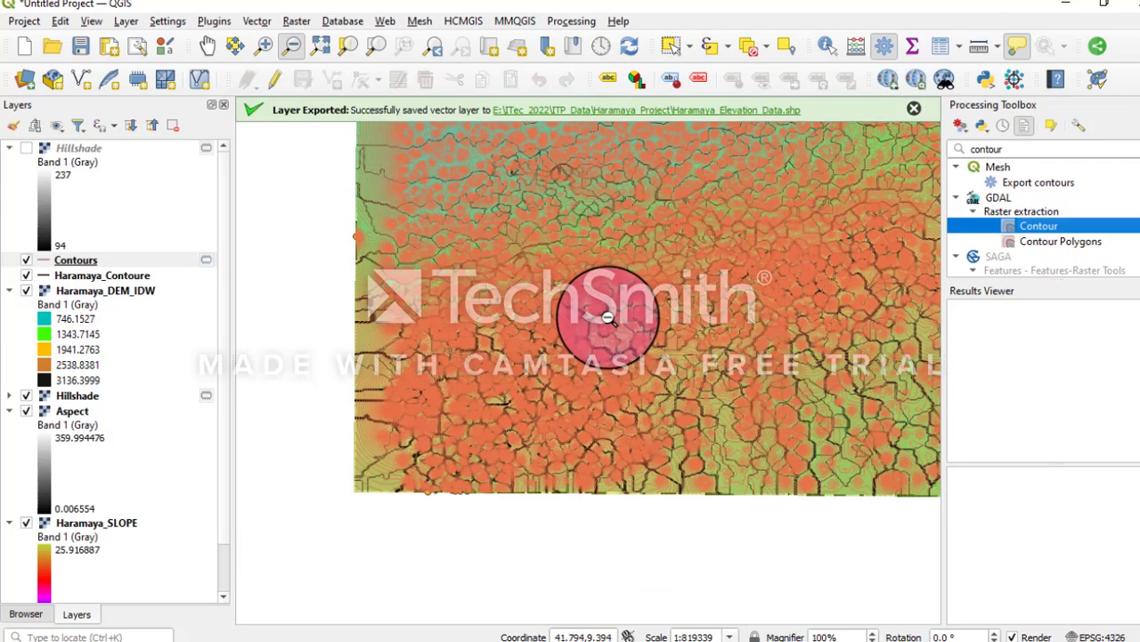
Inspect the 10-interval contour lines up close against the black Haramaya_Contoure lines
{"action": "left_click", "coordinate": [262, 47]}
{"action": "left_click", "coordinate": [626, 304]}
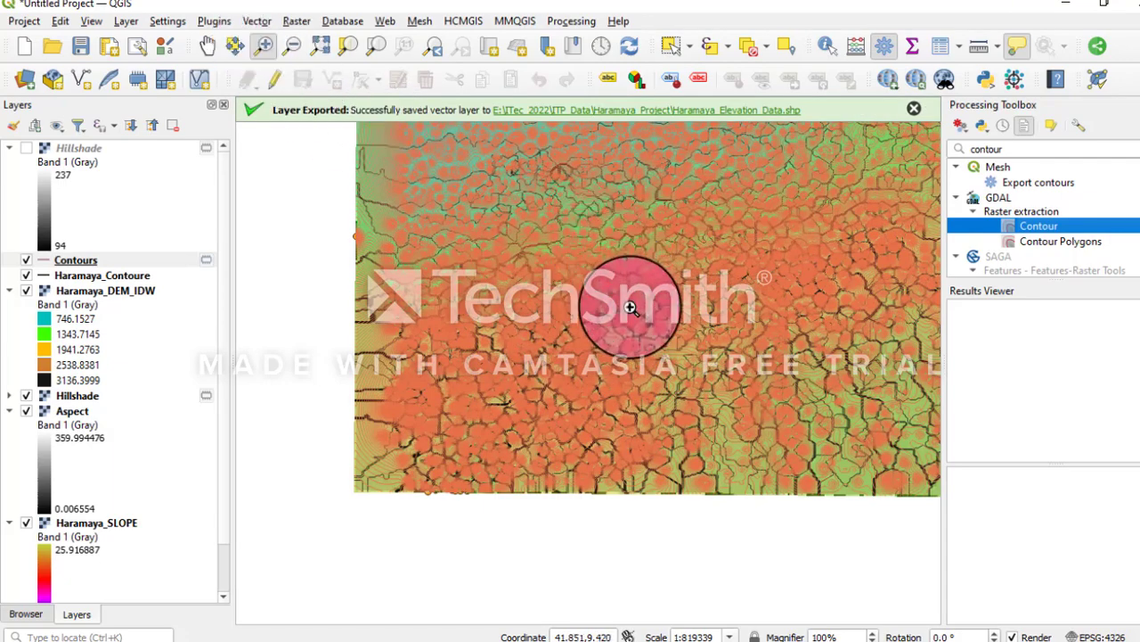
{"action": "left_click", "coordinate": [593, 308]}
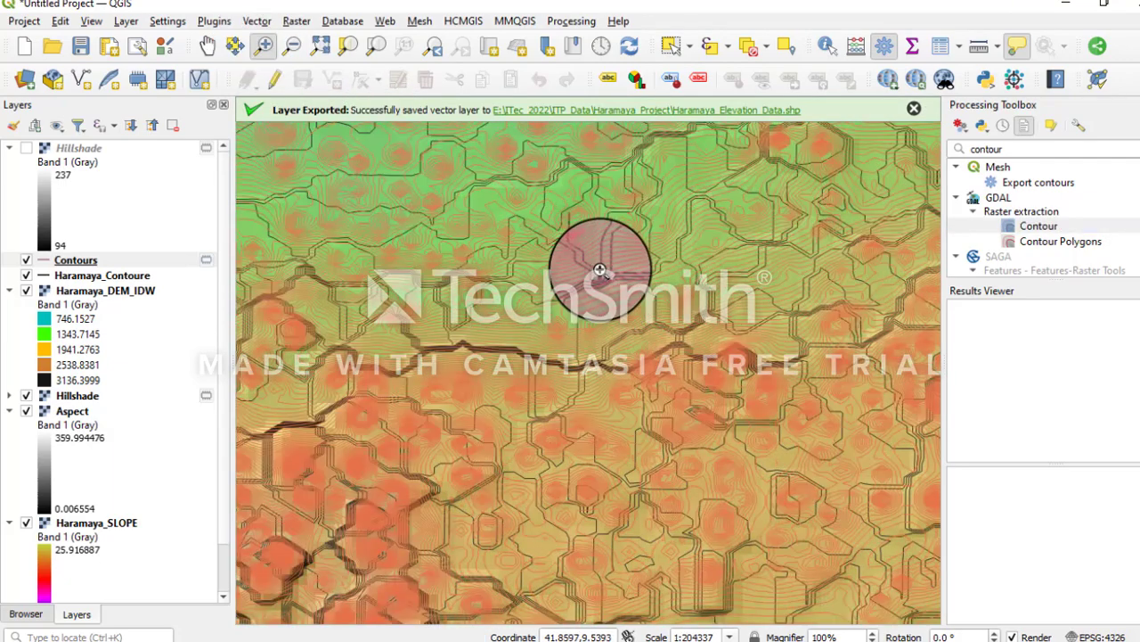
{"action": "left_click", "coordinate": [602, 310]}
{"action": "left_click", "coordinate": [612, 314]}
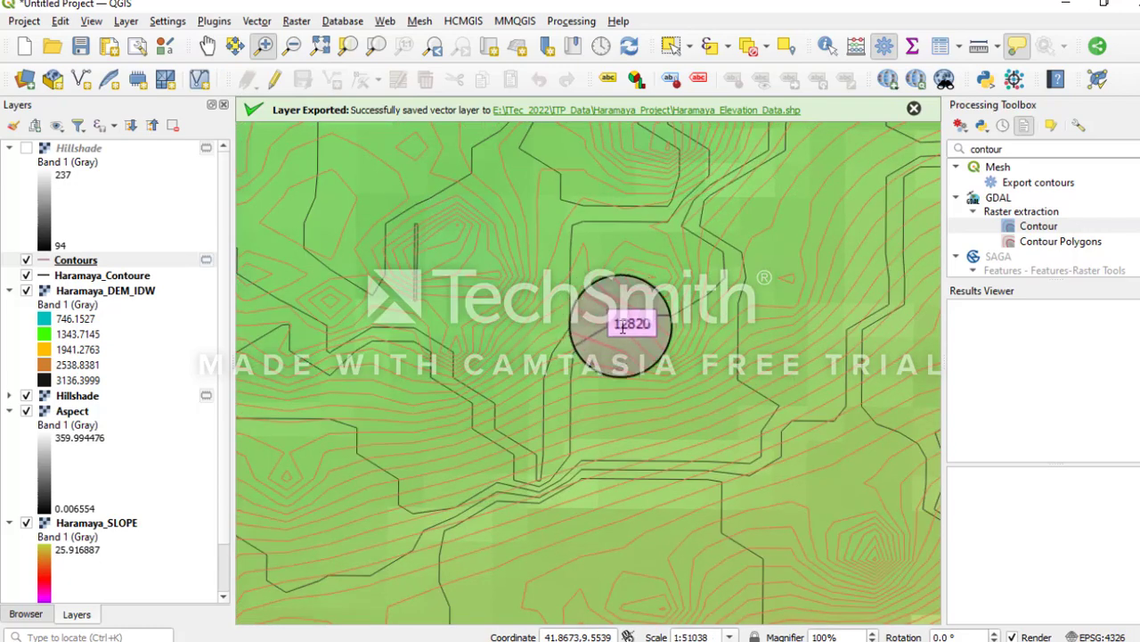
{"action": "left_click", "coordinate": [644, 388]}
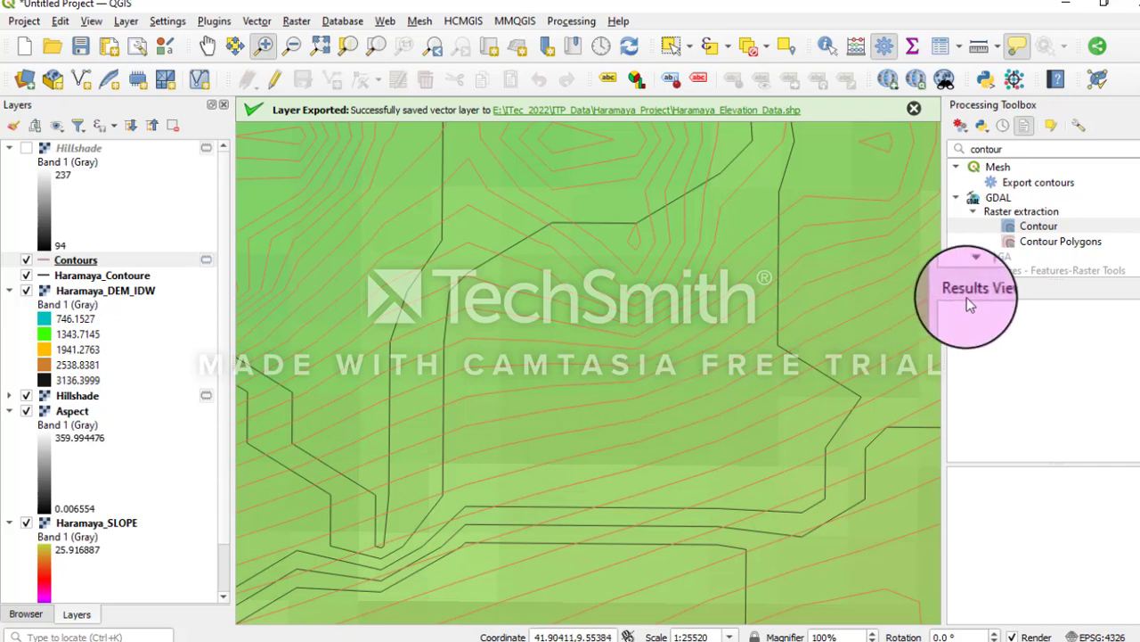
Reopen the Contour tool and choose Haramaya_DEM_IDW as its input layer
{"action": "left_click", "coordinate": [1039, 226]}
{"action": "double_click", "coordinate": [1042, 225]}
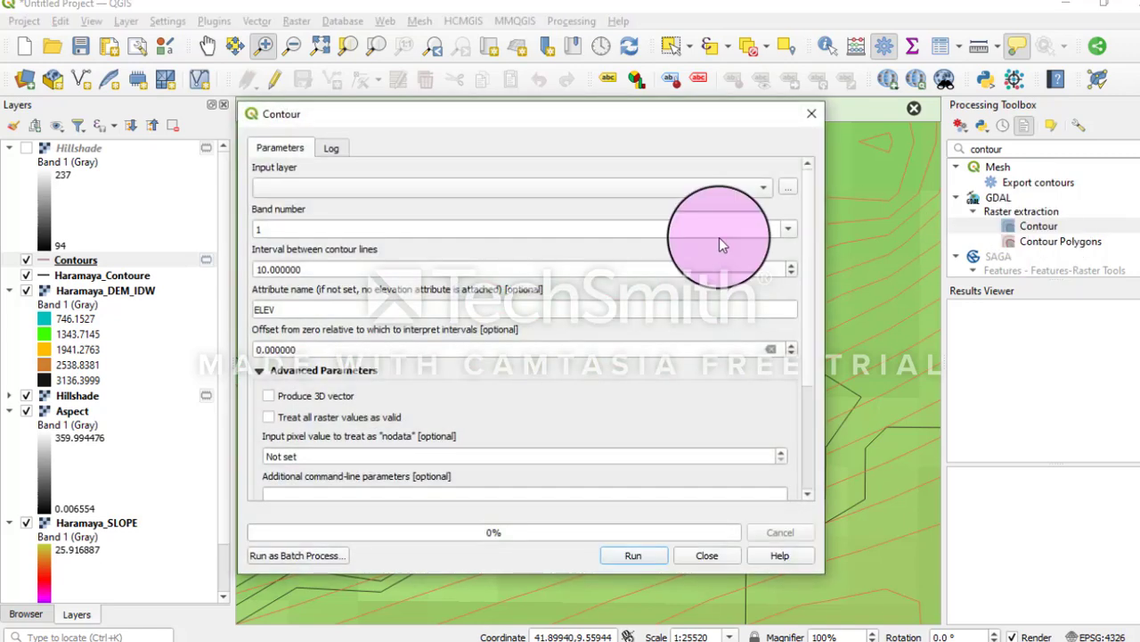
{"action": "left_click", "coordinate": [472, 189]}
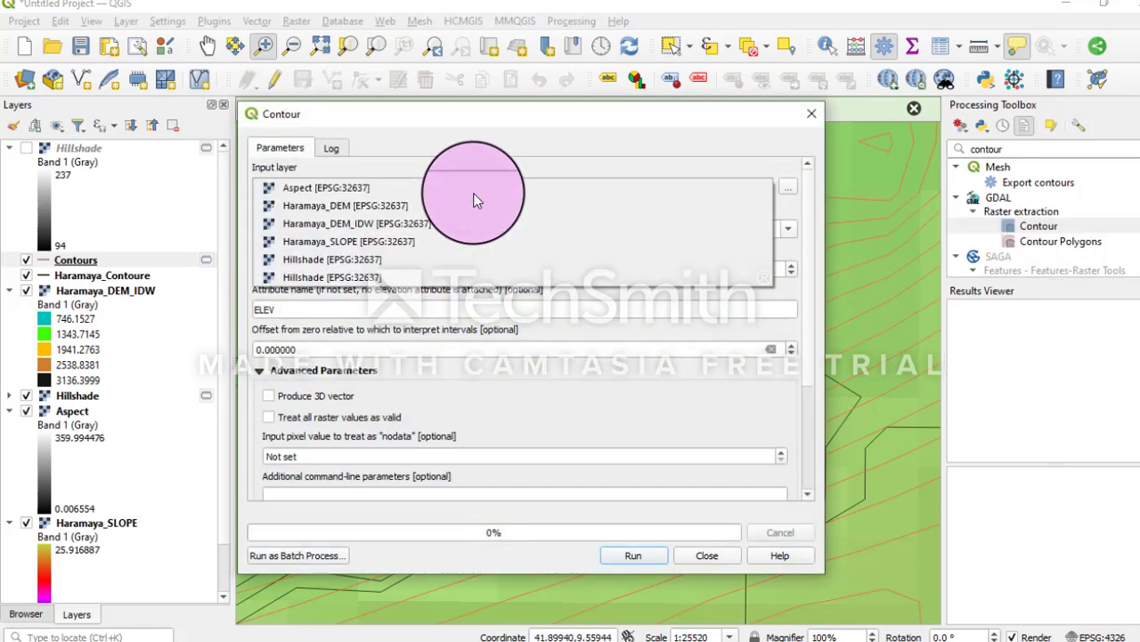
{"action": "left_click", "coordinate": [414, 206]}
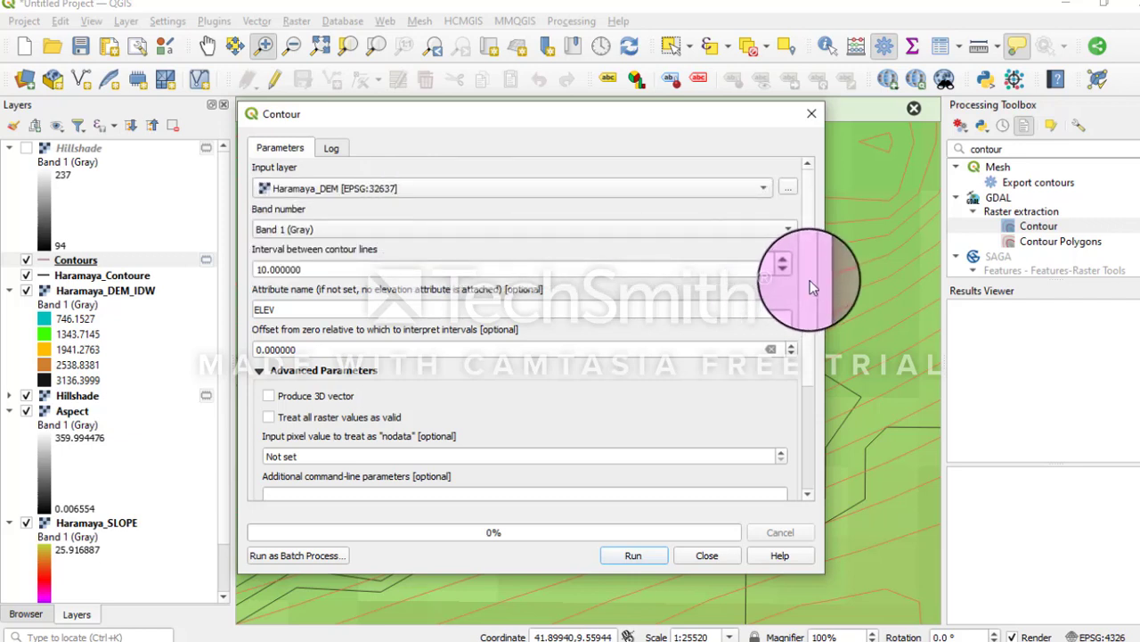
{"action": "left_click", "coordinate": [684, 194]}
{"action": "left_click", "coordinate": [499, 207]}
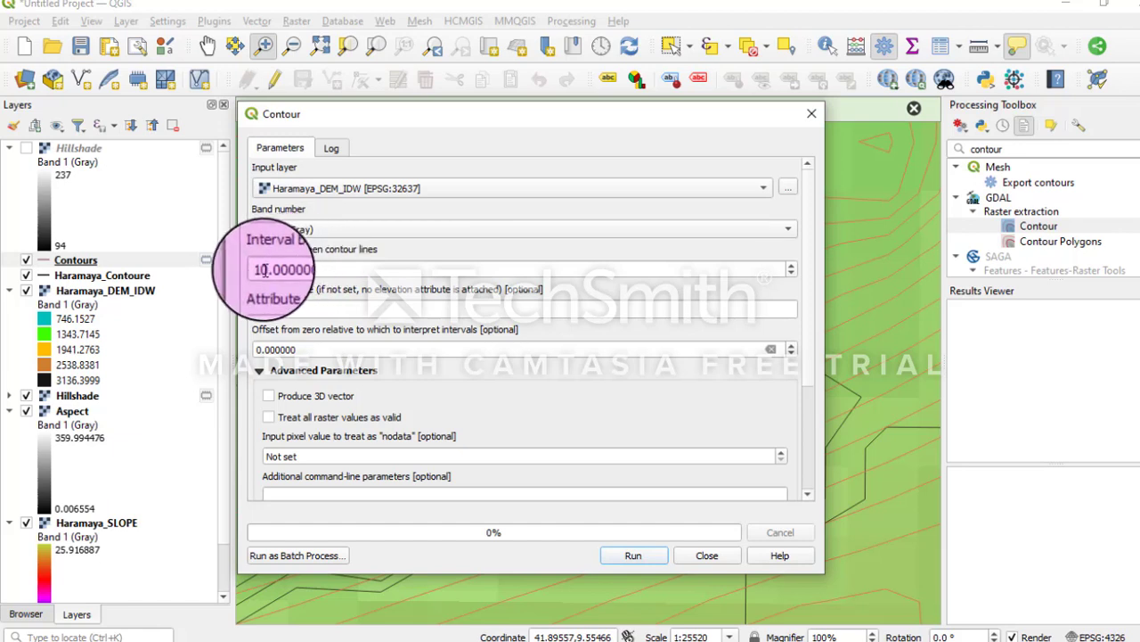
Set the interval between contour lines to 90, run the extraction to a temporary layer, and close the tool
{"action": "left_click", "coordinate": [265, 269]}
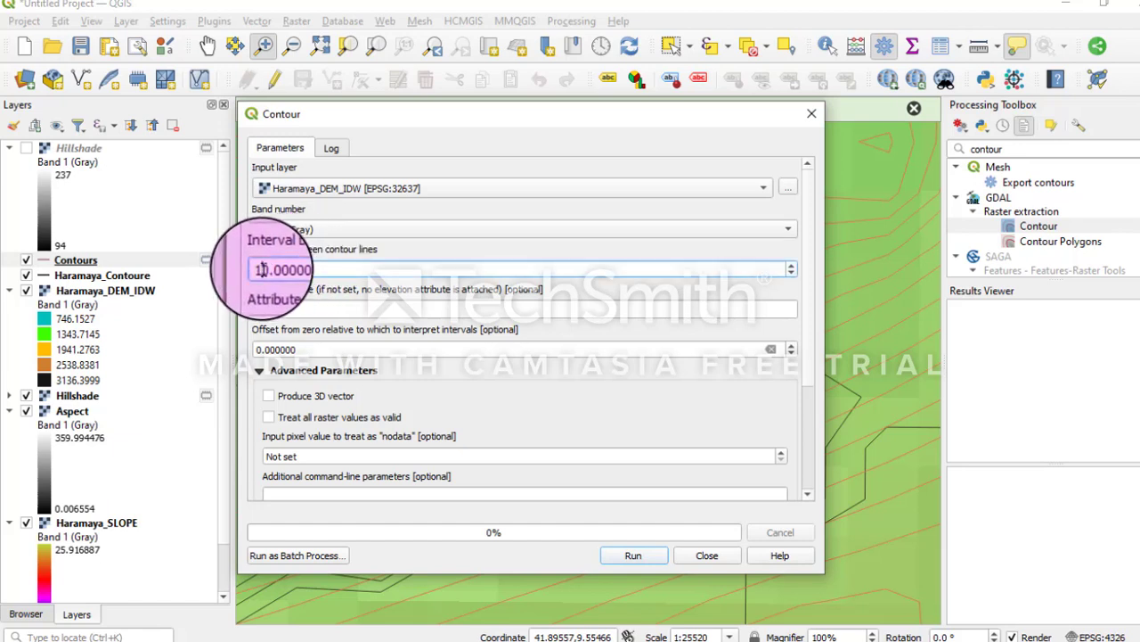
{"action": "key", "text": "BackSpace"}
{"action": "type", "text": "9"}
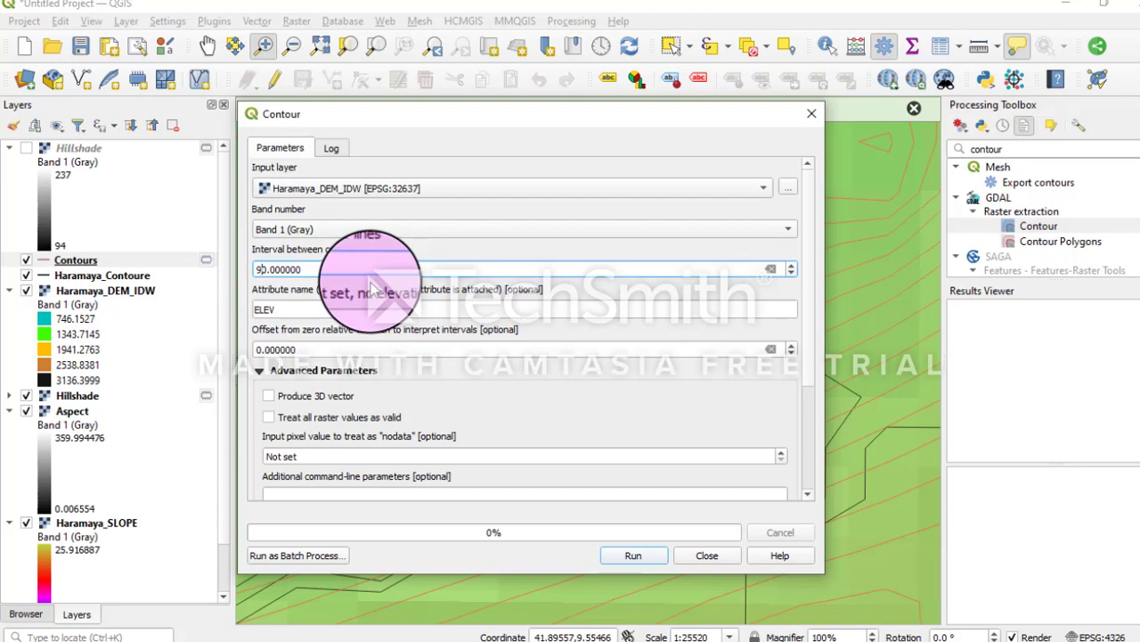
{"action": "left_click_drag", "start_coordinate": [809, 358], "coordinate": [702, 520]}
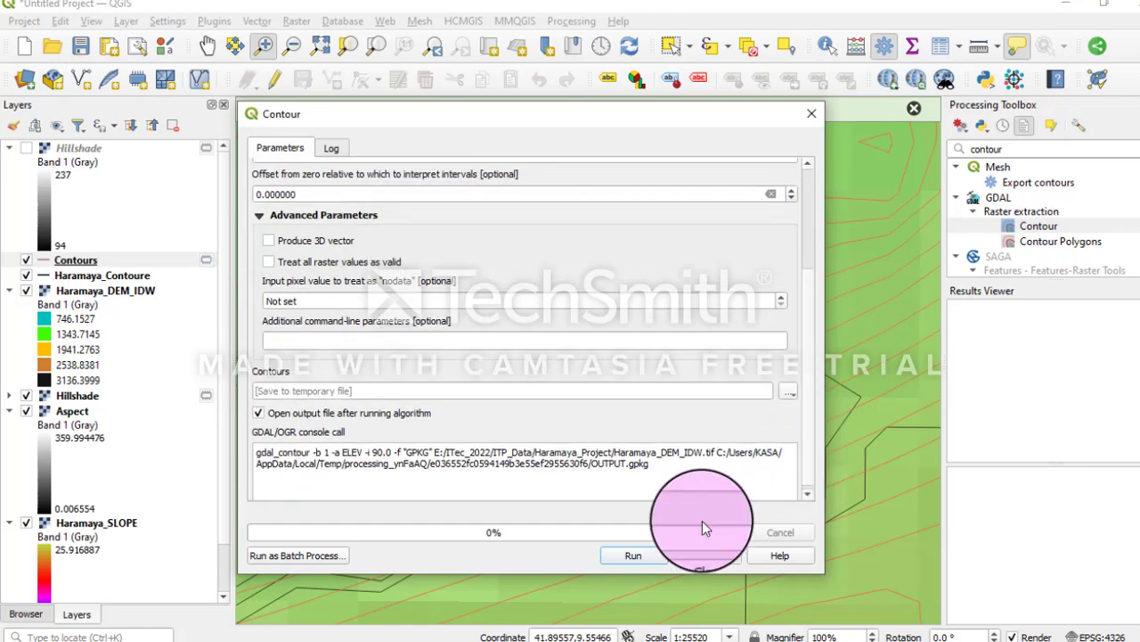
{"action": "left_click", "coordinate": [634, 555]}
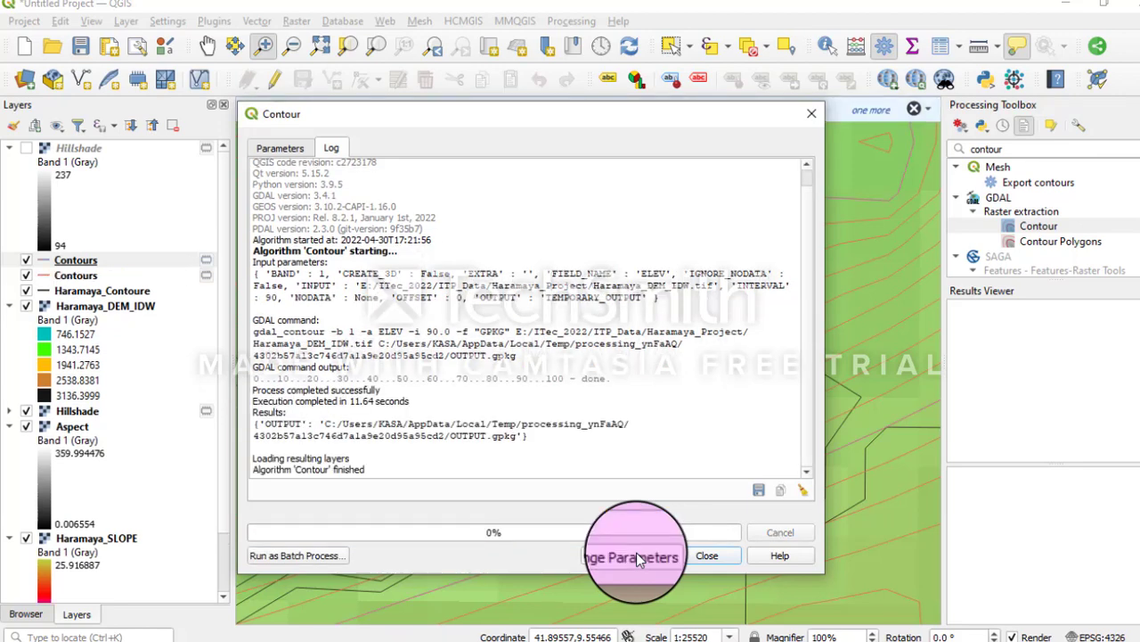
{"action": "left_click", "coordinate": [711, 556]}
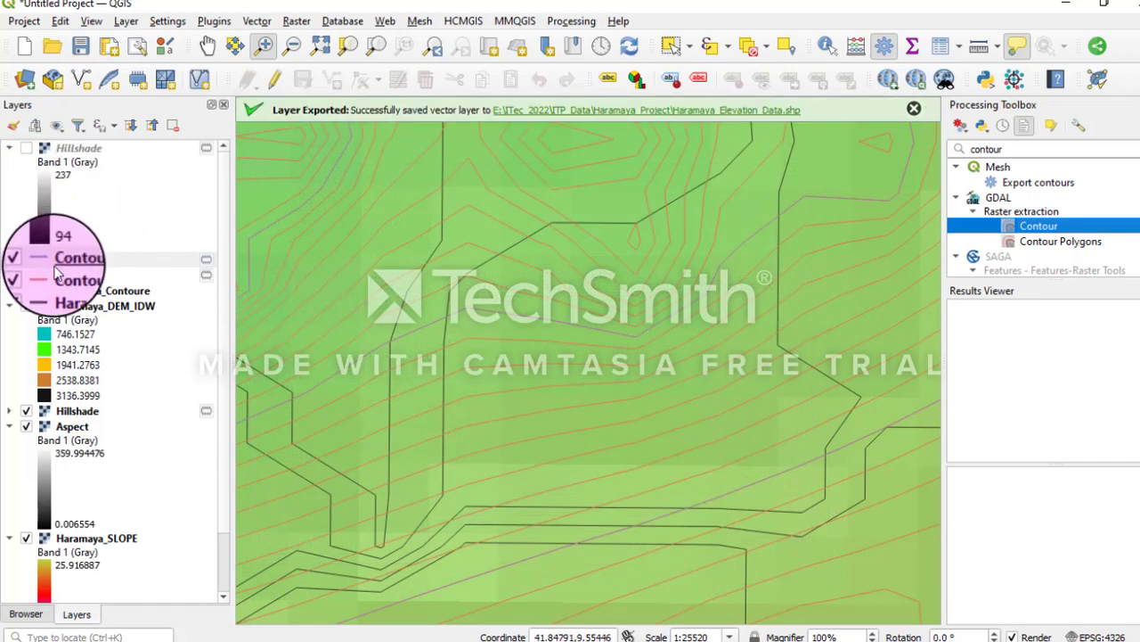
Hide the 10-interval Contours and Haramaya_Contoure layers, and review the 90-interval contours over the whole DEM
{"action": "left_click", "coordinate": [26, 274]}
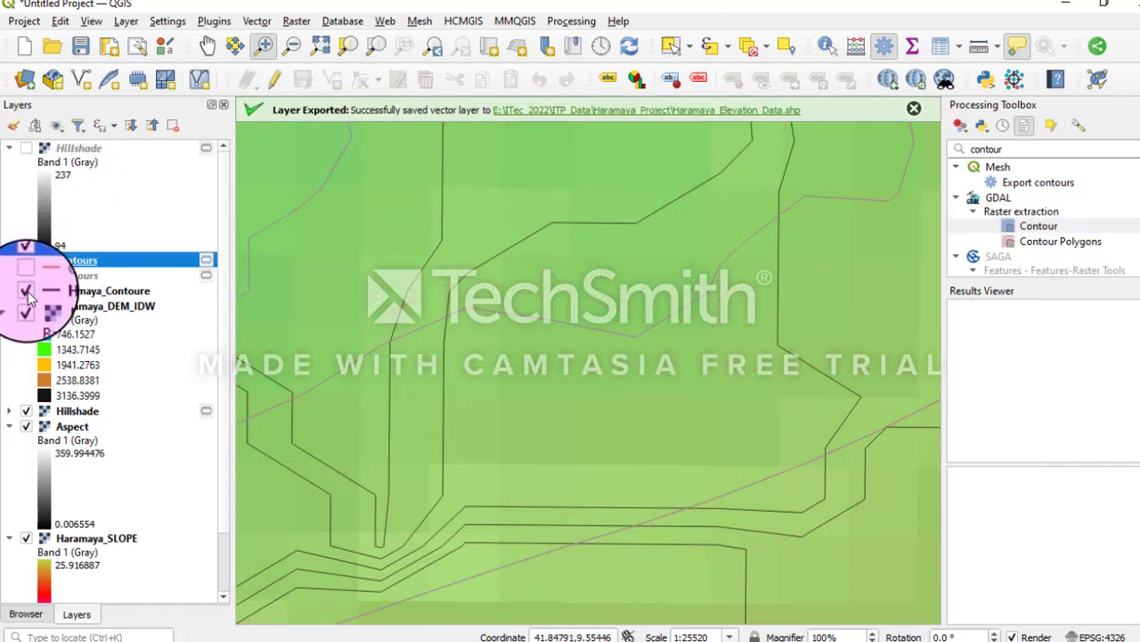
{"action": "left_click", "coordinate": [26, 290]}
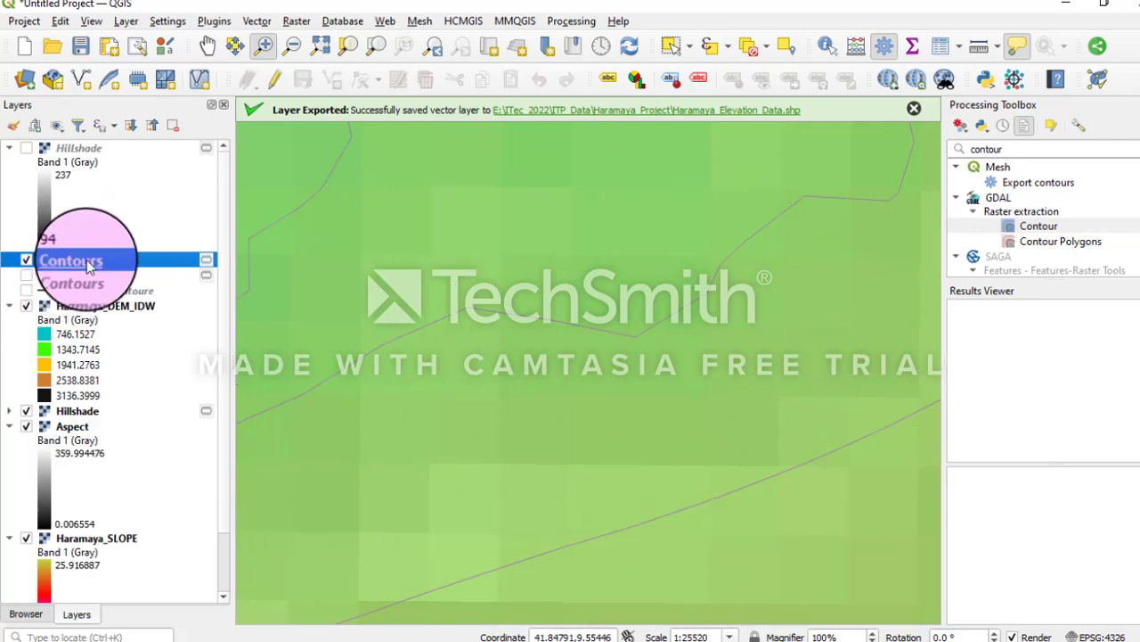
{"action": "left_click", "coordinate": [293, 44]}
{"action": "left_click", "coordinate": [471, 274]}
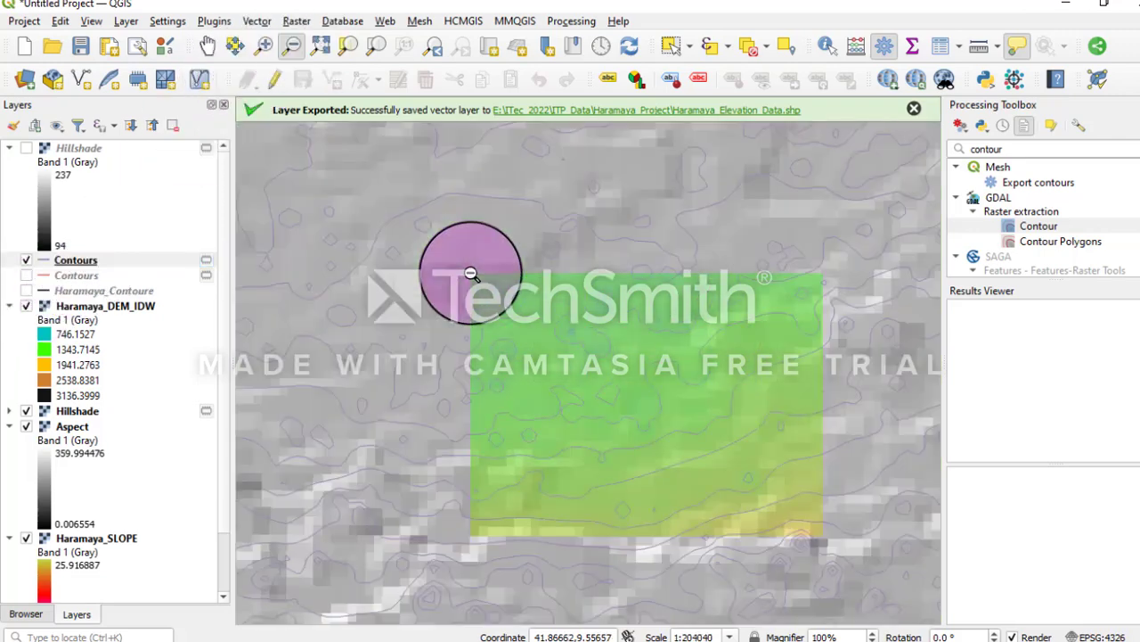
{"action": "left_click", "coordinate": [472, 274]}
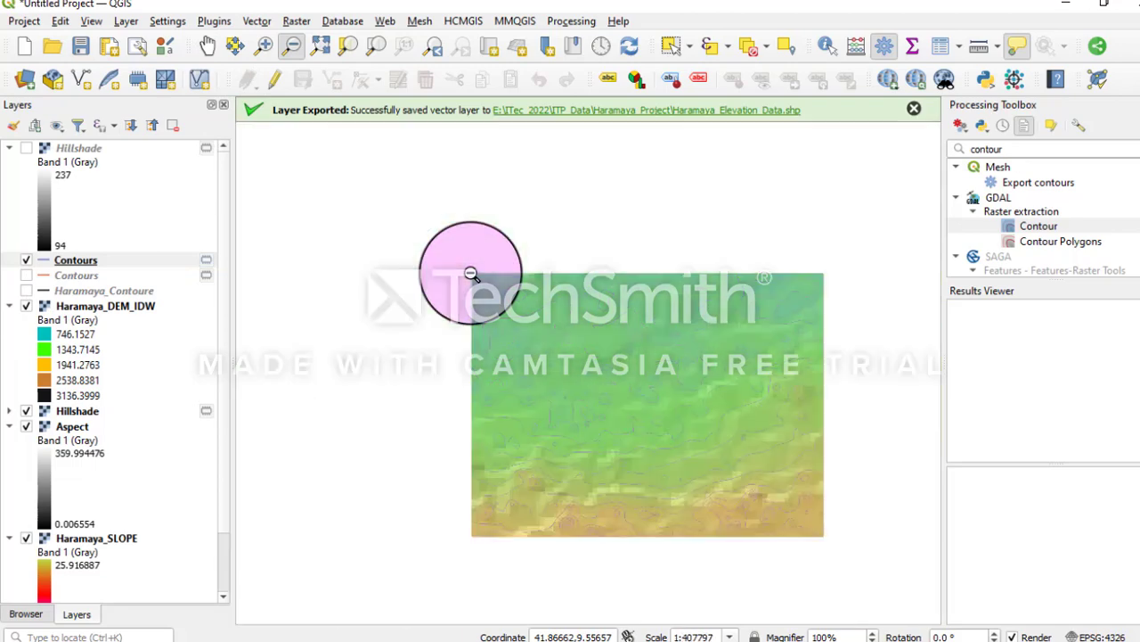
{"action": "left_click", "coordinate": [471, 273]}
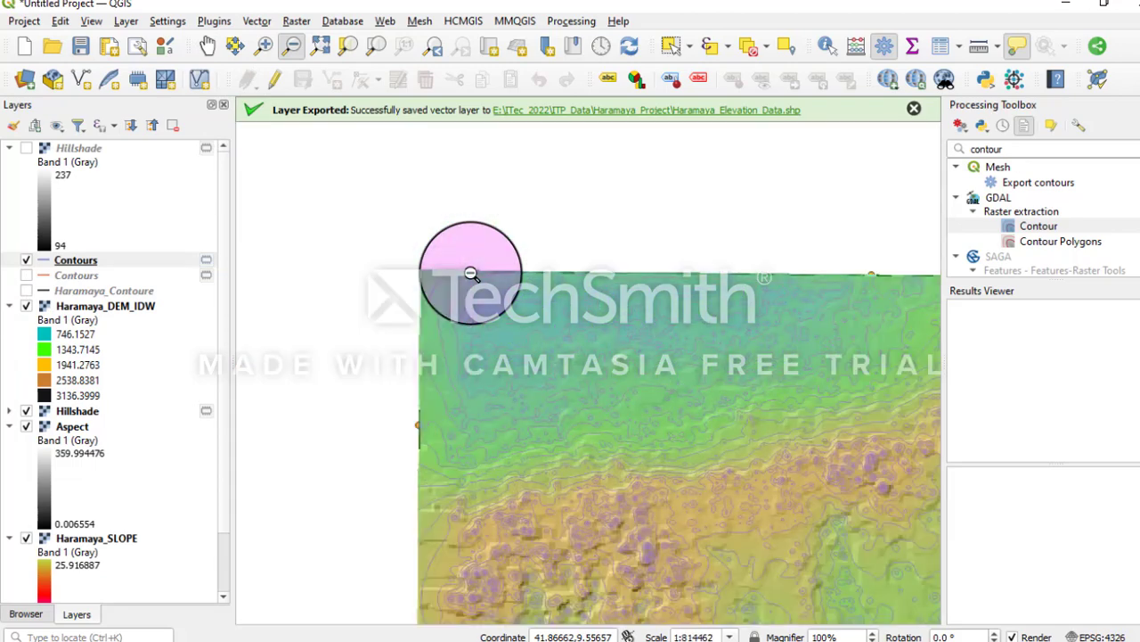
{"action": "left_click", "coordinate": [207, 46]}
{"action": "left_click_drag", "start_coordinate": [760, 375], "coordinate": [601, 336]}
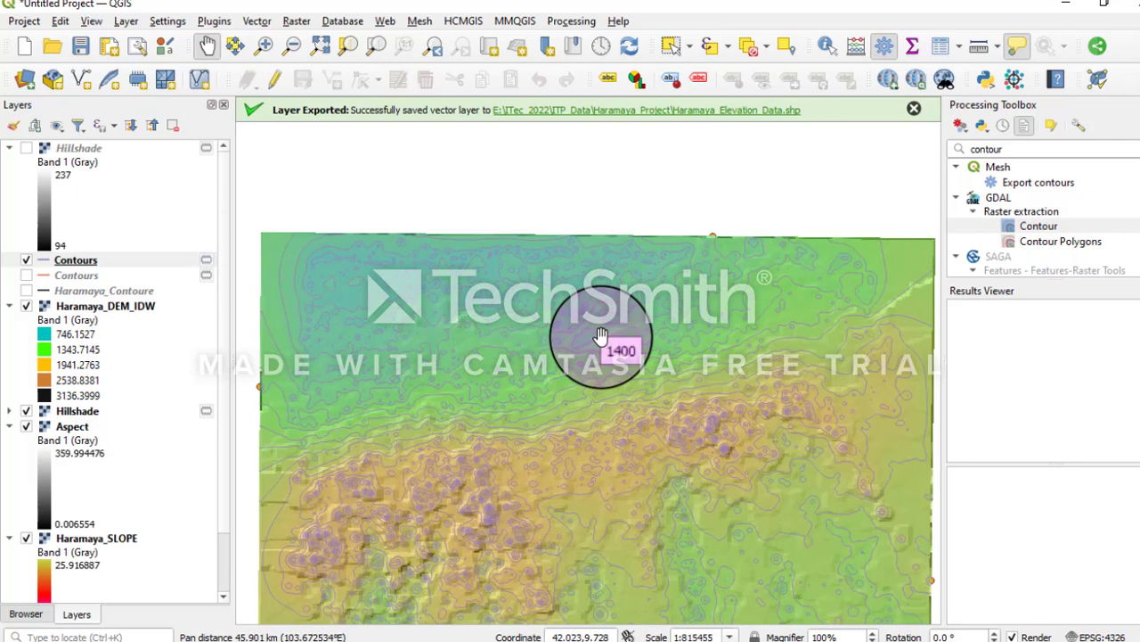
{"action": "left_click_drag", "start_coordinate": [612, 502], "coordinate": [613, 397]}
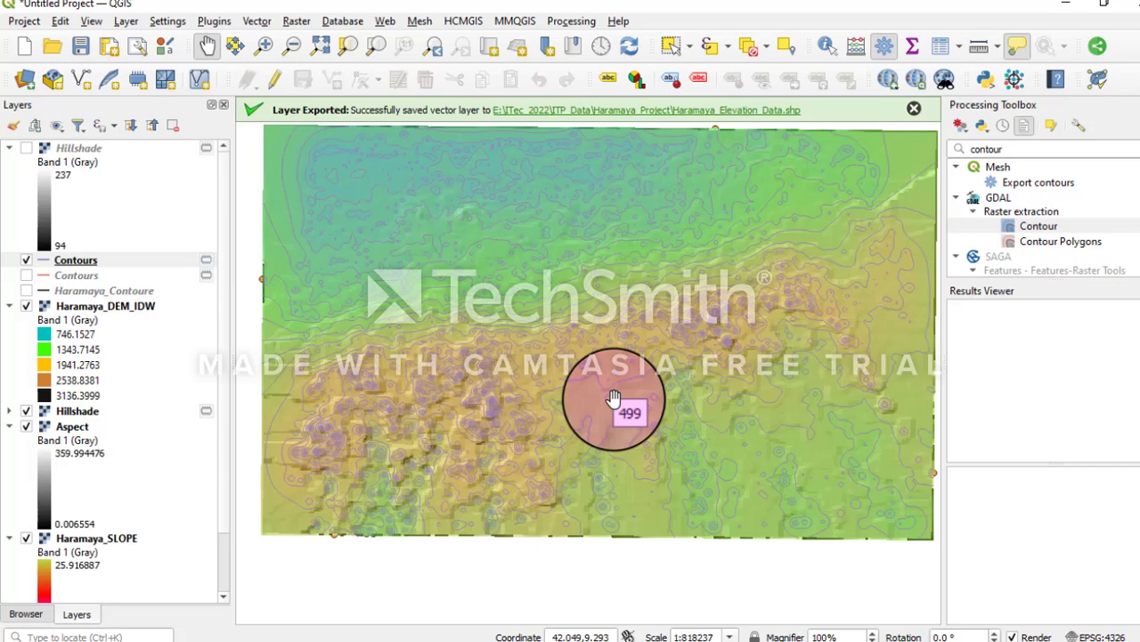
{"action": "left_click_drag", "start_coordinate": [589, 327], "coordinate": [589, 344]}
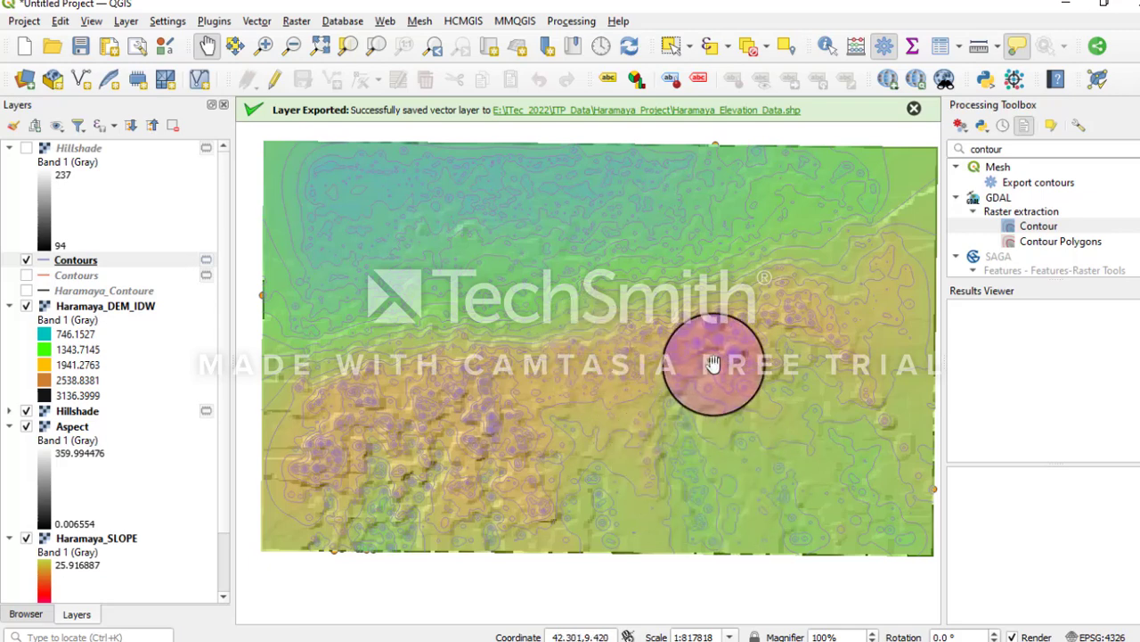
{"action": "mouse_move", "coordinate": [496, 408]}
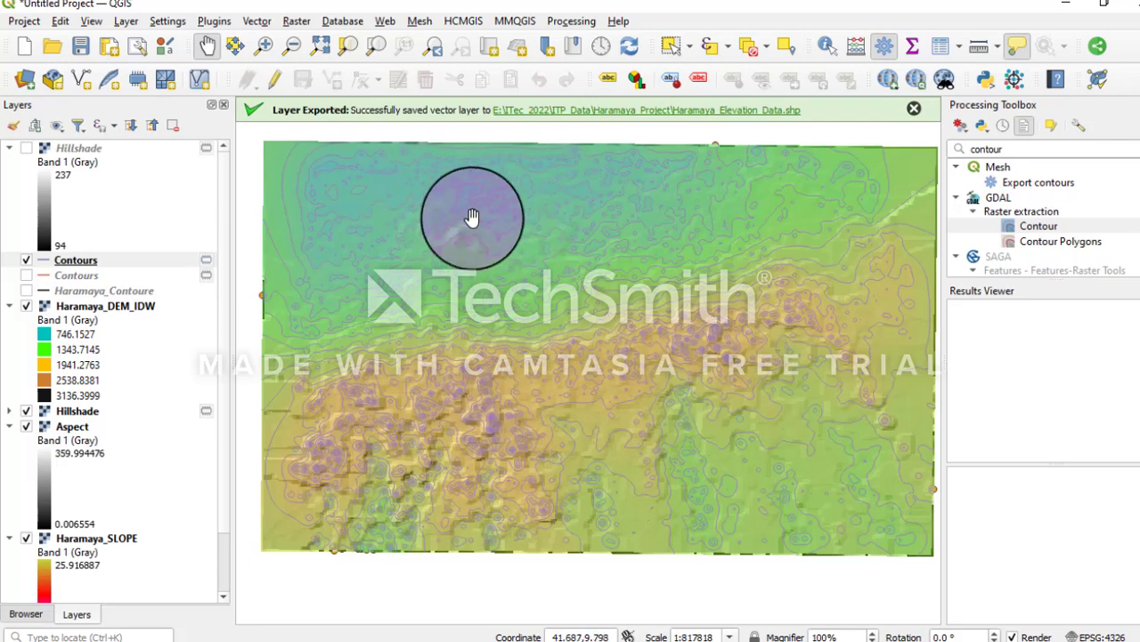
{"action": "mouse_move", "coordinate": [472, 218]}
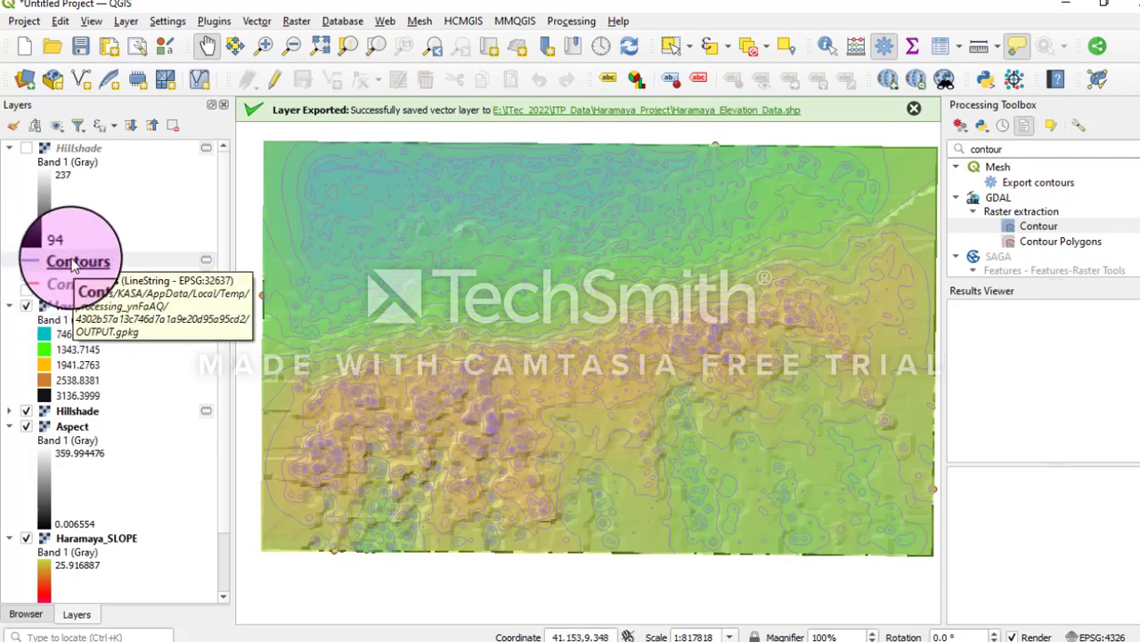
{"action": "mouse_move", "coordinate": [260, 322]}
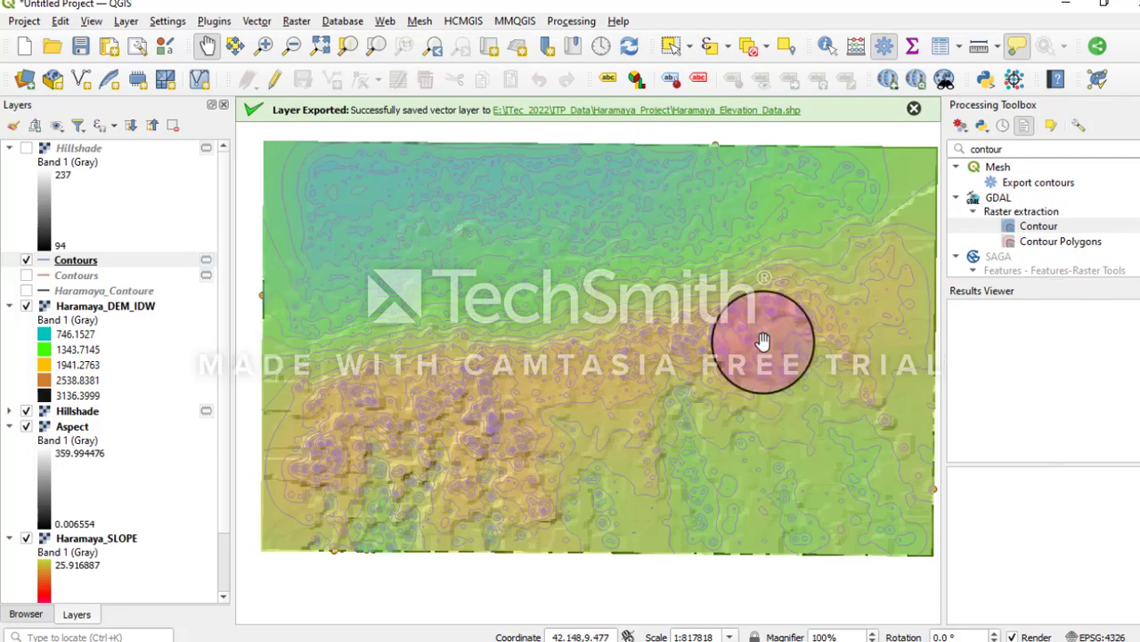
Reopen the Contour tool with Haramaya_DEM_IDW as the input layer and set the interval between contour lines to 120
{"action": "left_click", "coordinate": [1043, 228]}
{"action": "double_click", "coordinate": [1049, 229]}
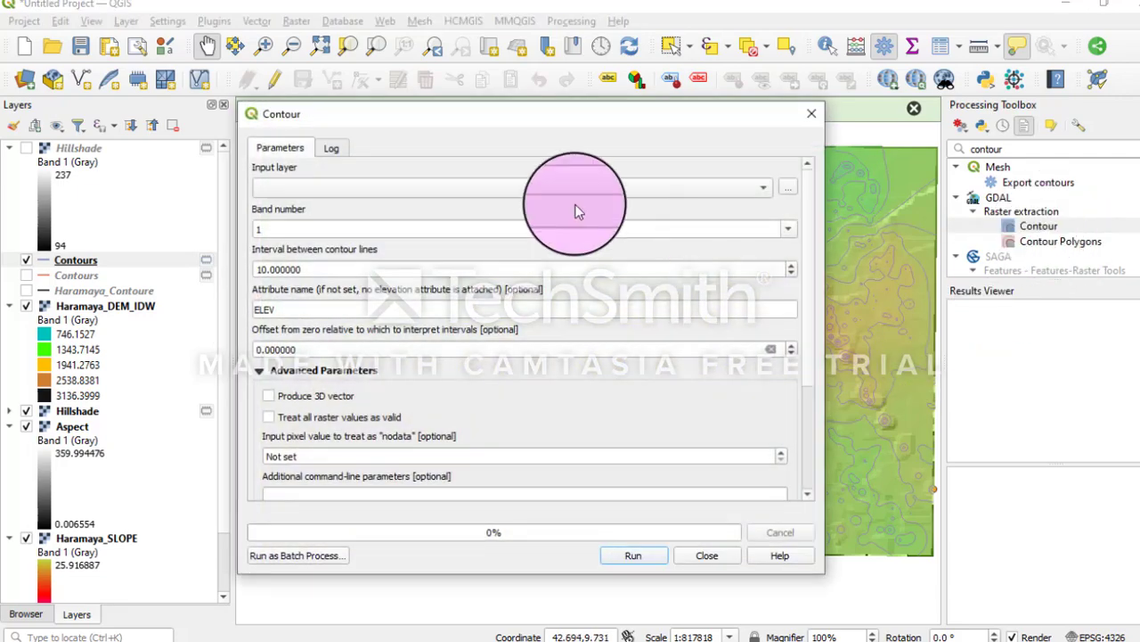
{"action": "left_click", "coordinate": [557, 188]}
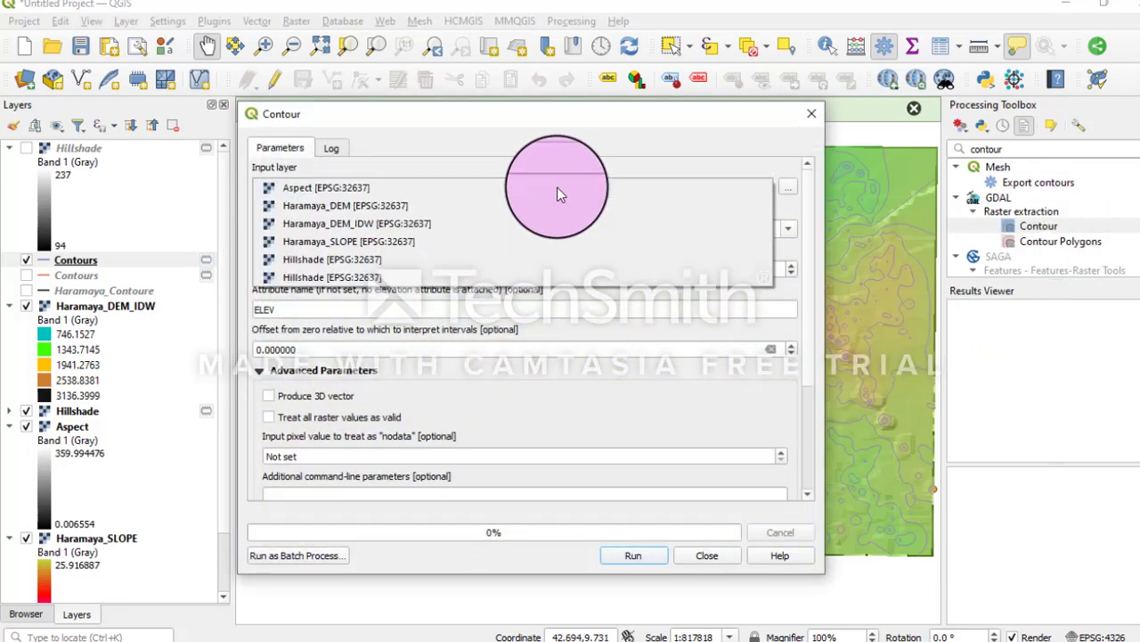
{"action": "left_click", "coordinate": [436, 222]}
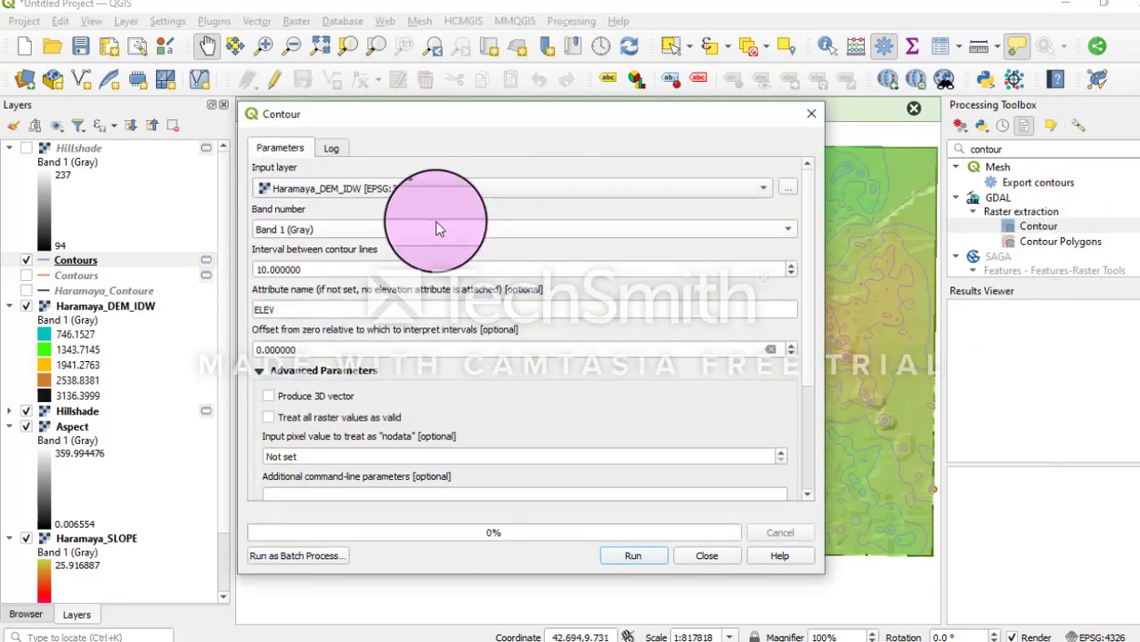
{"action": "double_click", "coordinate": [259, 269]}
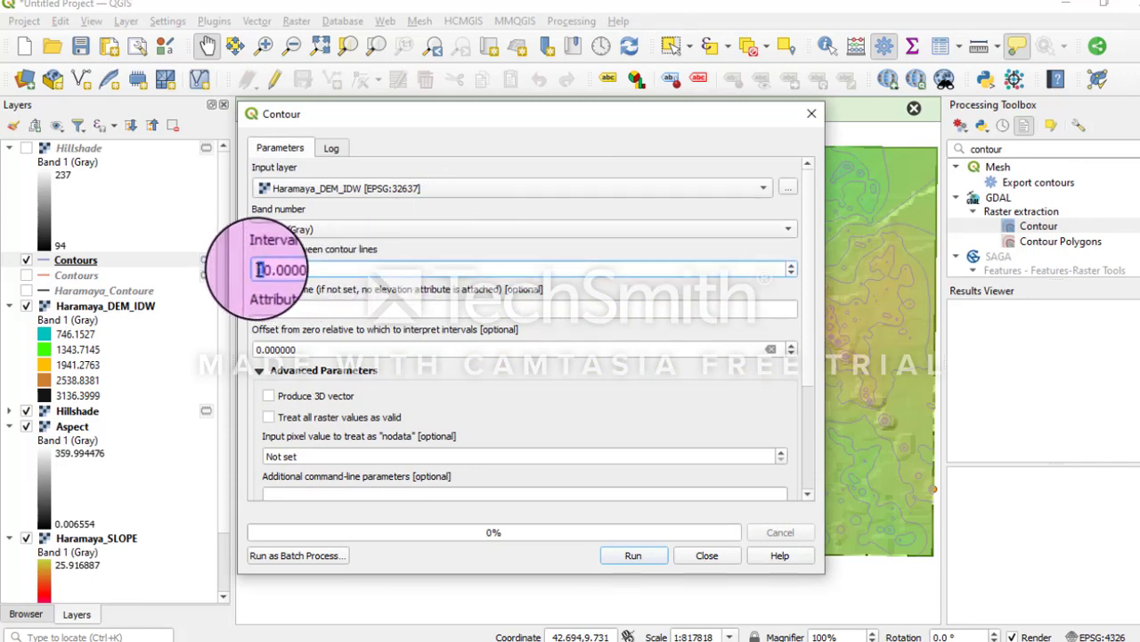
{"action": "type", "text": "12"}
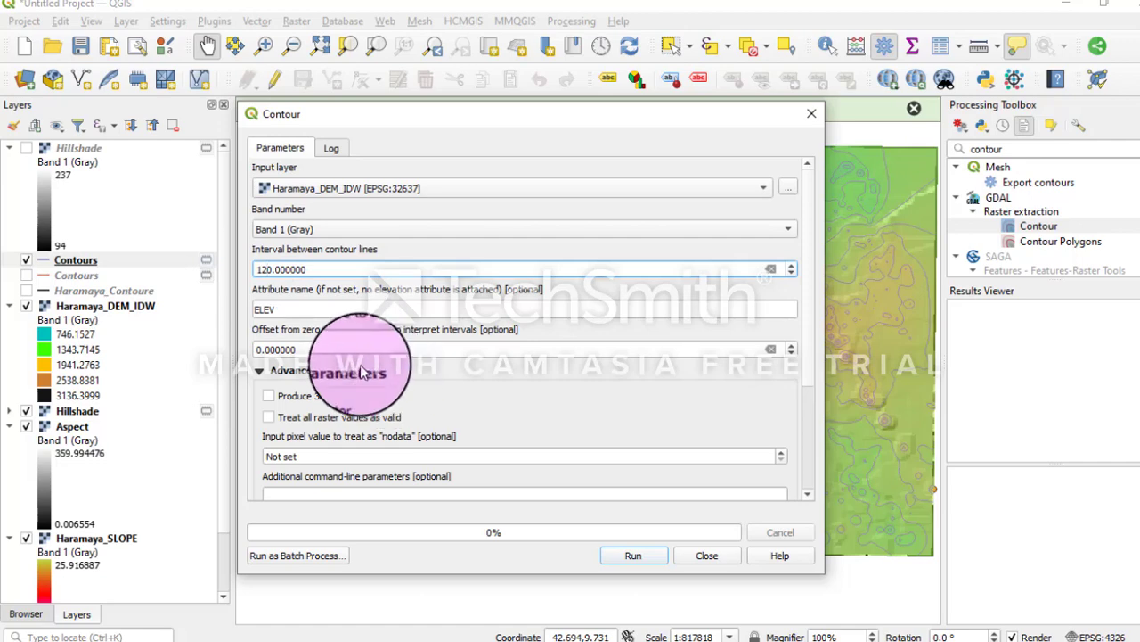
Set the contour output to a shapefile named Haramaya_Contour2 in the Haramaya_Project folder
{"action": "left_click_drag", "start_coordinate": [811, 351], "coordinate": [801, 468]}
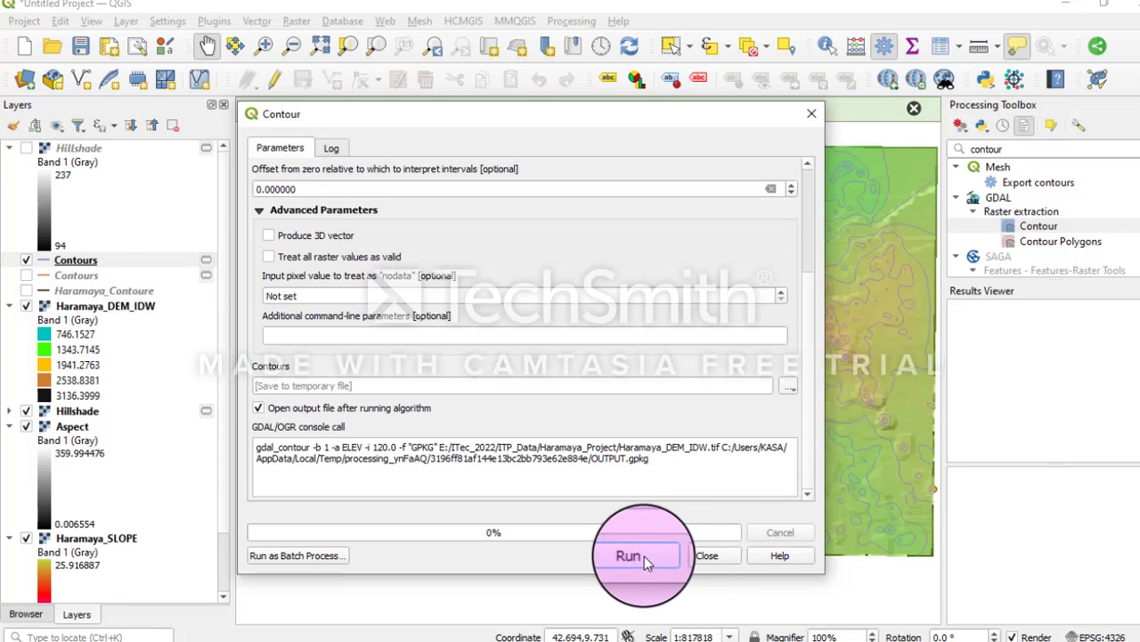
{"action": "left_click", "coordinate": [790, 390]}
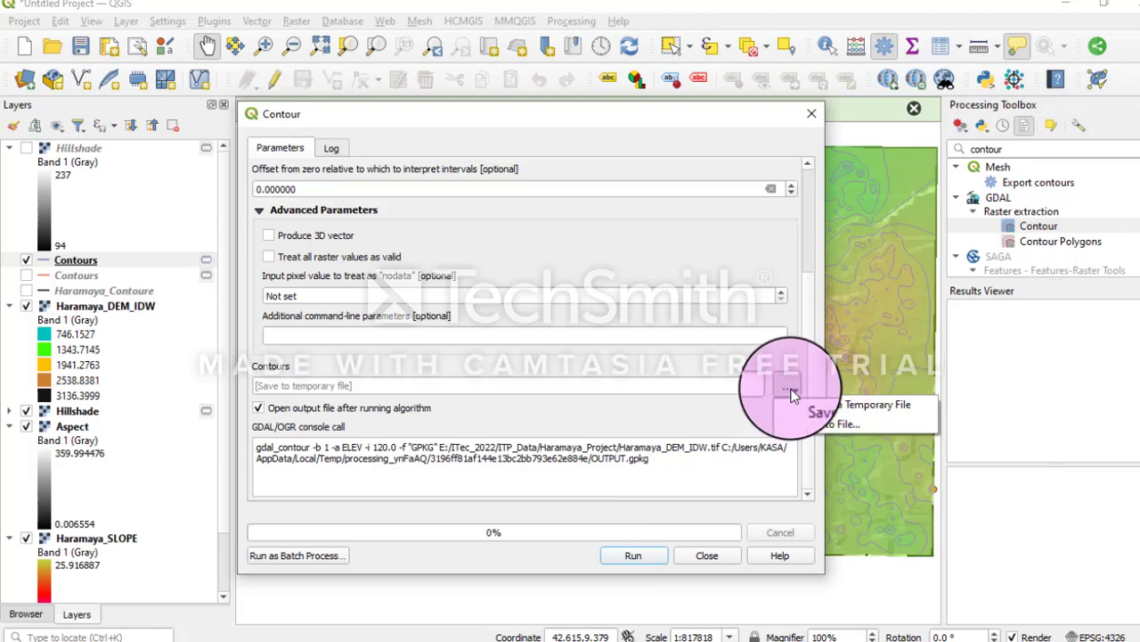
{"action": "left_click", "coordinate": [806, 424]}
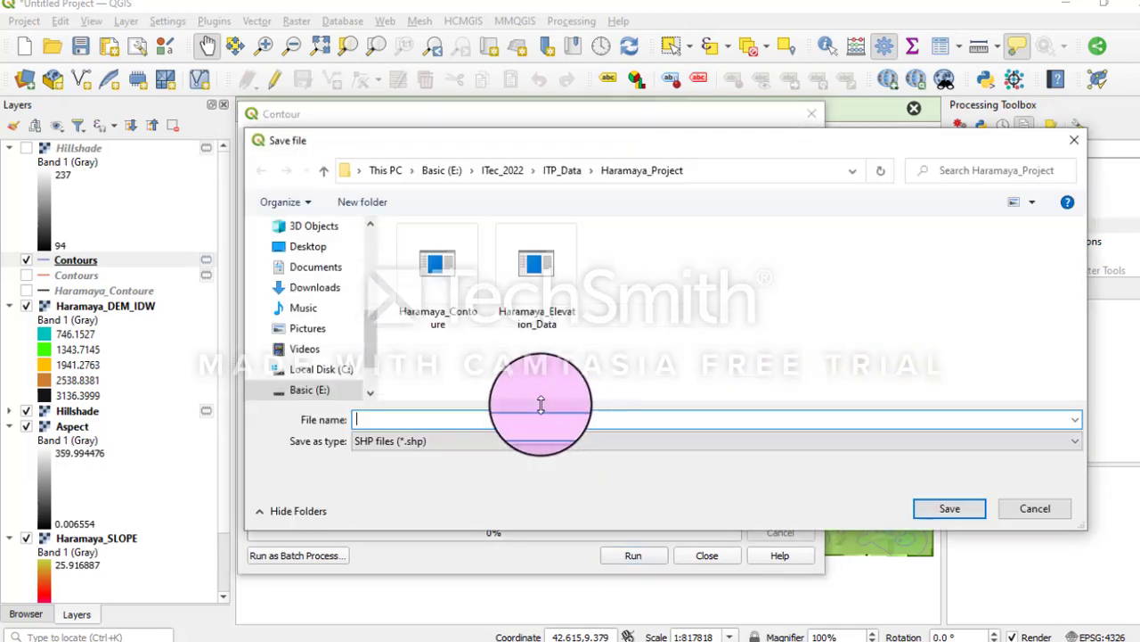
{"action": "left_click", "coordinate": [410, 422]}
{"action": "type", "text": "am"}
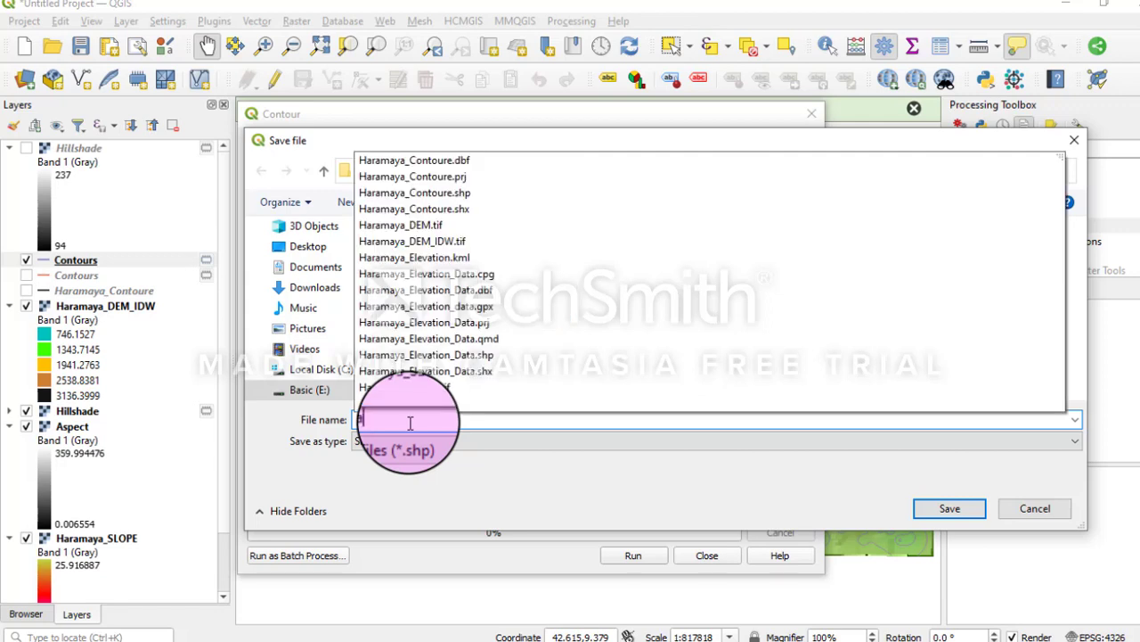
{"action": "type", "text": "aya_c"}
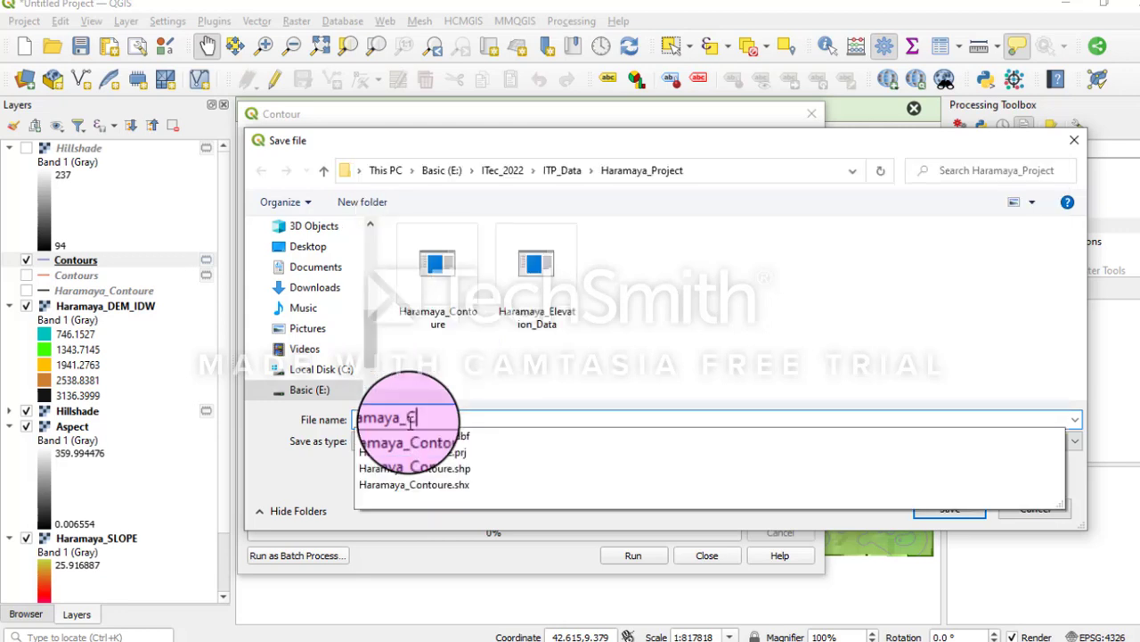
{"action": "type", "text": "ontour2"}
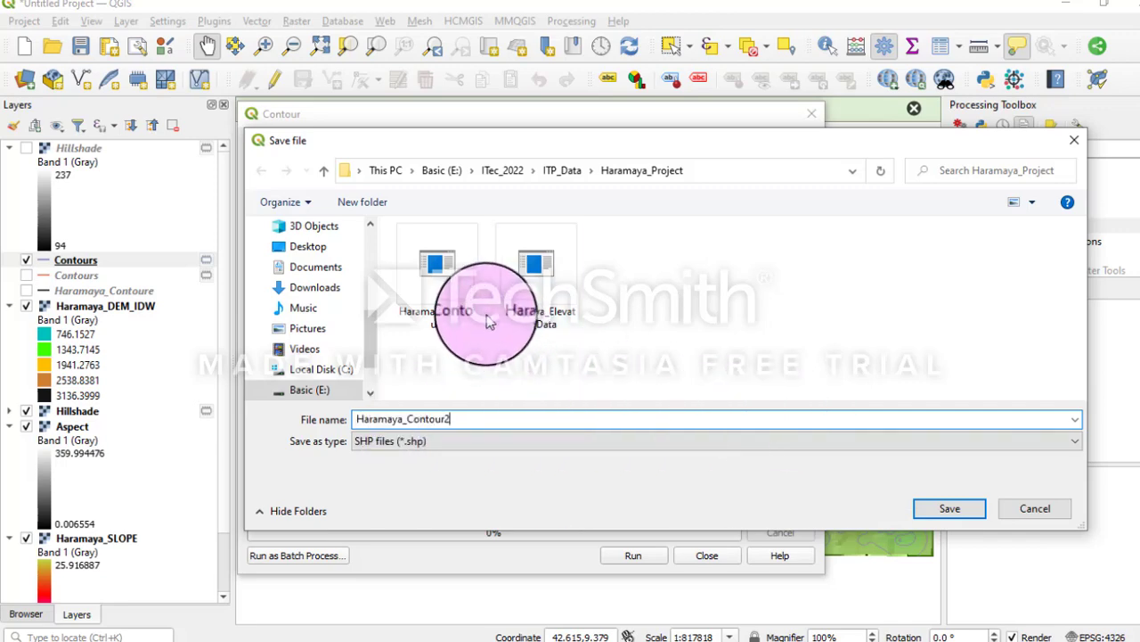
{"action": "left_click", "coordinate": [950, 508]}
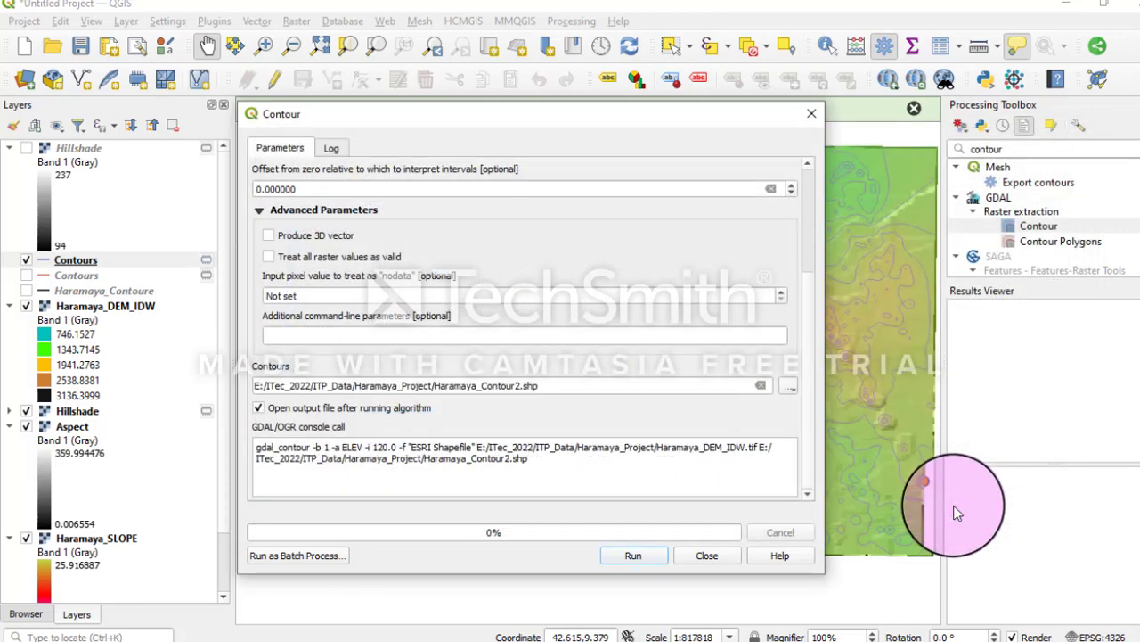
Run the 120-interval contour extraction, close the tool, and hide the 90-interval Contours layer
{"action": "left_click", "coordinate": [645, 551]}
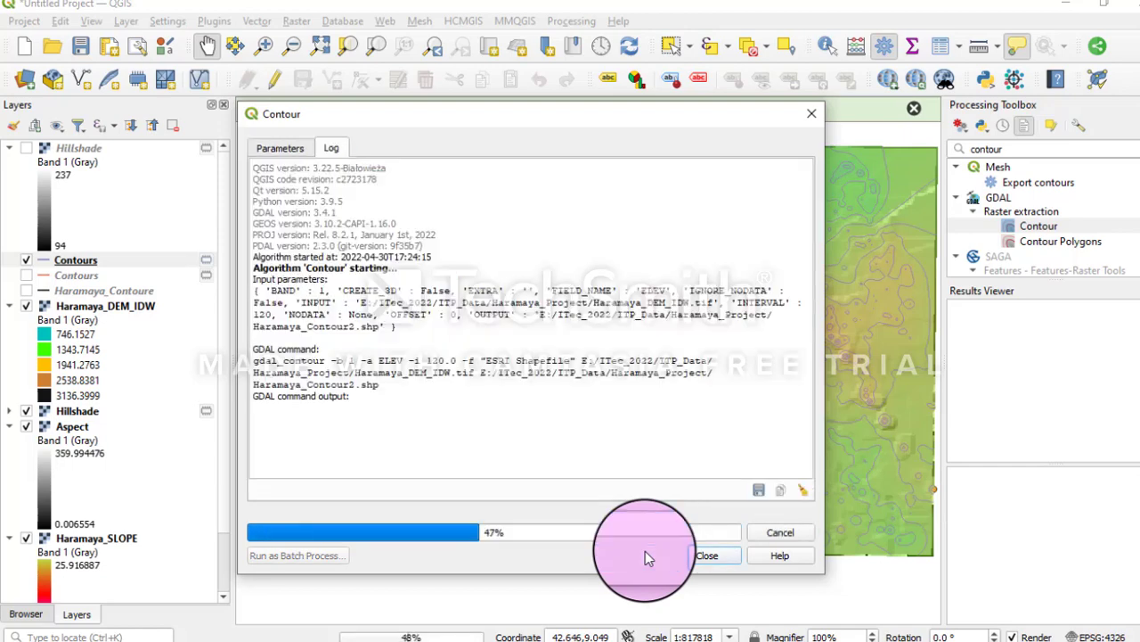
{"action": "left_click", "coordinate": [708, 556]}
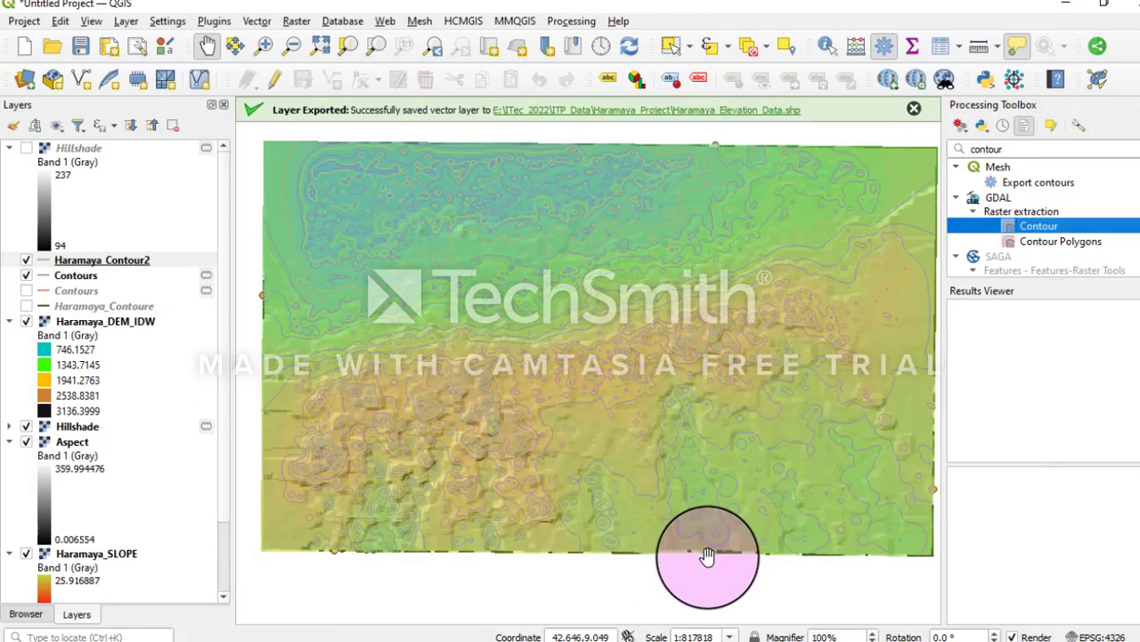
{"action": "left_click", "coordinate": [26, 275]}
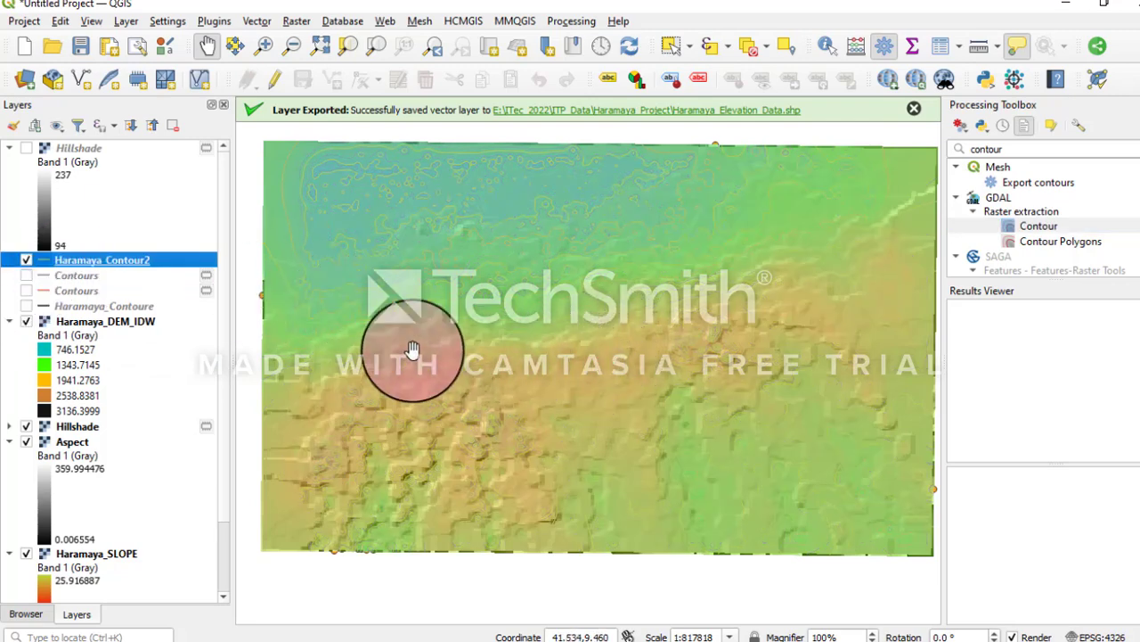
Change the line color of the Haramaya_Contour2 layer to near-black (#0e0f05) and apply the symbology
{"action": "right_click", "coordinate": [49, 269]}
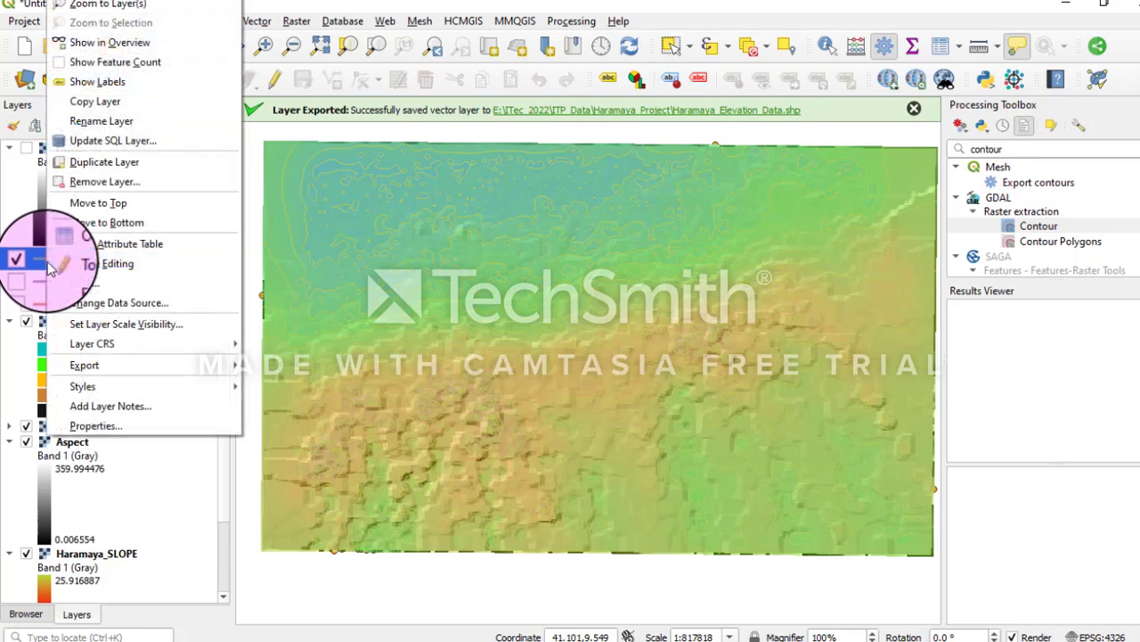
{"action": "left_click", "coordinate": [122, 430]}
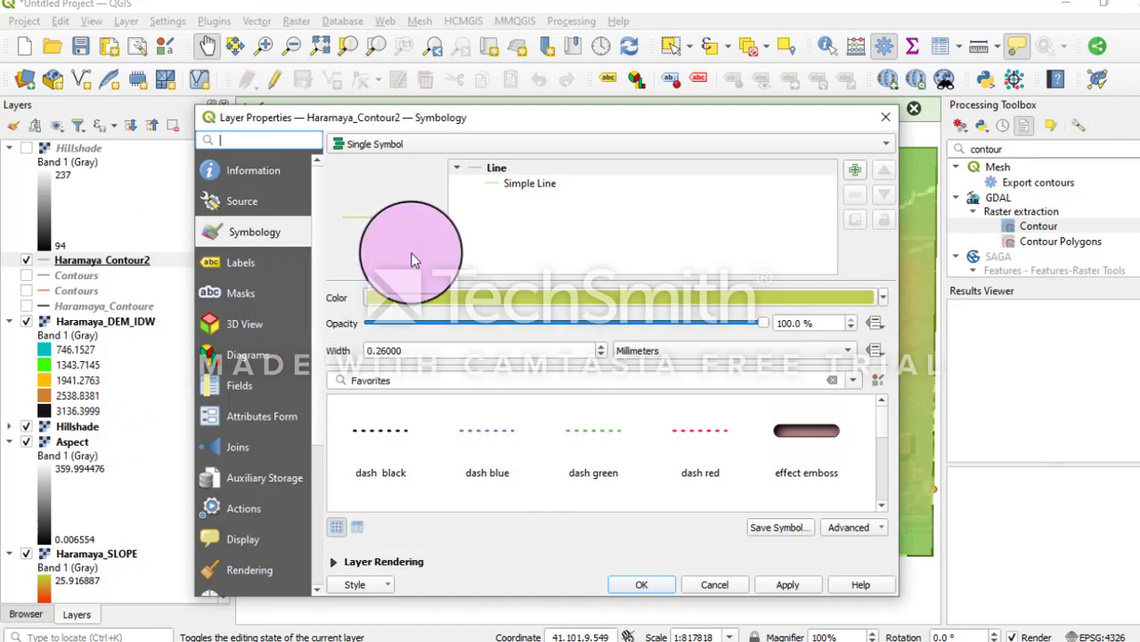
{"action": "left_click", "coordinate": [475, 297]}
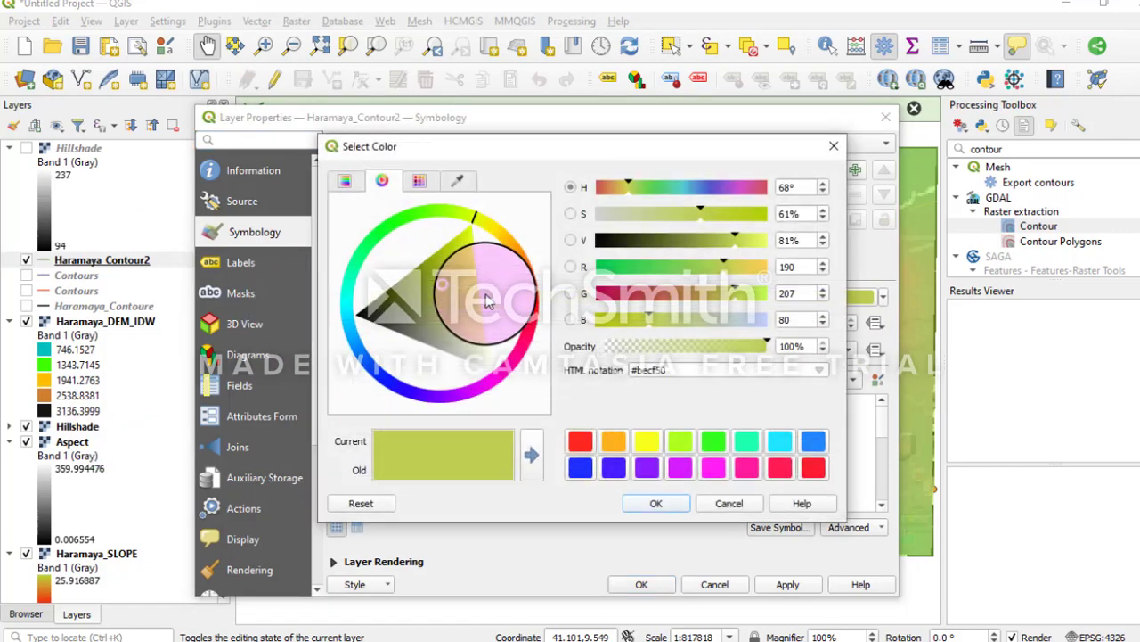
{"action": "left_click_drag", "start_coordinate": [419, 300], "coordinate": [361, 312]}
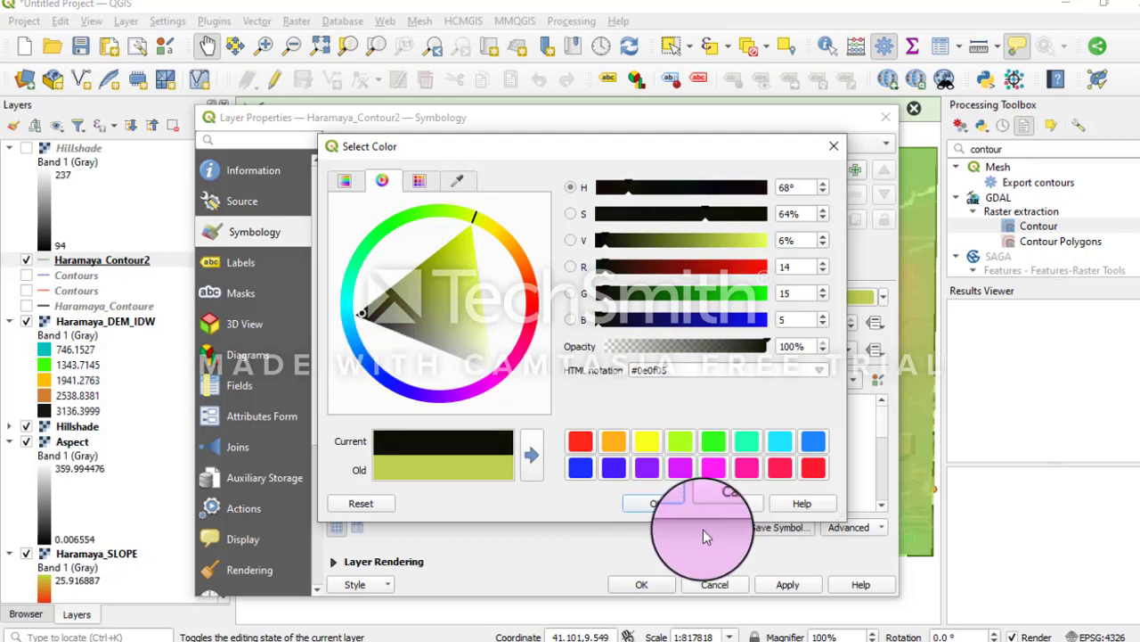
{"action": "left_click", "coordinate": [659, 504]}
{"action": "left_click", "coordinate": [788, 585]}
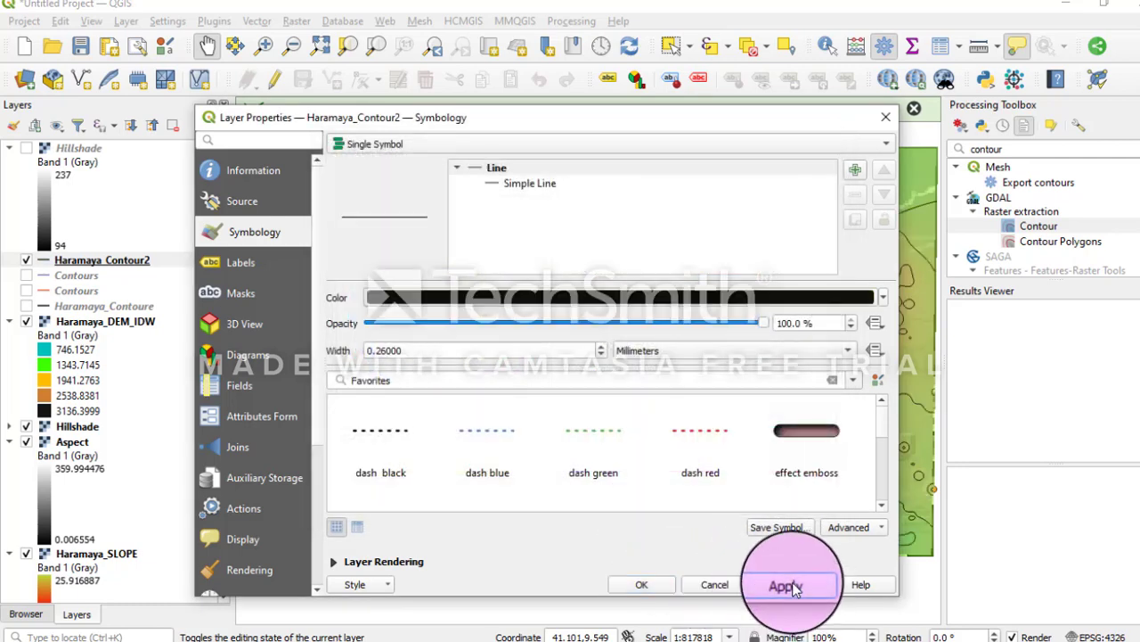
{"action": "left_click", "coordinate": [670, 587]}
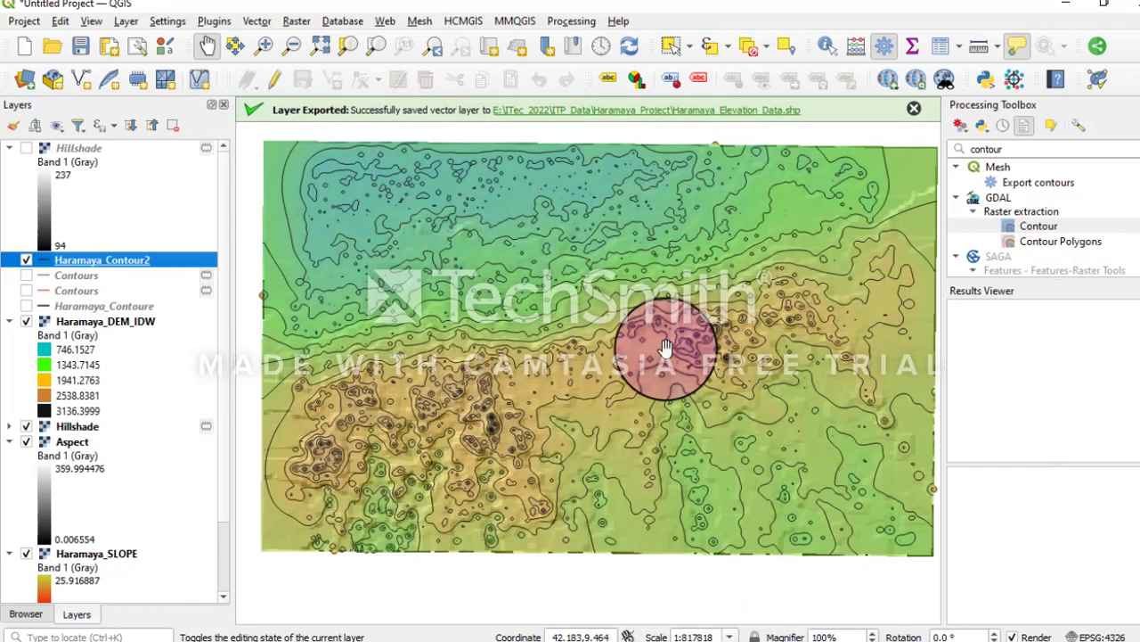
{"action": "left_click_drag", "start_coordinate": [653, 315], "coordinate": [613, 317]}
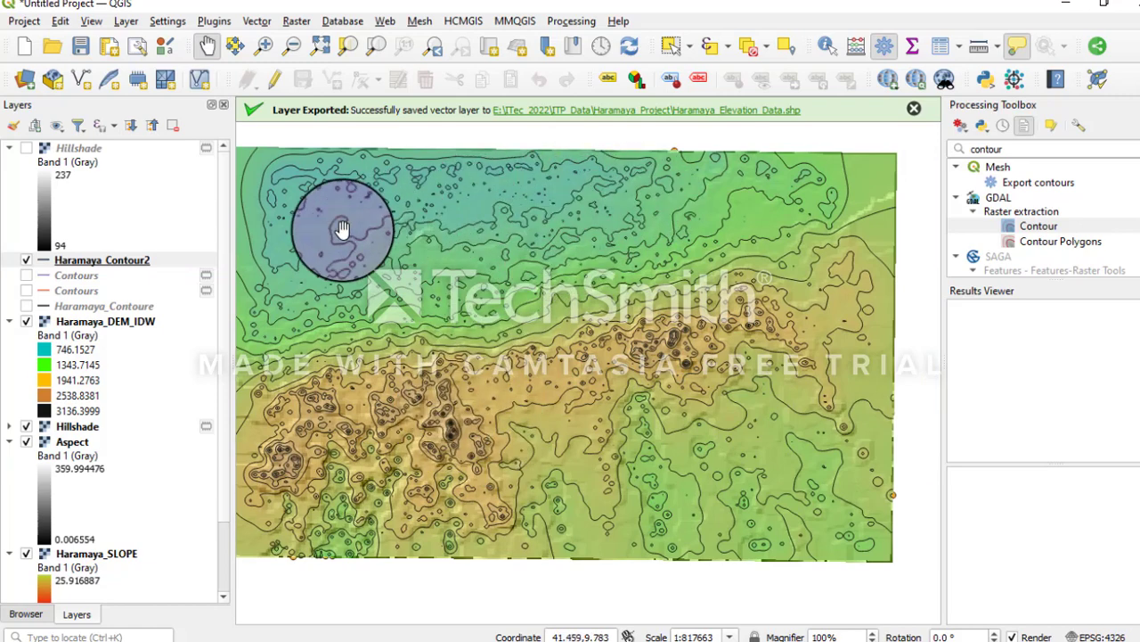
{"action": "left_click_drag", "start_coordinate": [493, 397], "coordinate": [493, 396]}
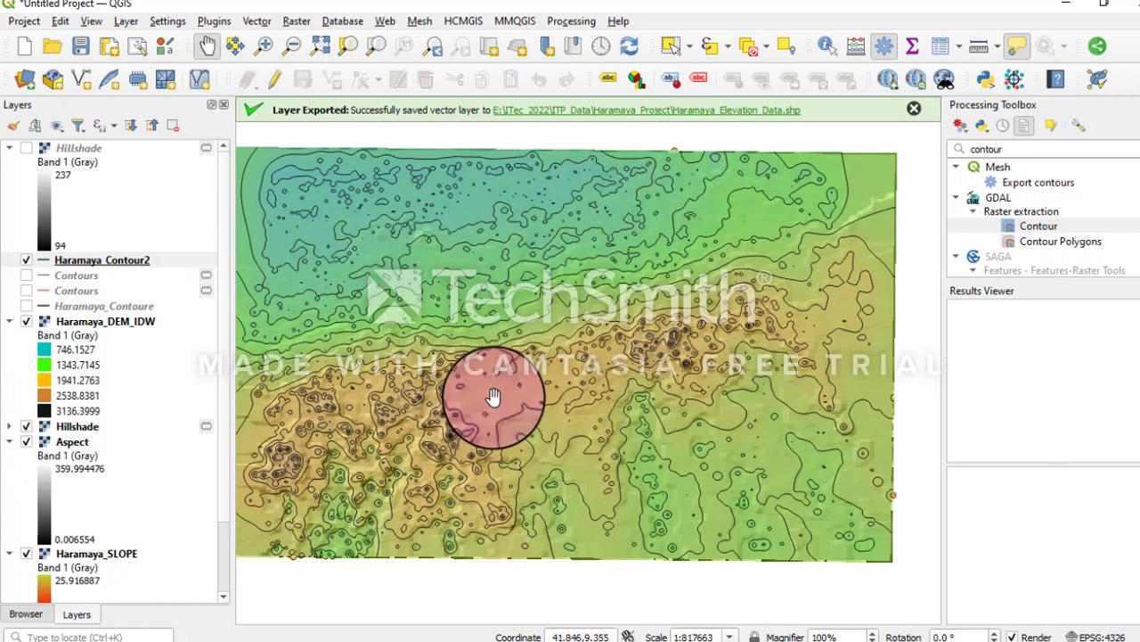
{"action": "mouse_move", "coordinate": [492, 396]}
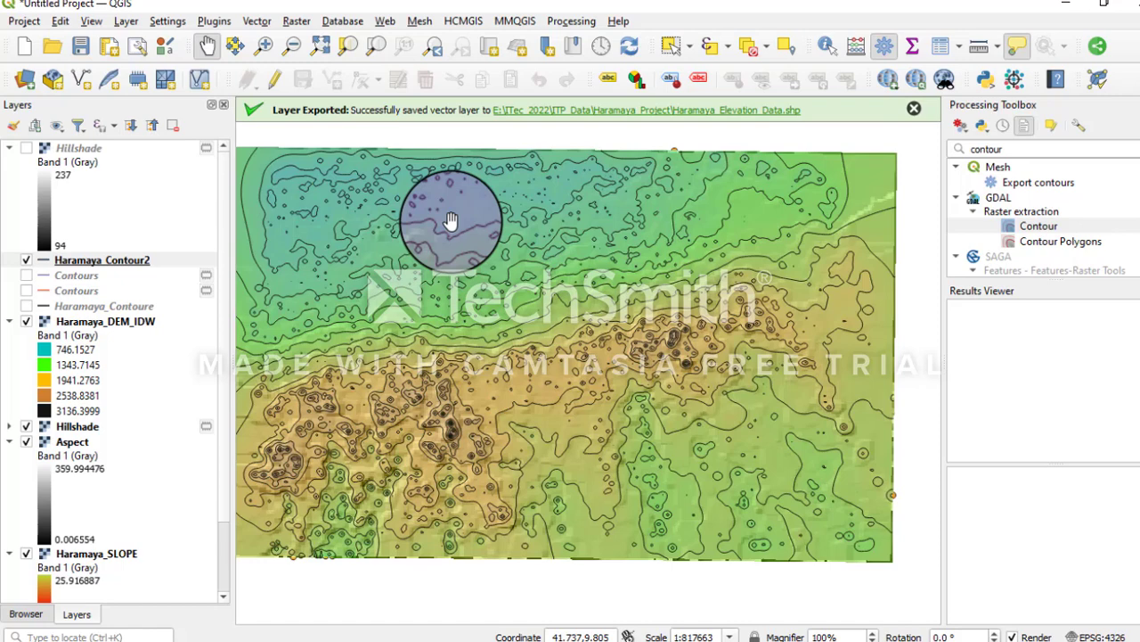
{"action": "left_click_drag", "start_coordinate": [465, 256], "coordinate": [464, 244]}
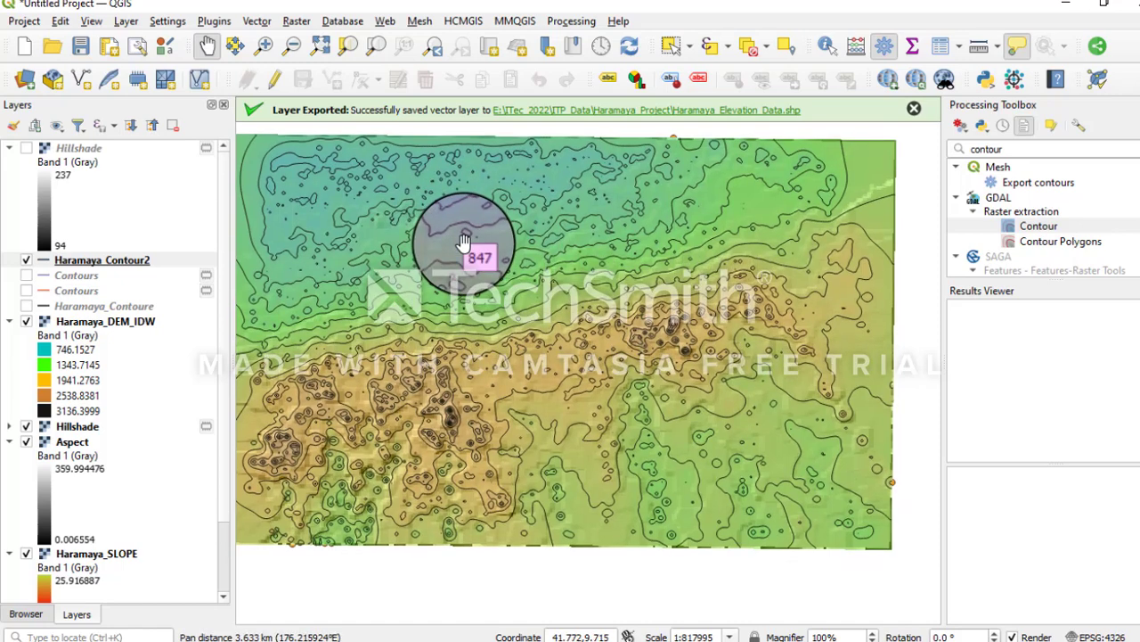
{"action": "mouse_move", "coordinate": [481, 316]}
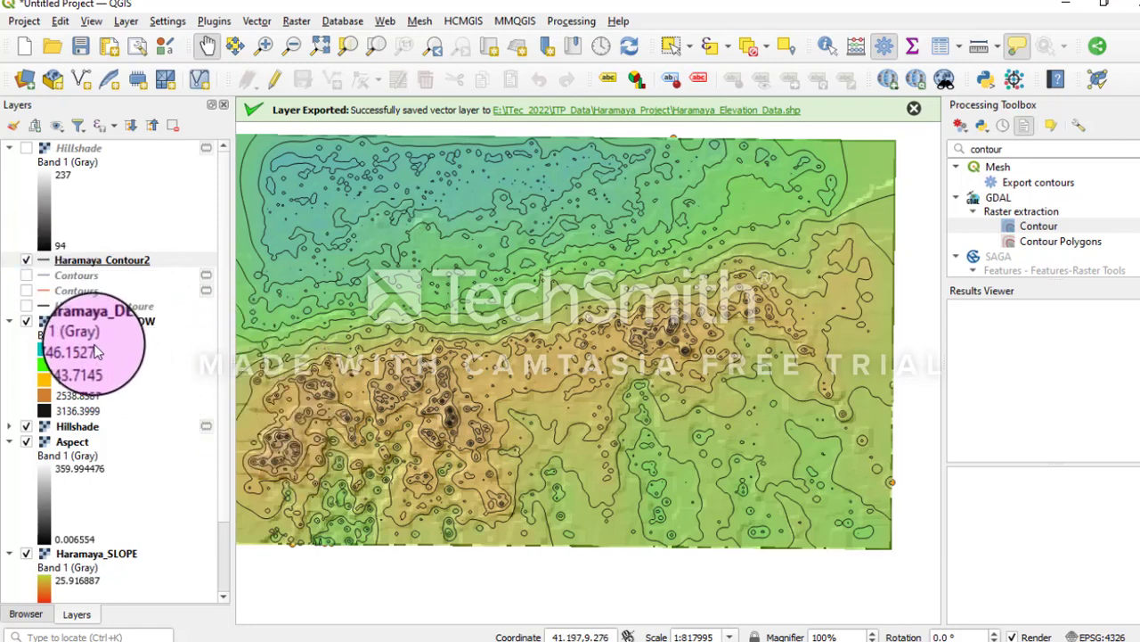
Hide the Haramaya_SLOPE, Haramaya_DEM and Haramaya_Elevation_Data layers
{"action": "left_click", "coordinate": [27, 554]}
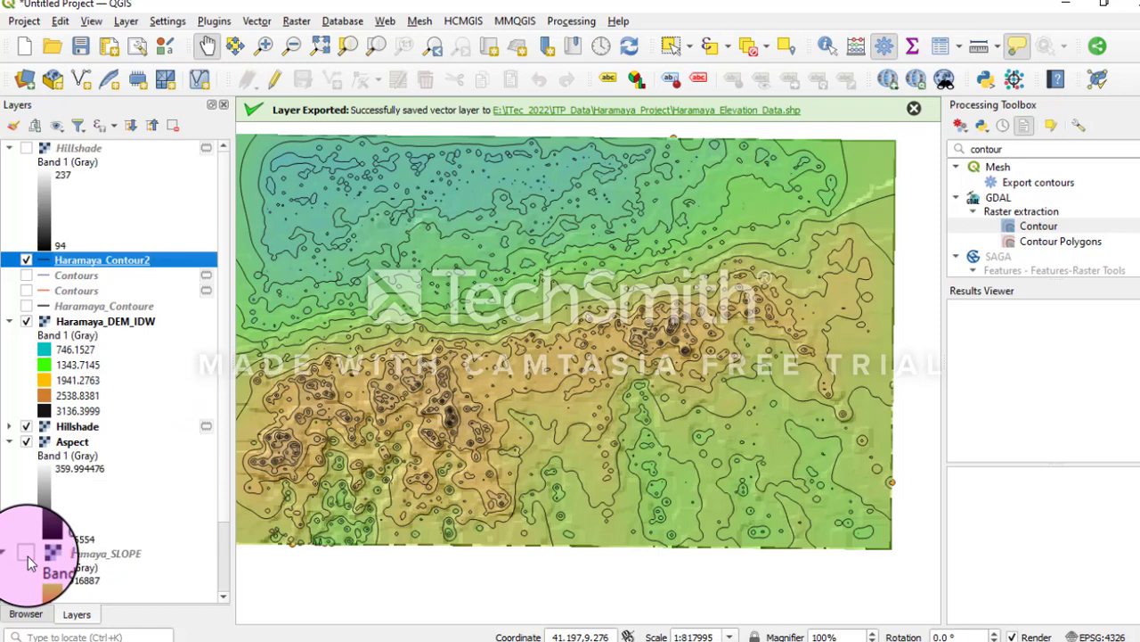
{"action": "left_click_drag", "start_coordinate": [220, 495], "coordinate": [224, 554]}
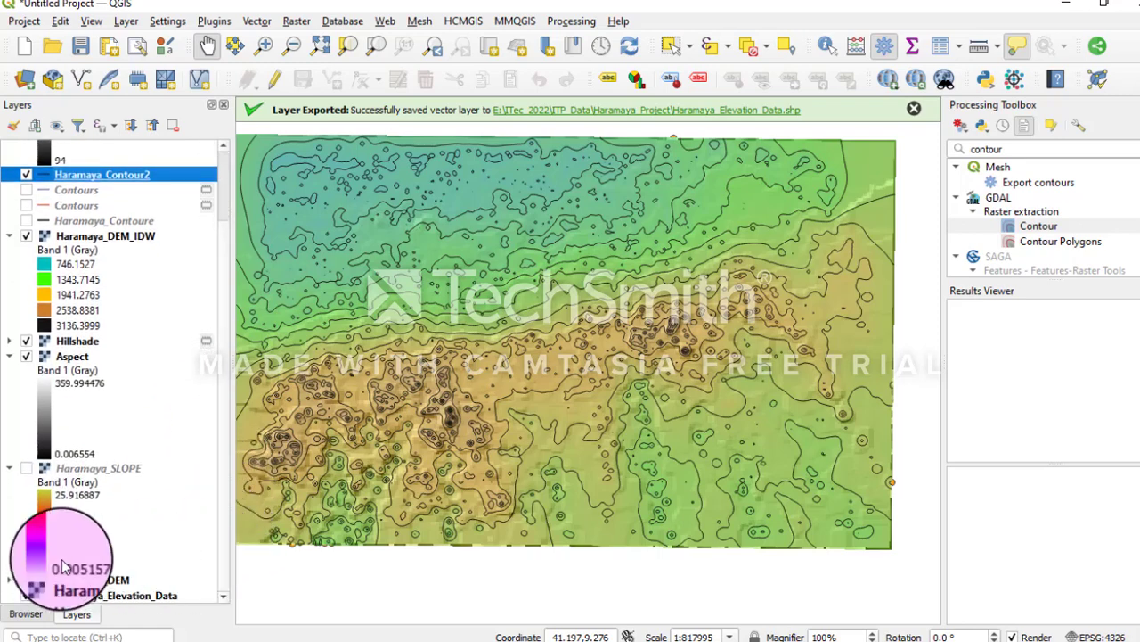
{"action": "left_click", "coordinate": [26, 579]}
{"action": "left_click", "coordinate": [27, 595]}
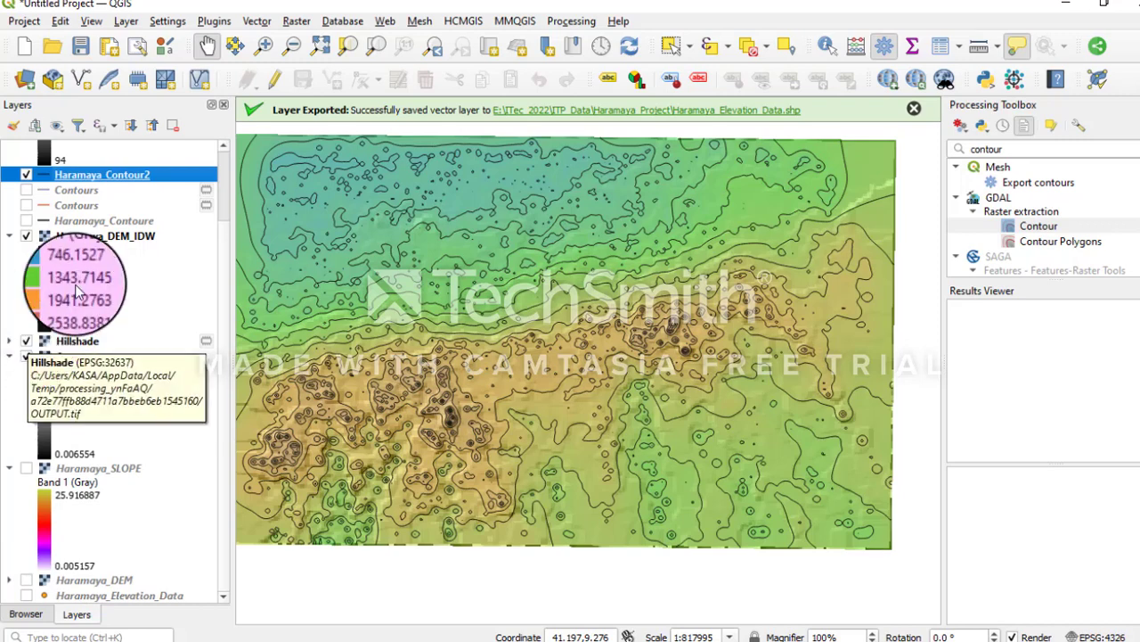
Lower the global opacity of the Haramaya_DEM_IDW layer in its transparency properties so more hillshade shows through
{"action": "right_click", "coordinate": [90, 240]}
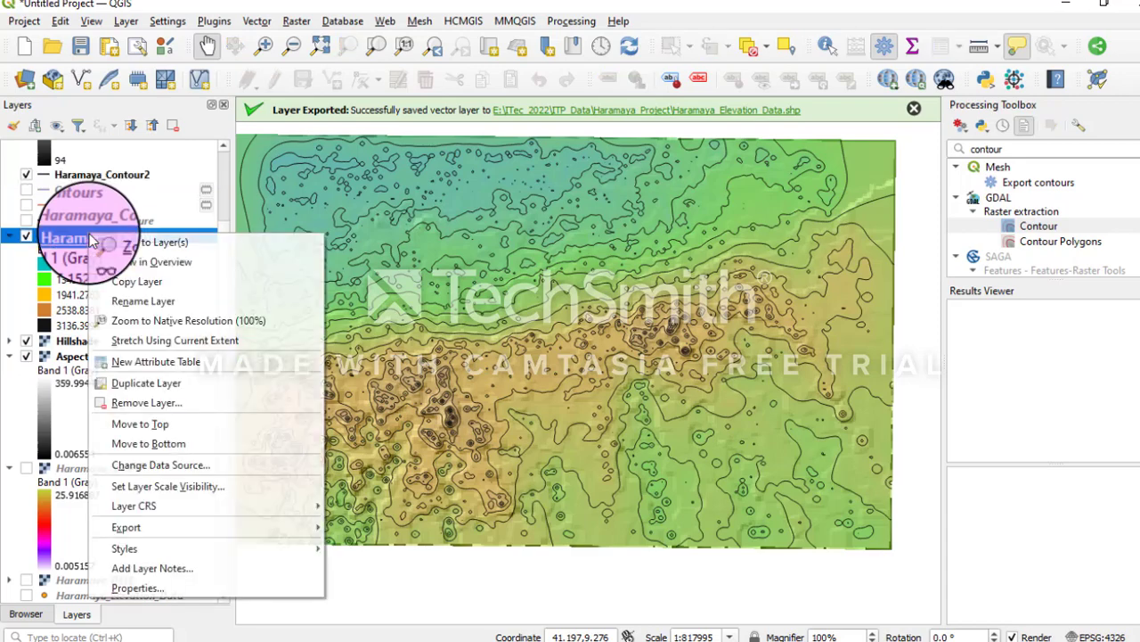
{"action": "left_click", "coordinate": [140, 590]}
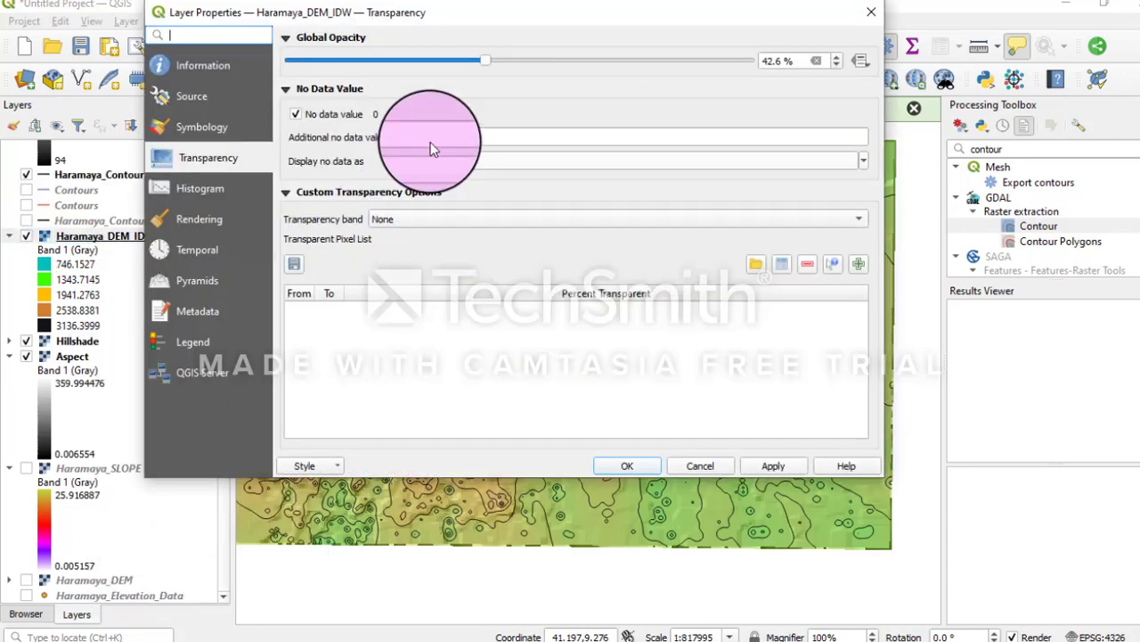
{"action": "left_click_drag", "start_coordinate": [446, 70], "coordinate": [419, 59]}
{"action": "left_click", "coordinate": [636, 463]}
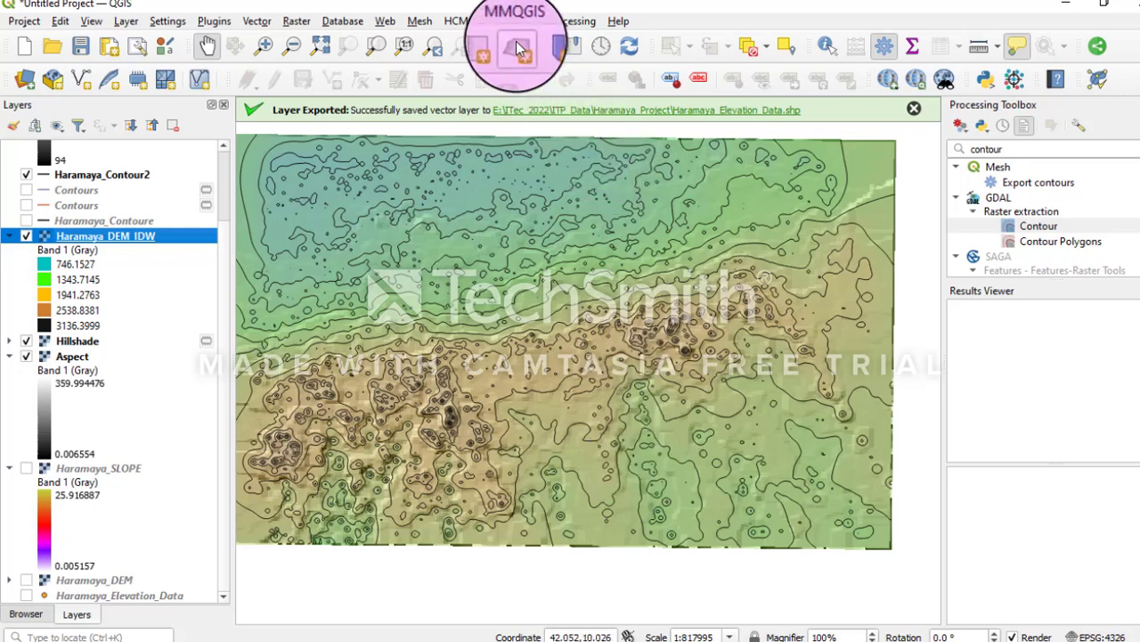
Add the Google Terrain Hybrid basemap to the map with HCMGIS
{"action": "left_click", "coordinate": [470, 20]}
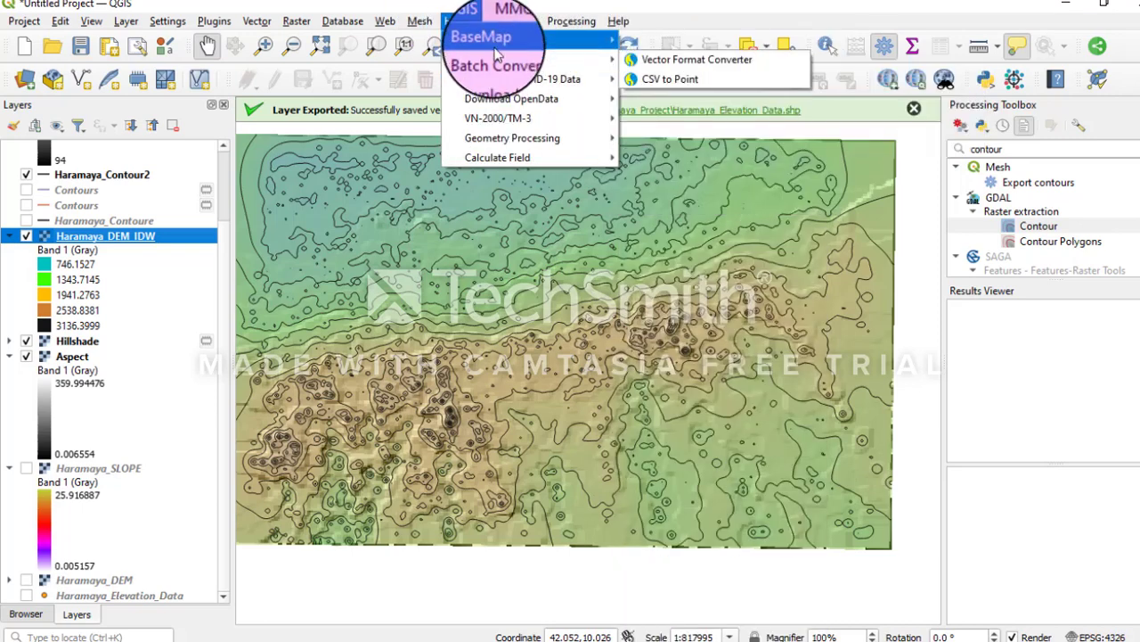
{"action": "mouse_move", "coordinate": [517, 39]}
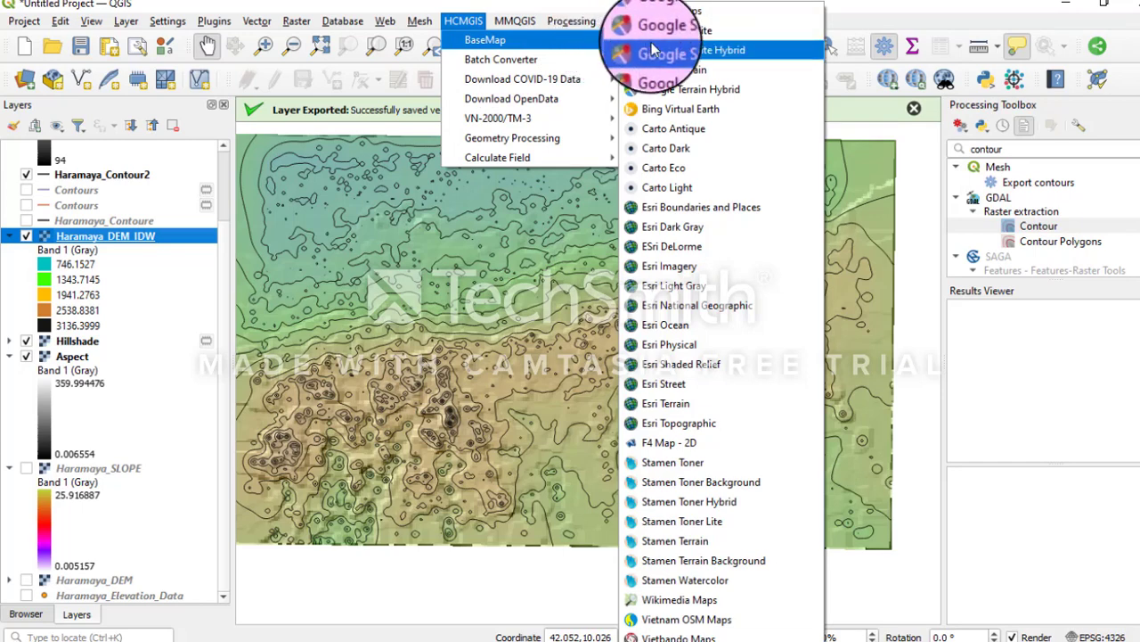
{"action": "left_click", "coordinate": [701, 91]}
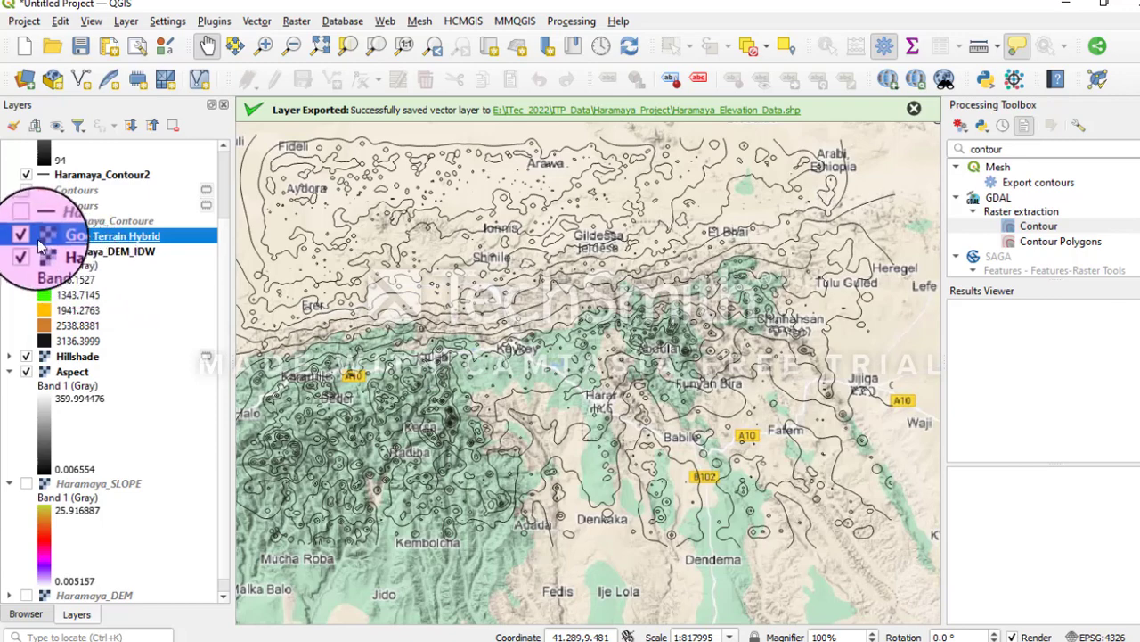
Toggle the Haramaya_Contour2 layer to compare its contours with the basemap's mountain relief around Chiro, Karamile and Mucha Roba
{"action": "left_click", "coordinate": [27, 178]}
{"action": "left_click", "coordinate": [26, 178]}
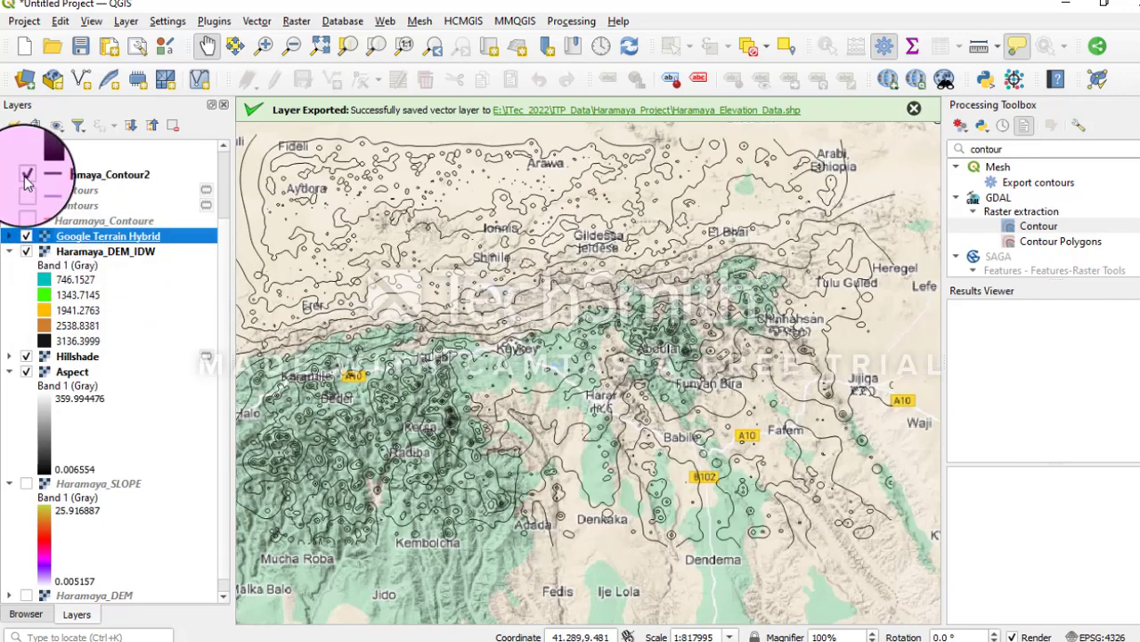
{"action": "left_click", "coordinate": [26, 179]}
{"action": "left_click_drag", "start_coordinate": [326, 327], "coordinate": [644, 312]}
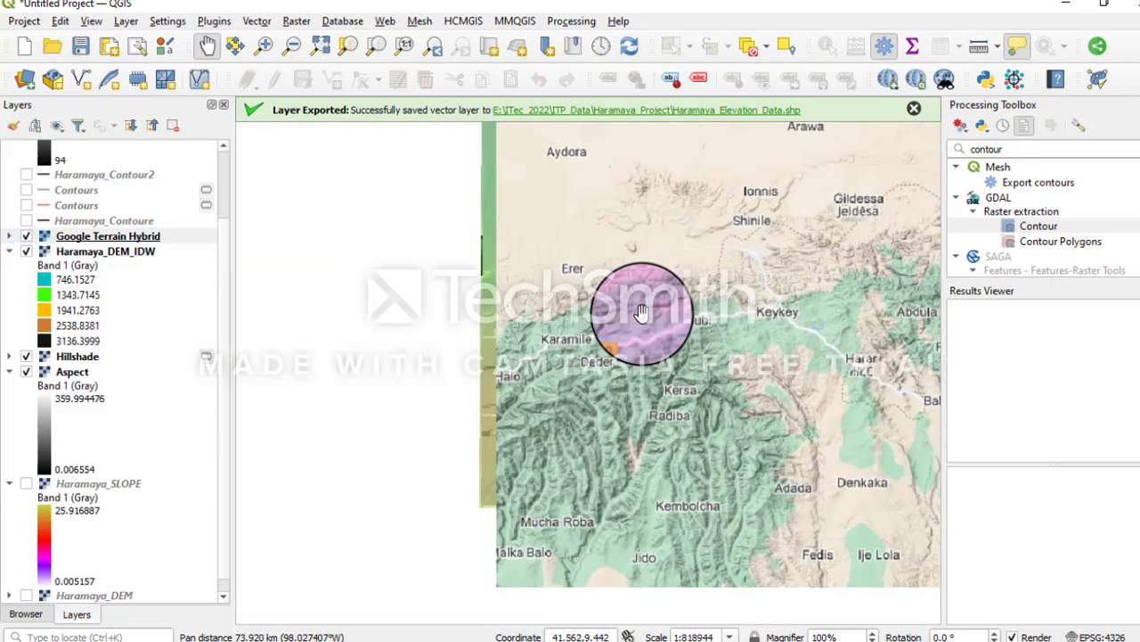
{"action": "left_click_drag", "start_coordinate": [495, 338], "coordinate": [519, 279]}
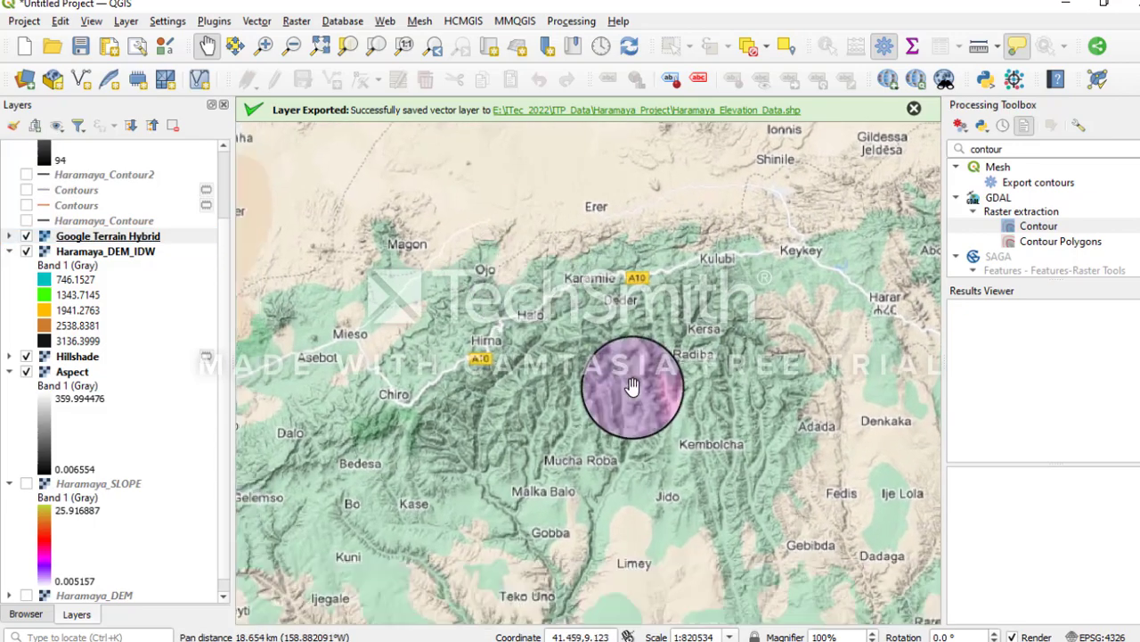
{"action": "left_click", "coordinate": [27, 175]}
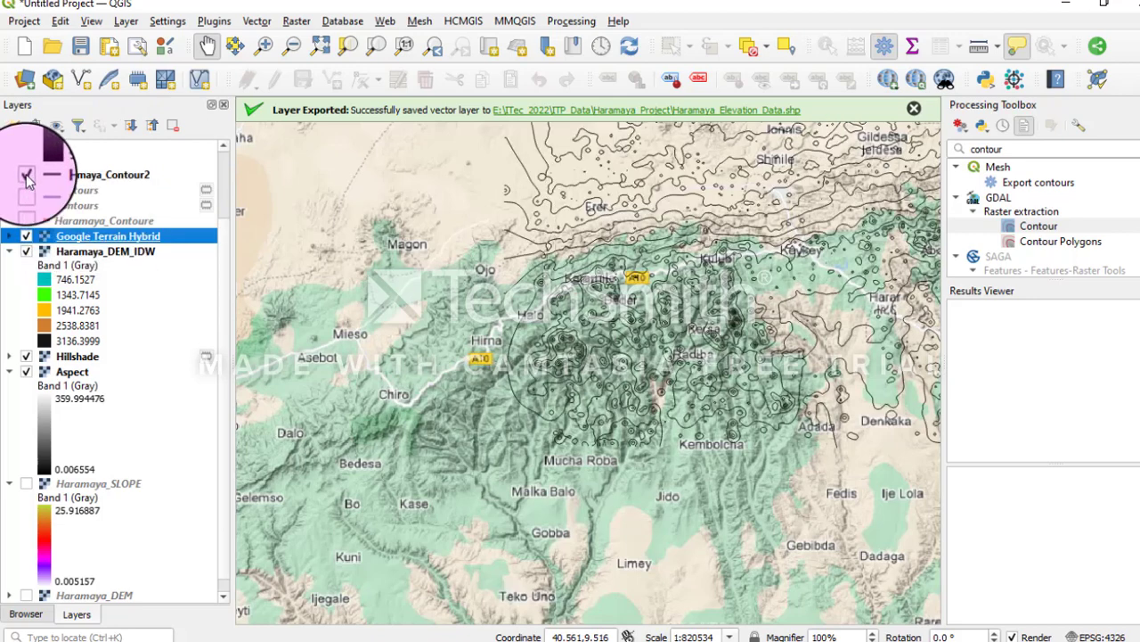
{"action": "left_click", "coordinate": [27, 177]}
{"action": "left_click", "coordinate": [27, 177]}
{"action": "left_click_drag", "start_coordinate": [631, 353], "coordinate": [530, 359]}
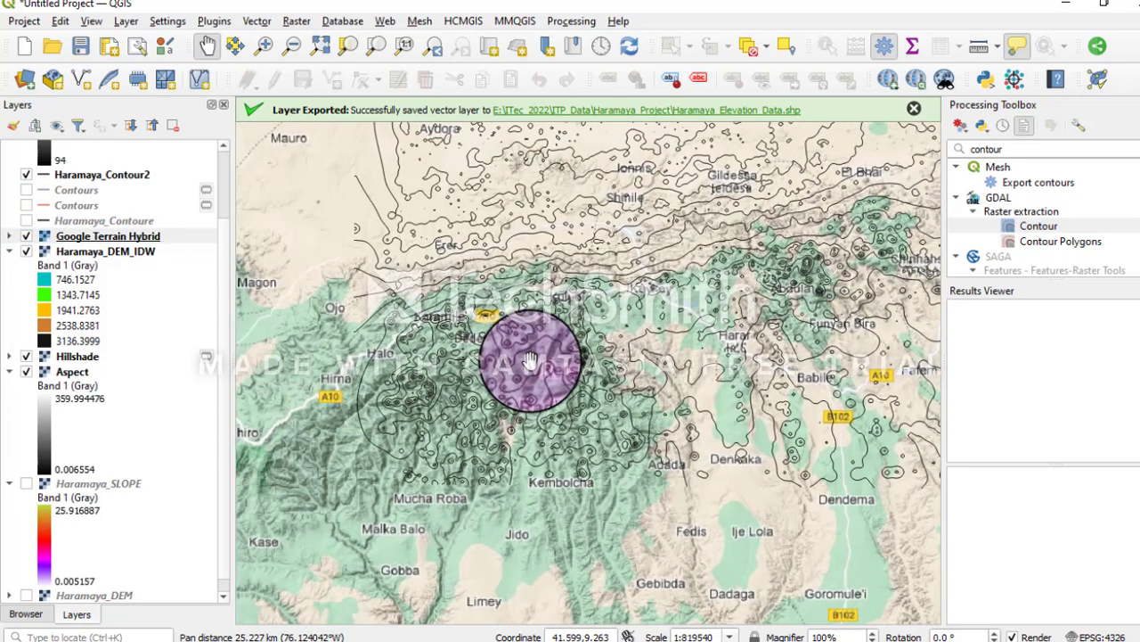
Compare the basemap with and without the Haramaya_Contour2 lines, including the flatter northern area around Aydora and Melasni
{"action": "left_click", "coordinate": [24, 172]}
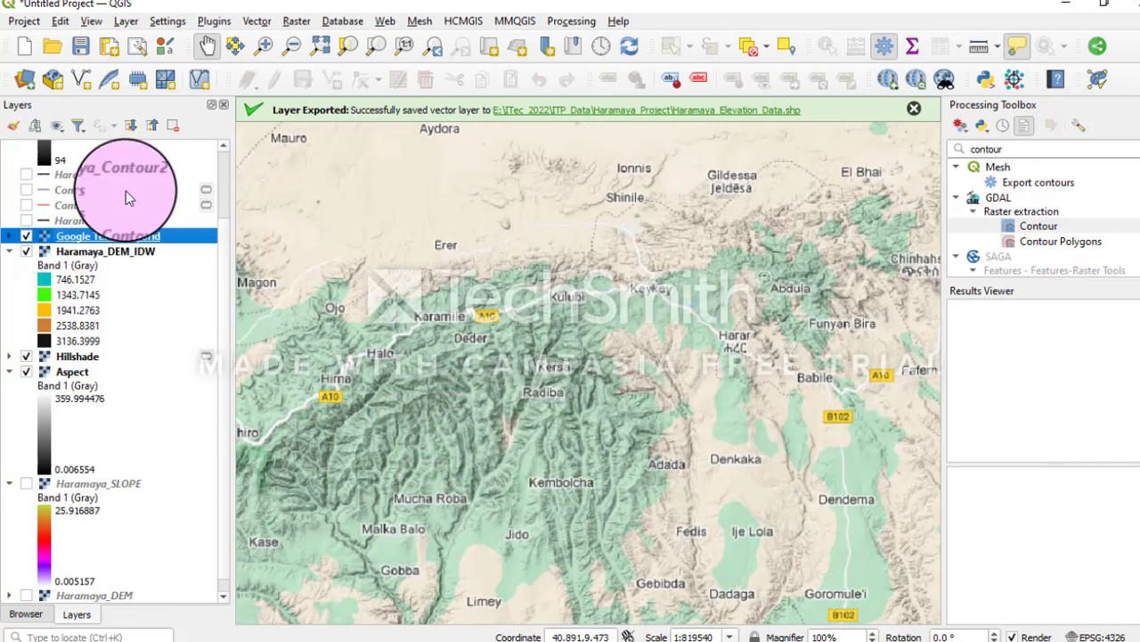
{"action": "left_click", "coordinate": [26, 174]}
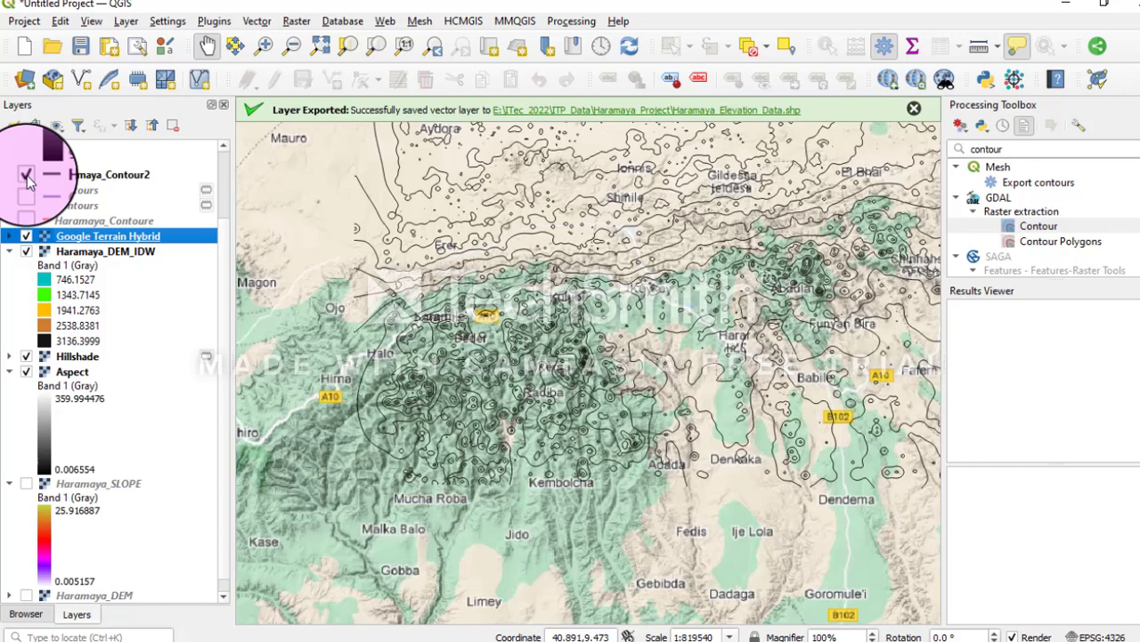
{"action": "left_click", "coordinate": [26, 176]}
{"action": "left_click", "coordinate": [26, 175]}
{"action": "left_click", "coordinate": [26, 176]}
{"action": "left_click", "coordinate": [25, 176]}
{"action": "left_click", "coordinate": [26, 175]}
{"action": "left_click_drag", "start_coordinate": [429, 183], "coordinate": [454, 374]}
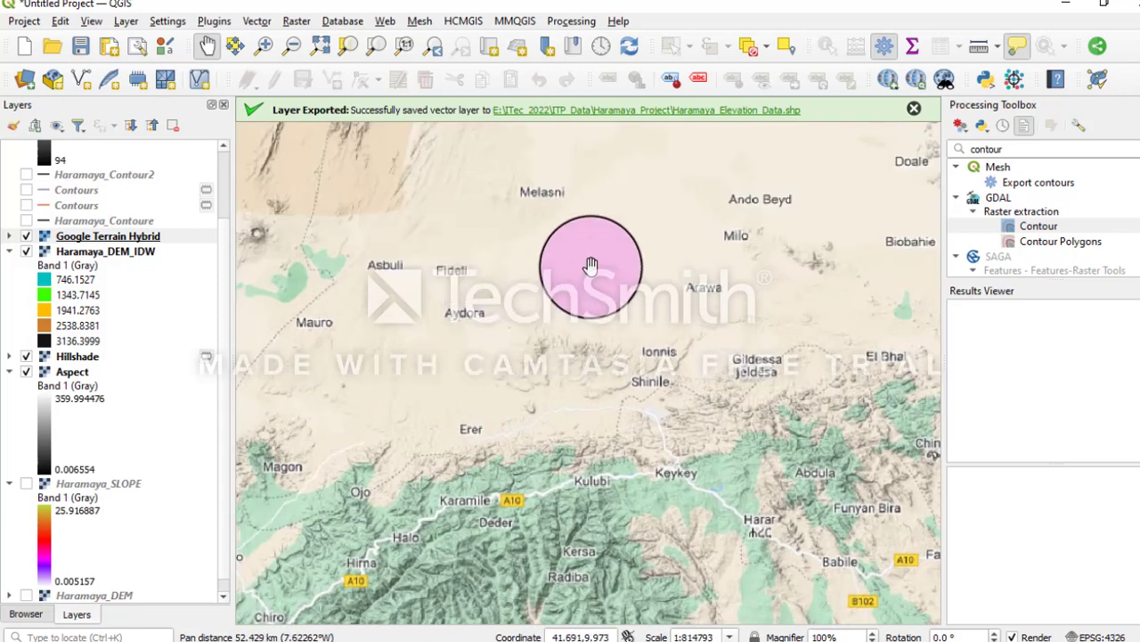
{"action": "left_click", "coordinate": [28, 175]}
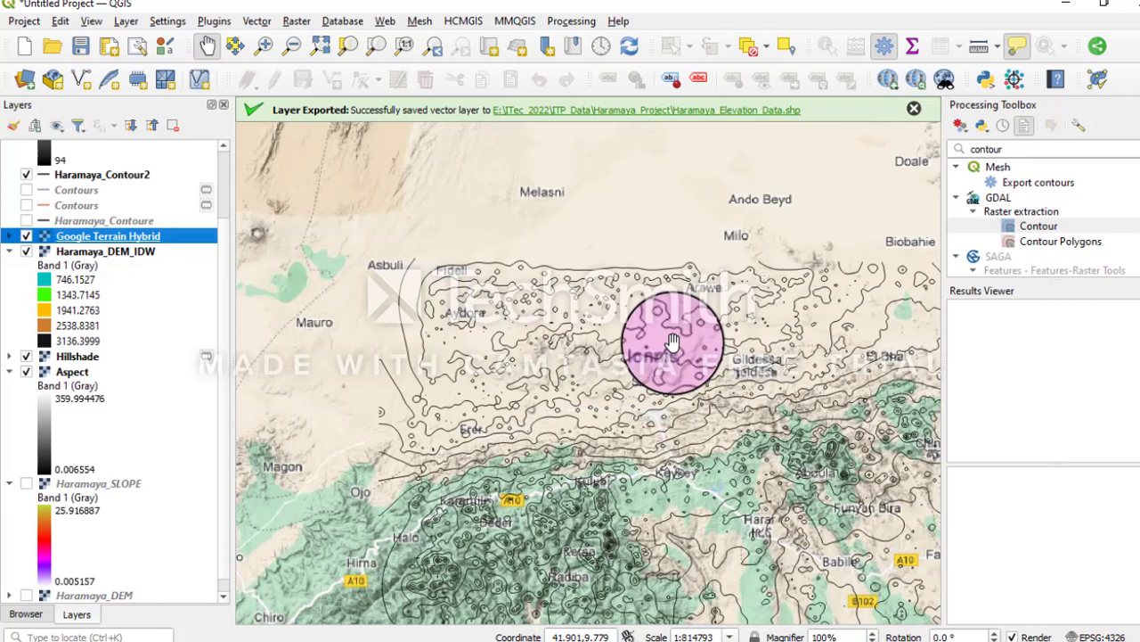
{"action": "left_click_drag", "start_coordinate": [673, 341], "coordinate": [618, 291]}
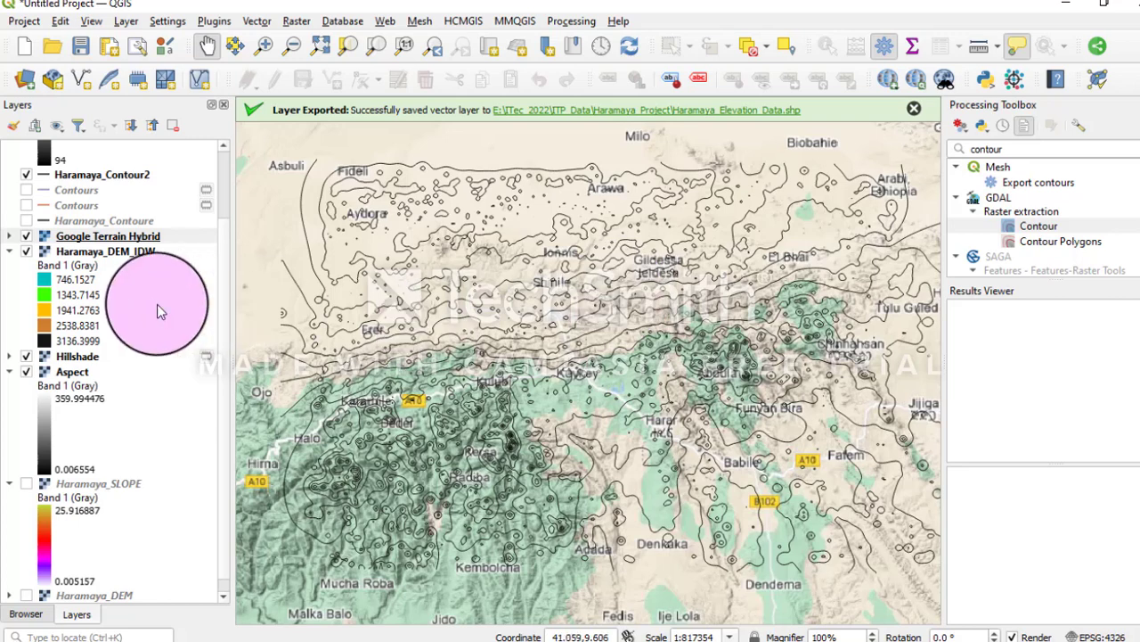
Hide the Google Terrain Hybrid layer and check the attribute table of Haramaya_Contour2 for its elevation field
{"action": "left_click", "coordinate": [27, 237]}
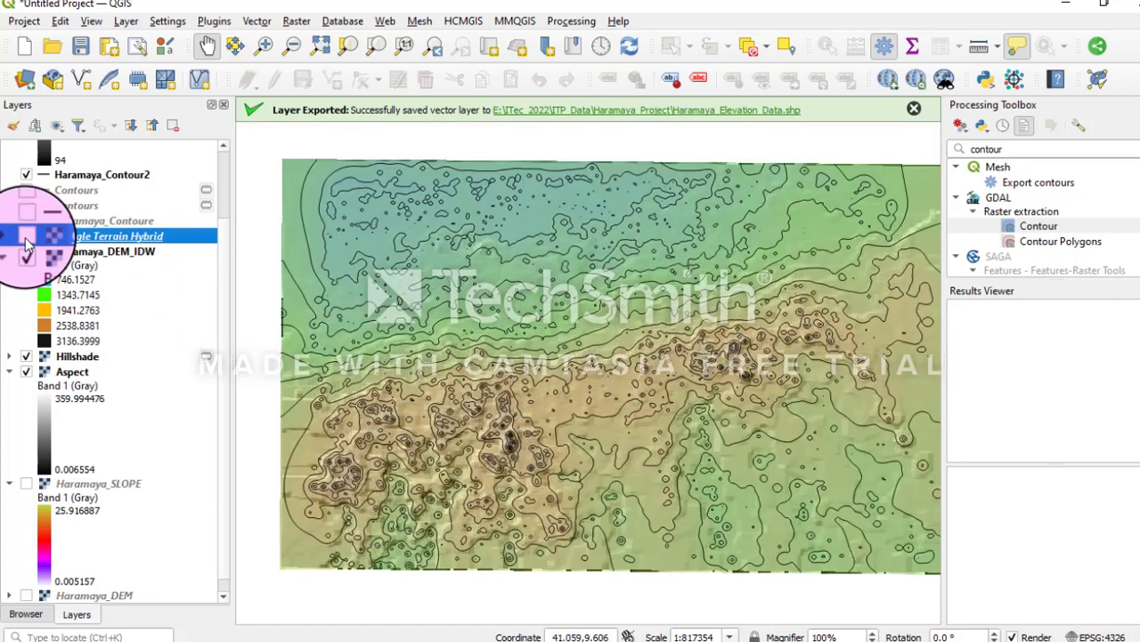
{"action": "right_click", "coordinate": [81, 175]}
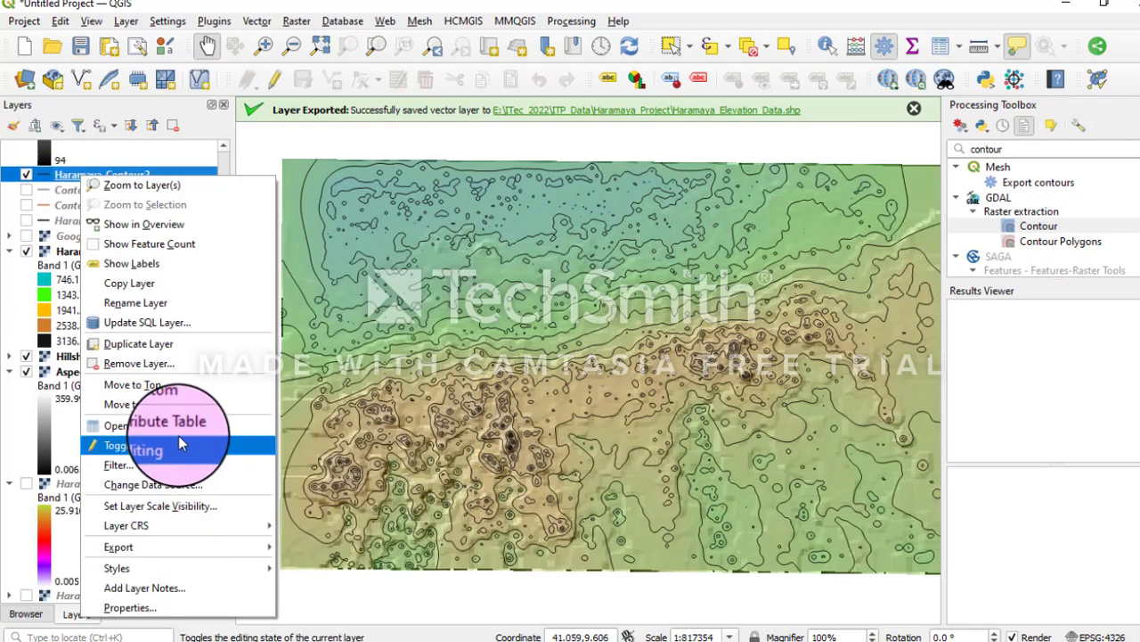
{"action": "left_click", "coordinate": [178, 434]}
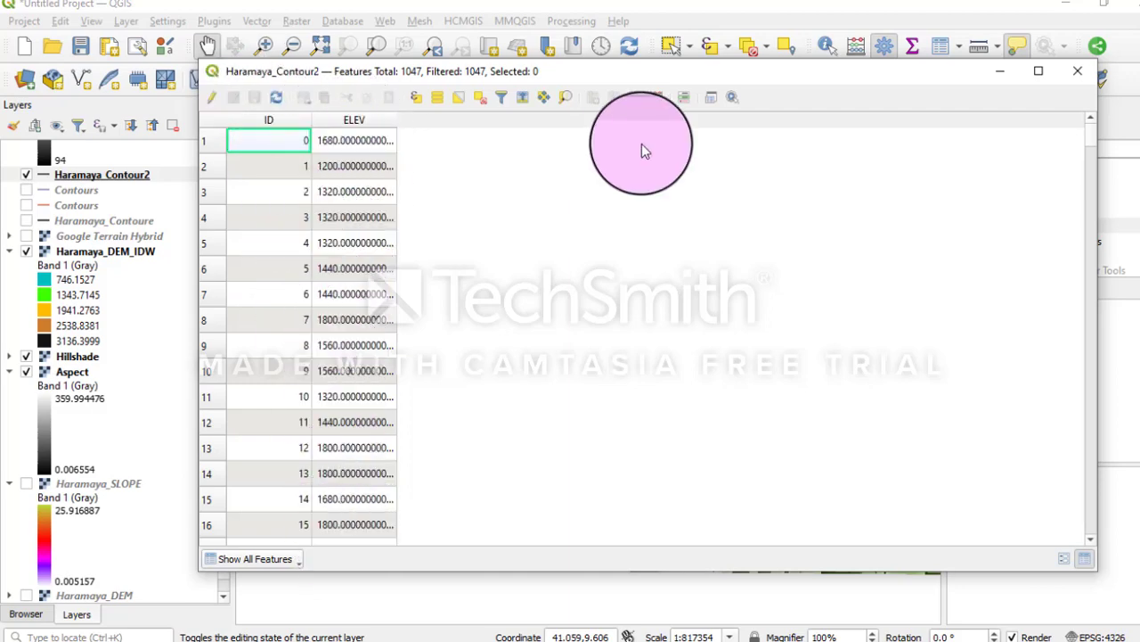
{"action": "left_click", "coordinate": [1078, 72]}
Enable single labels for the Haramaya_Contour2 layer, using the ELEV field as the label value
{"action": "left_click", "coordinate": [101, 176]}
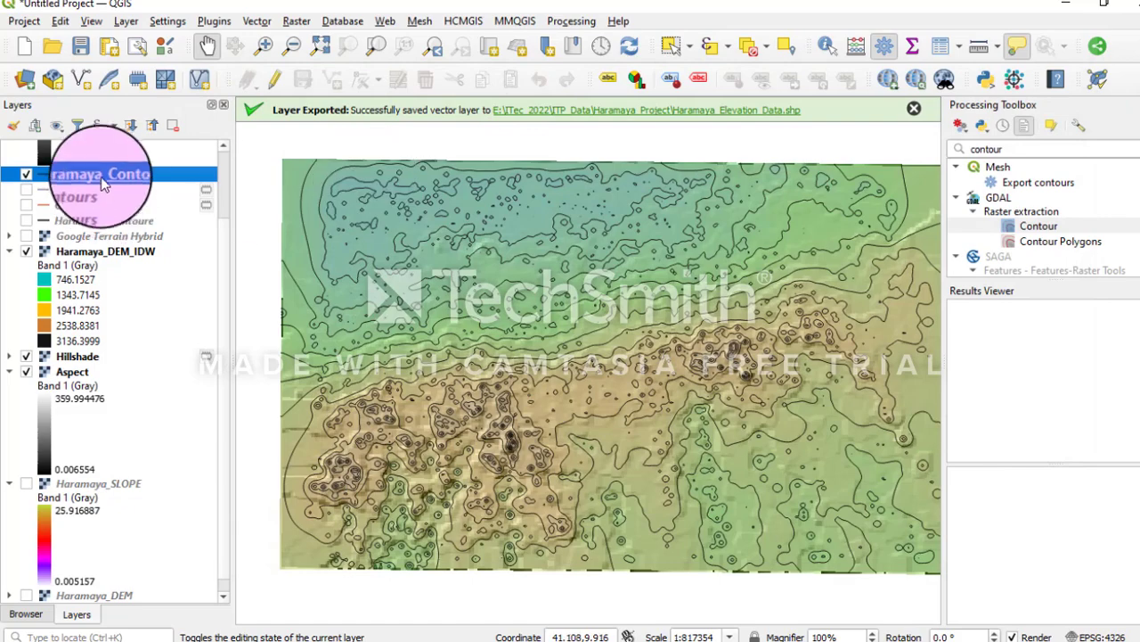
{"action": "right_click", "coordinate": [100, 177]}
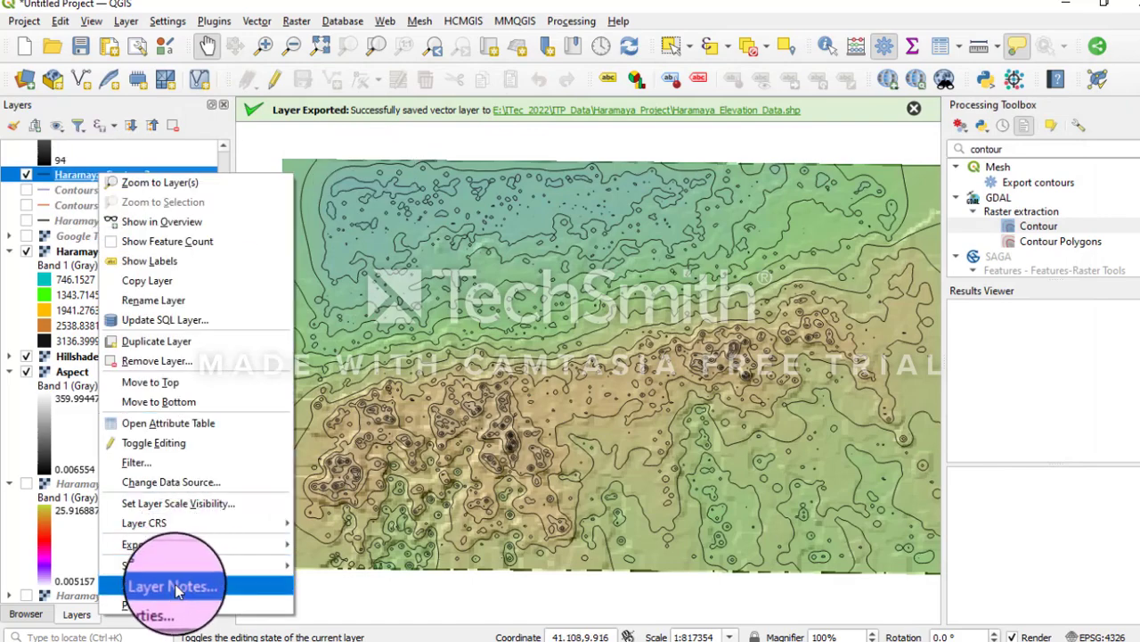
{"action": "left_click", "coordinate": [160, 611]}
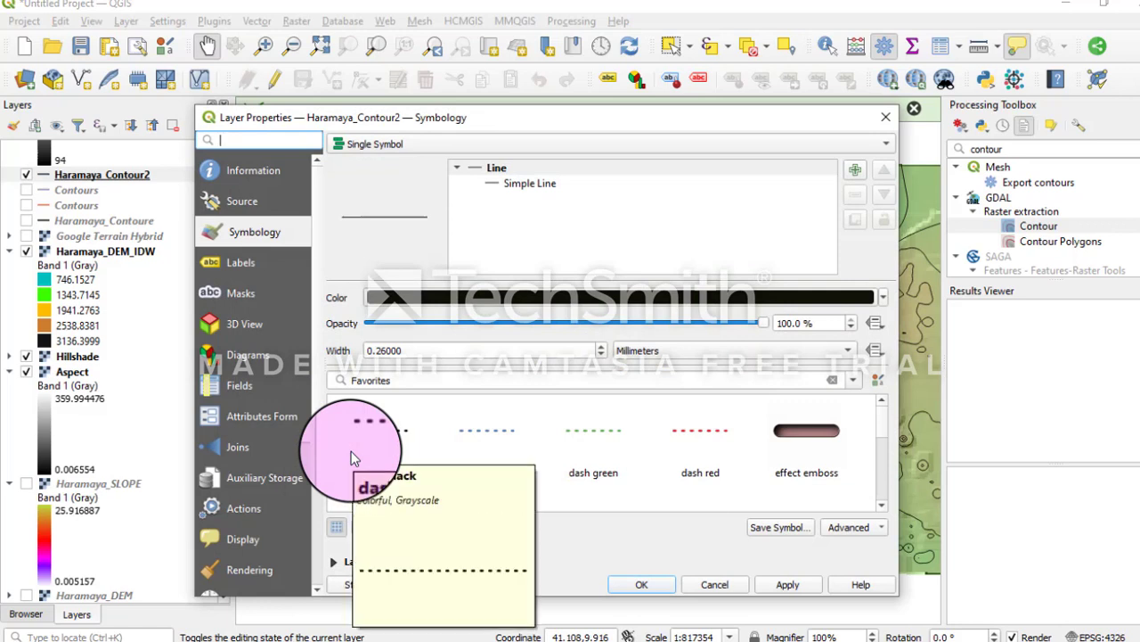
{"action": "left_click", "coordinate": [241, 267]}
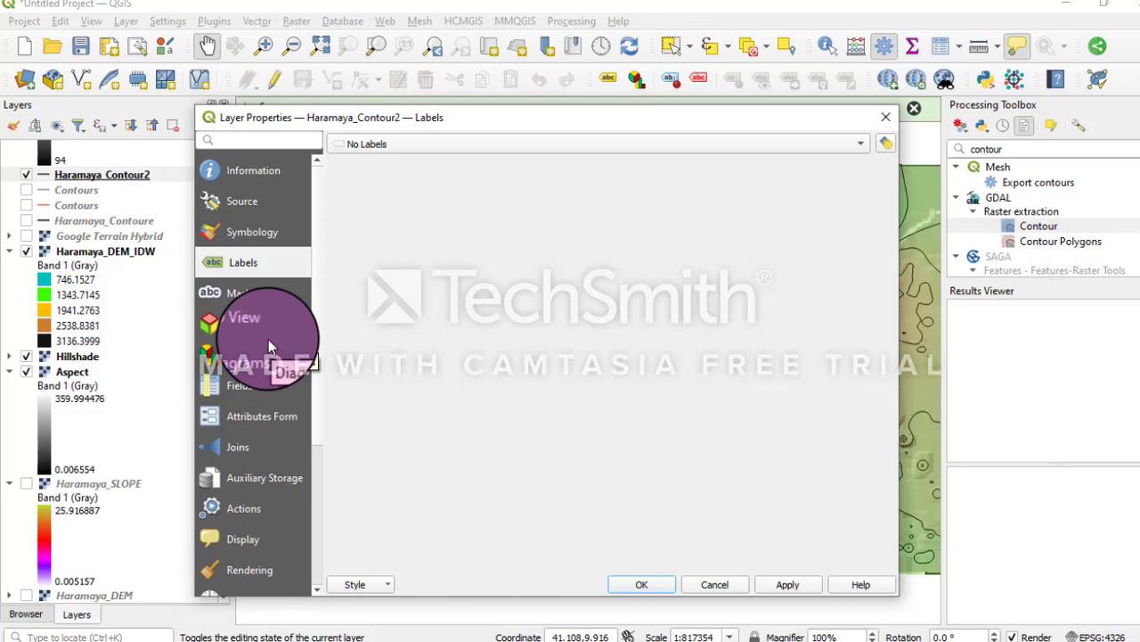
{"action": "left_click", "coordinate": [378, 147]}
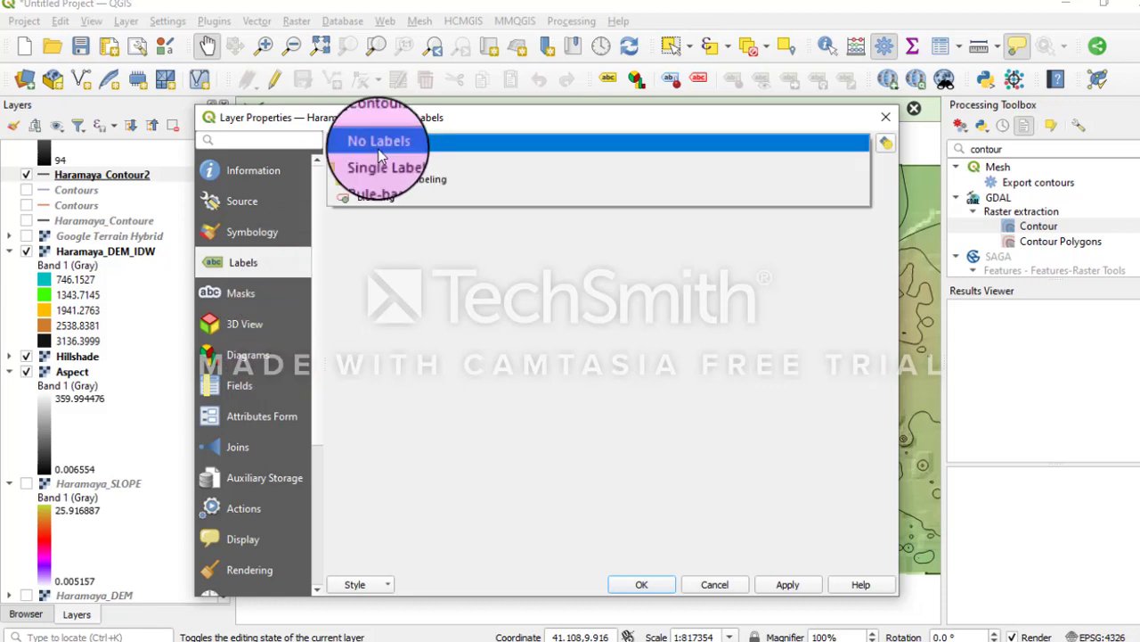
{"action": "left_click", "coordinate": [398, 162]}
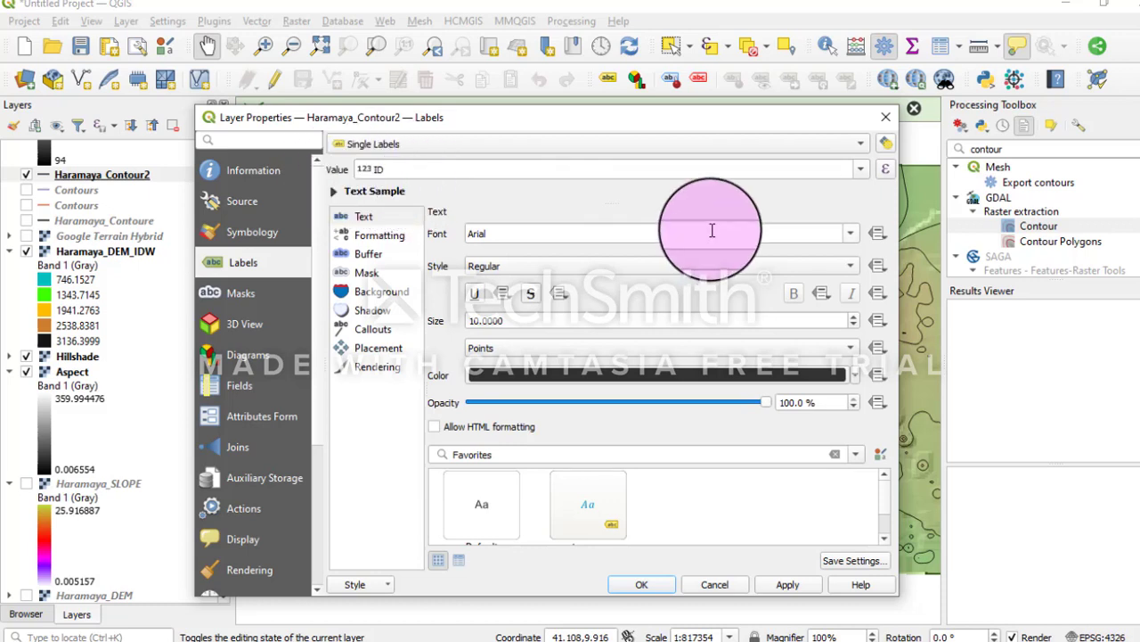
{"action": "left_click", "coordinate": [860, 169]}
{"action": "left_click", "coordinate": [389, 218]}
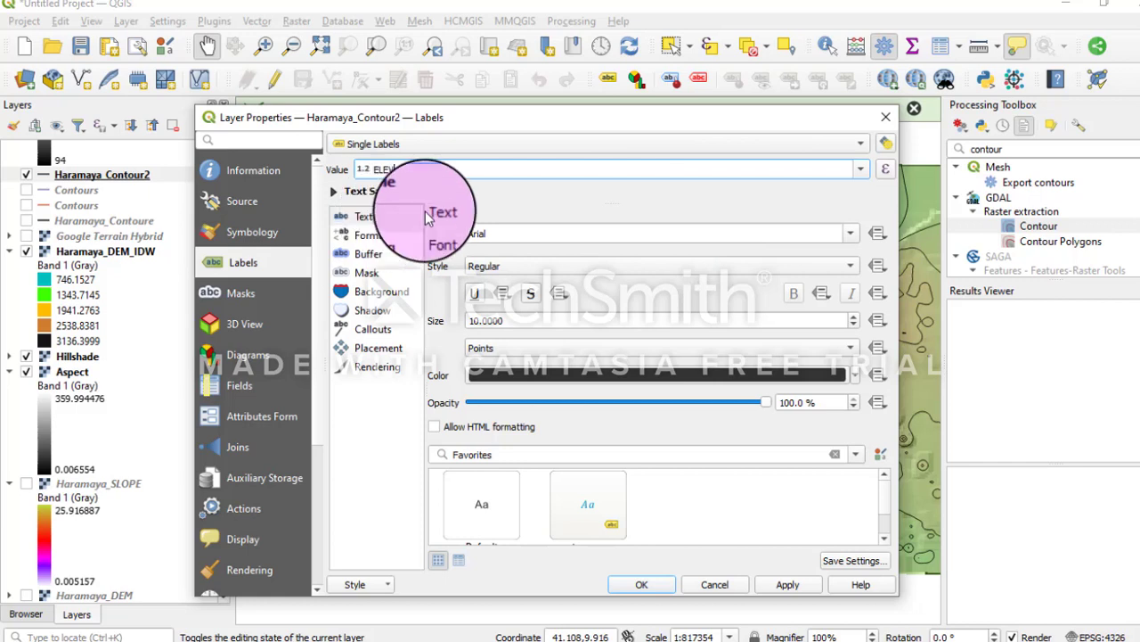
Turn on the text buffer for the contour labels and set its size unit to Points
{"action": "left_click", "coordinate": [374, 256]}
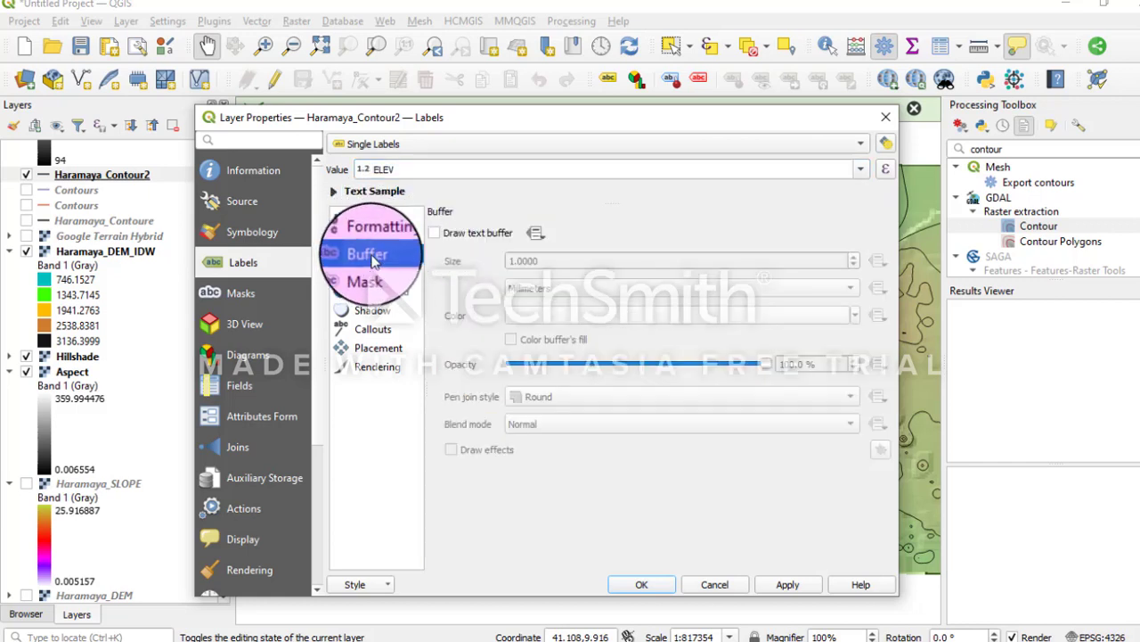
{"action": "left_click", "coordinate": [481, 232]}
{"action": "left_click", "coordinate": [559, 288]}
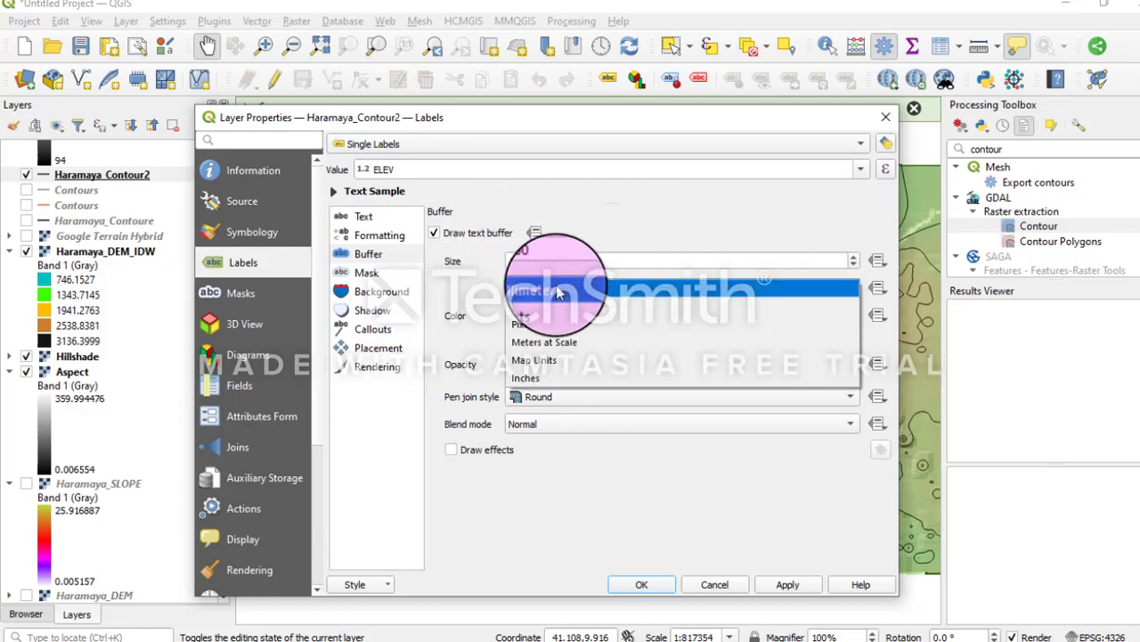
{"action": "left_click", "coordinate": [550, 308]}
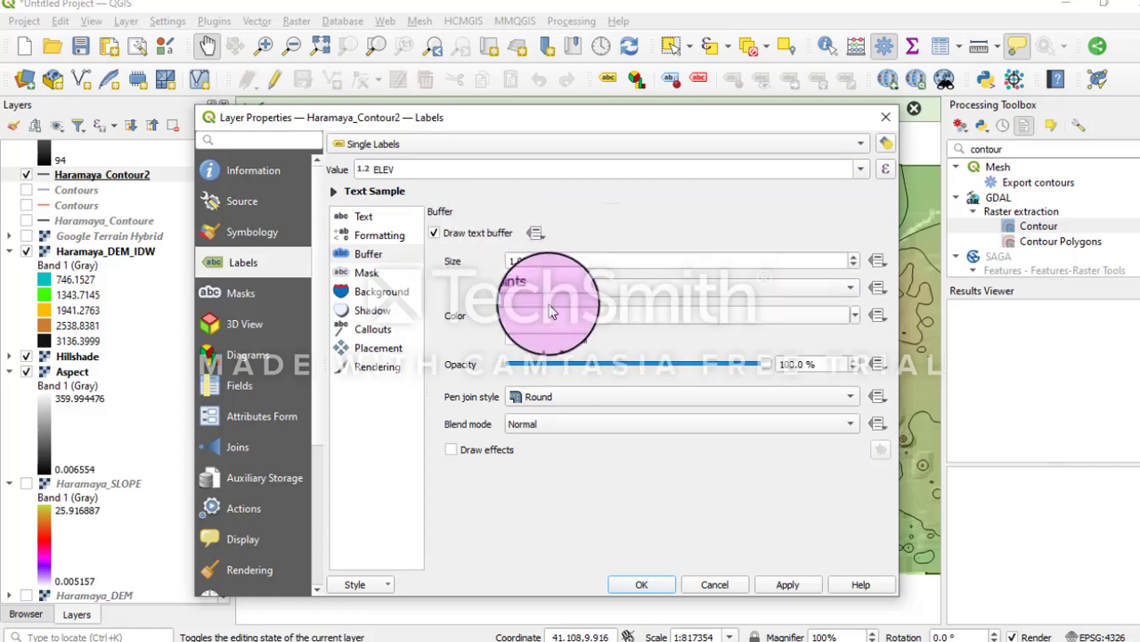
Review the placement, buffer, rendering and formatting settings of the contour labels
{"action": "left_click", "coordinate": [377, 351]}
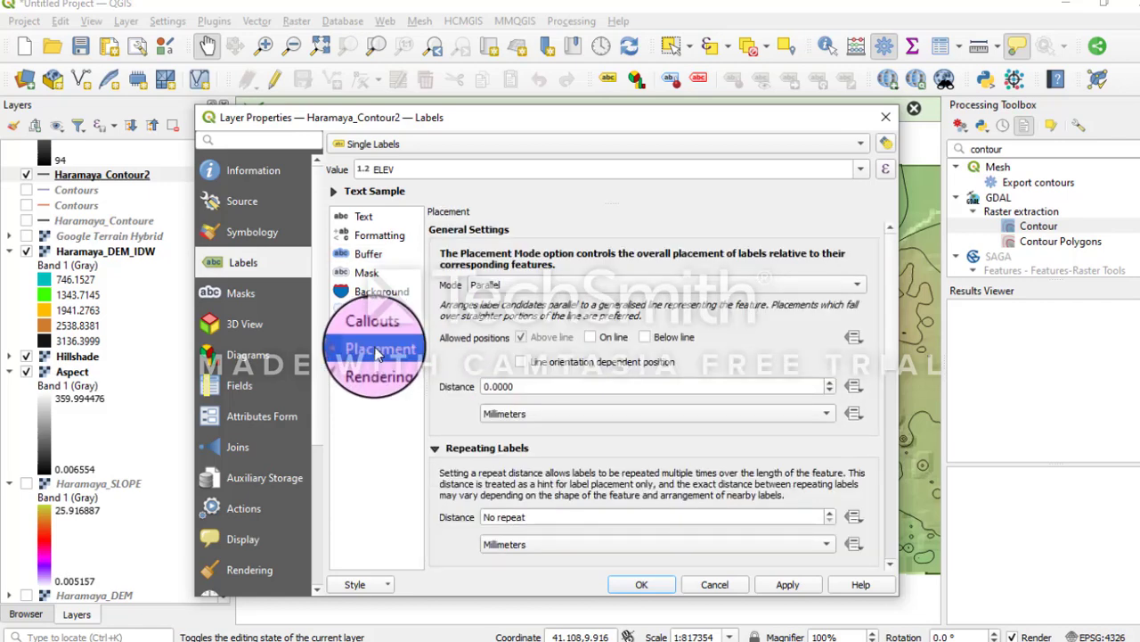
{"action": "left_click", "coordinate": [374, 253]}
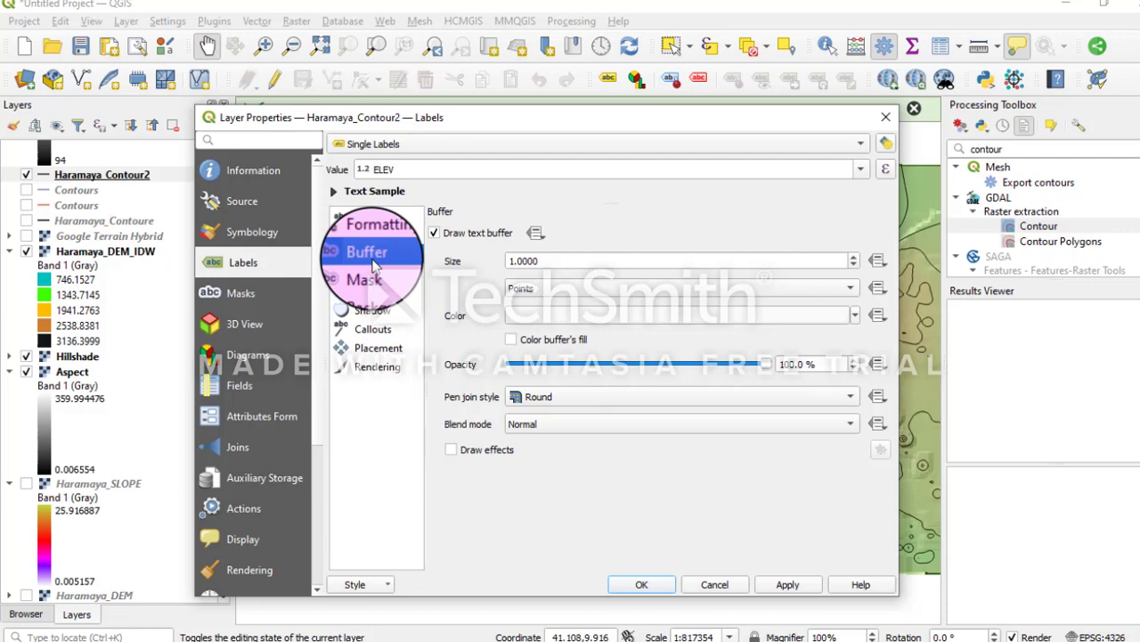
{"action": "left_click", "coordinate": [379, 369]}
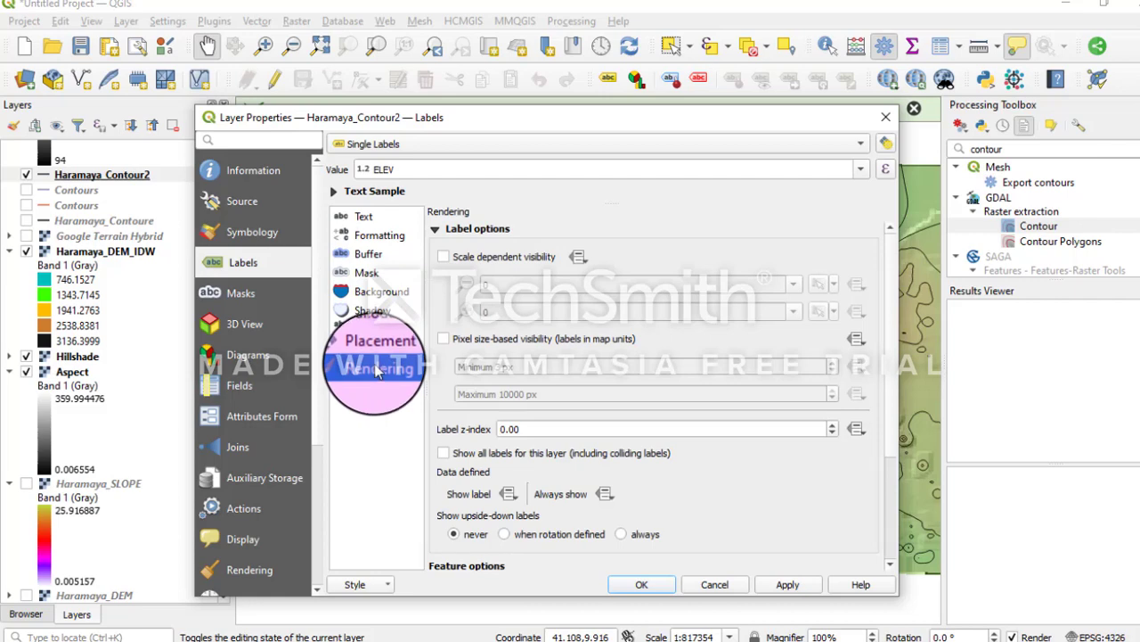
{"action": "left_click", "coordinate": [379, 352]}
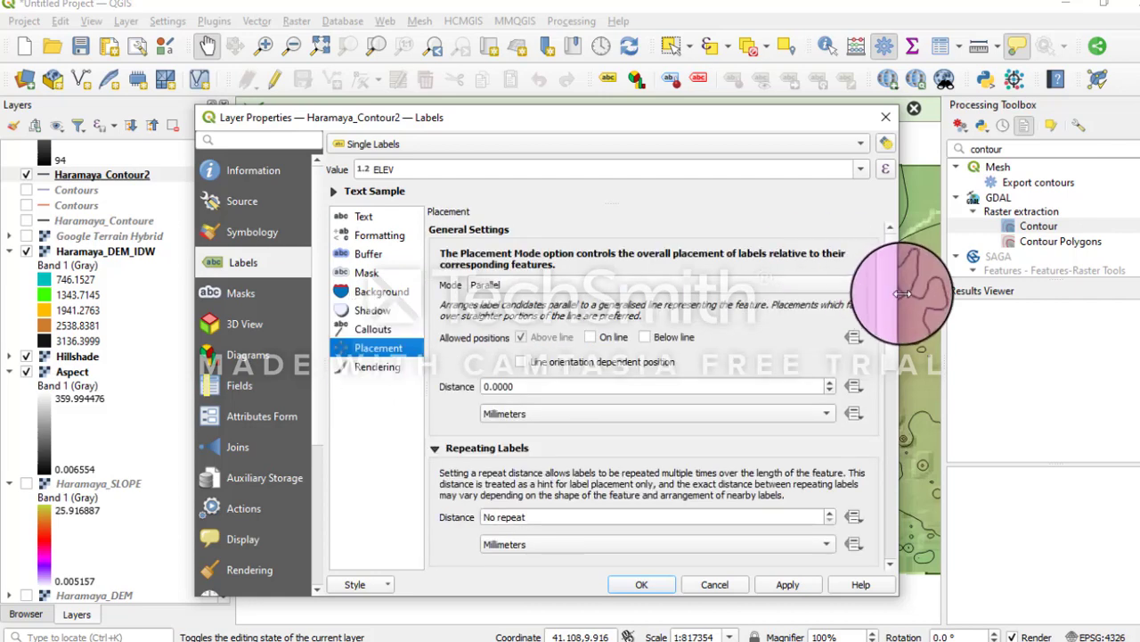
{"action": "scroll", "coordinate": [893, 315], "scroll_direction": "down", "scroll_amount": 2}
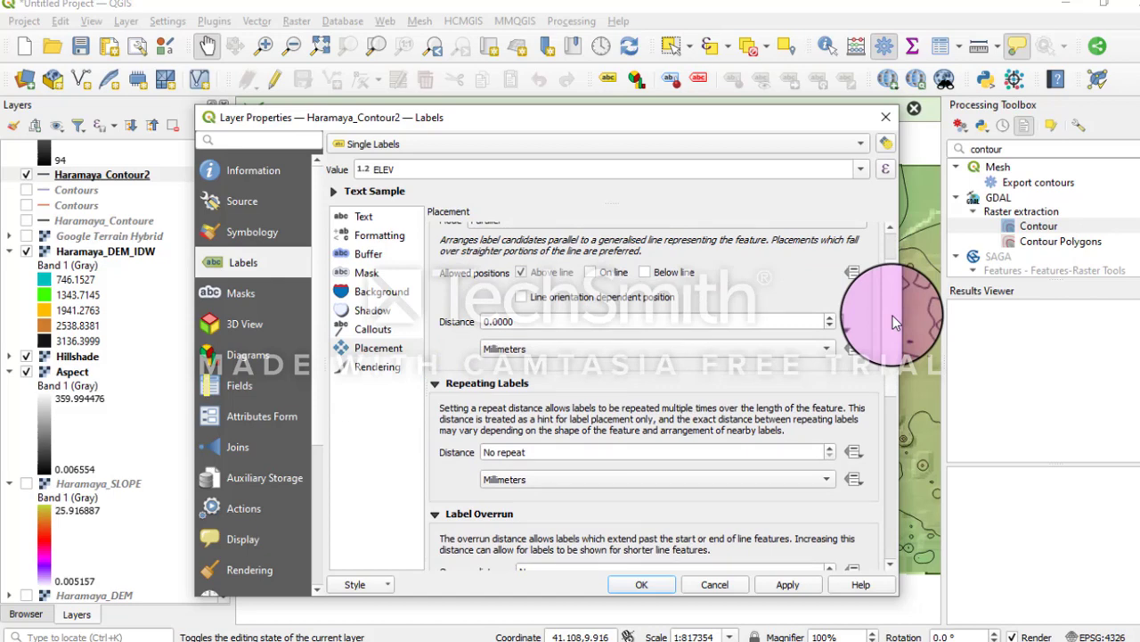
{"action": "scroll", "coordinate": [893, 321], "scroll_direction": "down", "scroll_amount": 1}
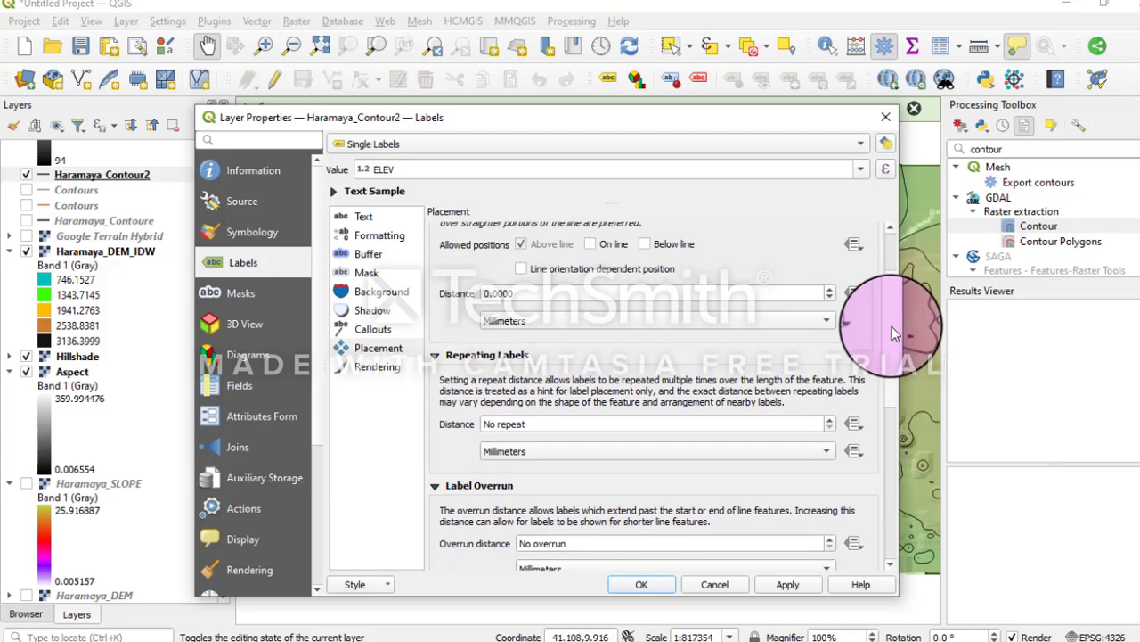
{"action": "scroll", "coordinate": [891, 326], "scroll_direction": "down", "scroll_amount": 5}
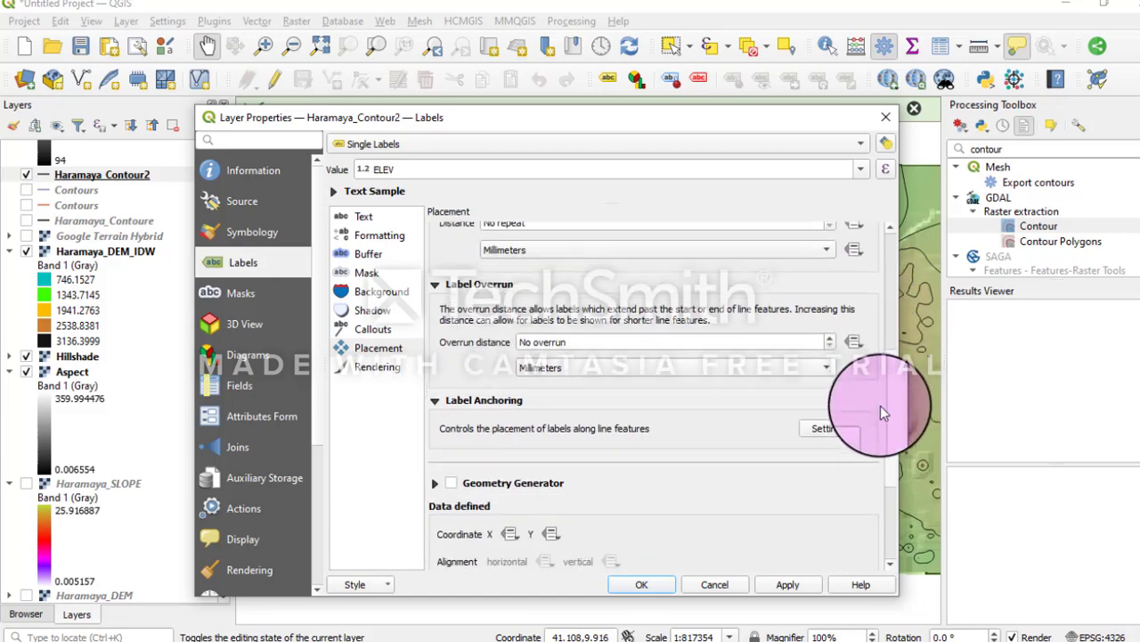
{"action": "scroll", "coordinate": [874, 451], "scroll_direction": "down", "scroll_amount": 3}
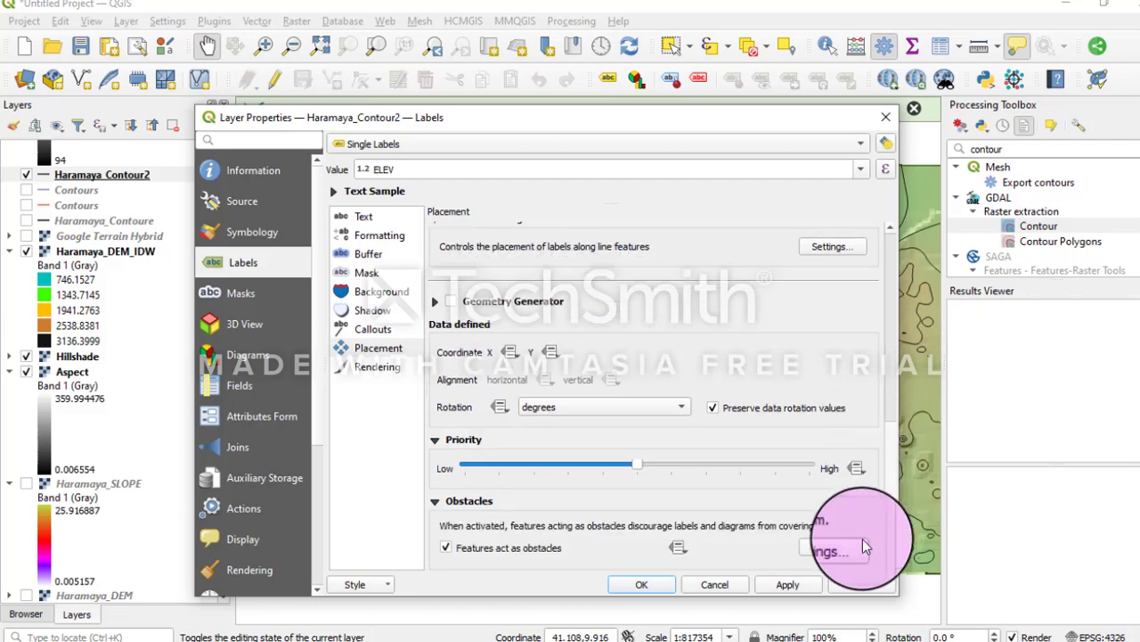
{"action": "left_click", "coordinate": [384, 239]}
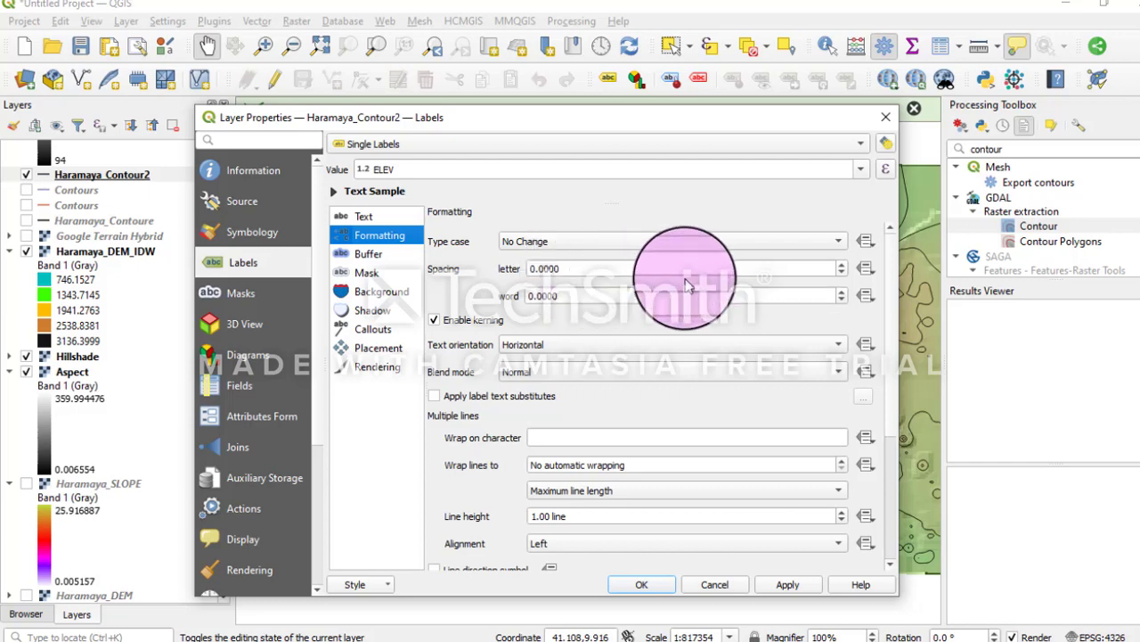
Set the contour labels' letter spacing to 0.1 and apply the label settings with the text buffer to check them on the map
{"action": "left_click", "coordinate": [840, 264]}
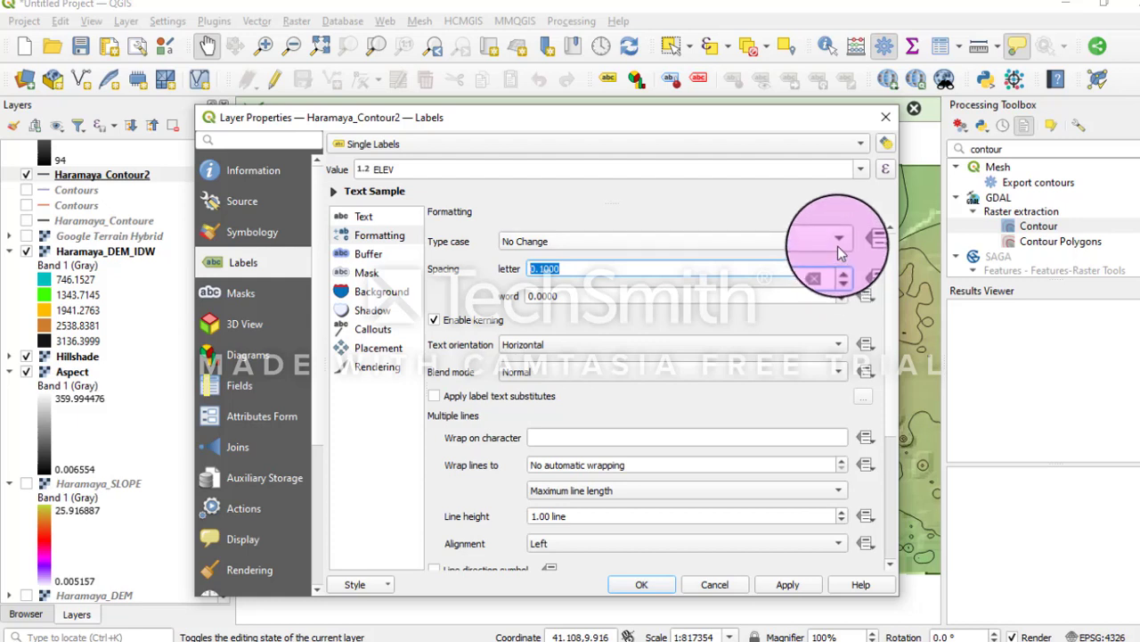
{"action": "left_click", "coordinate": [839, 237]}
{"action": "left_click", "coordinate": [837, 249]}
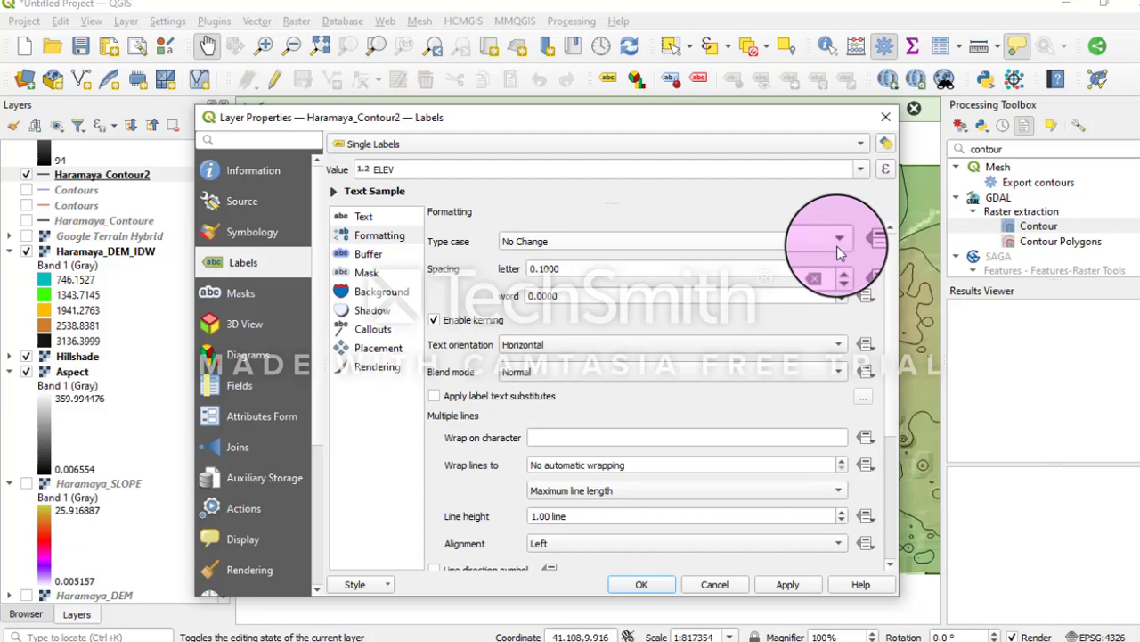
{"action": "left_click", "coordinate": [366, 254]}
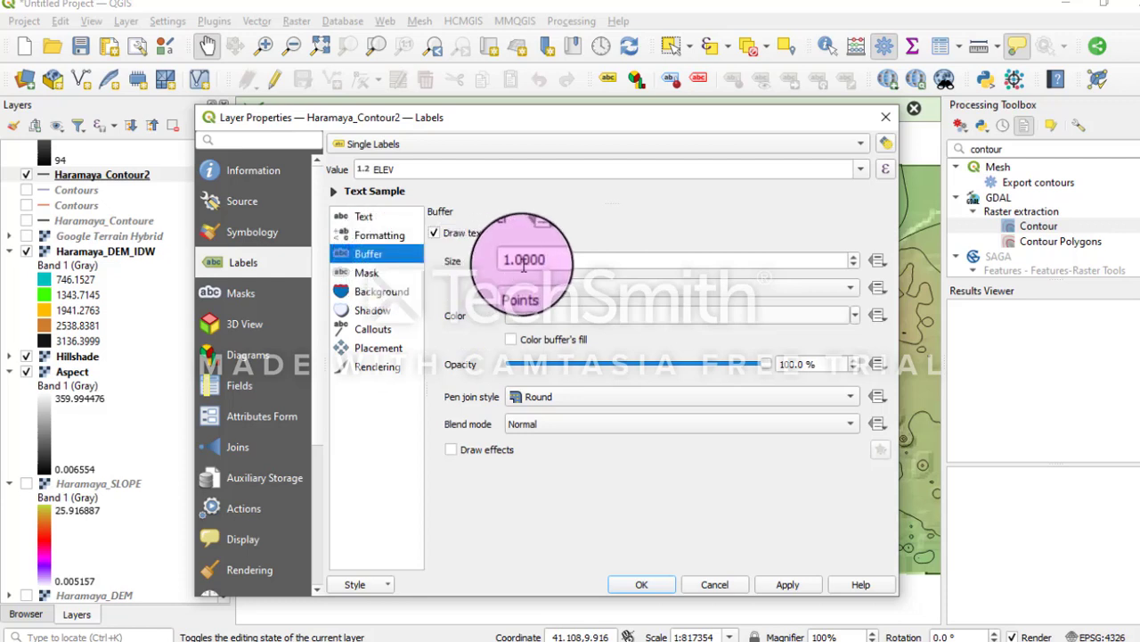
{"action": "left_click", "coordinate": [782, 586]}
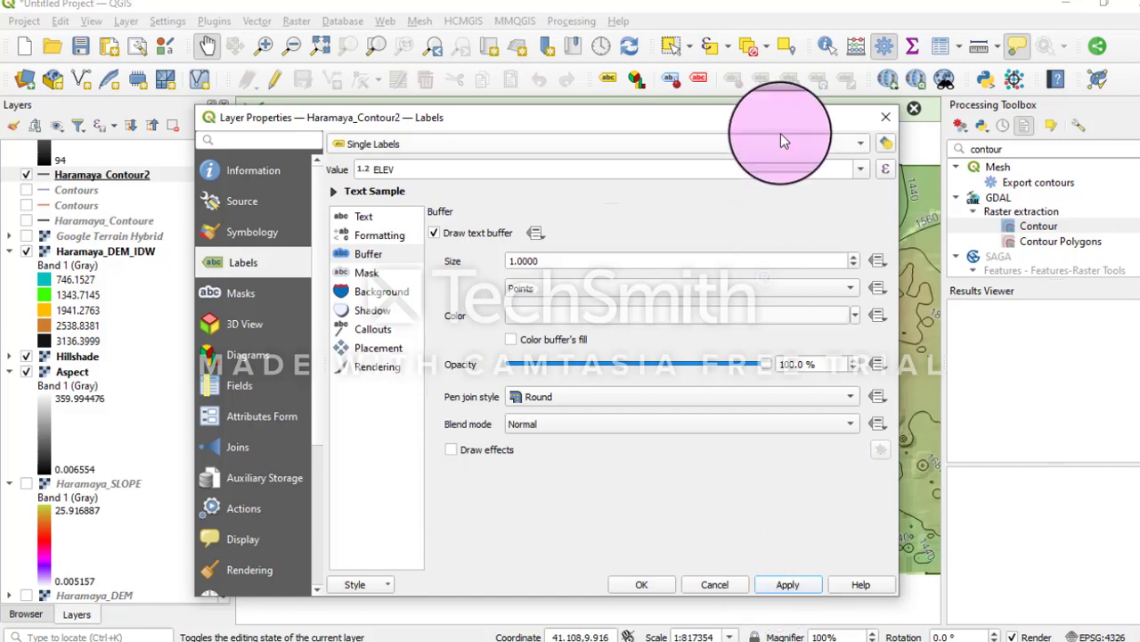
{"action": "left_click_drag", "start_coordinate": [783, 124], "coordinate": [174, 189]}
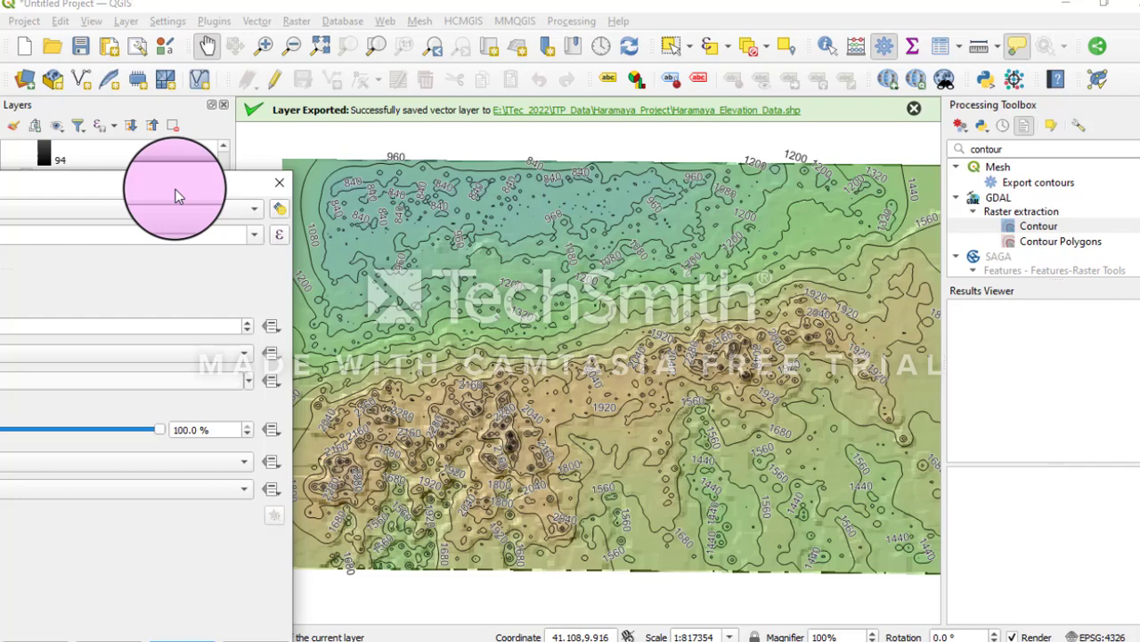
{"action": "left_click_drag", "start_coordinate": [176, 195], "coordinate": [796, 153]}
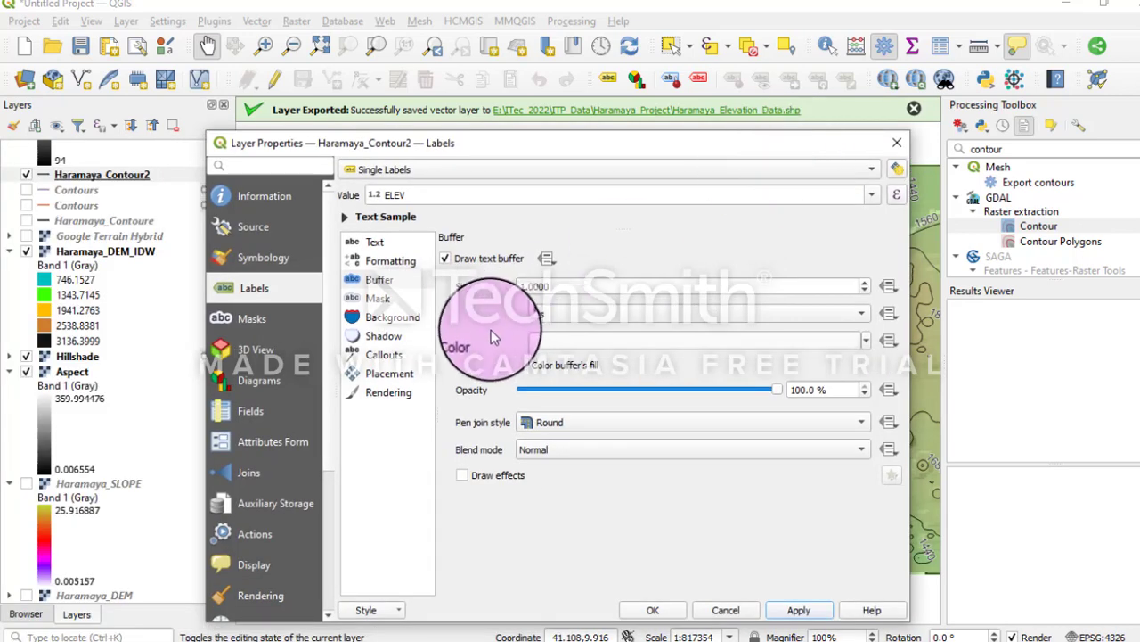
Review the placement, background, shadow, callout and rendering settings of the contour labels
{"action": "left_click", "coordinate": [394, 375]}
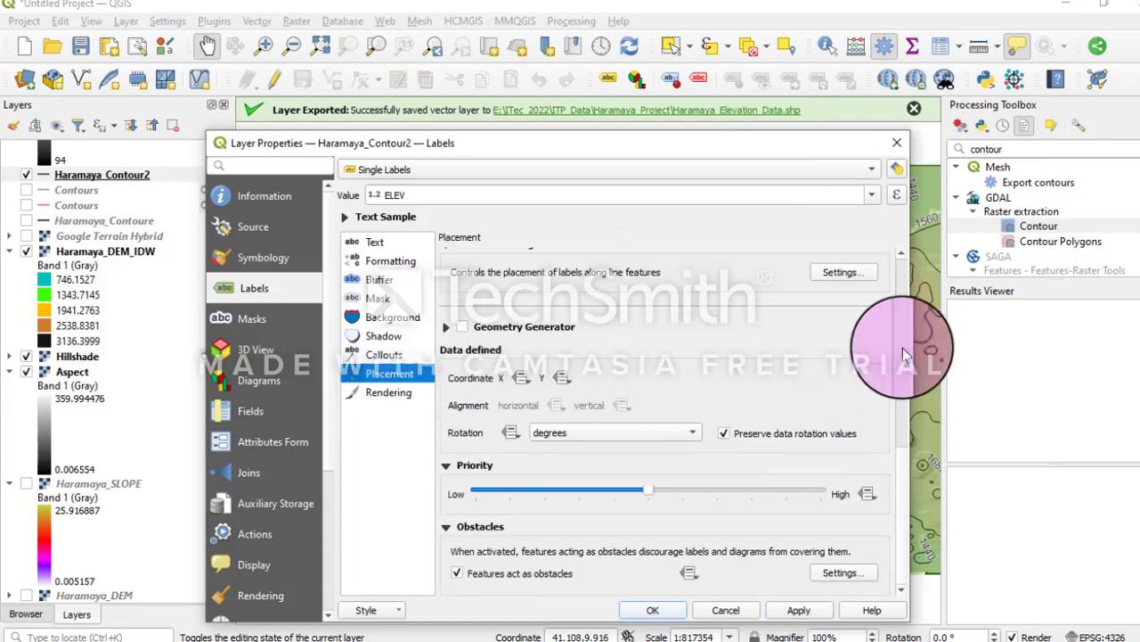
{"action": "scroll", "coordinate": [903, 352], "scroll_direction": "up", "scroll_amount": 5}
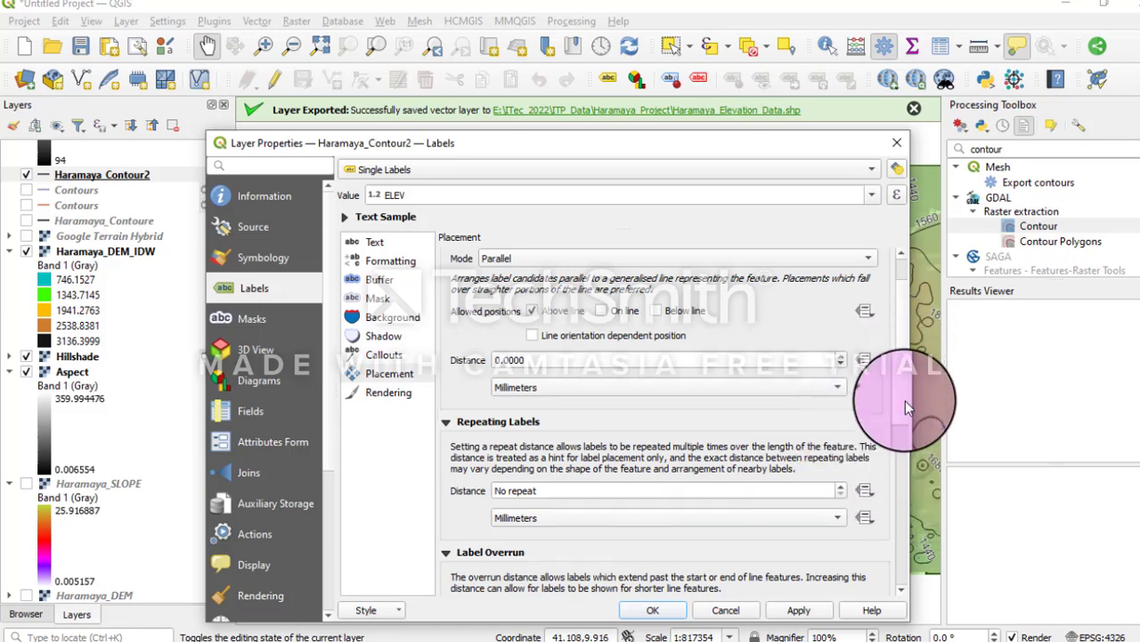
{"action": "scroll", "coordinate": [903, 455], "scroll_direction": "down", "scroll_amount": 3}
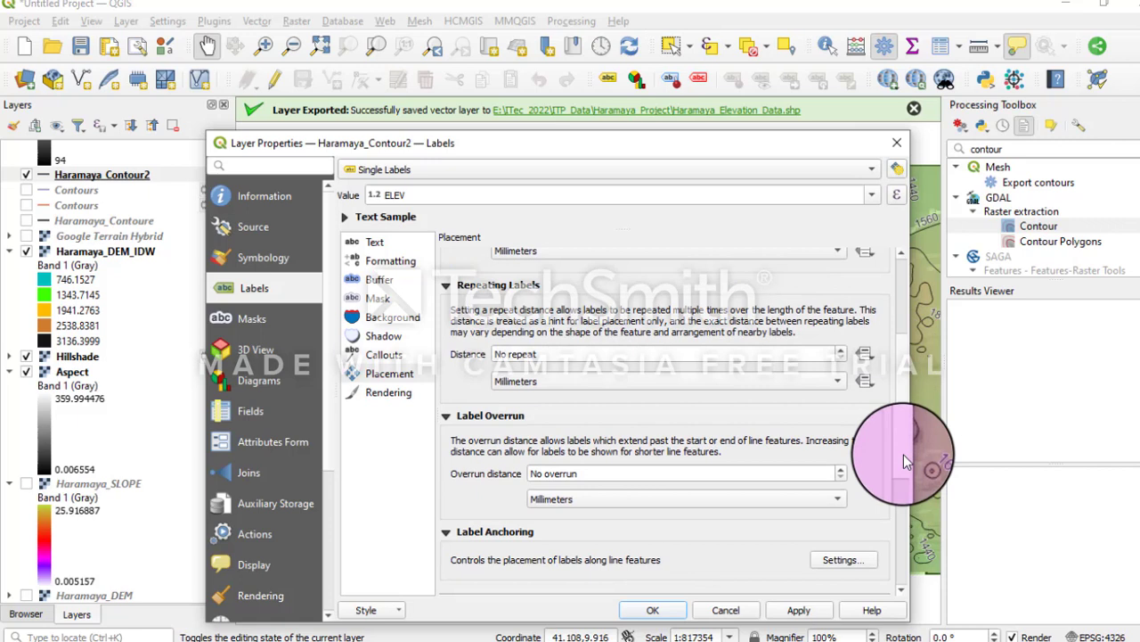
{"action": "left_click", "coordinate": [843, 476]}
{"action": "scroll", "coordinate": [900, 472], "scroll_direction": "down", "scroll_amount": 3}
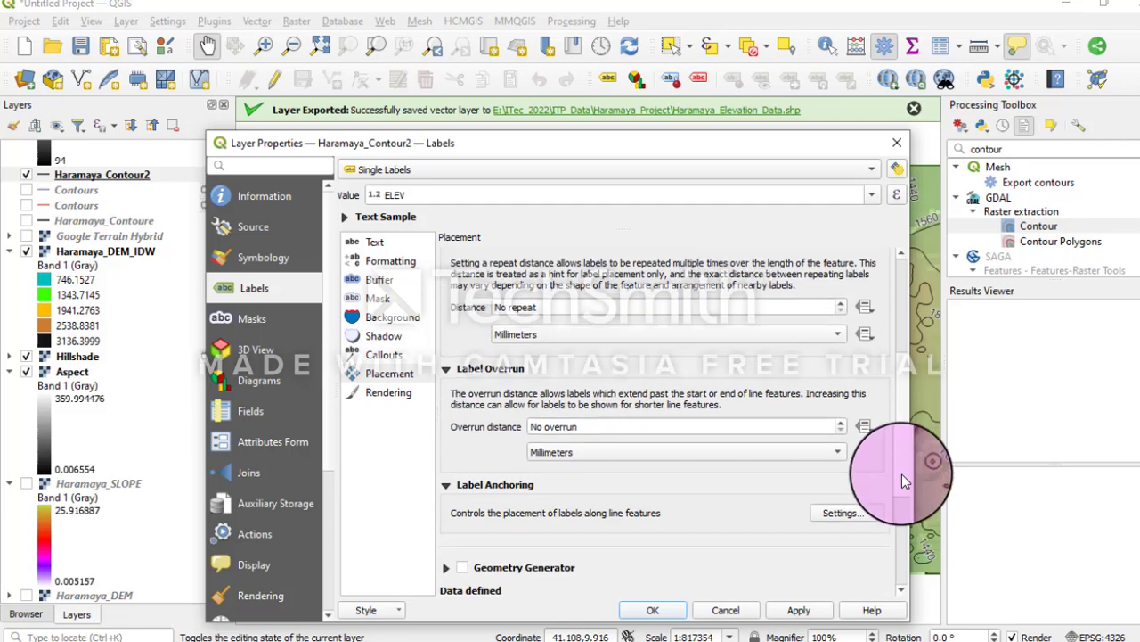
{"action": "scroll", "coordinate": [891, 535], "scroll_direction": "down", "scroll_amount": 3}
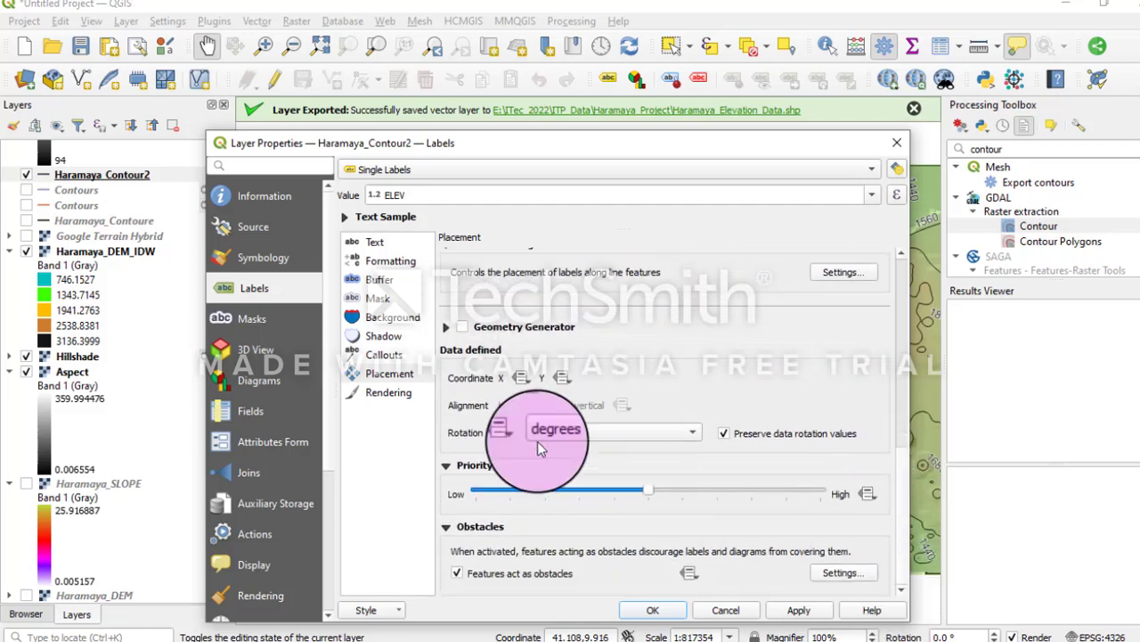
{"action": "left_click", "coordinate": [400, 320]}
{"action": "left_click", "coordinate": [397, 339]}
{"action": "left_click", "coordinate": [399, 359]}
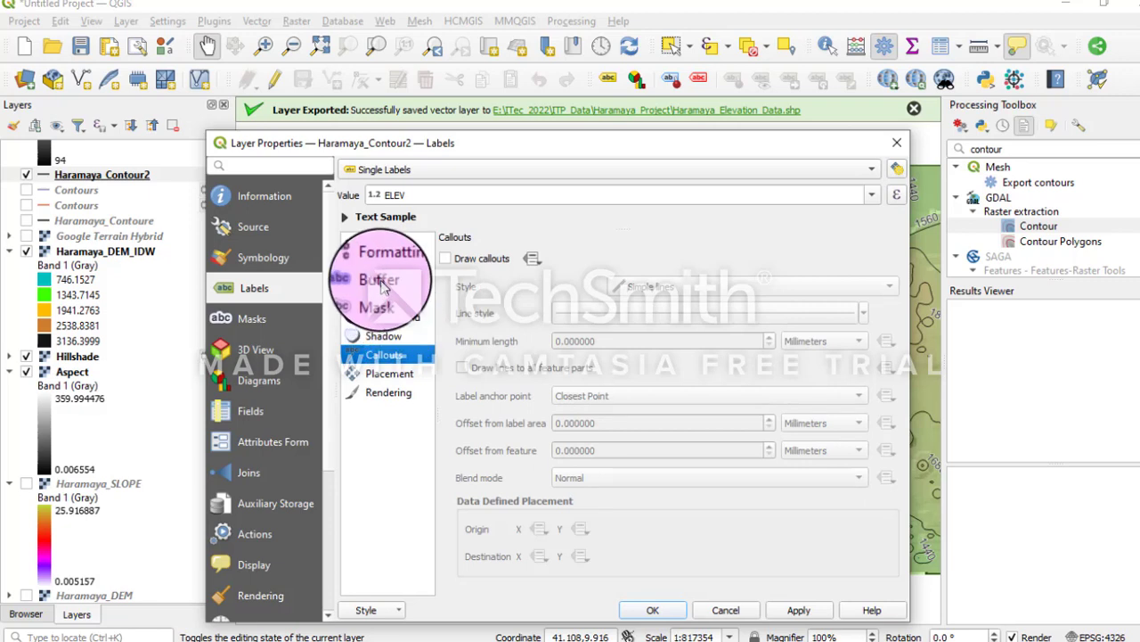
{"action": "left_click", "coordinate": [386, 392]}
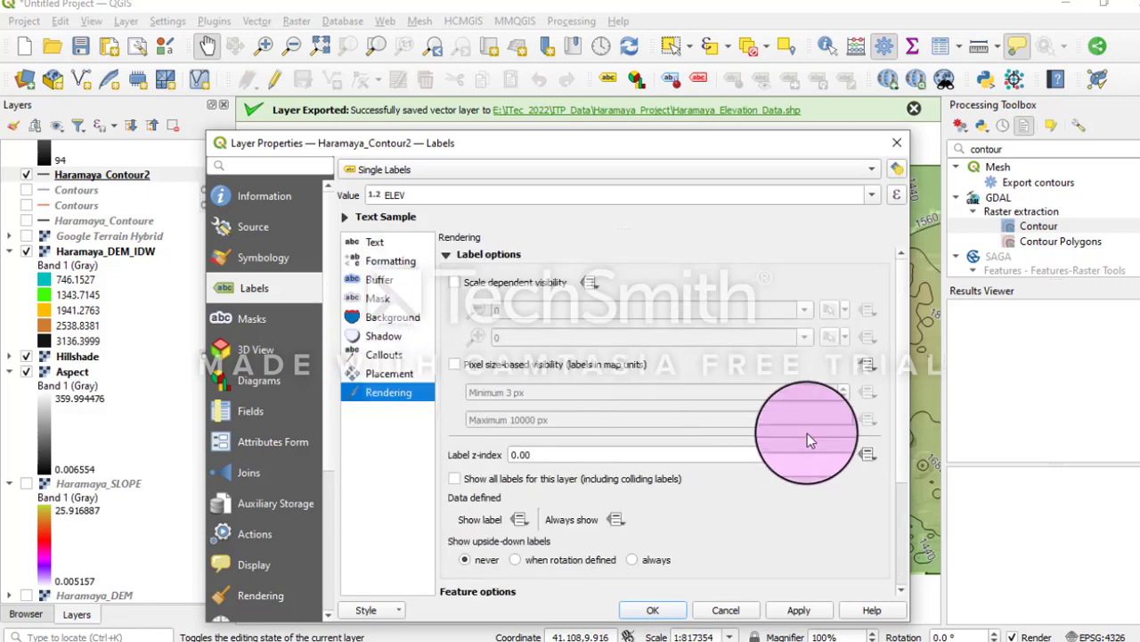
{"action": "scroll", "coordinate": [905, 392], "scroll_direction": "down", "scroll_amount": 3}
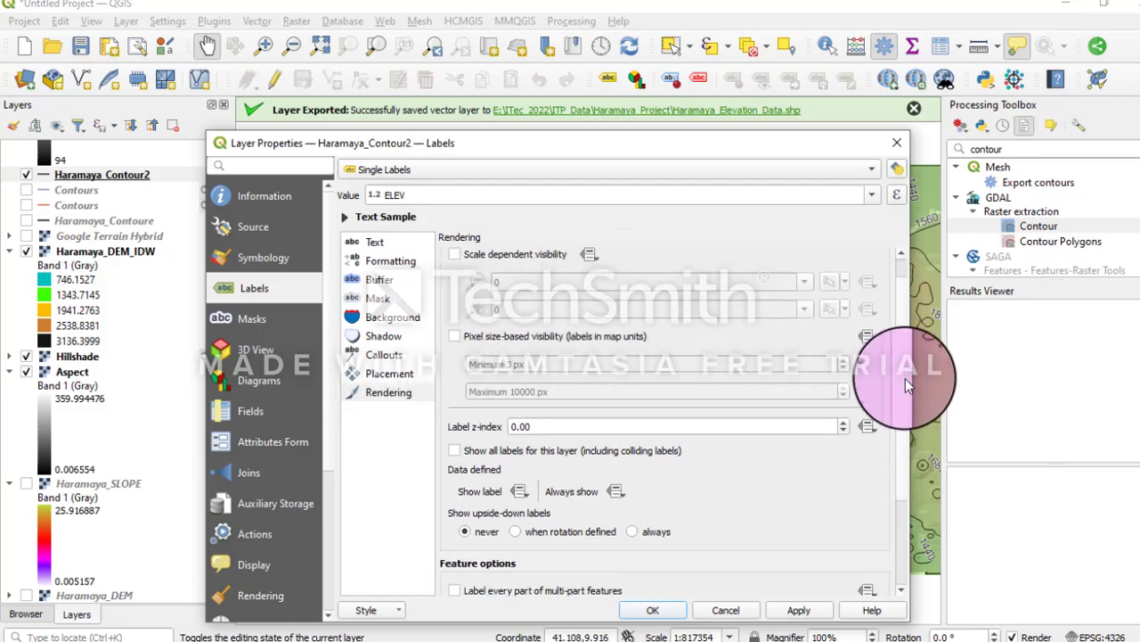
{"action": "scroll", "coordinate": [906, 412], "scroll_direction": "down", "scroll_amount": 1}
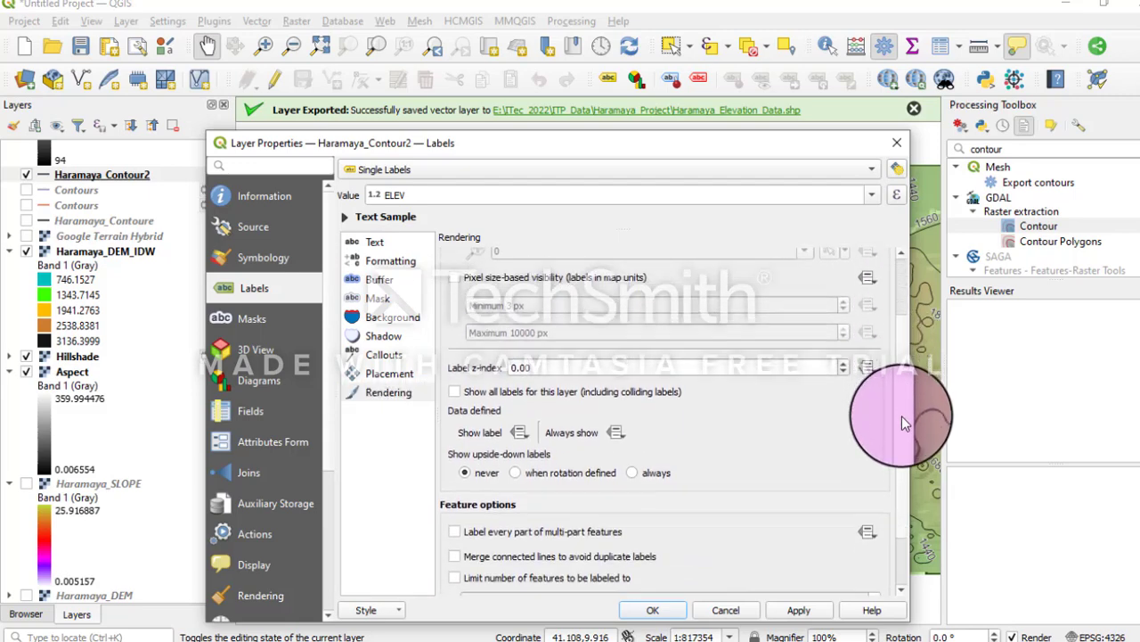
{"action": "scroll", "coordinate": [905, 427], "scroll_direction": "down", "scroll_amount": 1}
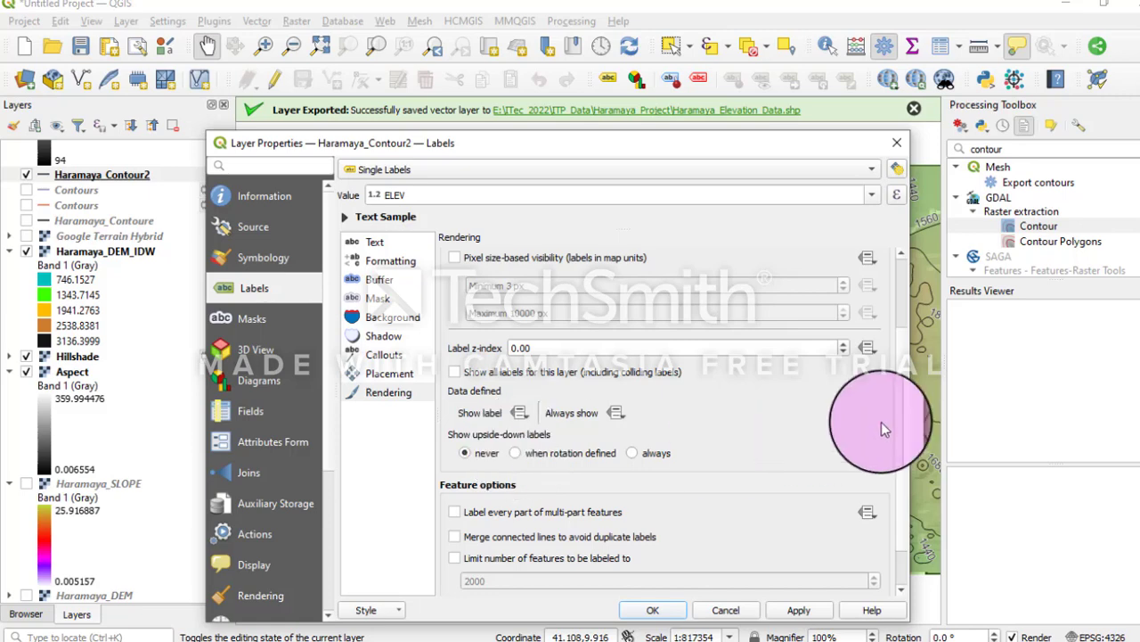
{"action": "mouse_move", "coordinate": [900, 416]}
{"action": "left_mouse_down"}
{"action": "mouse_move", "coordinate": [898, 463]}
{"action": "mouse_move", "coordinate": [901, 430]}
{"action": "left_mouse_up"}
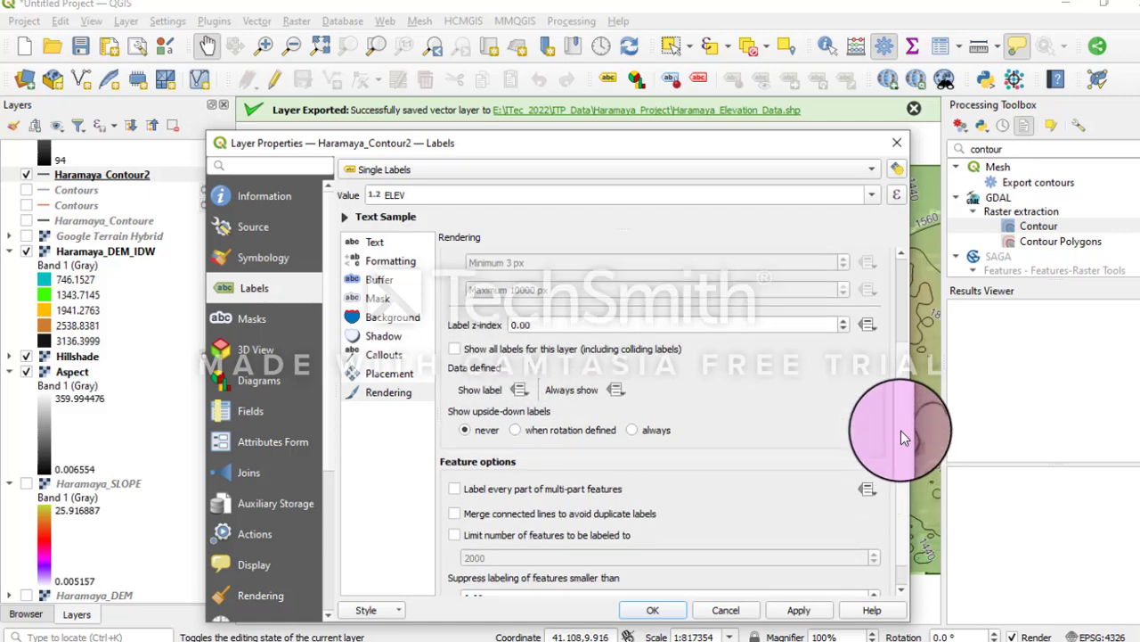
Restrict the allowed positions of the contour labels to On line only, with the repeat distance set to No repeat
{"action": "left_click", "coordinate": [382, 374]}
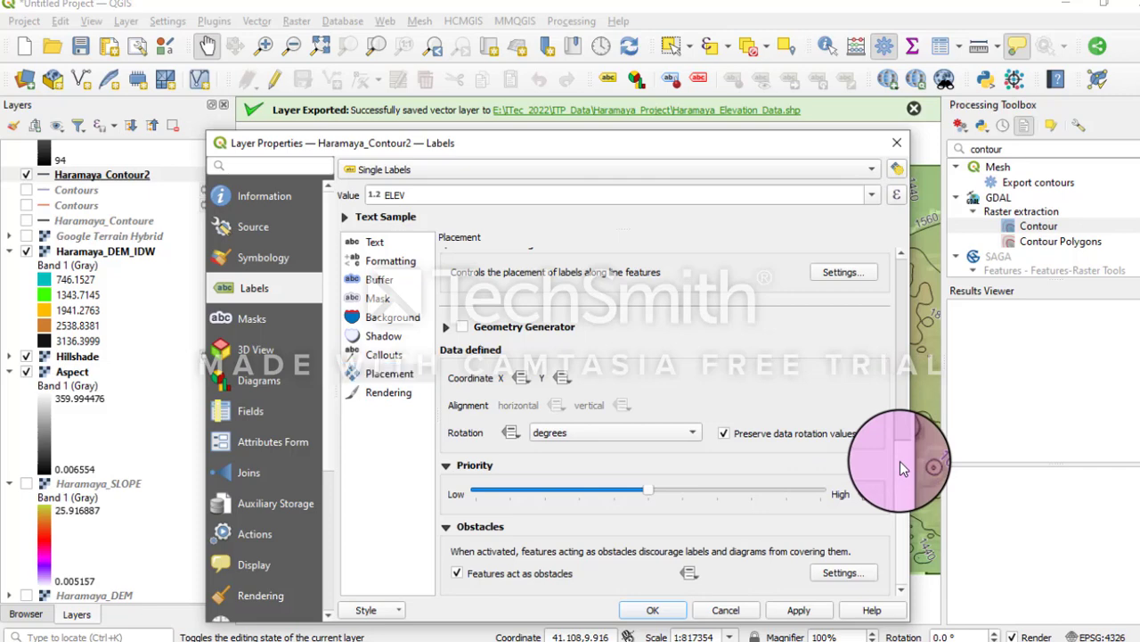
{"action": "scroll", "coordinate": [901, 467], "scroll_direction": "up", "scroll_amount": 3}
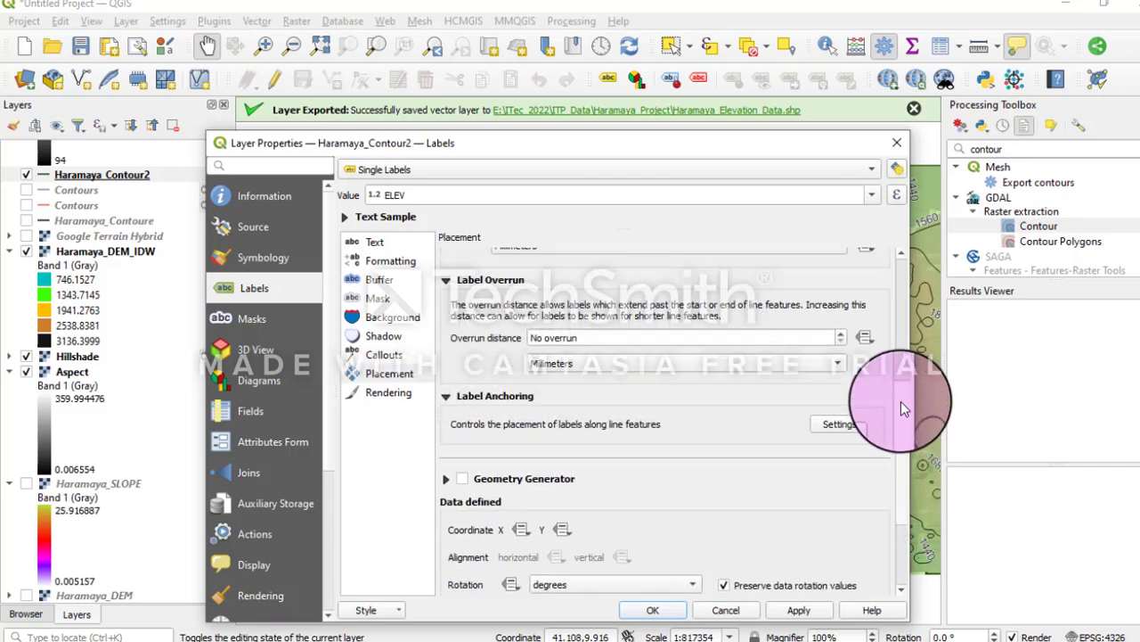
{"action": "scroll", "coordinate": [900, 409], "scroll_direction": "up", "scroll_amount": 2}
{"action": "scroll", "coordinate": [903, 373], "scroll_direction": "up", "scroll_amount": 1}
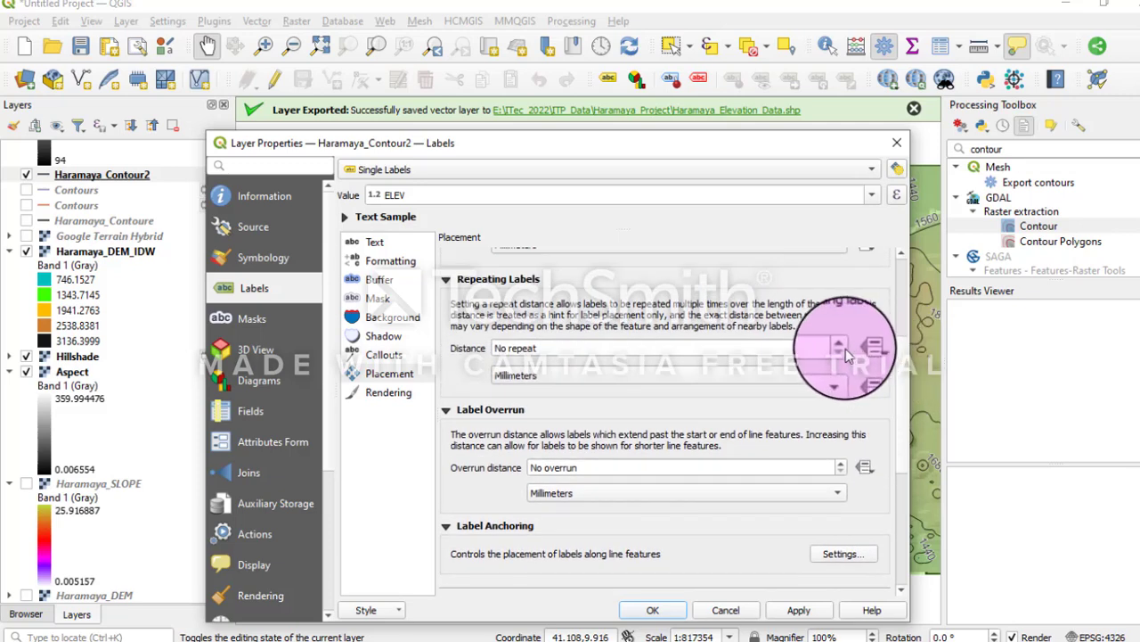
{"action": "left_click", "coordinate": [841, 345]}
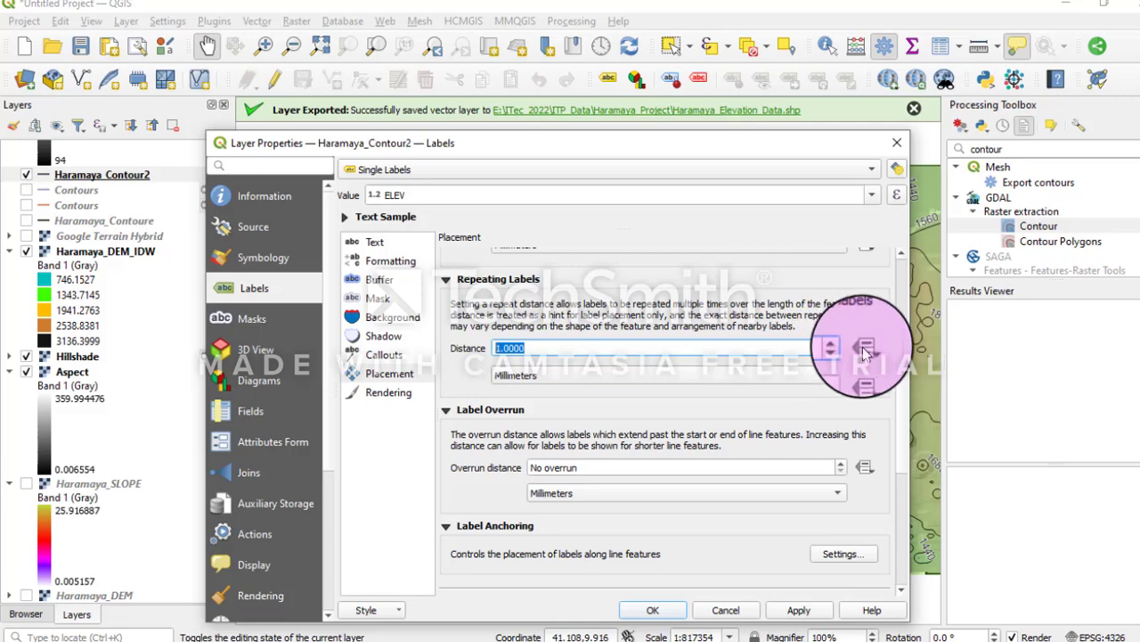
{"action": "left_click", "coordinate": [842, 352]}
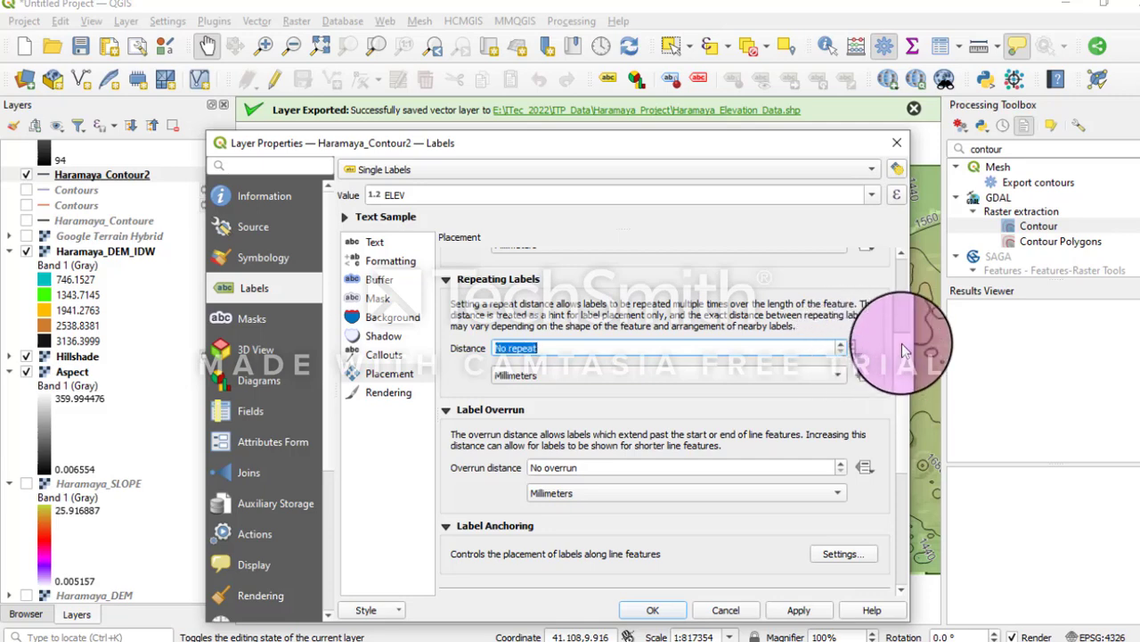
{"action": "scroll", "coordinate": [902, 321], "scroll_direction": "up", "scroll_amount": 2}
{"action": "scroll", "coordinate": [902, 308], "scroll_direction": "up", "scroll_amount": 2}
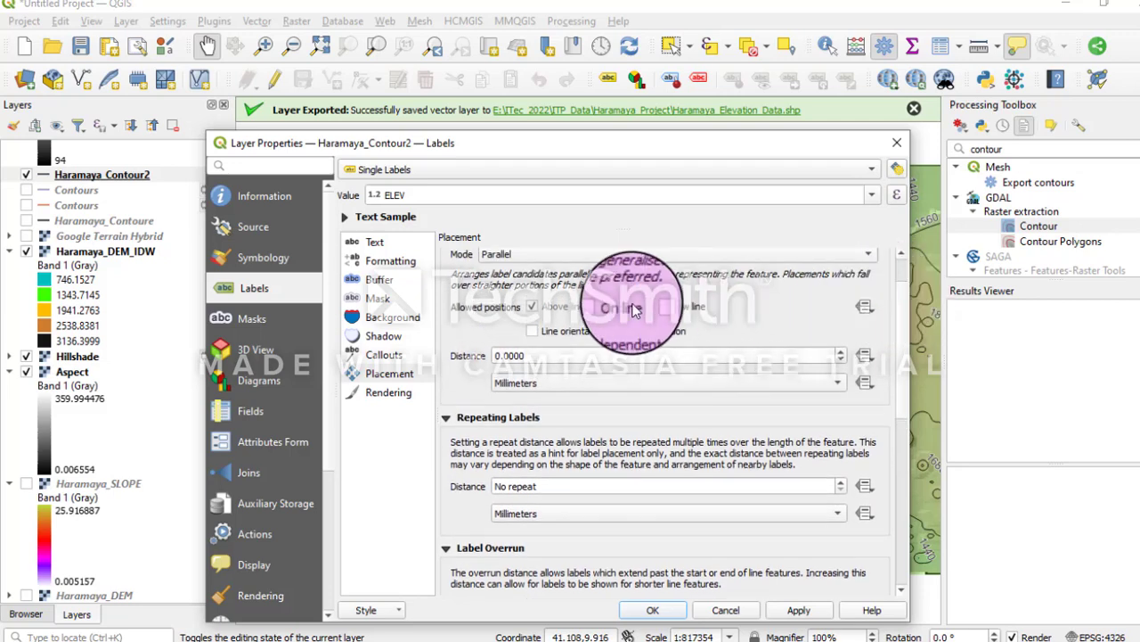
{"action": "left_click", "coordinate": [597, 306]}
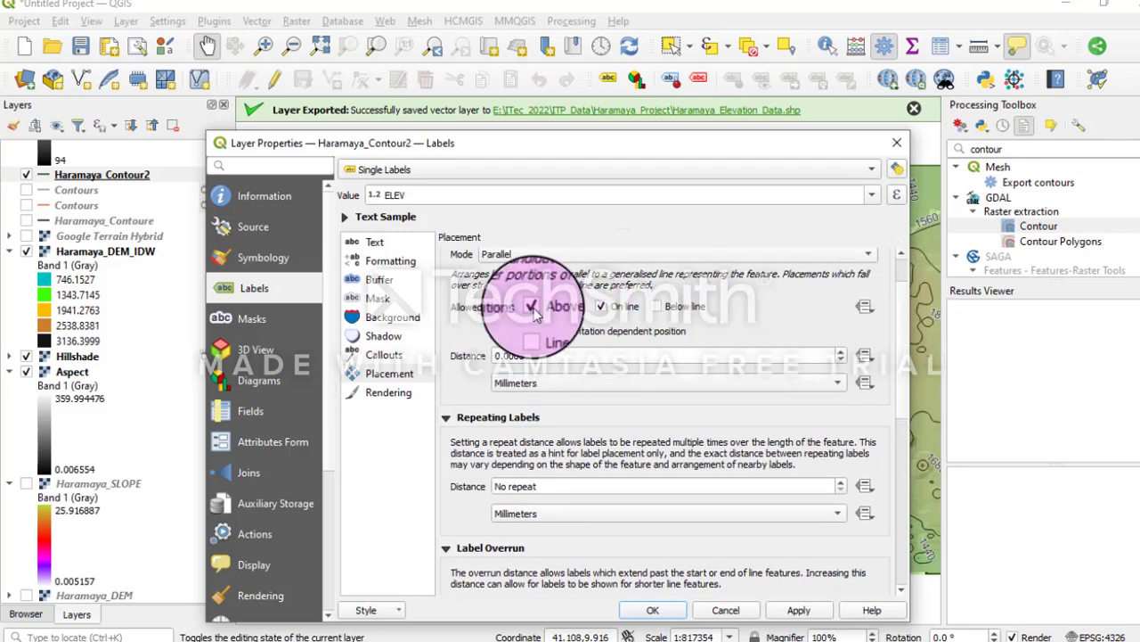
{"action": "left_click", "coordinate": [532, 306]}
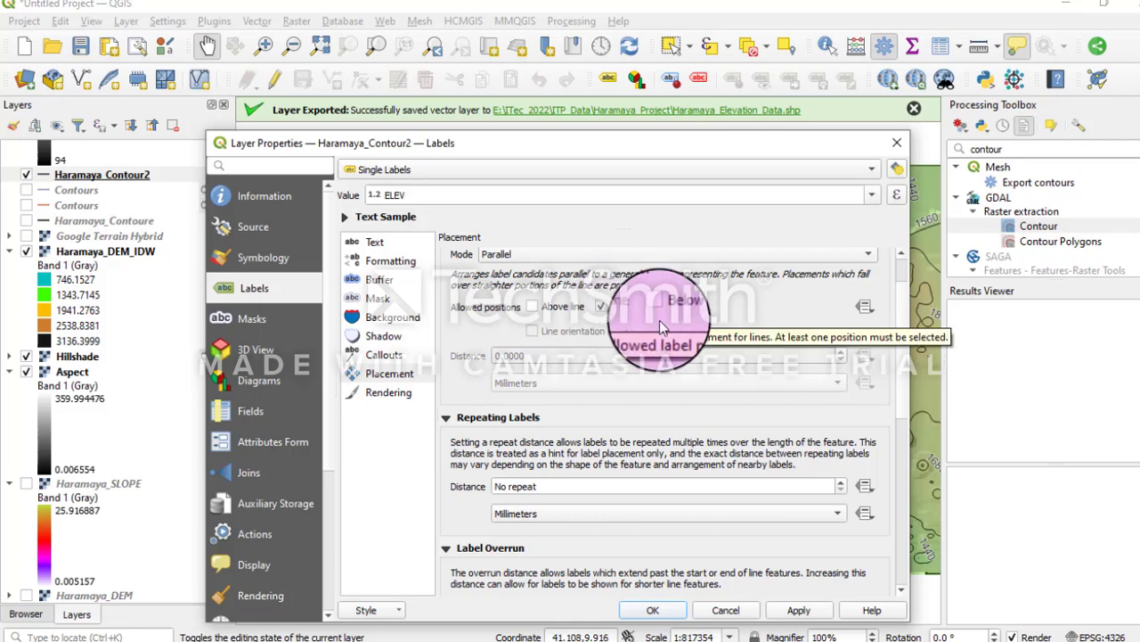
Set the contour label placement mode to Curved, apply it and close the layer properties
{"action": "scroll", "coordinate": [899, 307], "scroll_direction": "up", "scroll_amount": 1}
{"action": "scroll", "coordinate": [899, 307], "scroll_direction": "up", "scroll_amount": 3}
{"action": "left_click", "coordinate": [872, 311]}
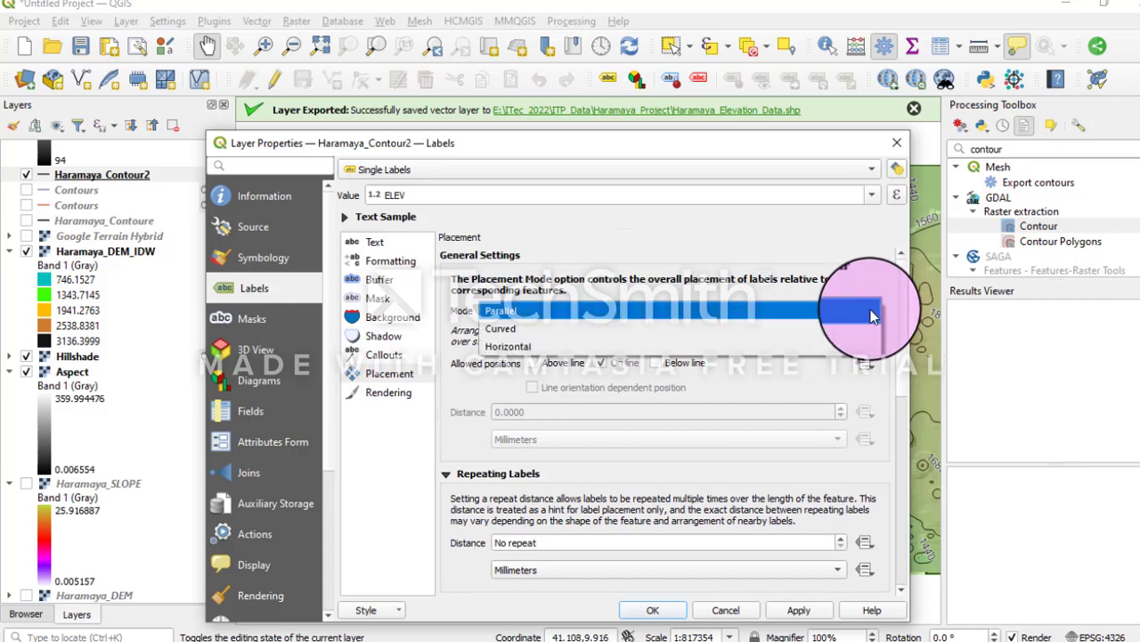
{"action": "left_click", "coordinate": [552, 328]}
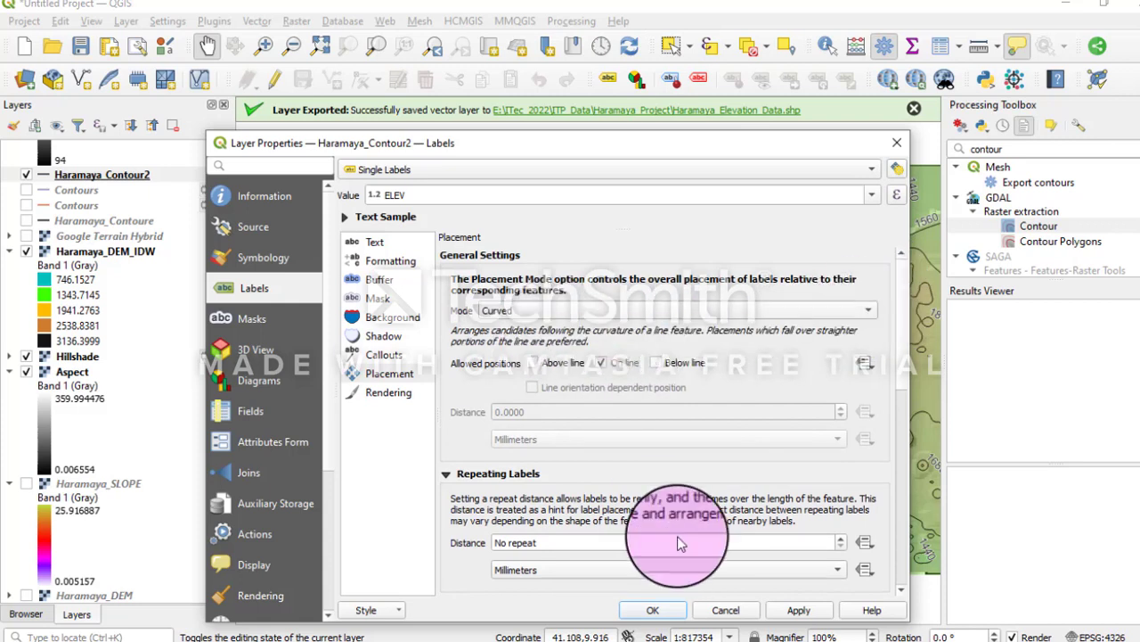
{"action": "left_click", "coordinate": [798, 611]}
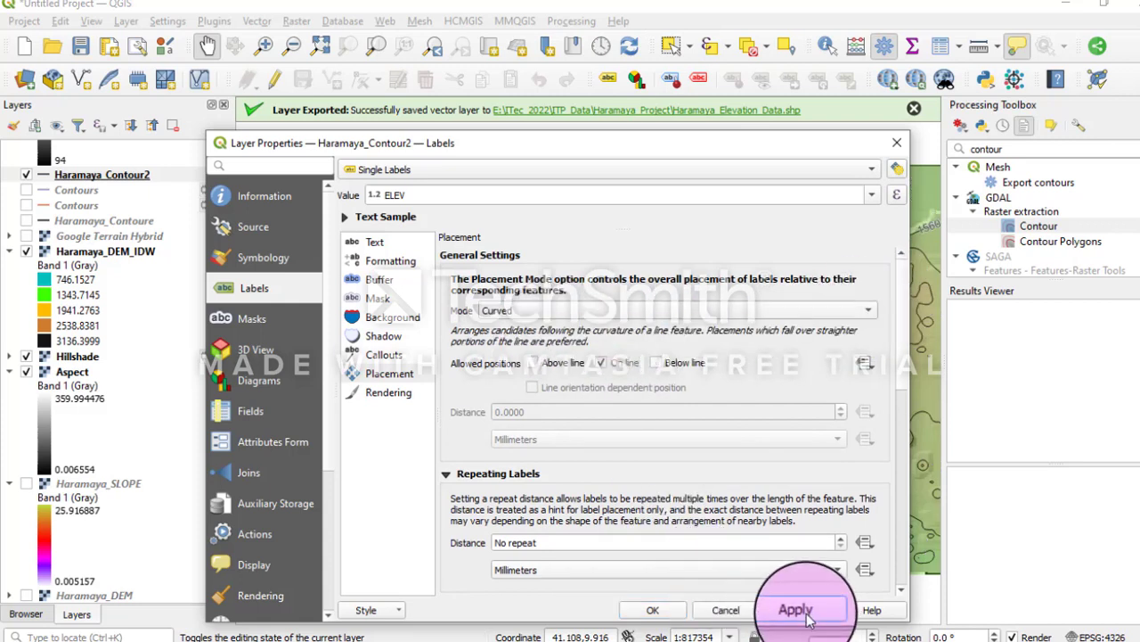
{"action": "left_click", "coordinate": [653, 611]}
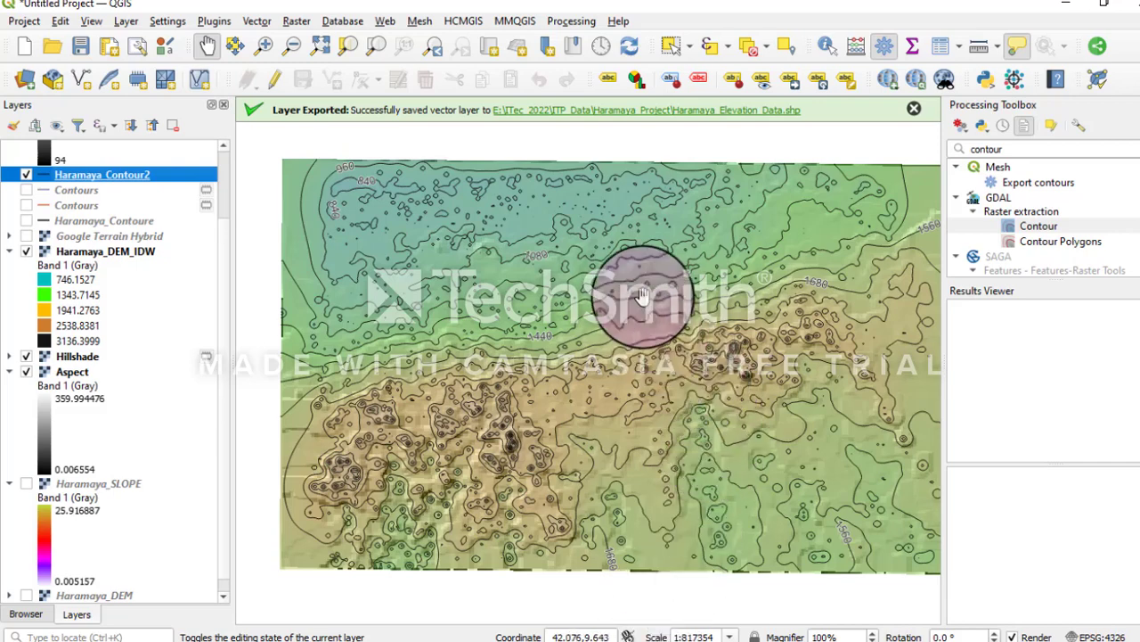
Examine the curved contour labels across the Haramaya map at overview and close-up zoom levels
{"action": "left_click_drag", "start_coordinate": [645, 369], "coordinate": [644, 407]}
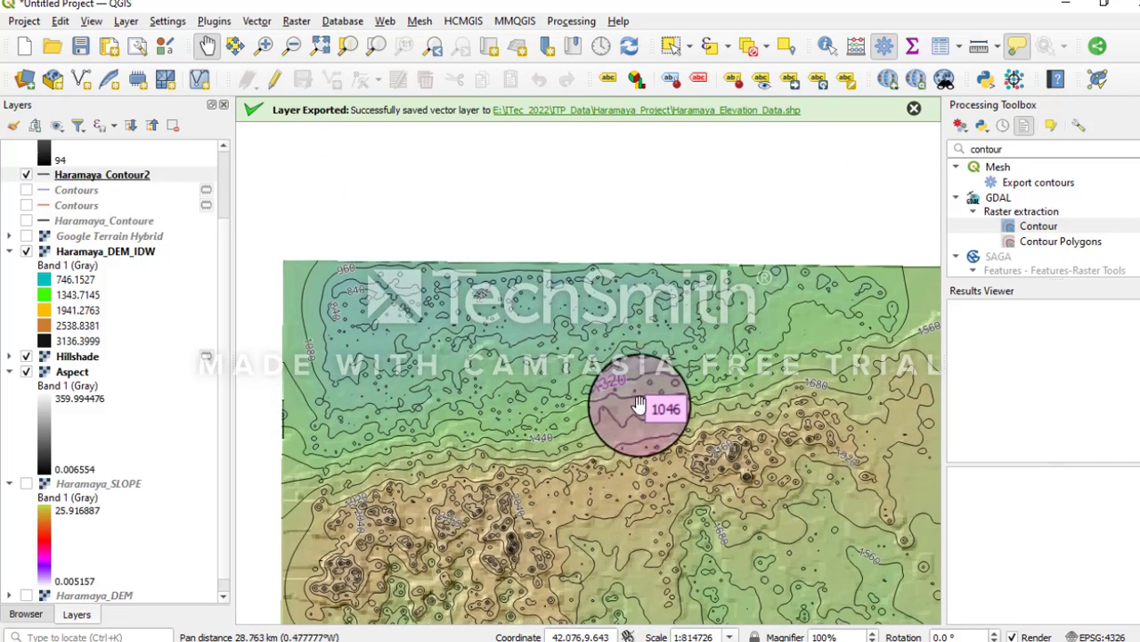
{"action": "left_click_drag", "start_coordinate": [571, 407], "coordinate": [588, 312]}
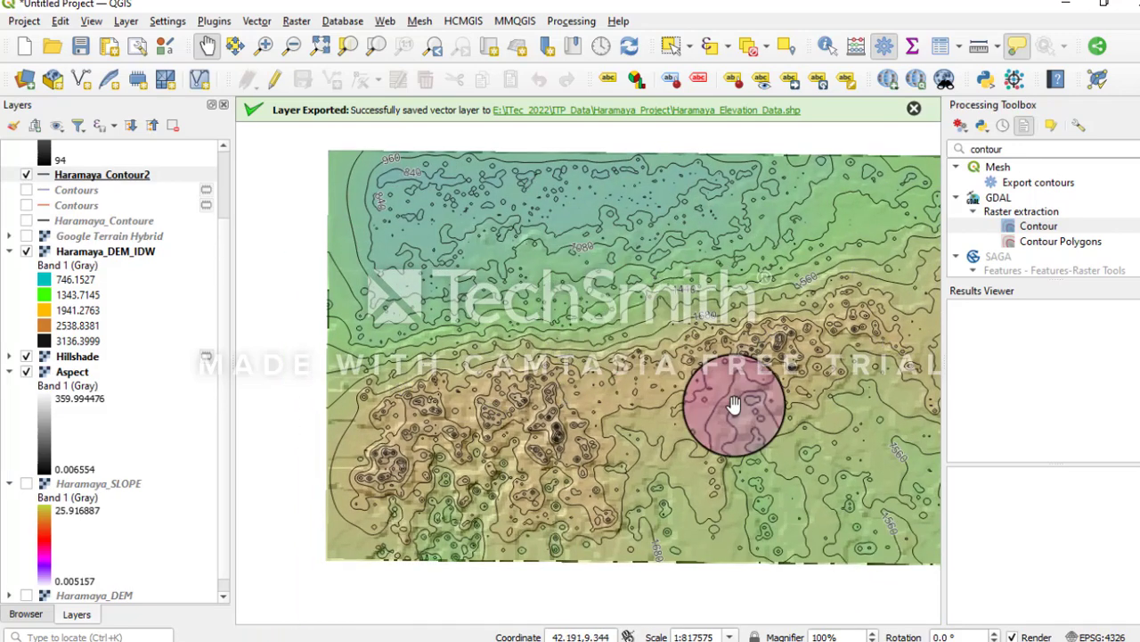
{"action": "left_click_drag", "start_coordinate": [636, 478], "coordinate": [557, 342]}
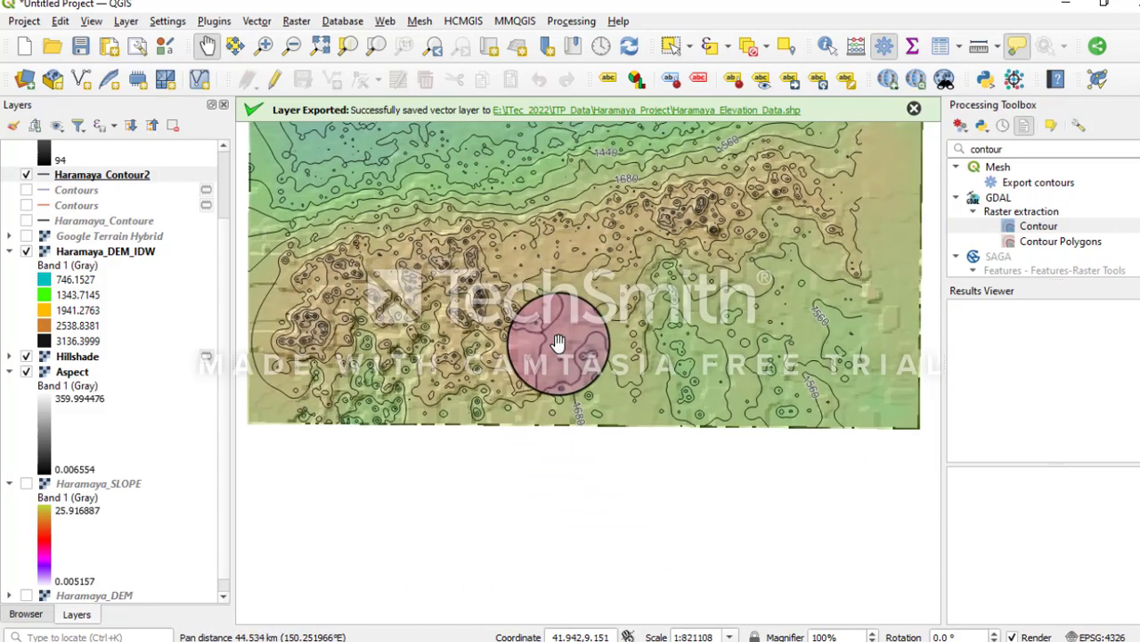
{"action": "left_click_drag", "start_coordinate": [540, 280], "coordinate": [499, 397]}
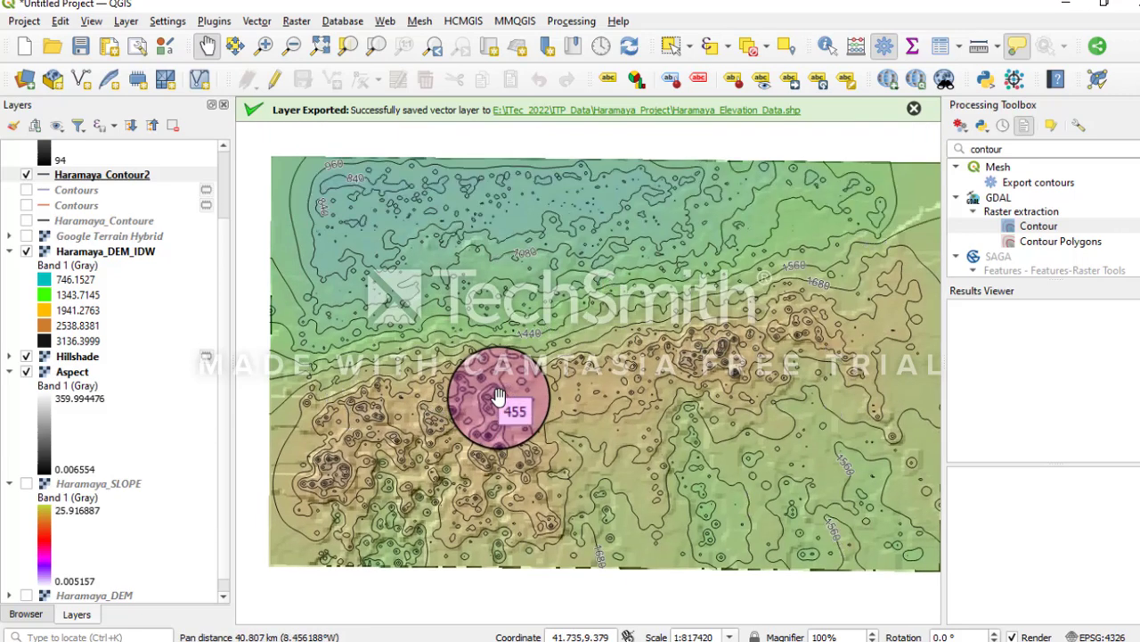
{"action": "left_click", "coordinate": [292, 45]}
{"action": "left_click", "coordinate": [524, 291]}
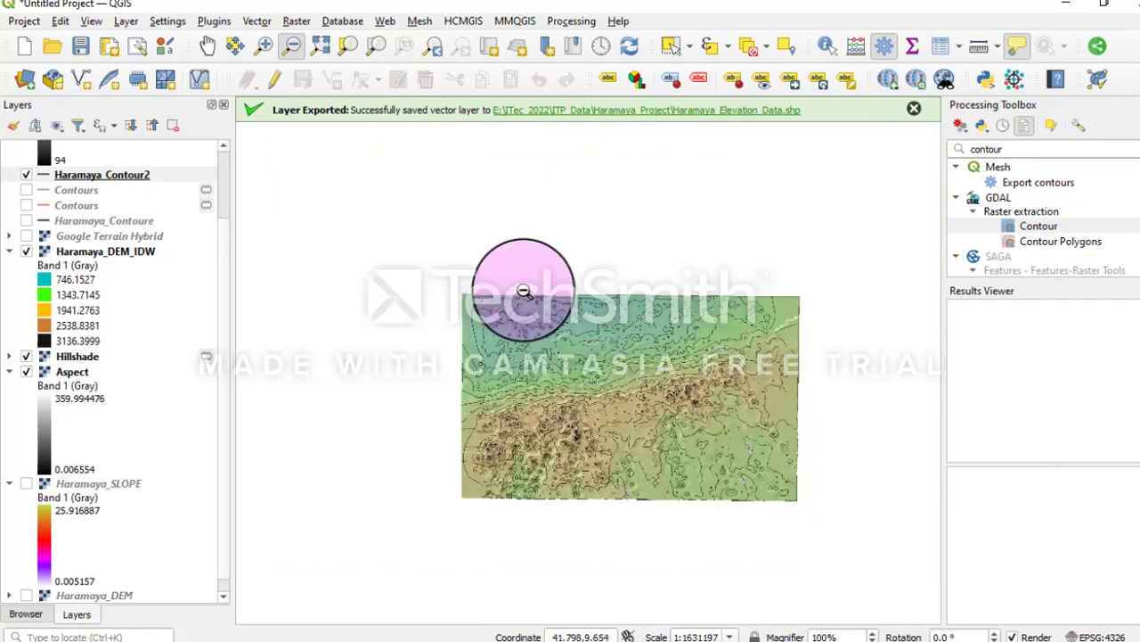
{"action": "left_click", "coordinate": [264, 45]}
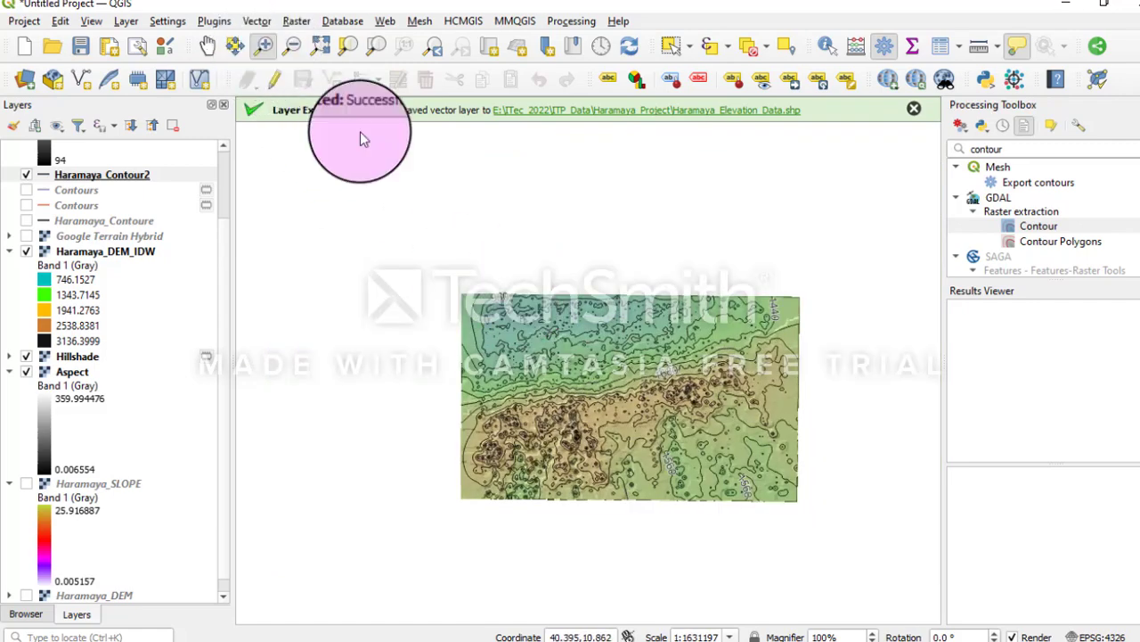
{"action": "left_click", "coordinate": [607, 351]}
{"action": "left_click", "coordinate": [622, 434]}
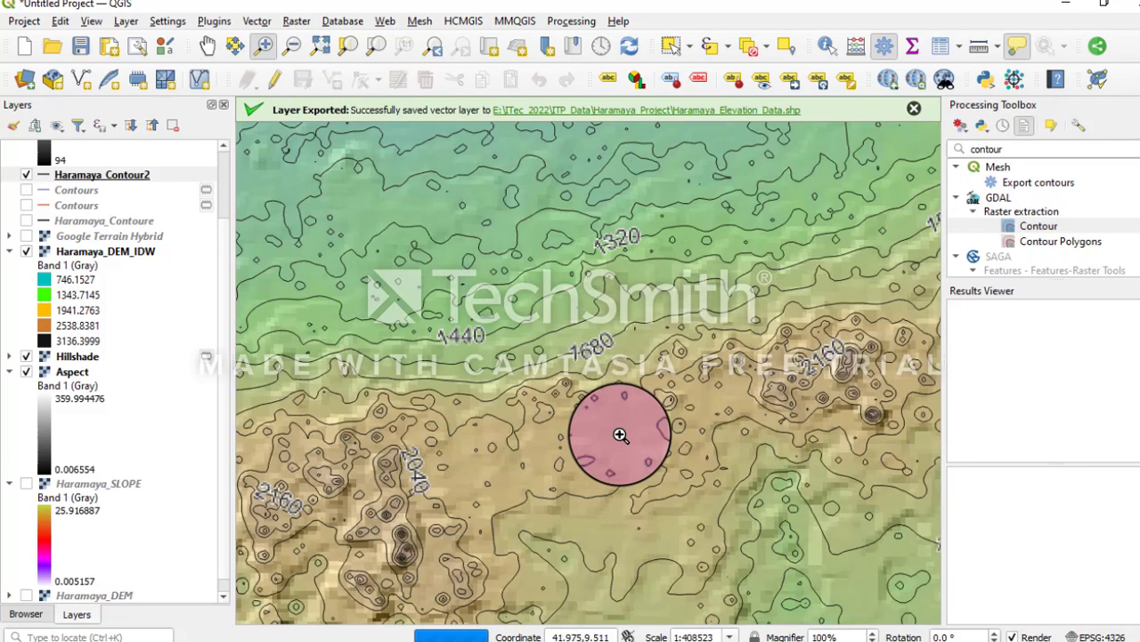
{"action": "left_click", "coordinate": [621, 434]}
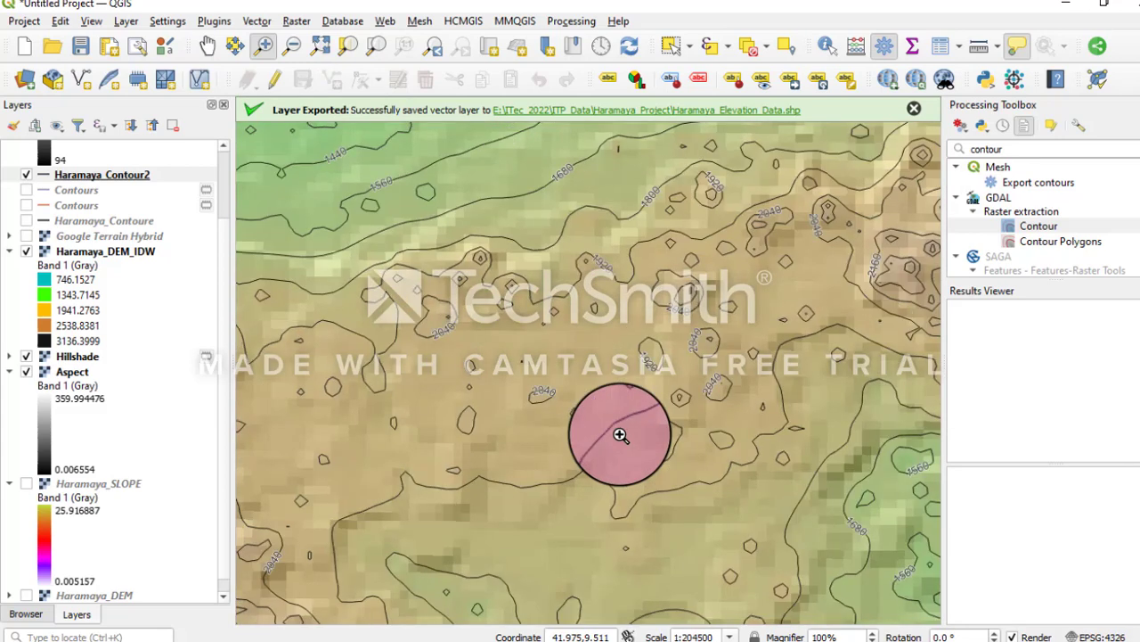
{"action": "left_click", "coordinate": [207, 46]}
{"action": "left_click_drag", "start_coordinate": [615, 294], "coordinate": [635, 579]}
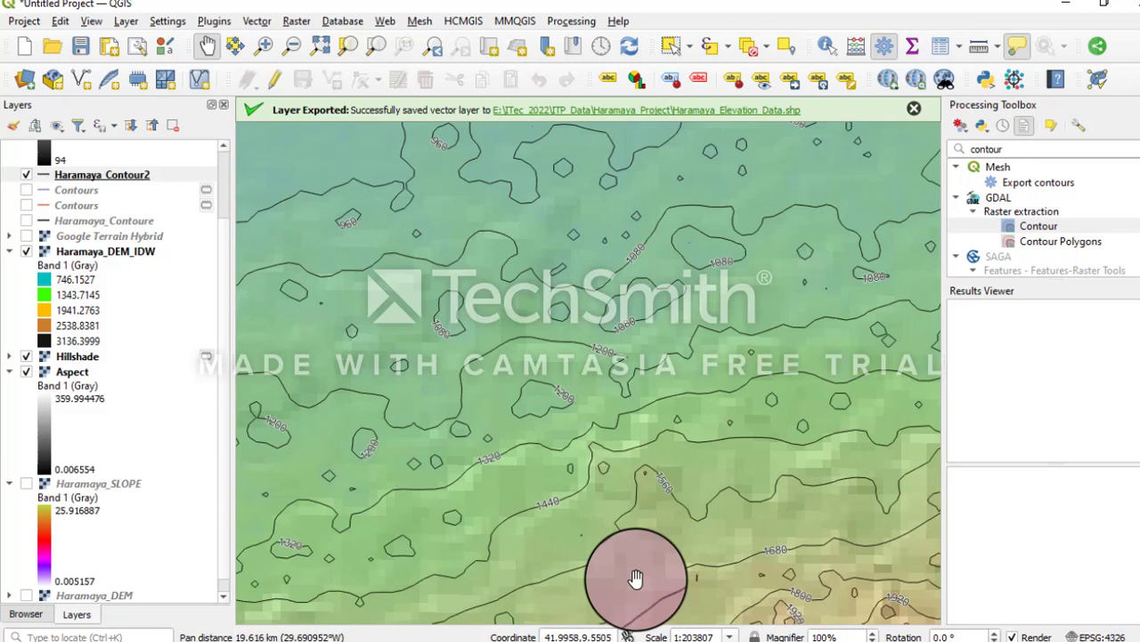
Open the label text settings in the layer properties of Haramaya_Contour2
{"action": "left_click", "coordinate": [109, 176]}
{"action": "right_click", "coordinate": [110, 176]}
{"action": "left_click", "coordinate": [176, 610]}
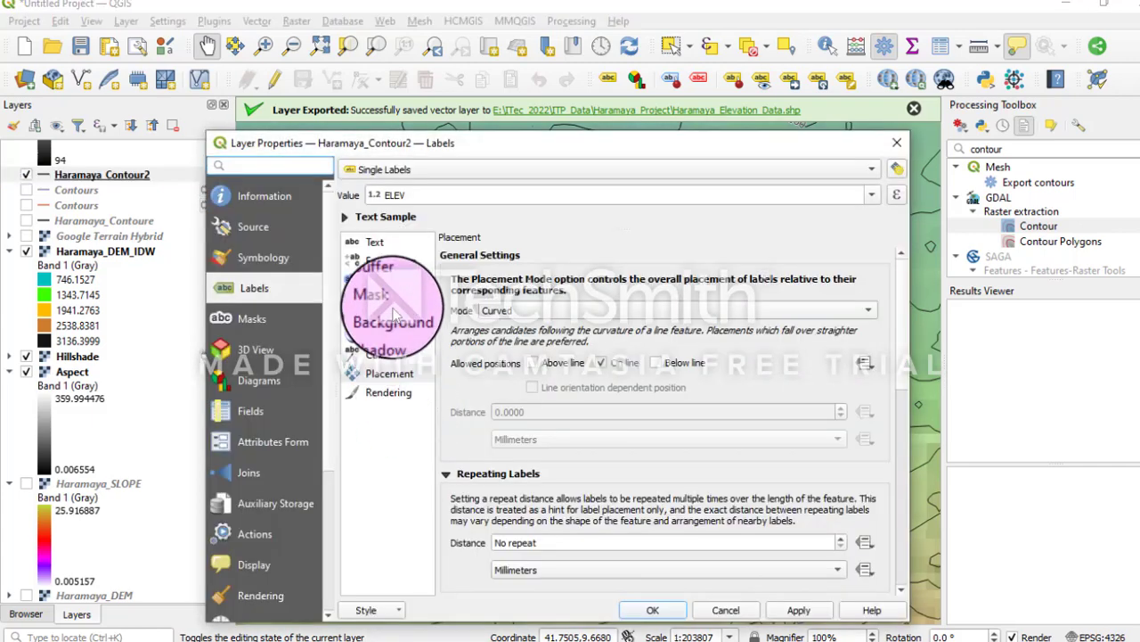
{"action": "left_click", "coordinate": [375, 239]}
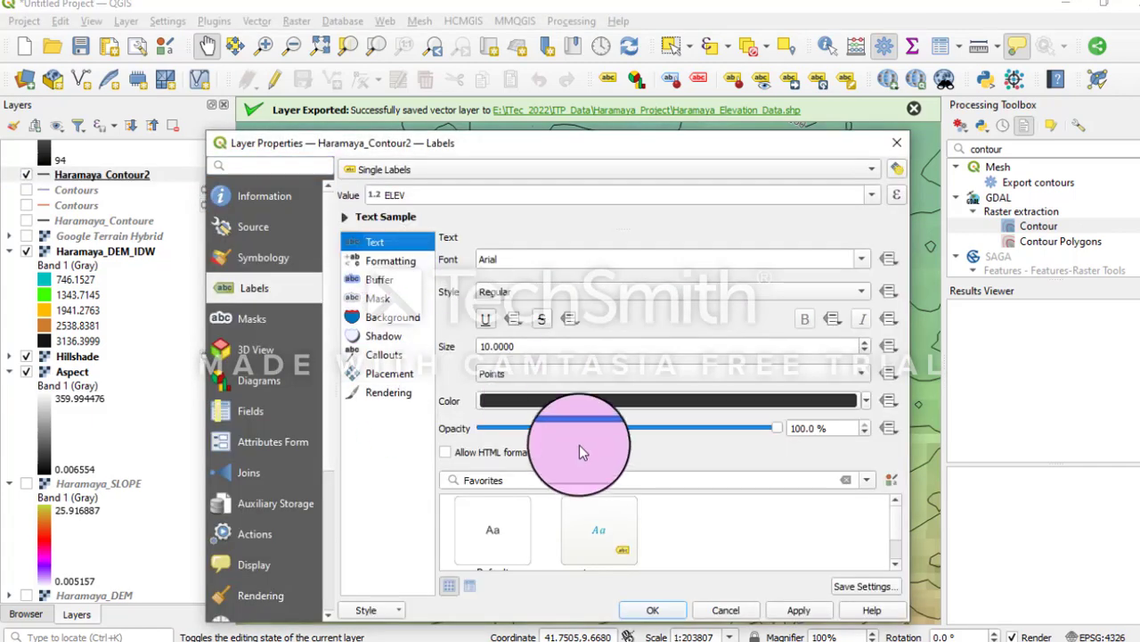
Set the contour label text color to cyan #05fbff and apply it to check the labels on the map
{"action": "left_click", "coordinate": [580, 400]}
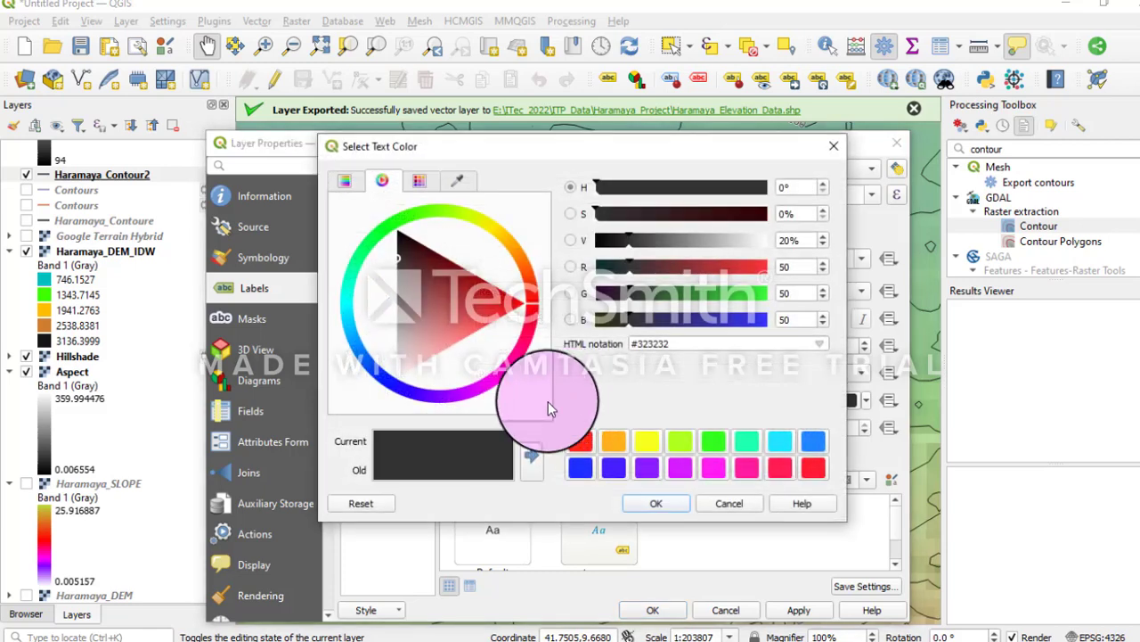
{"action": "left_click", "coordinate": [394, 384]}
{"action": "left_click_drag", "start_coordinate": [445, 285], "coordinate": [357, 301]}
{"action": "left_click", "coordinate": [341, 306]}
{"action": "left_click", "coordinate": [656, 502]}
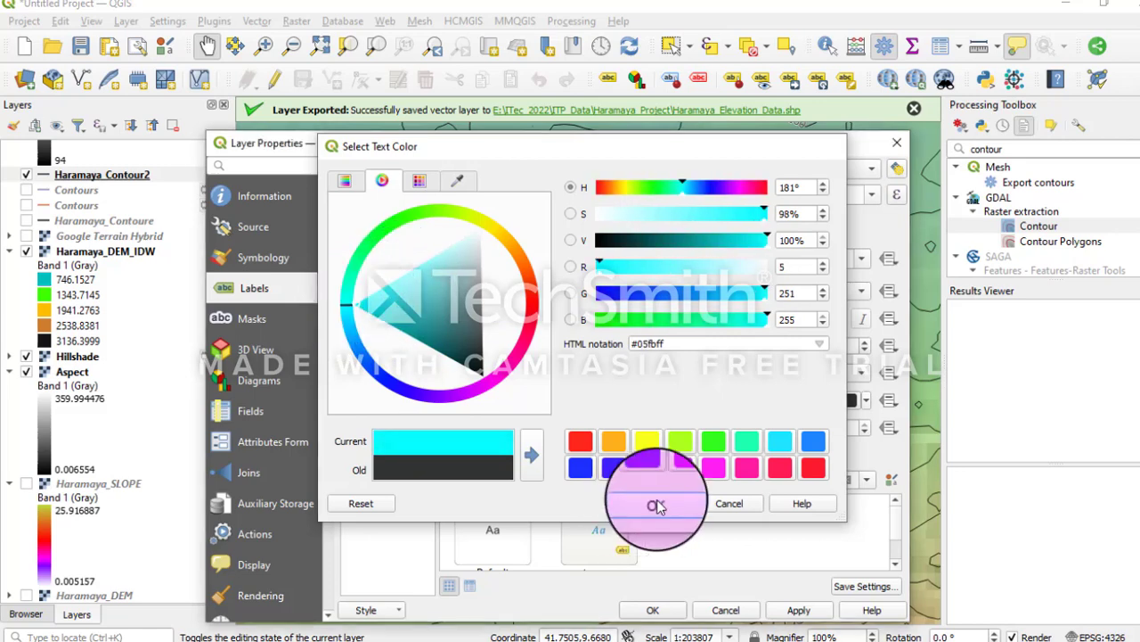
{"action": "left_click", "coordinate": [798, 609]}
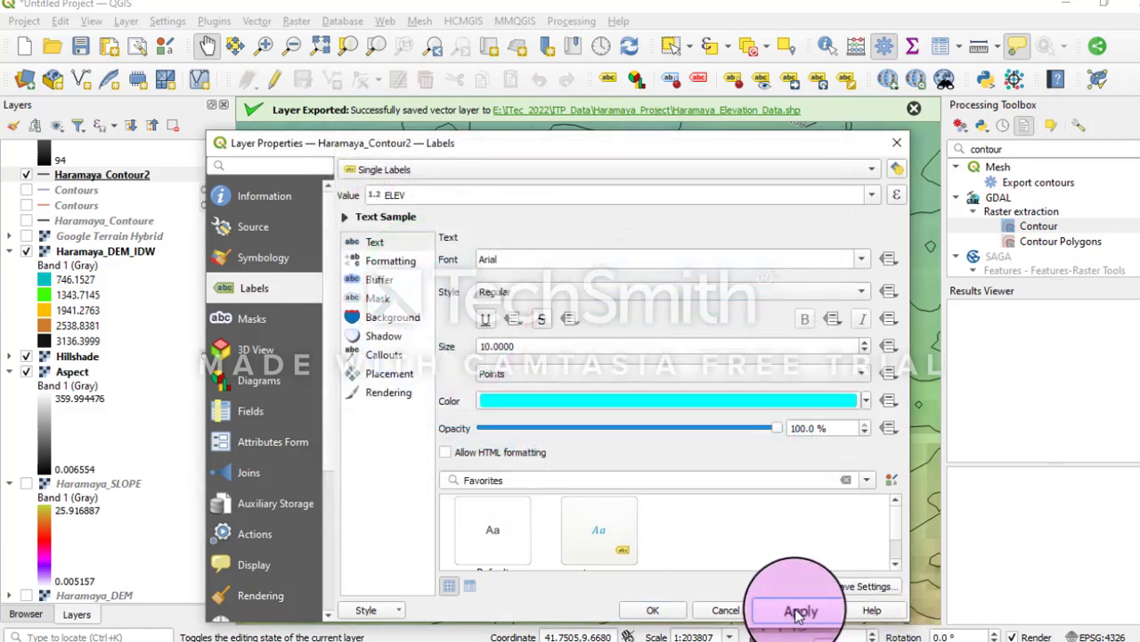
{"action": "left_click_drag", "start_coordinate": [770, 142], "coordinate": [702, 138]}
Set the contour label text color to dark blue #0a11c8
{"action": "left_click", "coordinate": [521, 390]}
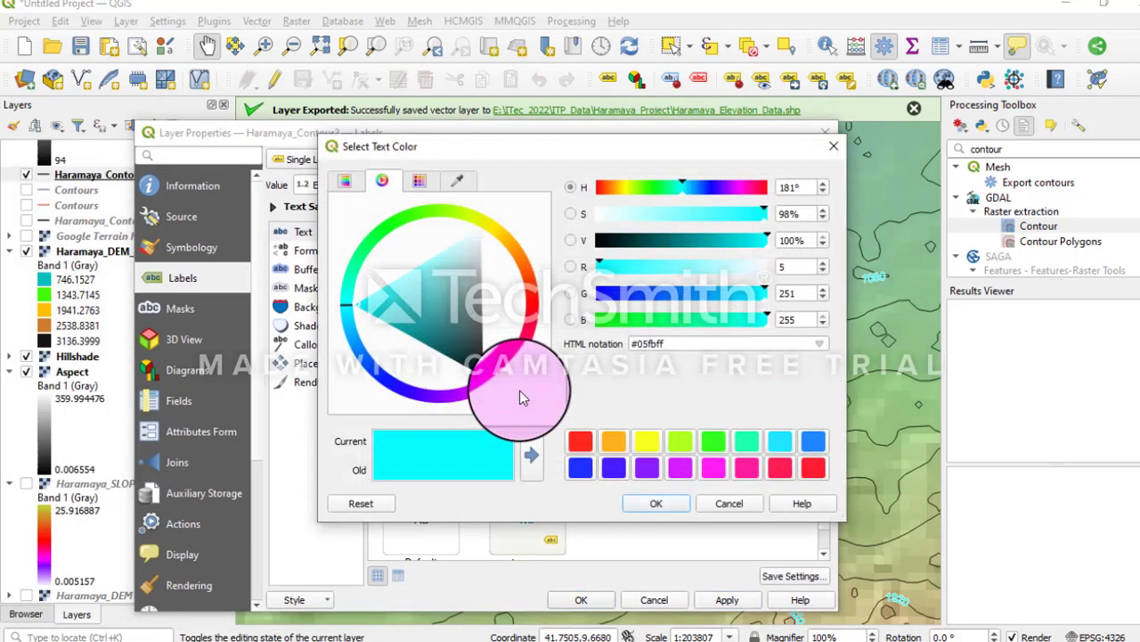
{"action": "left_click", "coordinate": [381, 381]}
{"action": "left_click", "coordinate": [393, 379]}
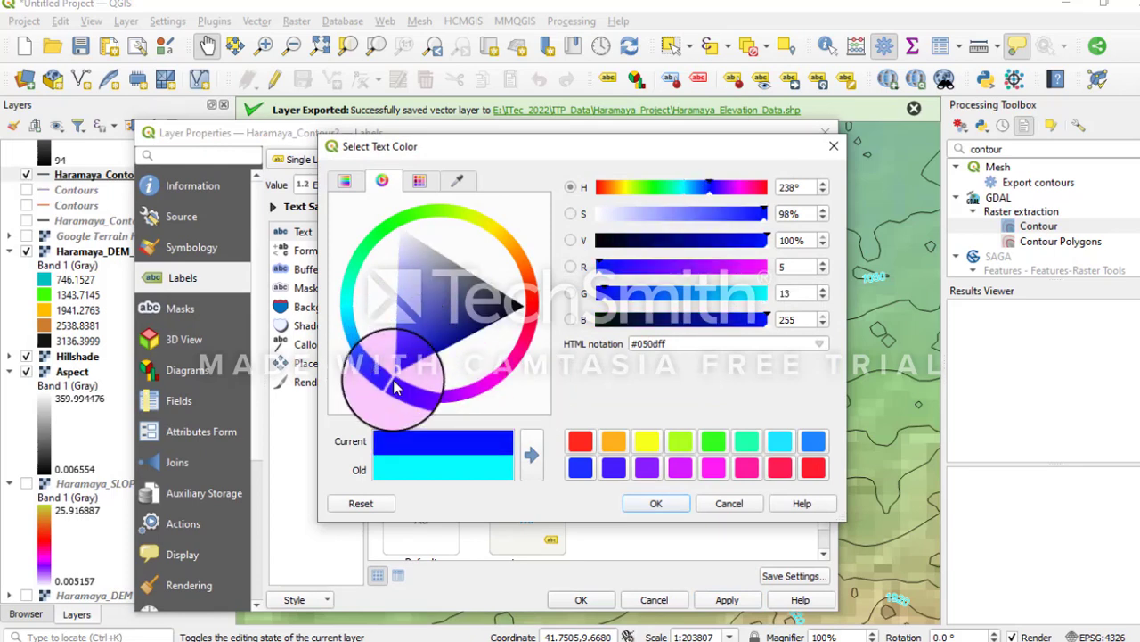
{"action": "left_click", "coordinate": [410, 356]}
{"action": "left_click", "coordinate": [401, 379]}
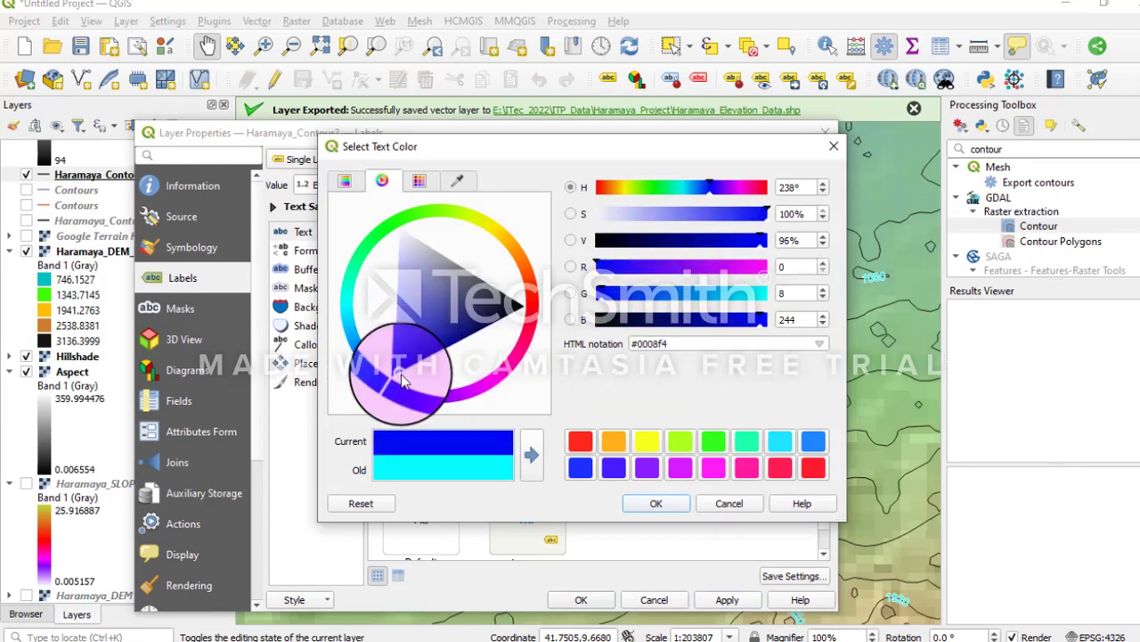
{"action": "left_click_drag", "start_coordinate": [402, 379], "coordinate": [429, 356]}
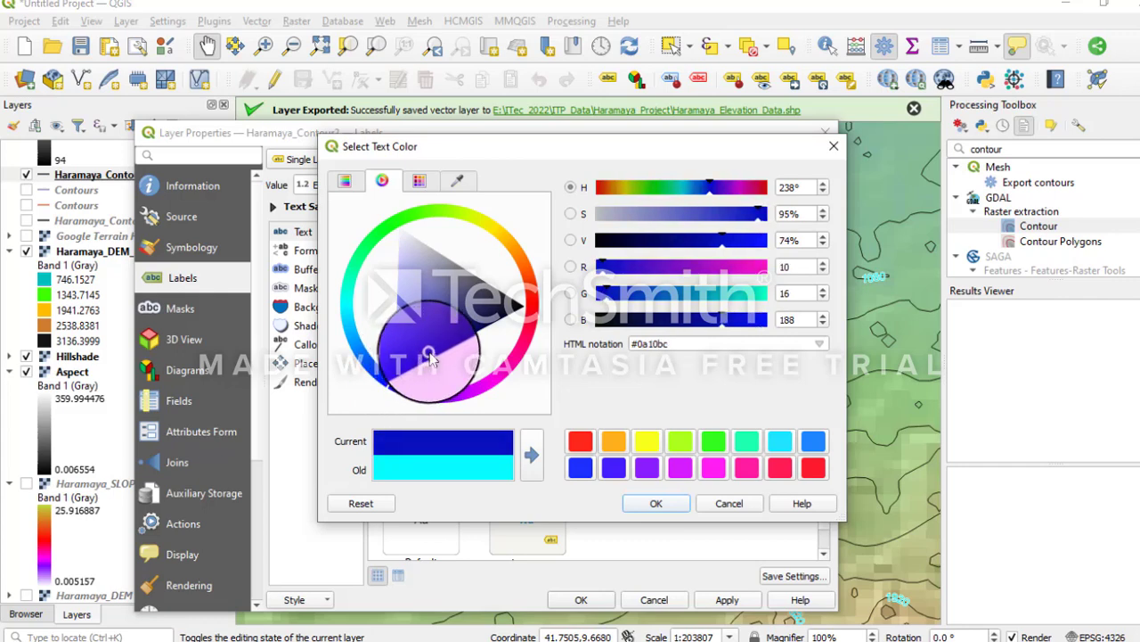
{"action": "left_click", "coordinate": [531, 454]}
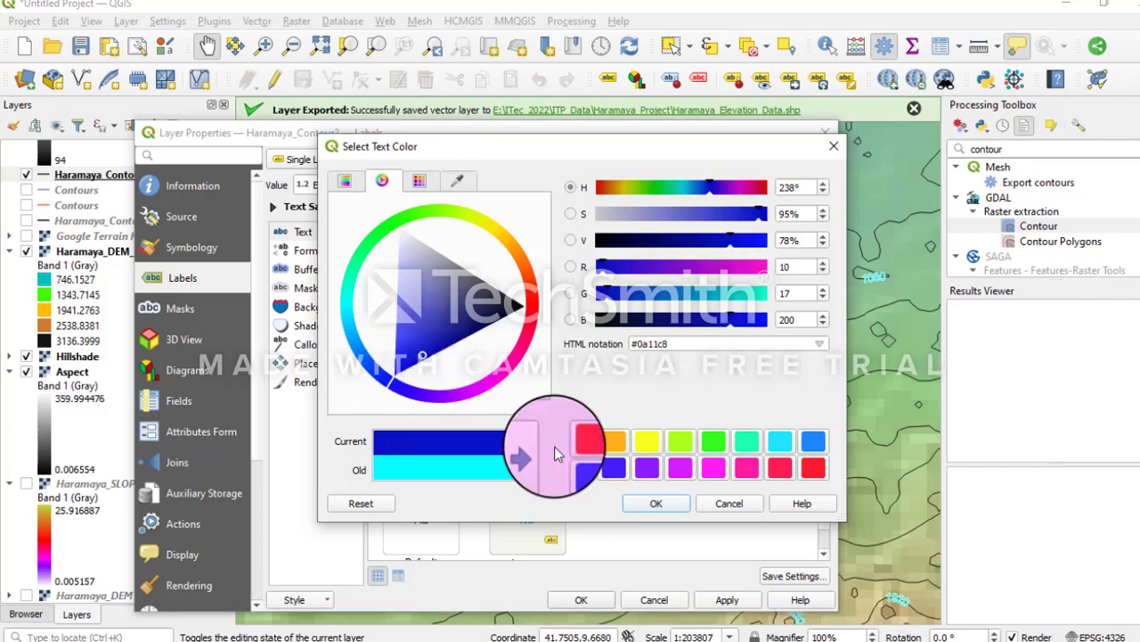
{"action": "left_click", "coordinate": [655, 504]}
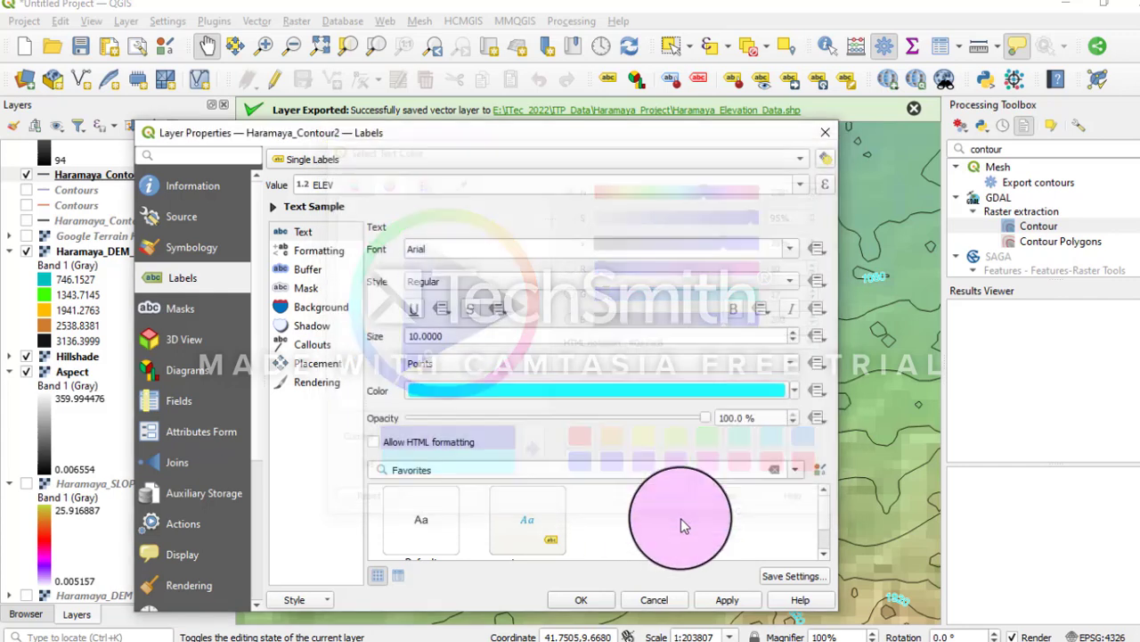
{"action": "left_click", "coordinate": [801, 603]}
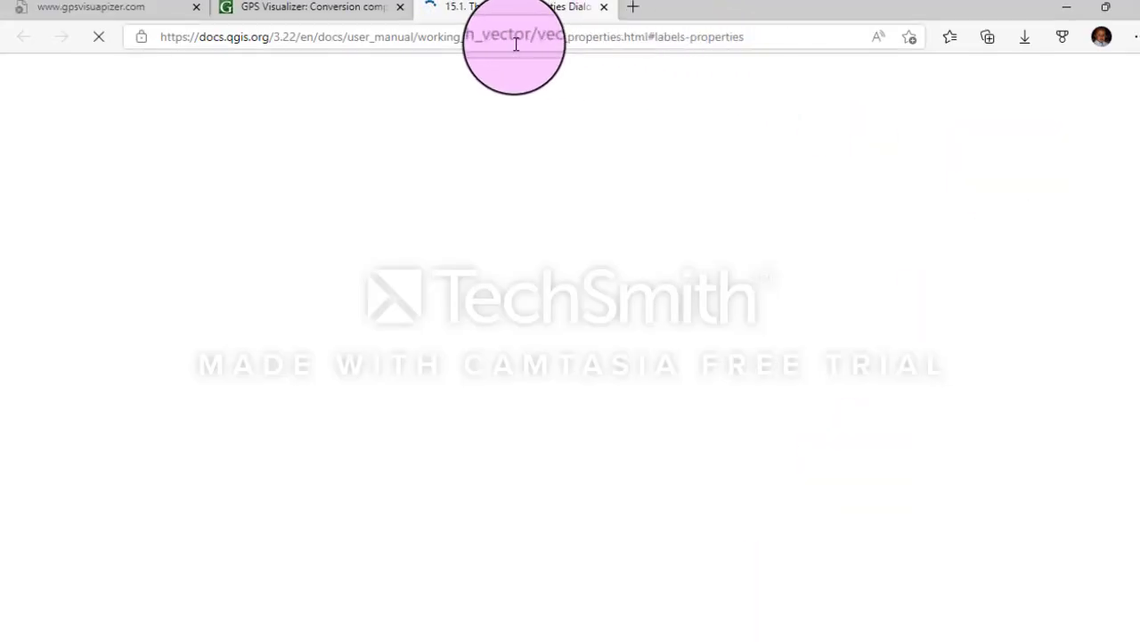
{"action": "left_click", "coordinate": [309, 9]}
{"action": "left_click", "coordinate": [527, 11]}
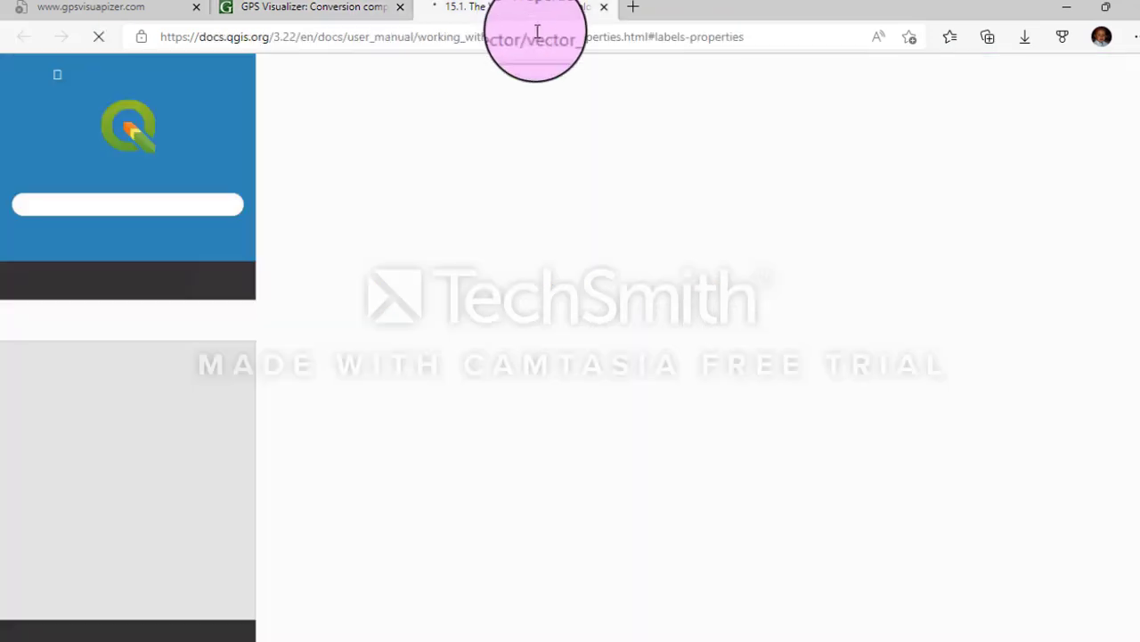
{"action": "left_click", "coordinate": [604, 9]}
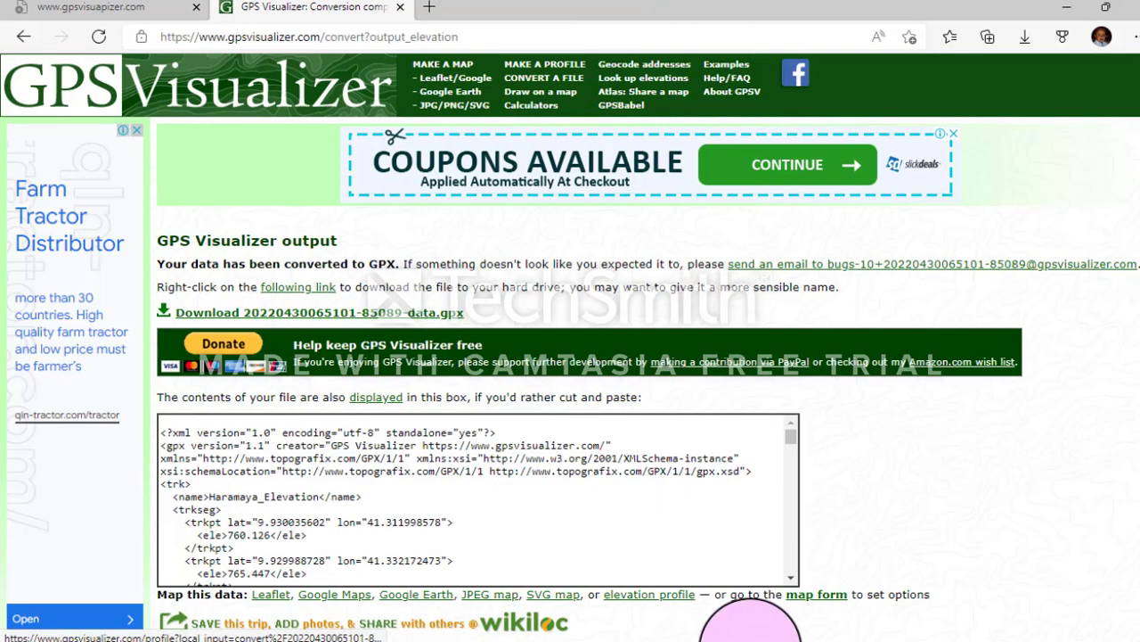
{"action": "left_click", "coordinate": [1056, 7]}
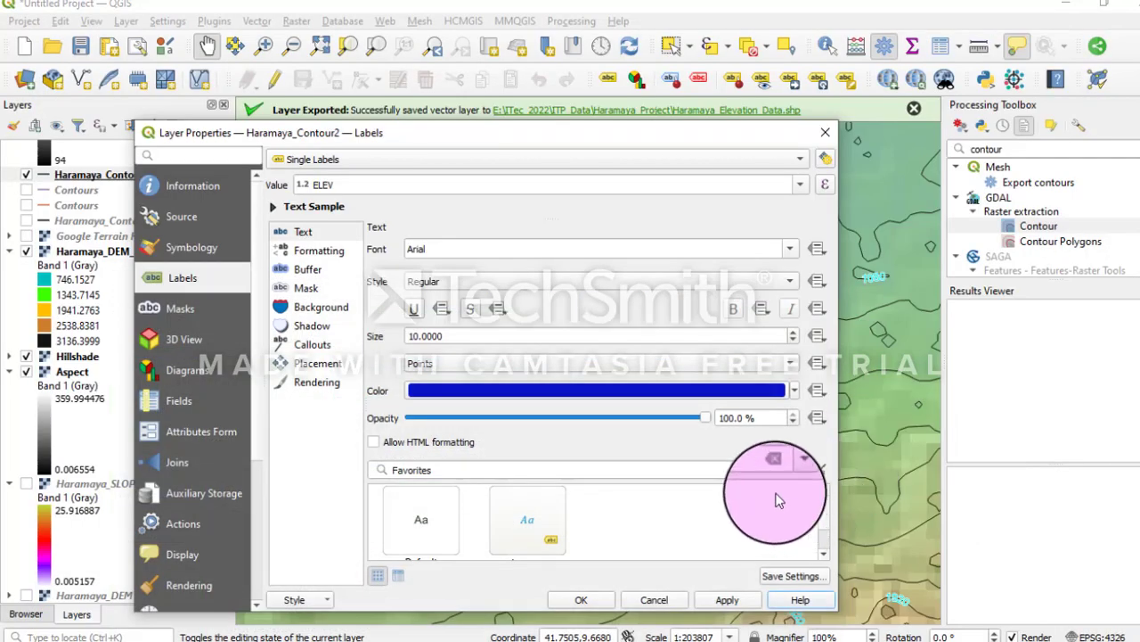
Apply the blue label color to the contours, then set the label text size to 13 points and apply it
{"action": "left_click", "coordinate": [729, 602]}
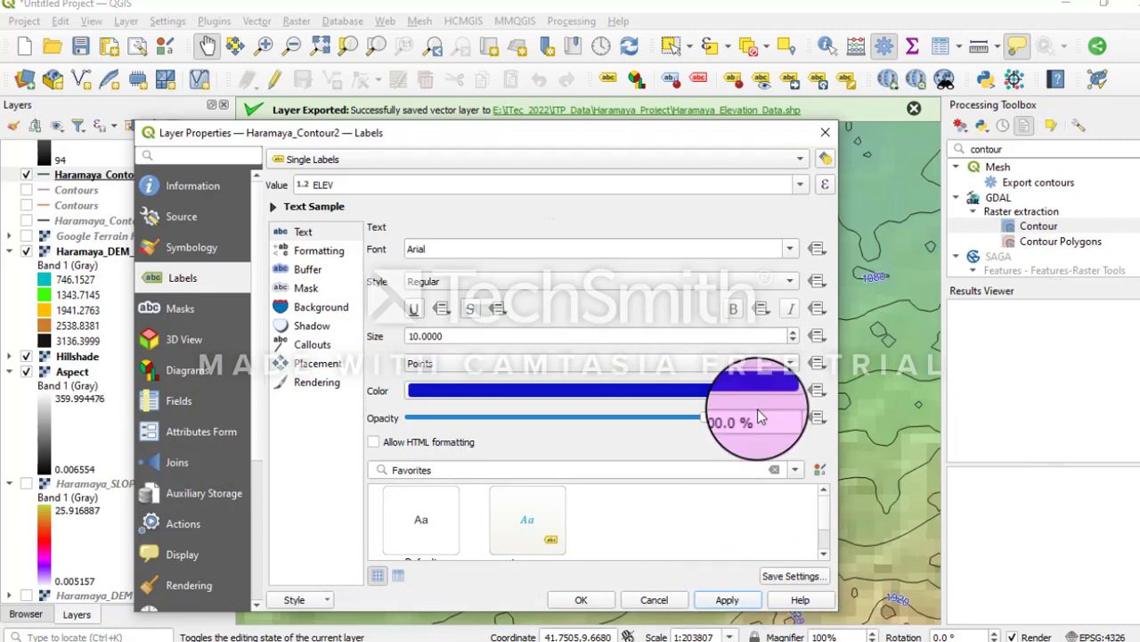
{"action": "left_click_drag", "start_coordinate": [757, 134], "coordinate": [688, 39]}
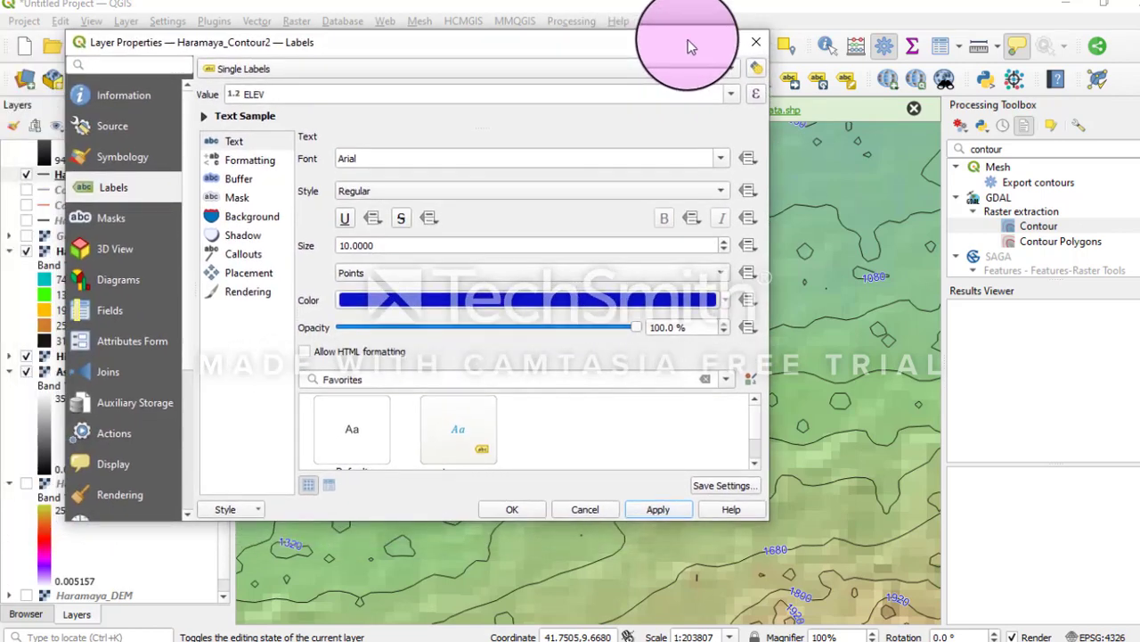
{"action": "left_click", "coordinate": [724, 242]}
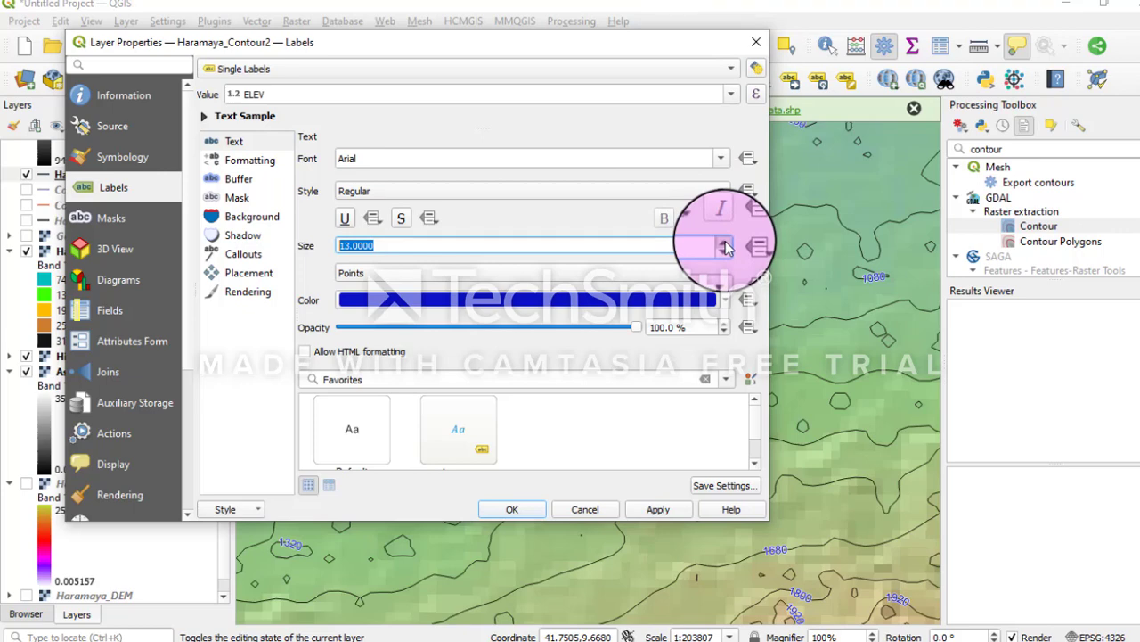
{"action": "left_click", "coordinate": [660, 509]}
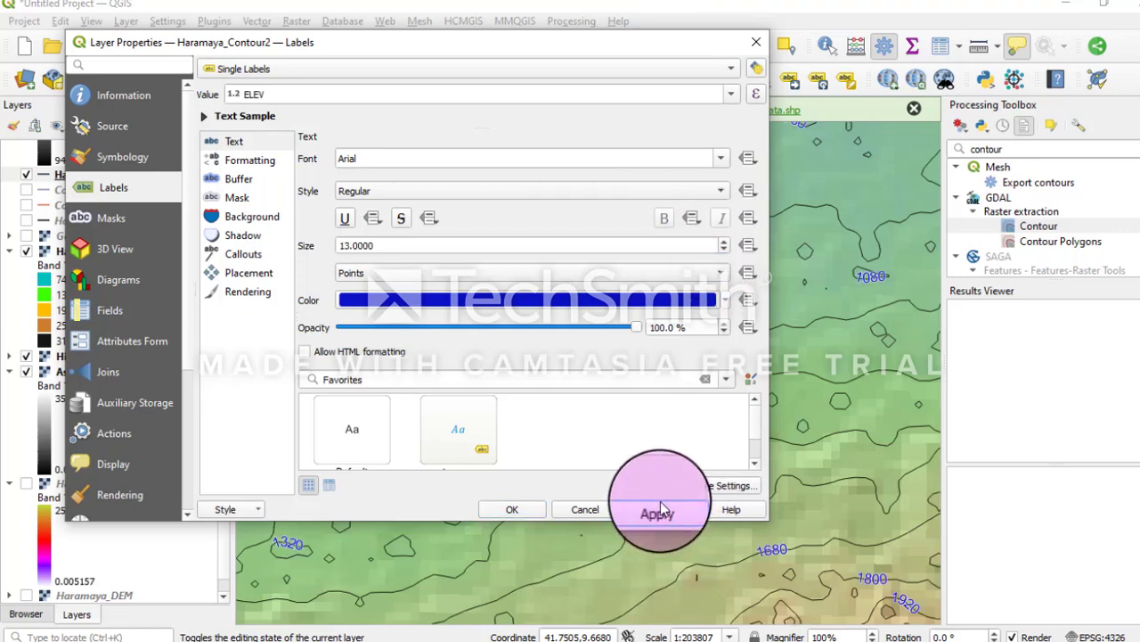
{"action": "left_click_drag", "start_coordinate": [675, 45], "coordinate": [714, 114]}
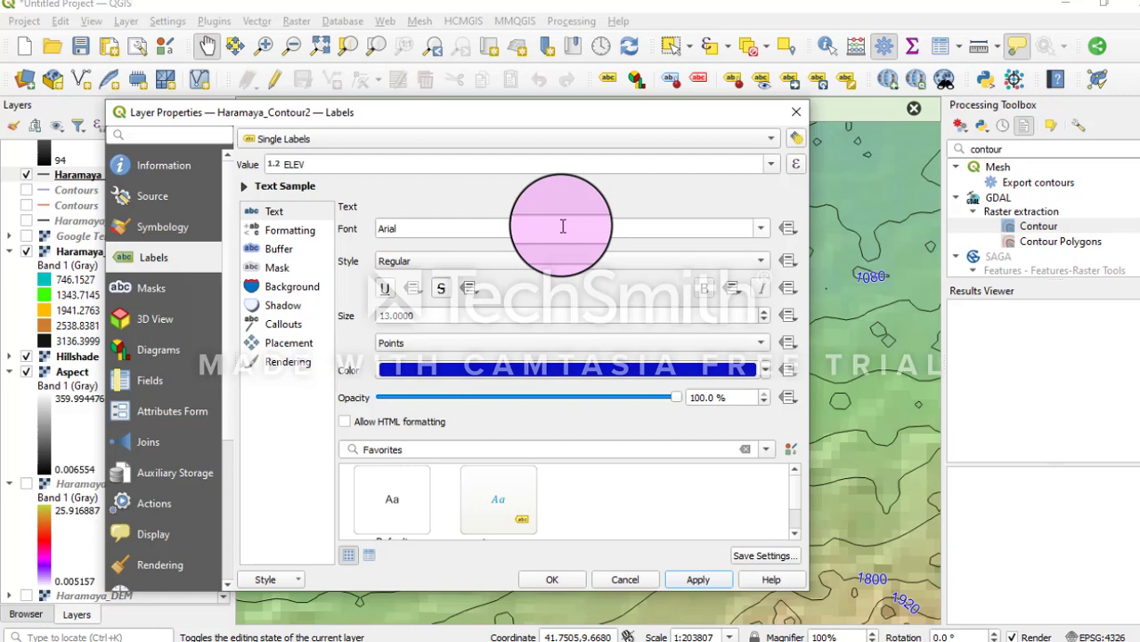
Set the contour label font style to Bold, apply it, and close the layer properties to check the labels over the whole map
{"action": "left_click", "coordinate": [554, 265]}
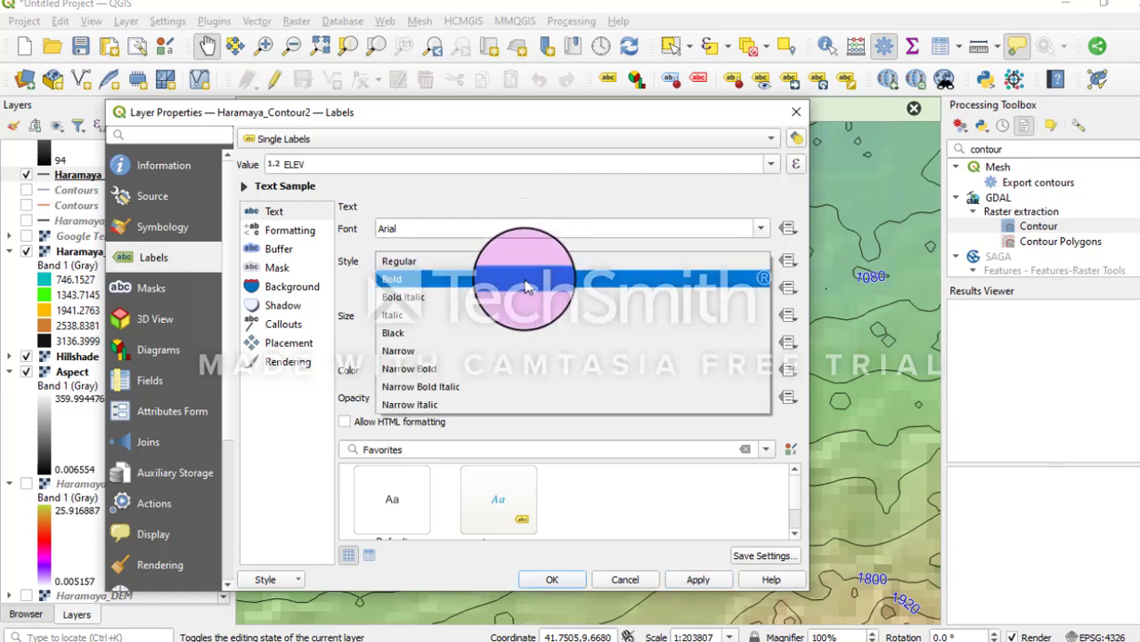
{"action": "left_click", "coordinate": [553, 279]}
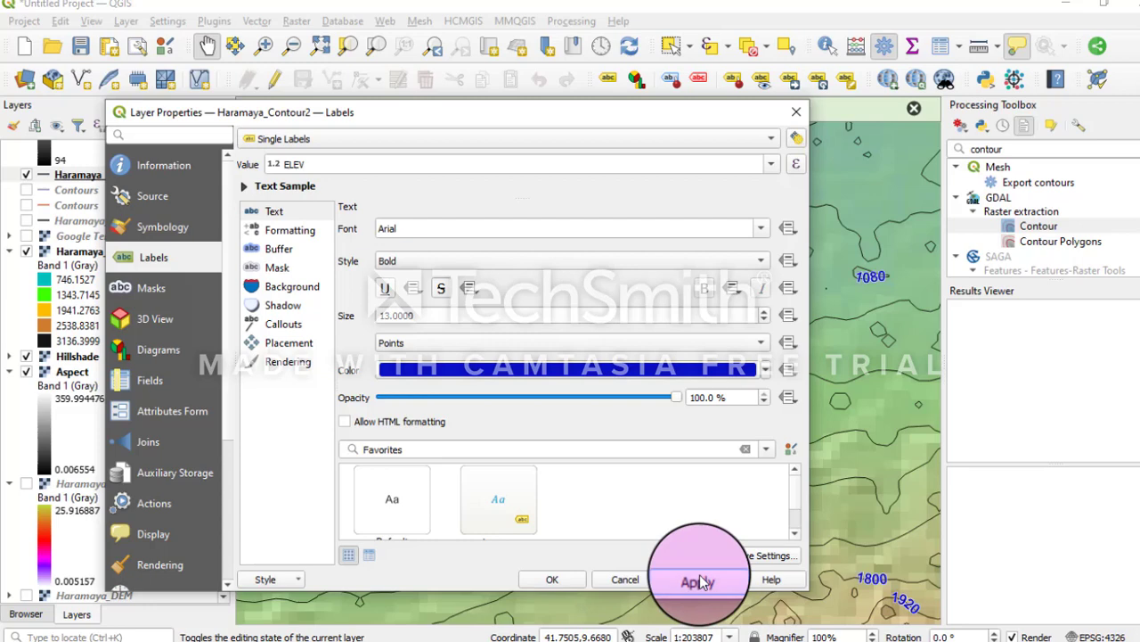
{"action": "left_click_drag", "start_coordinate": [758, 110], "coordinate": [759, 79]}
{"action": "left_click", "coordinate": [796, 79]}
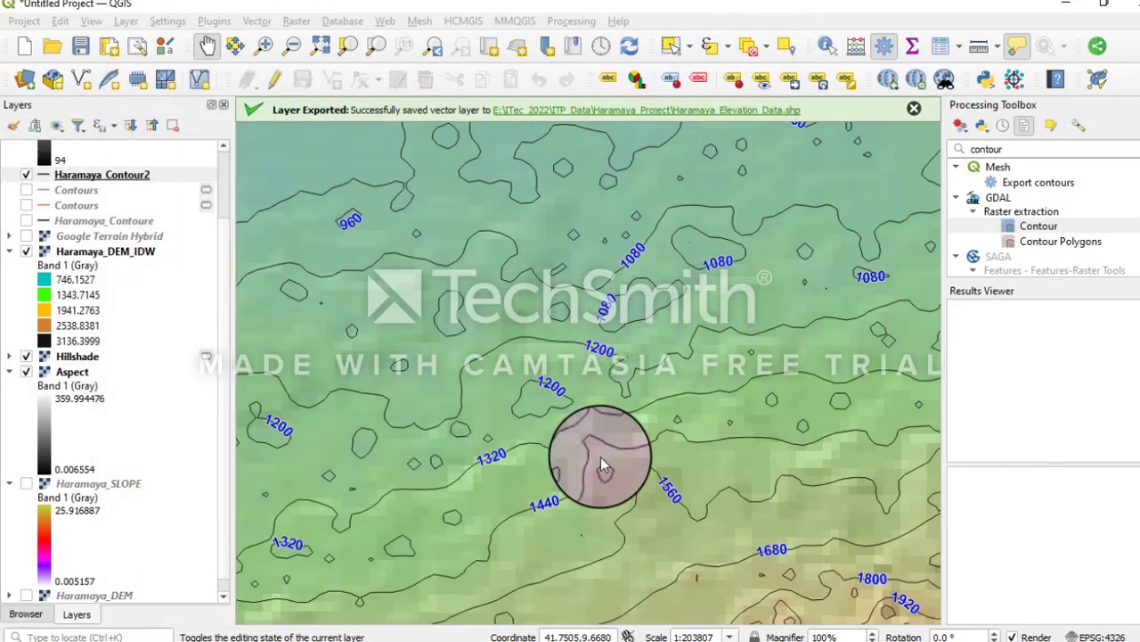
{"action": "left_click", "coordinate": [292, 45]}
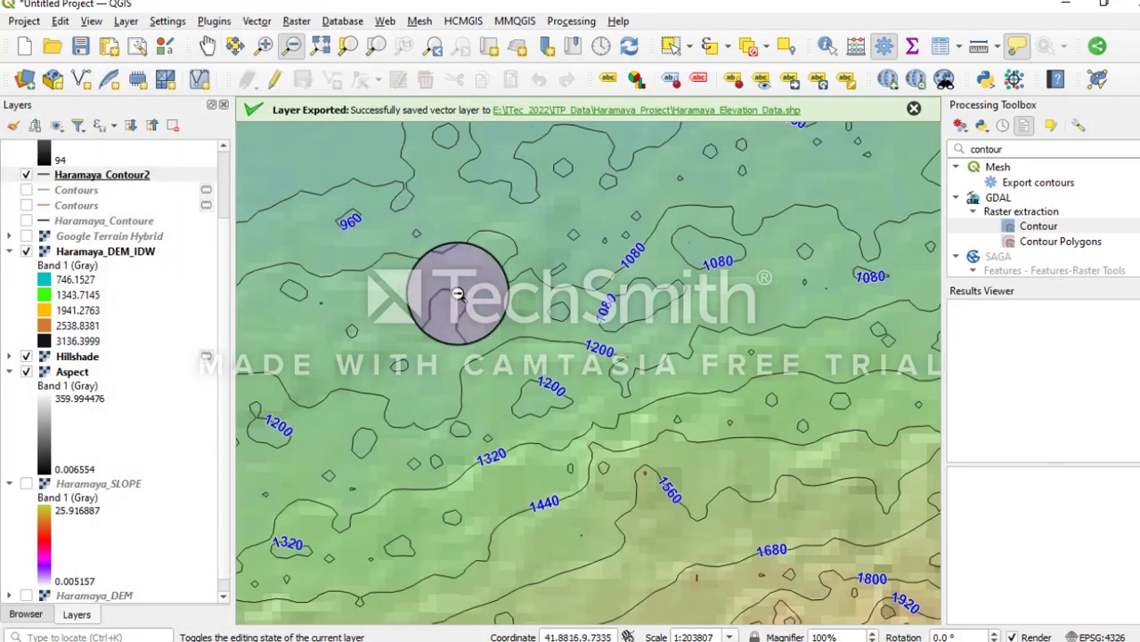
{"action": "left_click", "coordinate": [457, 294]}
{"action": "left_click", "coordinate": [522, 407]}
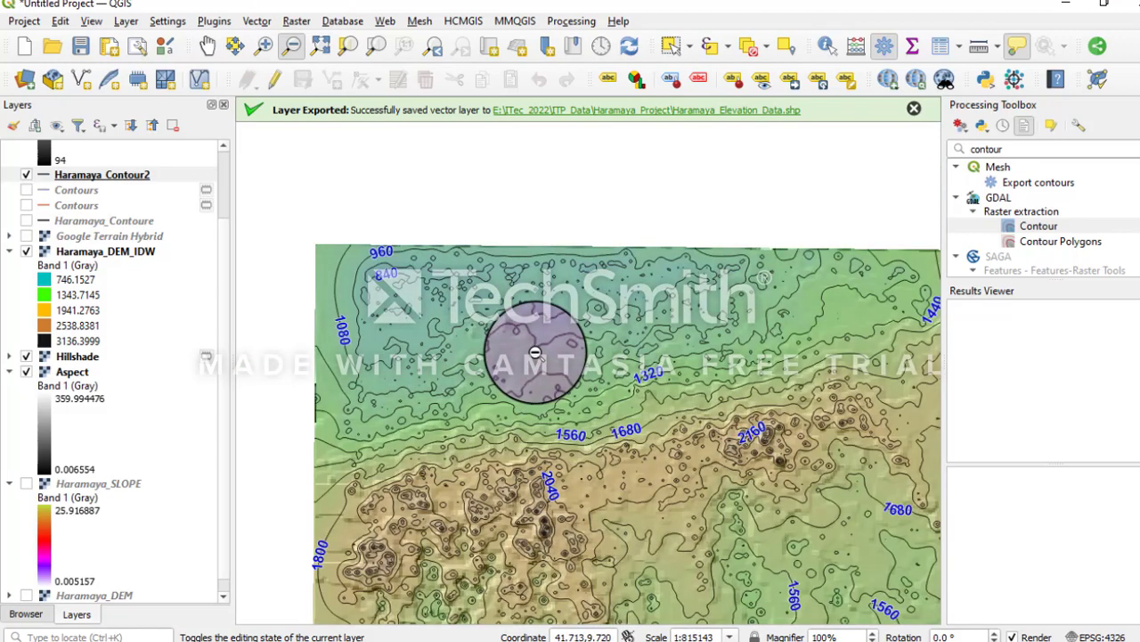
{"action": "left_click", "coordinate": [531, 358]}
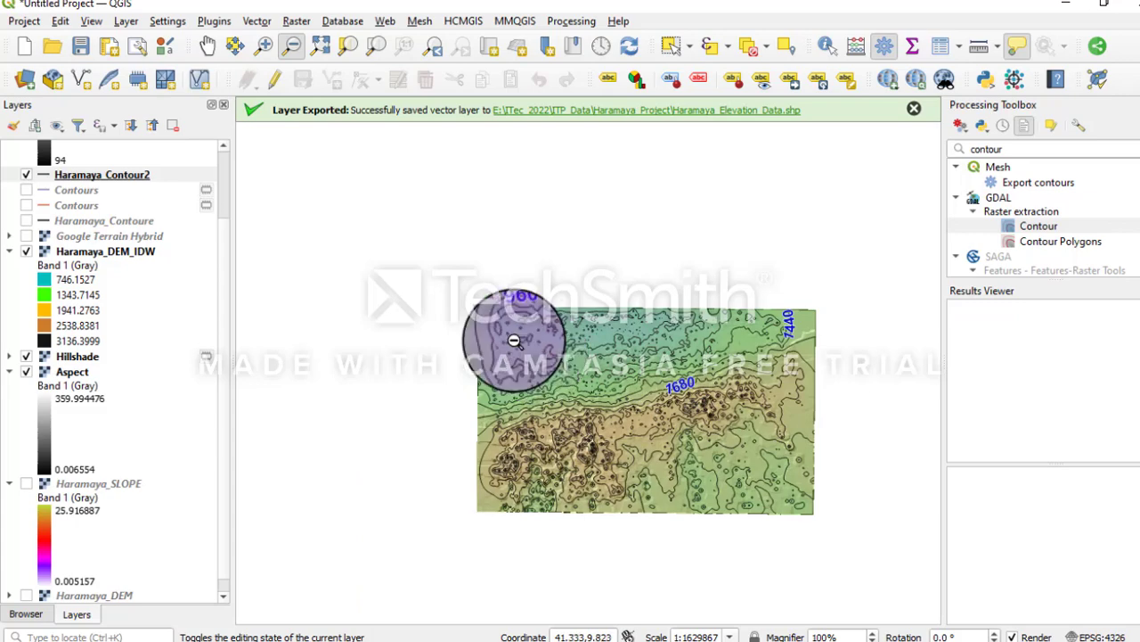
Examine the bold blue elevation labels up close along the contours in the central and western parts of the map
{"action": "left_click", "coordinate": [264, 46]}
{"action": "left_click", "coordinate": [614, 374]}
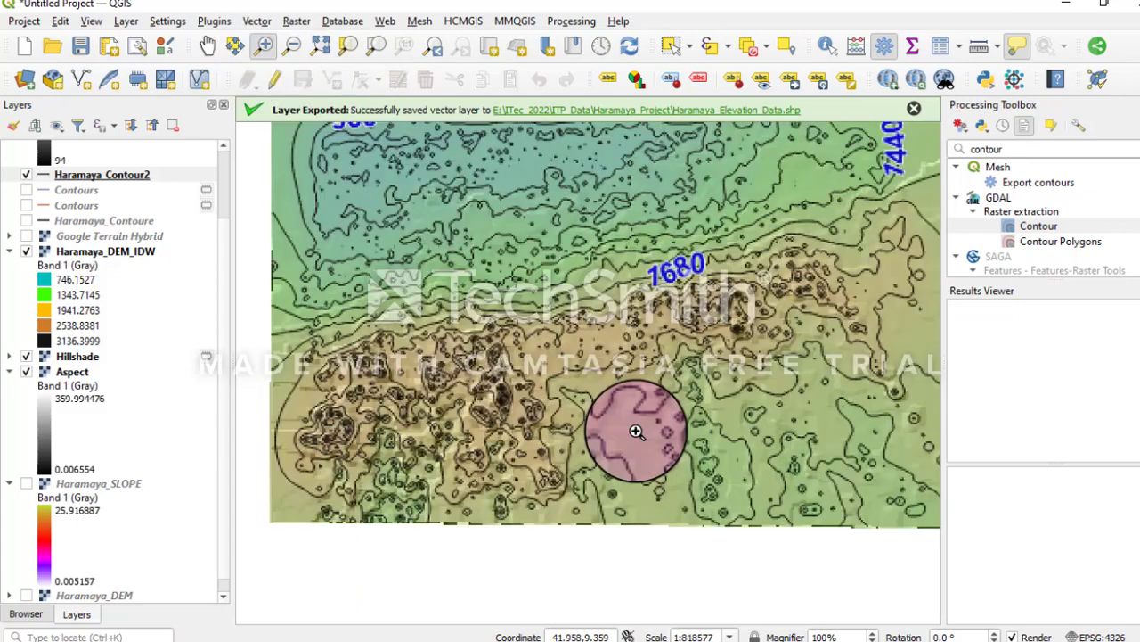
{"action": "left_click", "coordinate": [597, 380]}
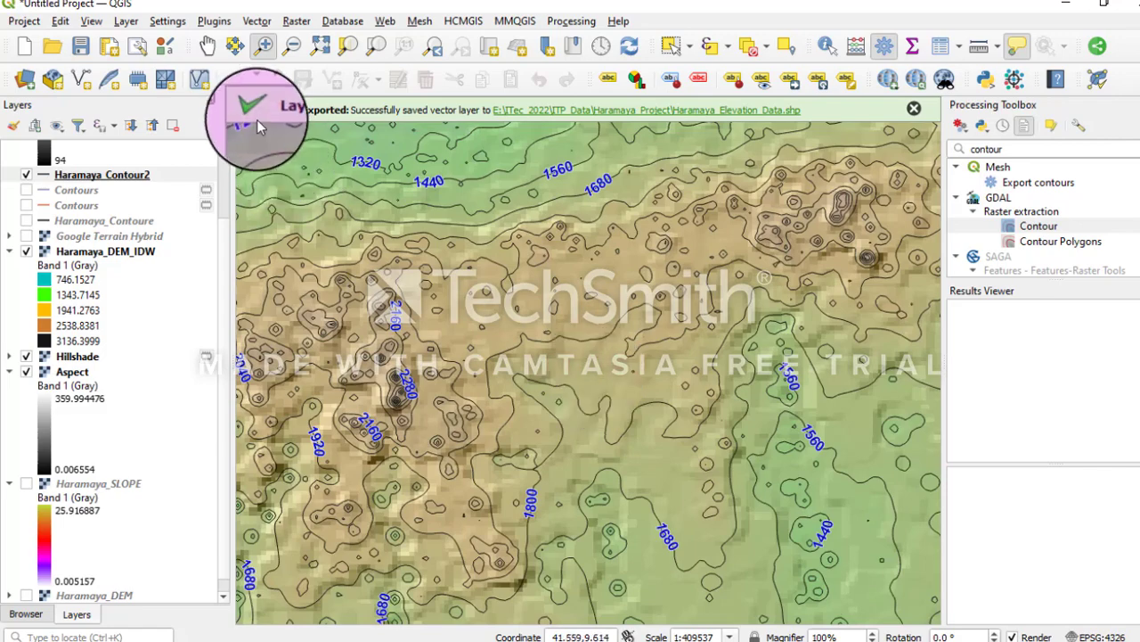
{"action": "left_click", "coordinate": [207, 45]}
{"action": "left_click_drag", "start_coordinate": [426, 294], "coordinate": [540, 326]}
{"action": "left_click_drag", "start_coordinate": [434, 316], "coordinate": [589, 359]}
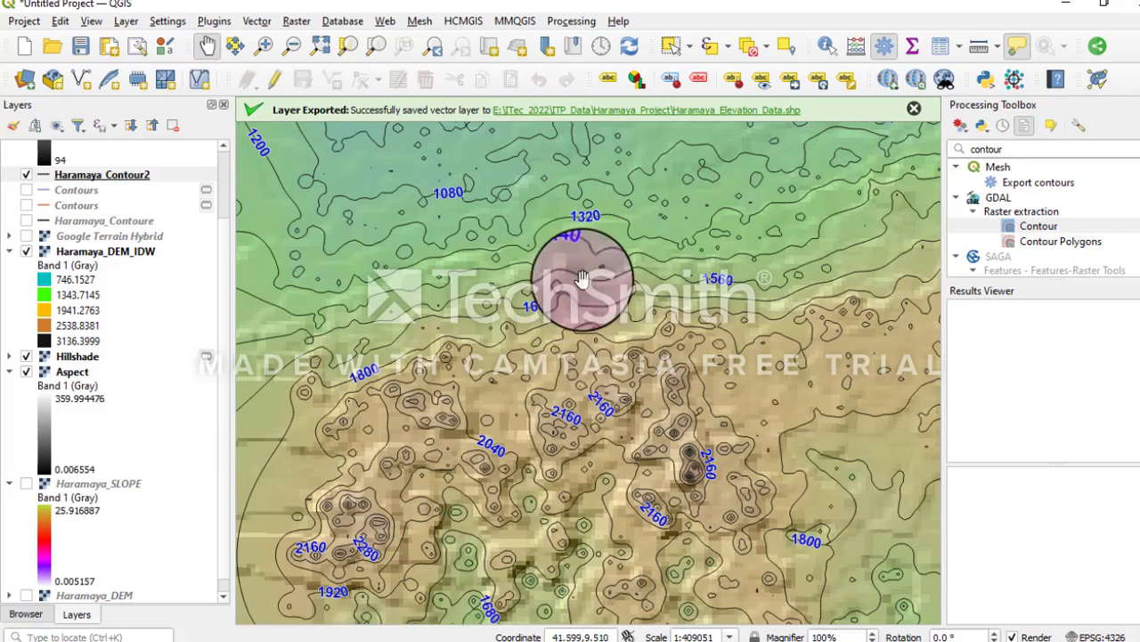
{"action": "mouse_move", "coordinate": [849, 291]}
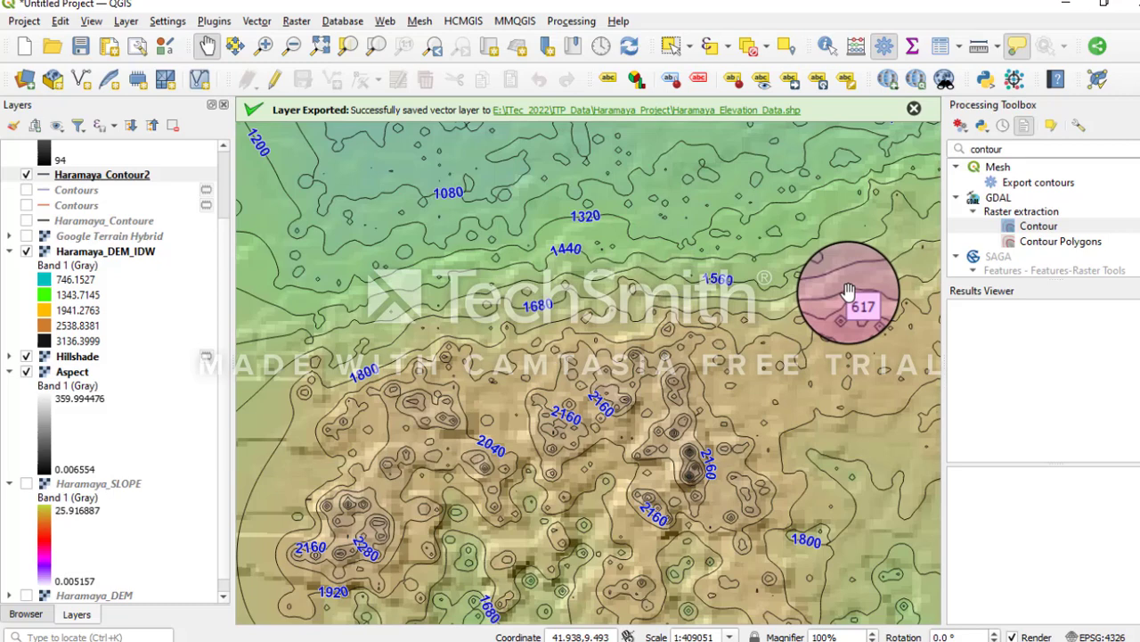
Switch to PowerPoint to review the Open source Option workflow slide, and return to QGIS for a last look at the labelled contour map
{"action": "left_click", "coordinate": [1069, 11]}
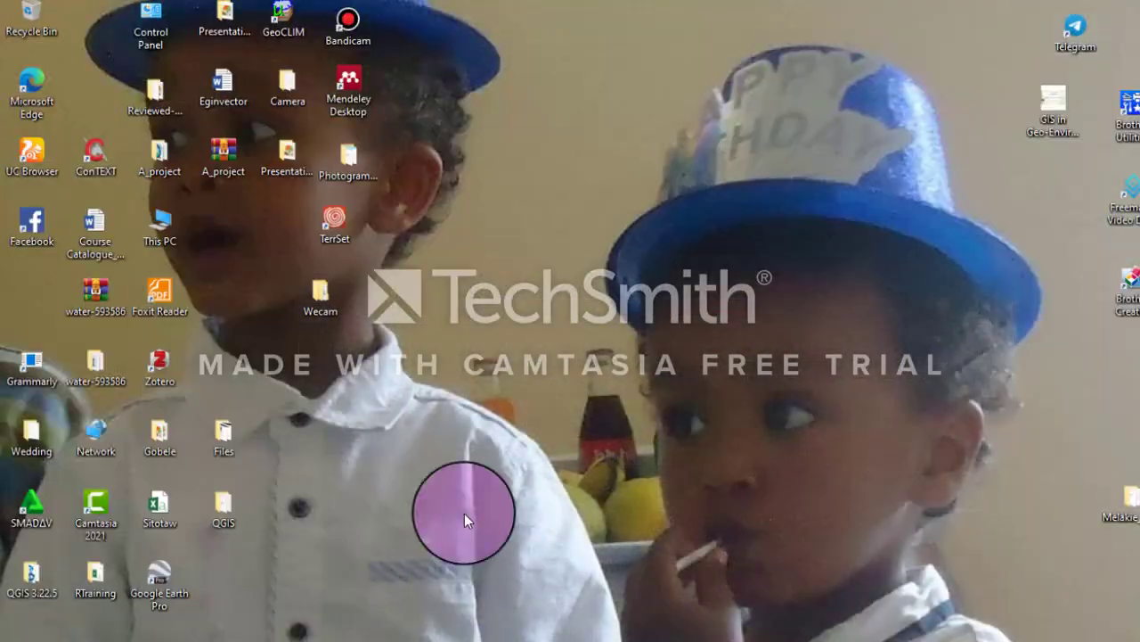
{"action": "left_click", "coordinate": [138, 632]}
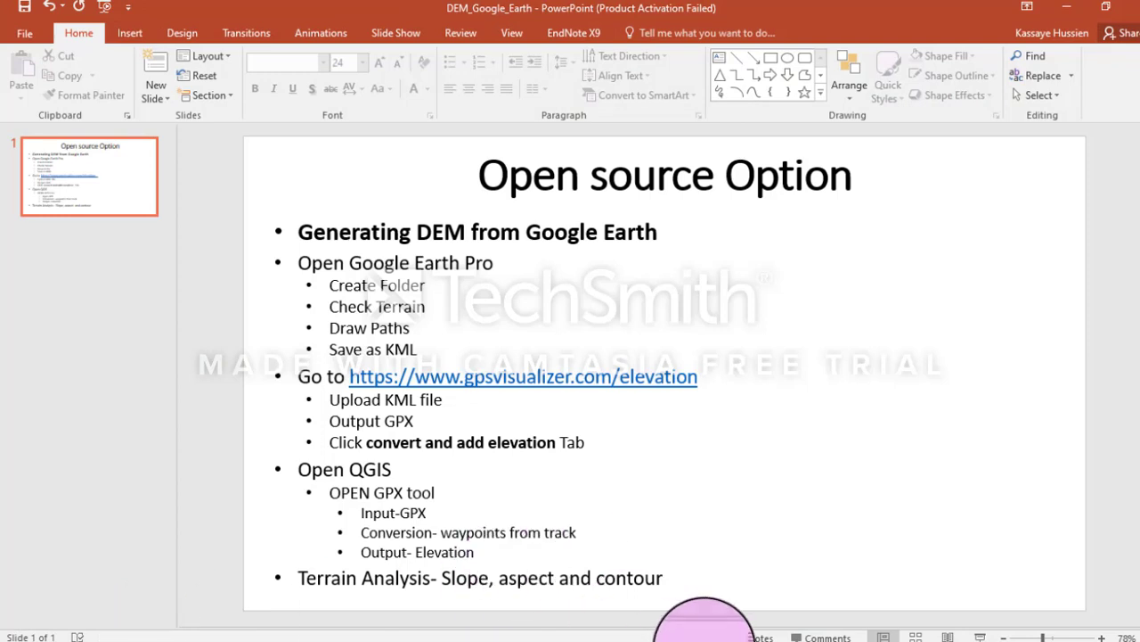
{"action": "left_click", "coordinate": [1073, 10]}
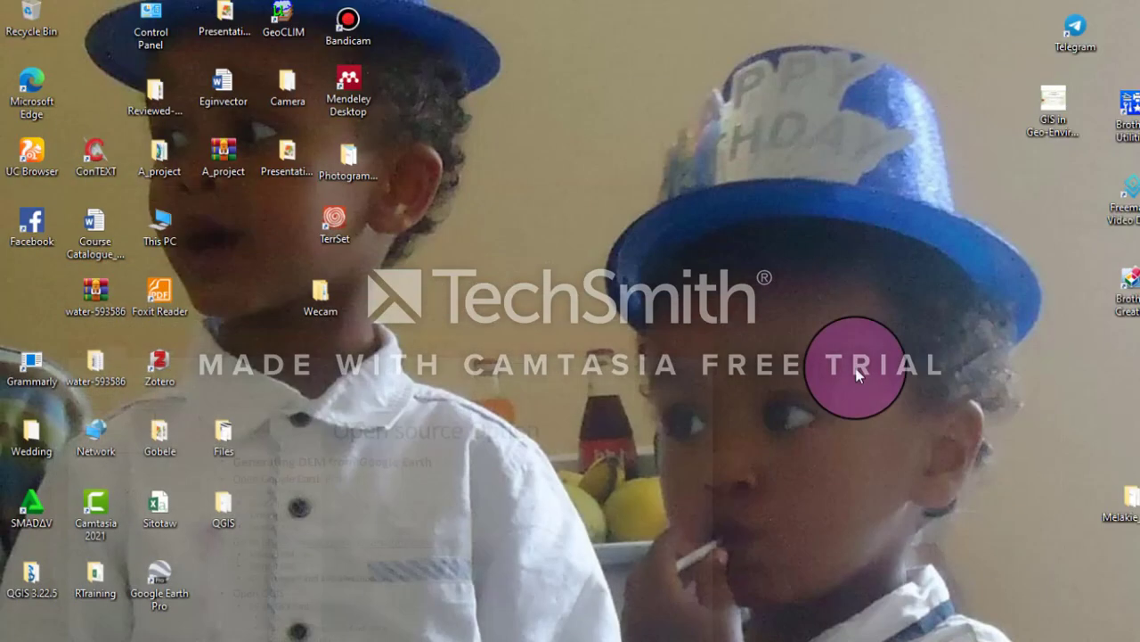
{"action": "left_click", "coordinate": [642, 634]}
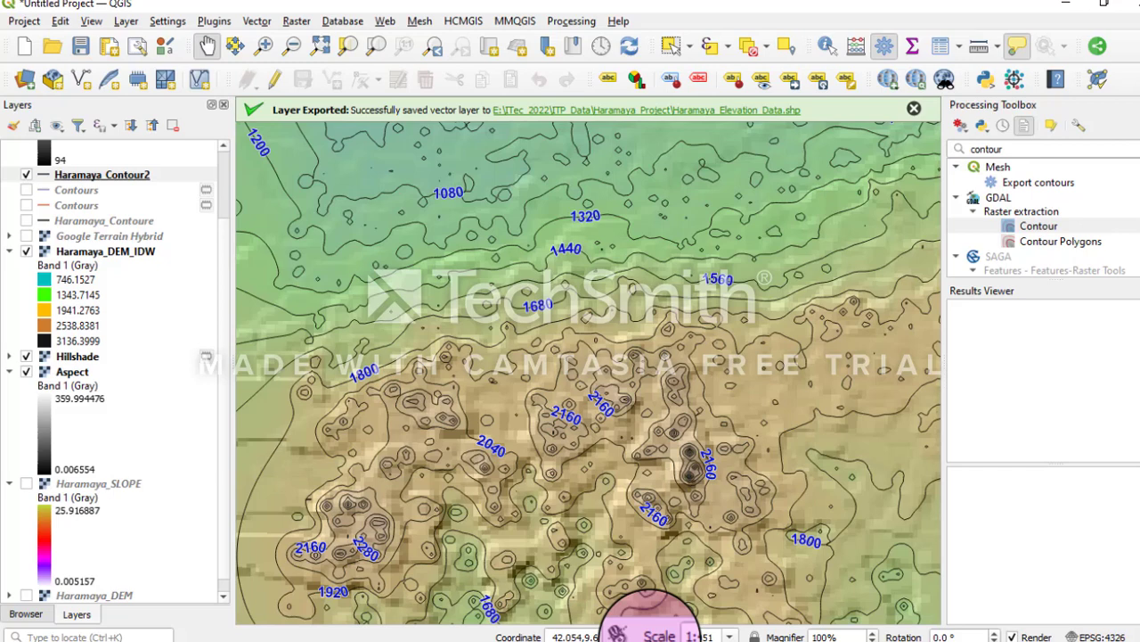
{"action": "left_click", "coordinate": [1068, 7]}
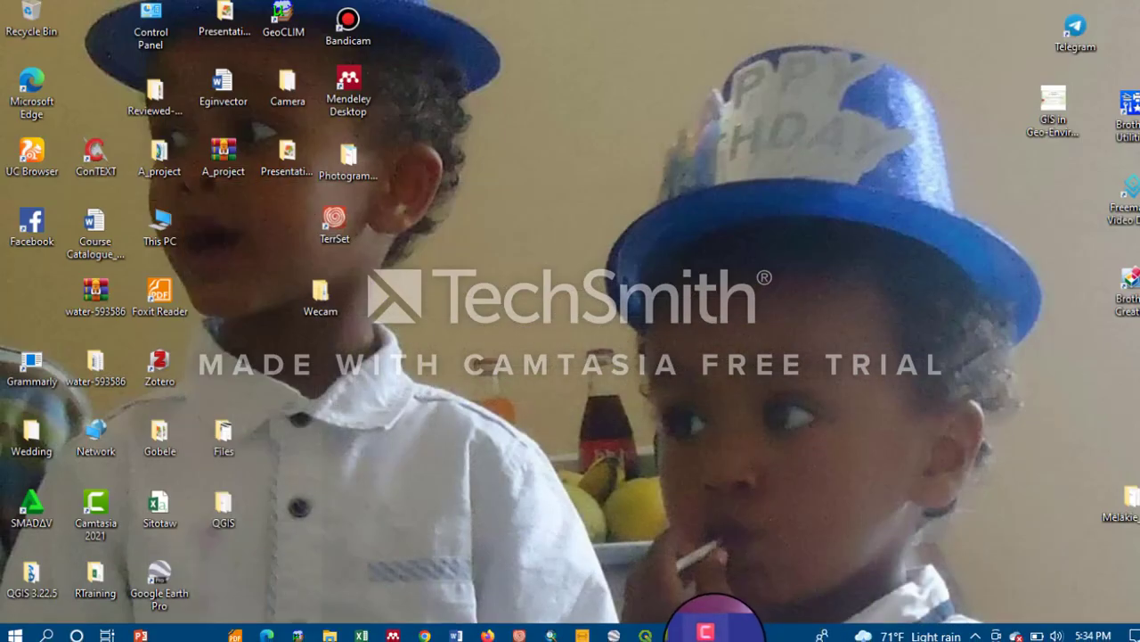